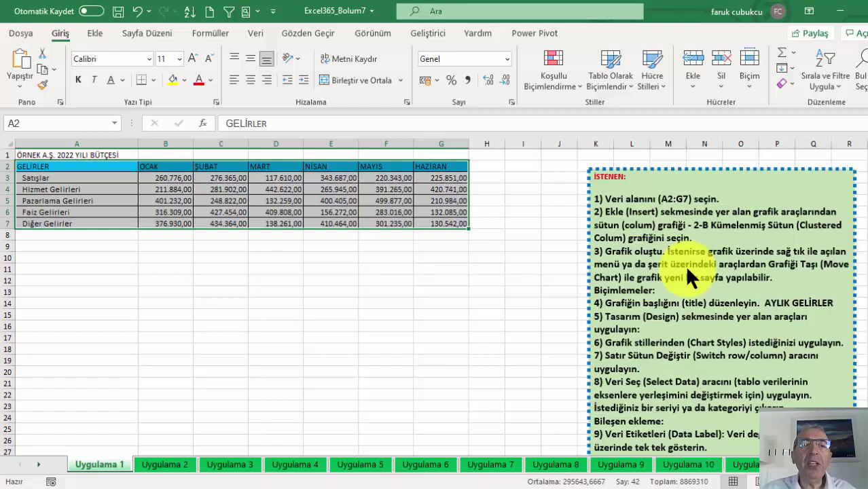
Step: Try out selections of cells, month headings and the A2:G7 income range
left_click(180, 193)
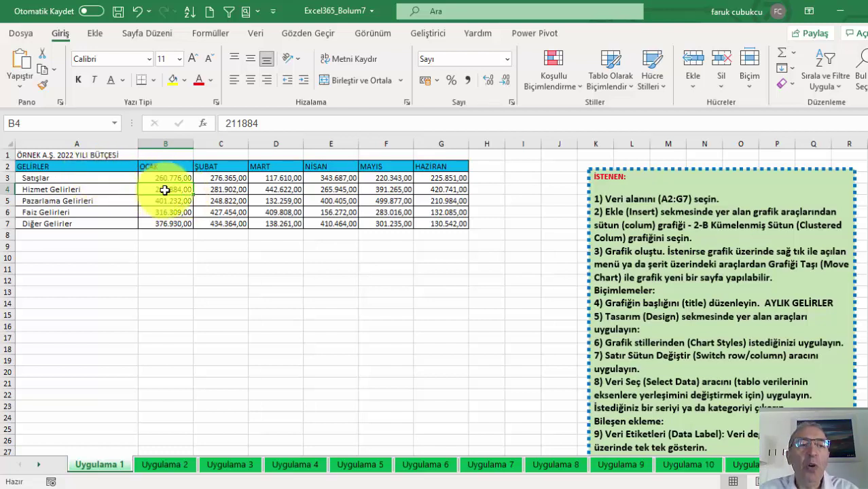
left_click(165, 178)
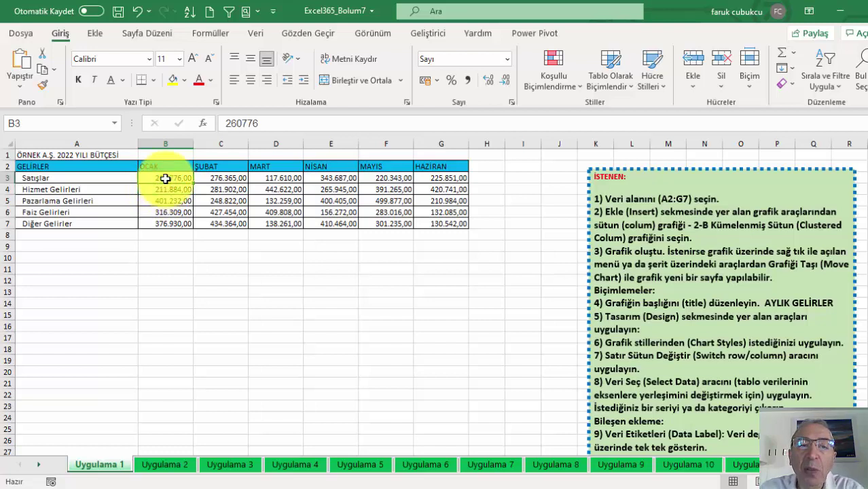
left_click_drag(112, 166, 434, 227)
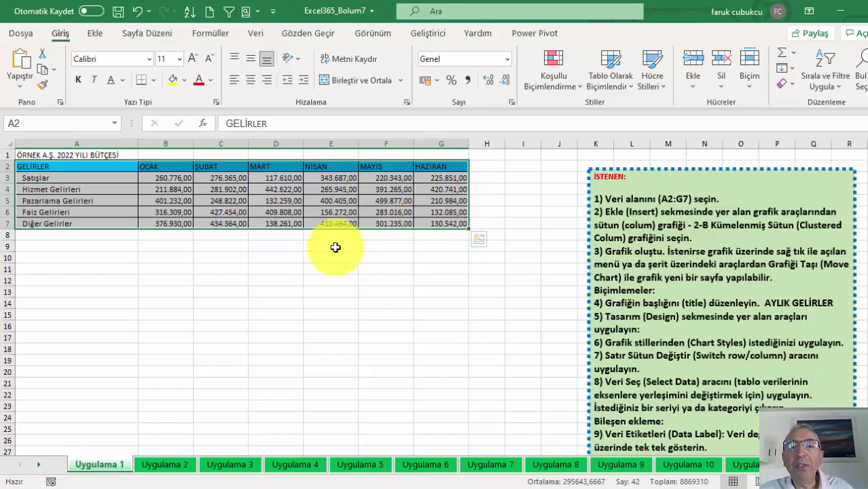
left_click(233, 200)
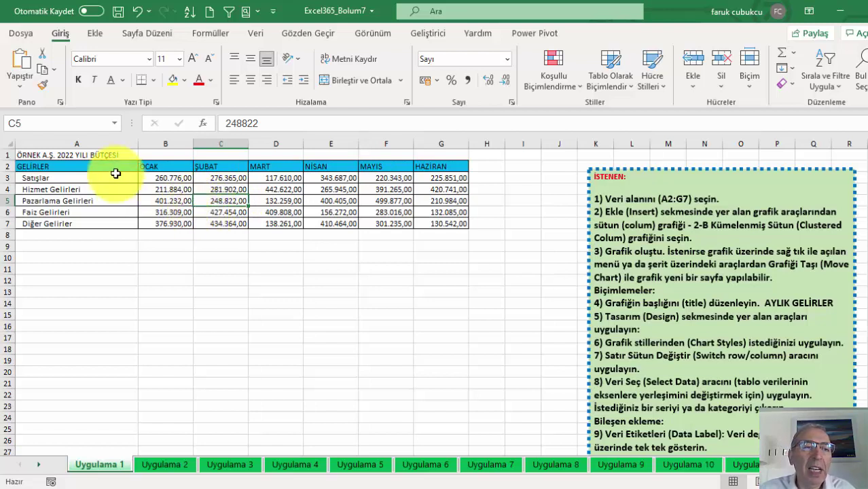
left_click_drag(115, 165, 428, 220)
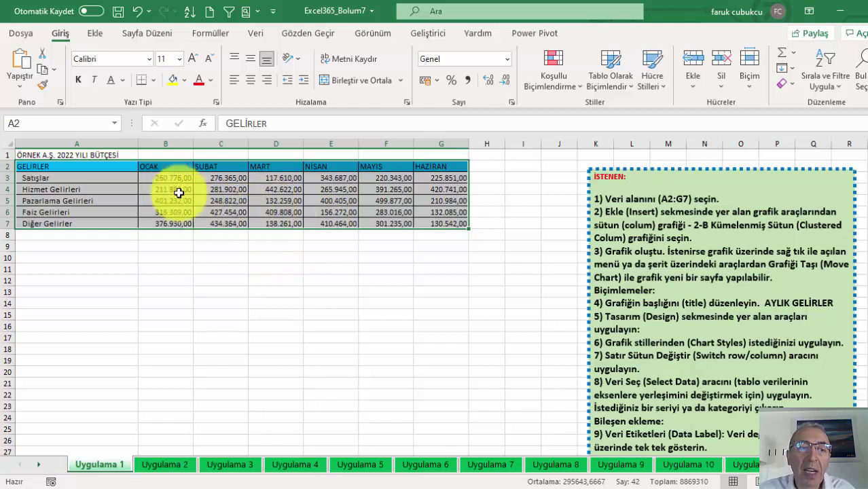
left_click(165, 178)
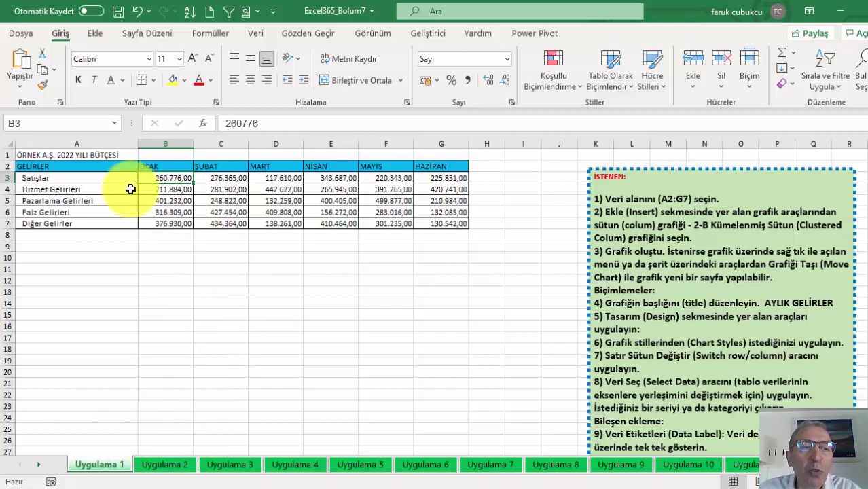
left_click_drag(88, 164, 422, 219)
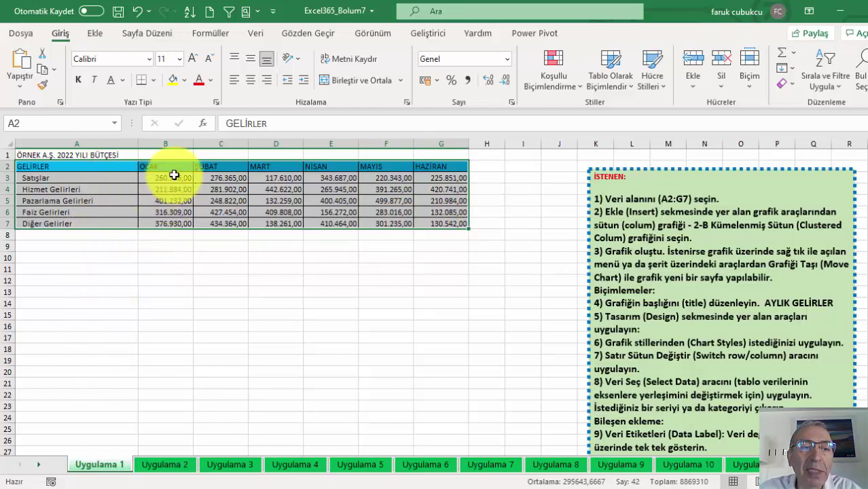
left_click(172, 167)
left_click_drag(171, 167, 442, 167)
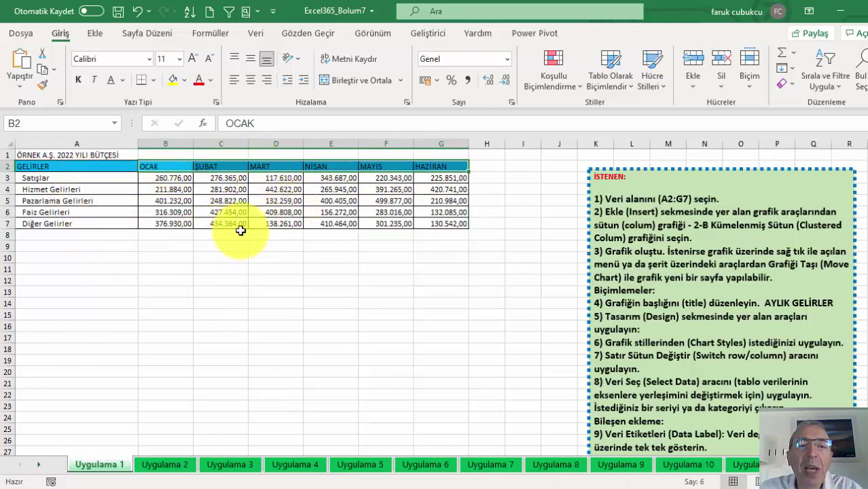
left_click(392, 201)
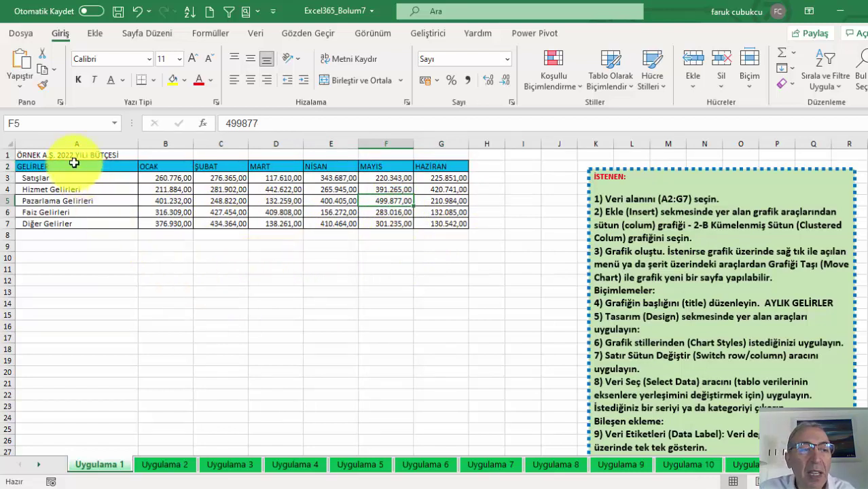
Step: Select the income table A2:G7 with headers, extending with Shift+Right and Ctrl+Shift+Down
left_click_drag(71, 163, 407, 219)
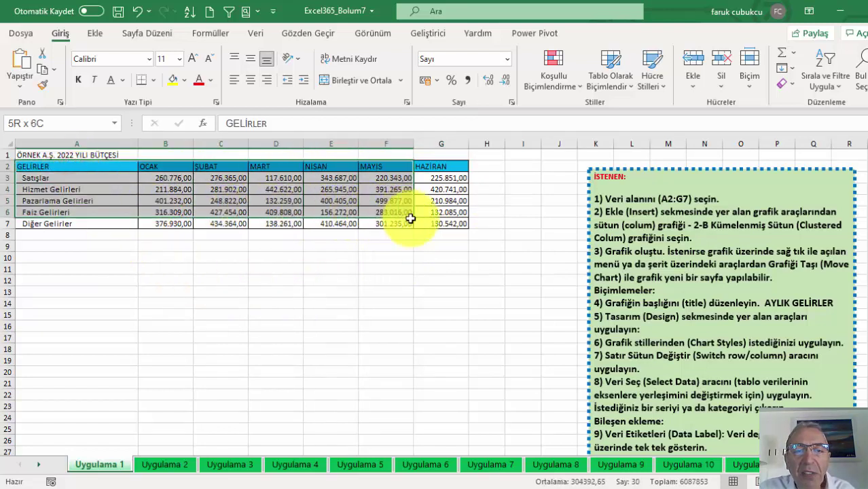
left_click_drag(75, 165, 442, 223)
left_click(72, 154)
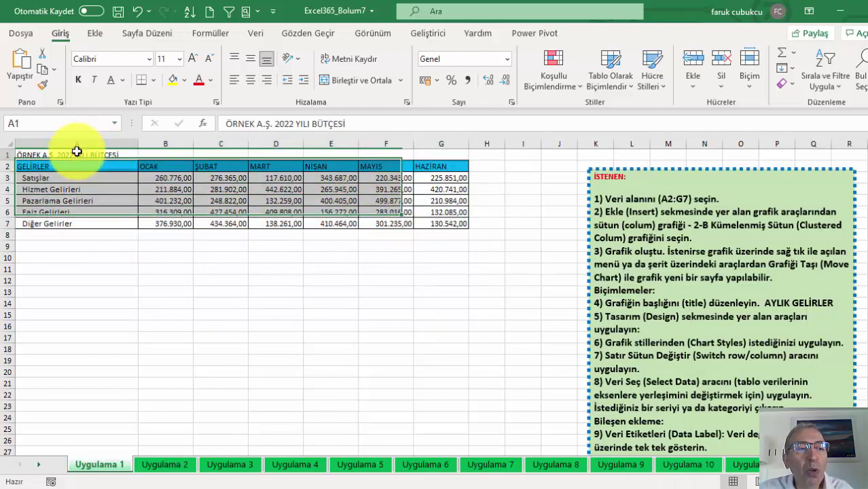
mouse_move(148, 178)
left_mouse_down()
mouse_move(471, 246)
mouse_move(461, 227)
left_mouse_up()
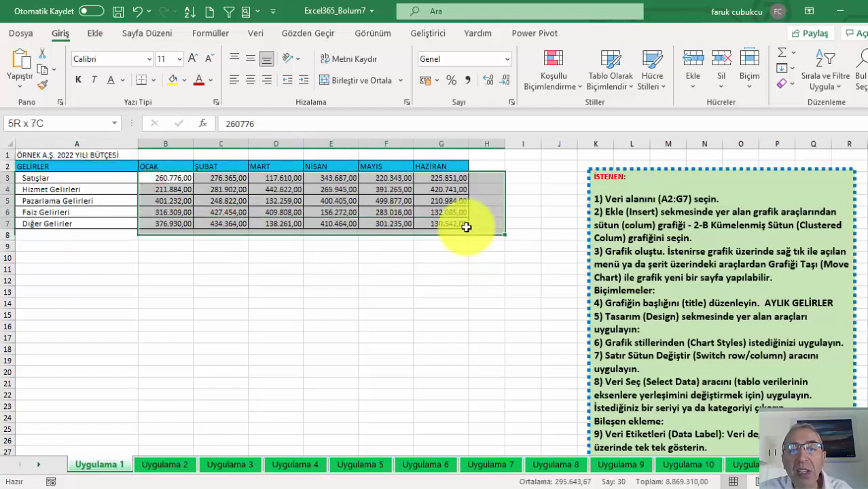
left_click(44, 166)
mouse_move(43, 166)
left_mouse_down()
mouse_move(414, 232)
mouse_move(430, 227)
left_mouse_up()
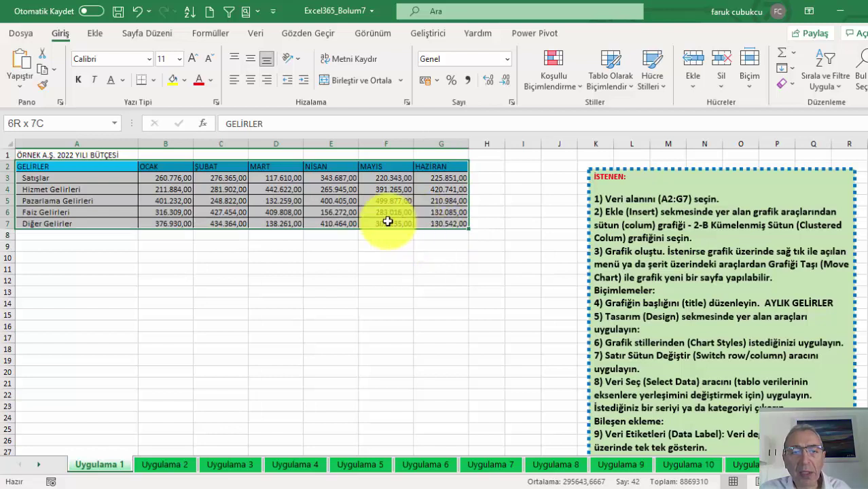
left_click(69, 163)
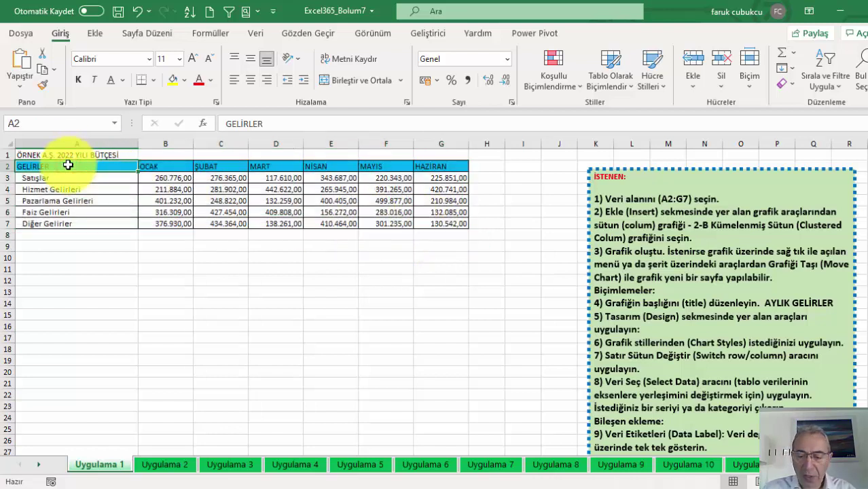
key("shift+Right")
key("shift+Right")
key("shift+Right")
key("ctrl+shift+Down")
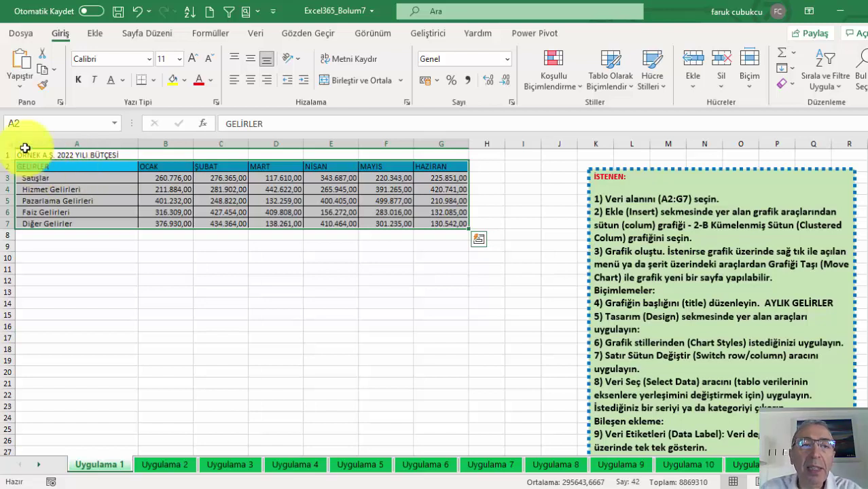
Step: Browse Önerilen Grafikler and Tüm Grafikler line, scatter and radar types, then cancel
left_click(95, 31)
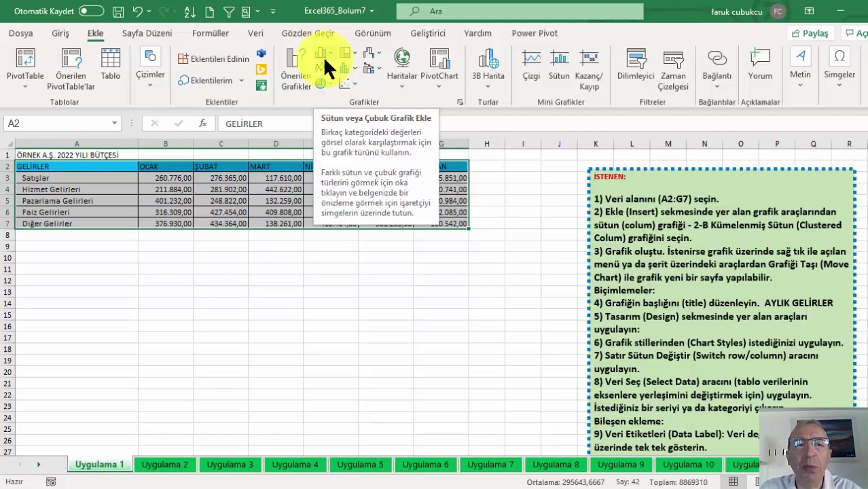
left_click(291, 58)
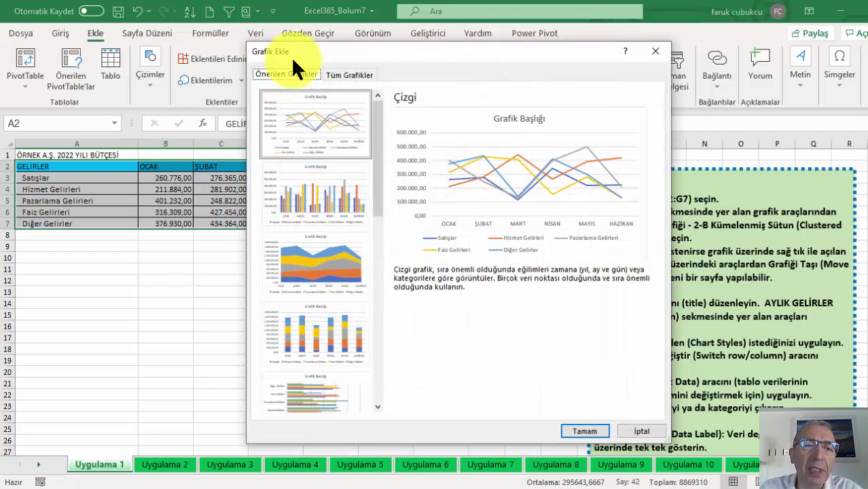
mouse_move(379, 121)
left_mouse_down()
mouse_move(363, 211)
mouse_move(388, 85)
left_mouse_up()
left_click(354, 75)
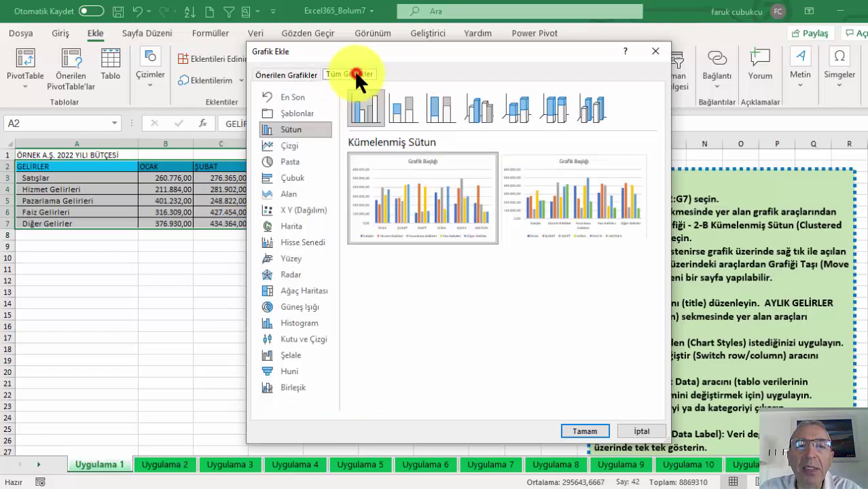
left_click(288, 144)
left_click(289, 210)
left_click(301, 275)
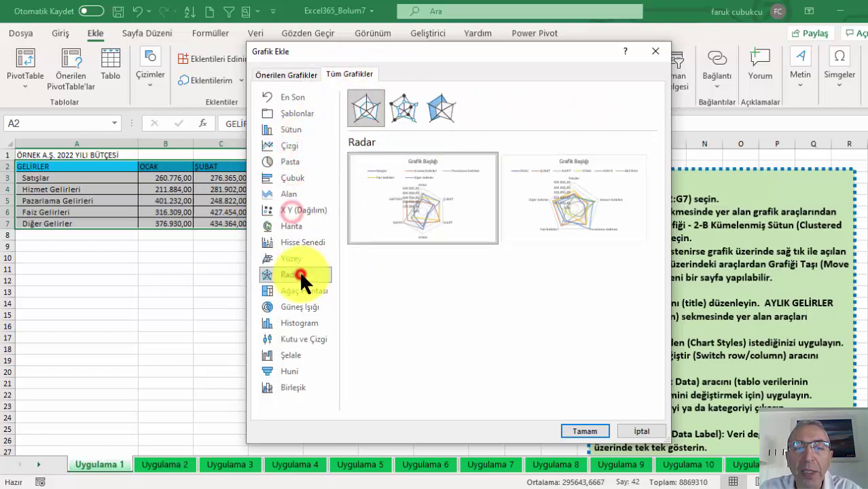
left_click(639, 429)
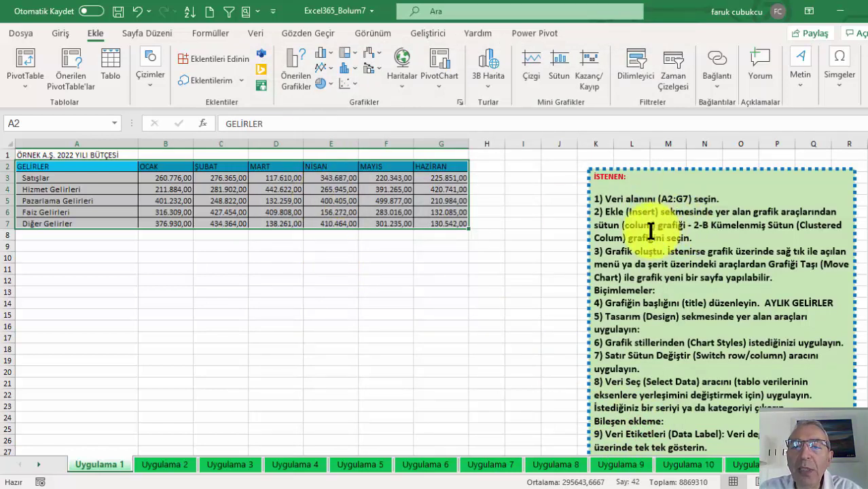
Step: Open the Column or Bar Chart dropdown in the Ekle tab's Grafikler group
left_click(321, 53)
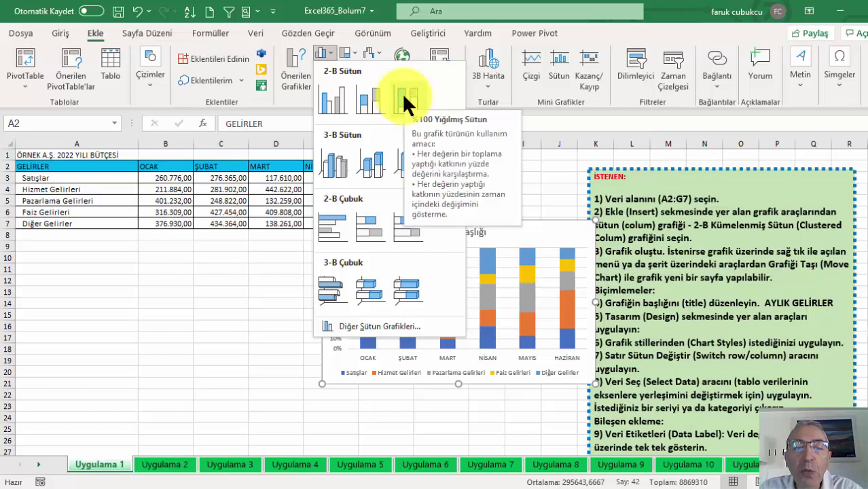
Step: Insert a 2-B Kümelenmiş Sütun chart and position it just below the table on the left
left_click(336, 95)
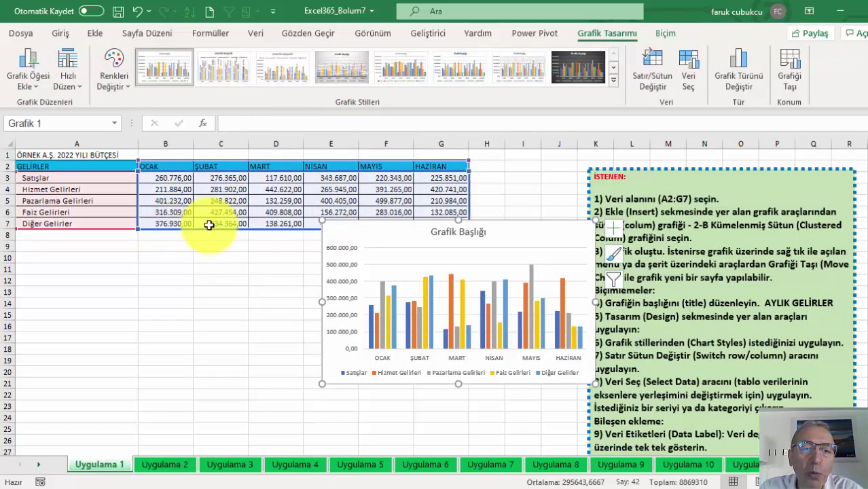
left_click_drag(341, 233, 137, 245)
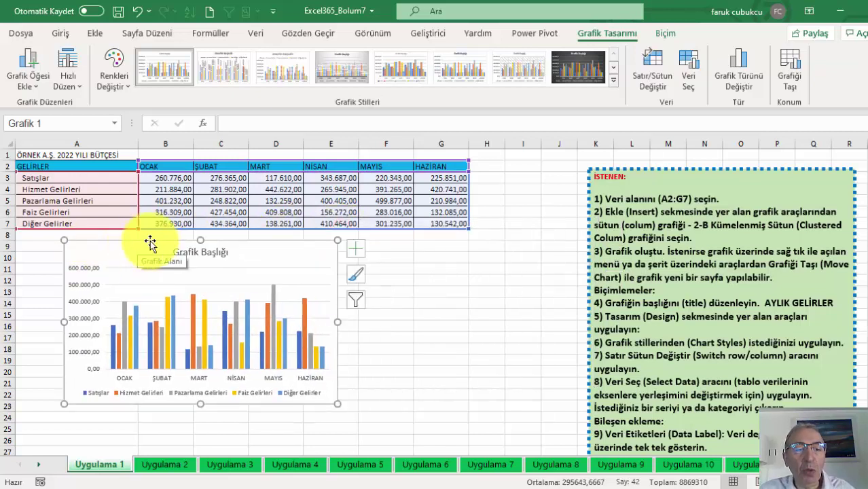
mouse_move(281, 253)
left_mouse_down()
mouse_move(263, 249)
mouse_move(257, 270)
left_mouse_up()
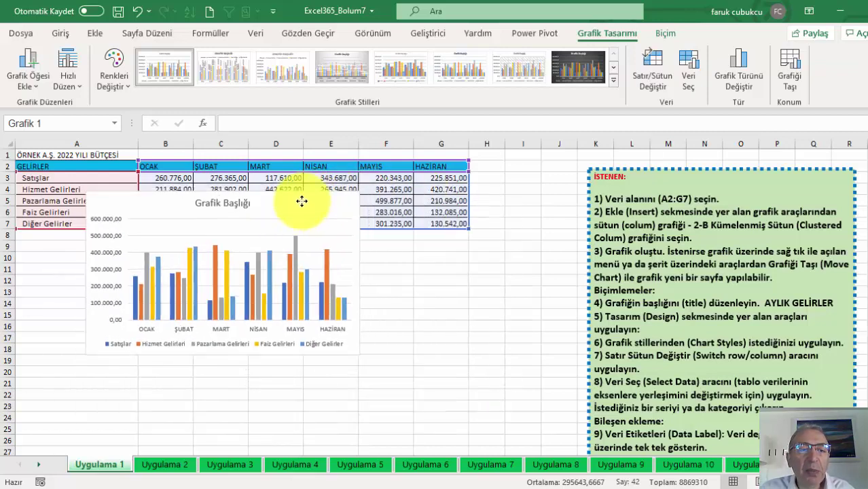
left_click_drag(258, 270, 330, 216)
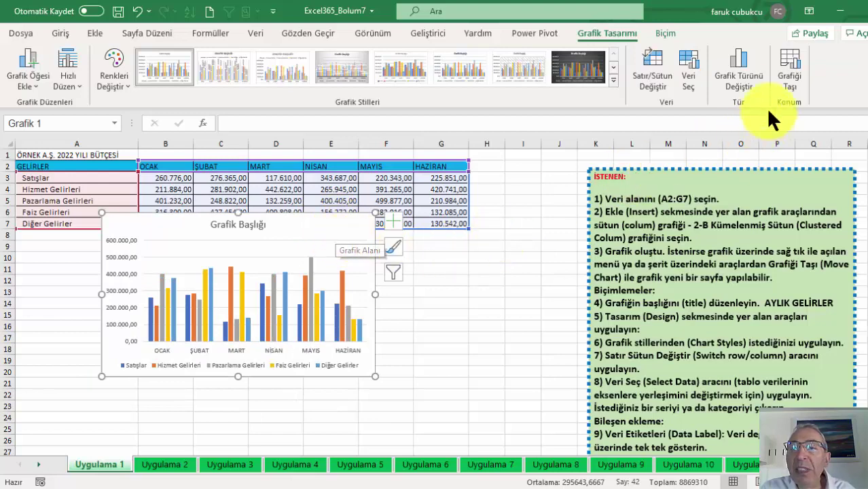
Step: Move the column chart to a new sheet Grafik1 and return to Uygulama 1
left_click(790, 61)
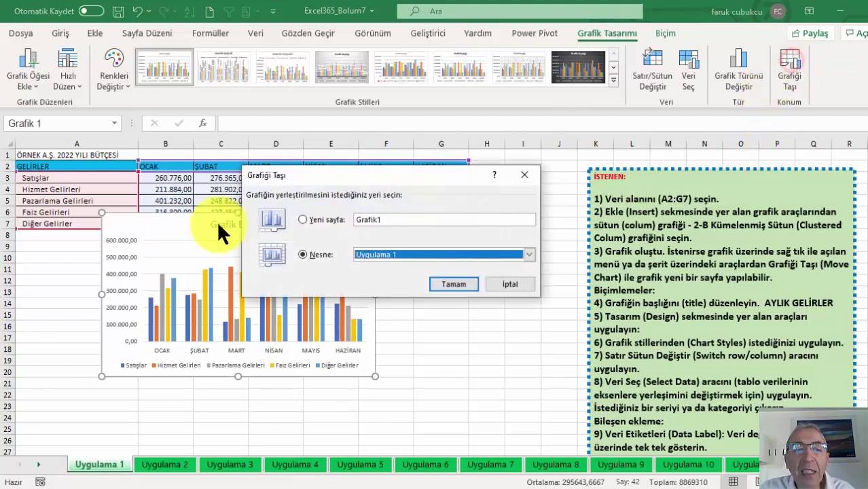
left_click(316, 218)
left_click(443, 284)
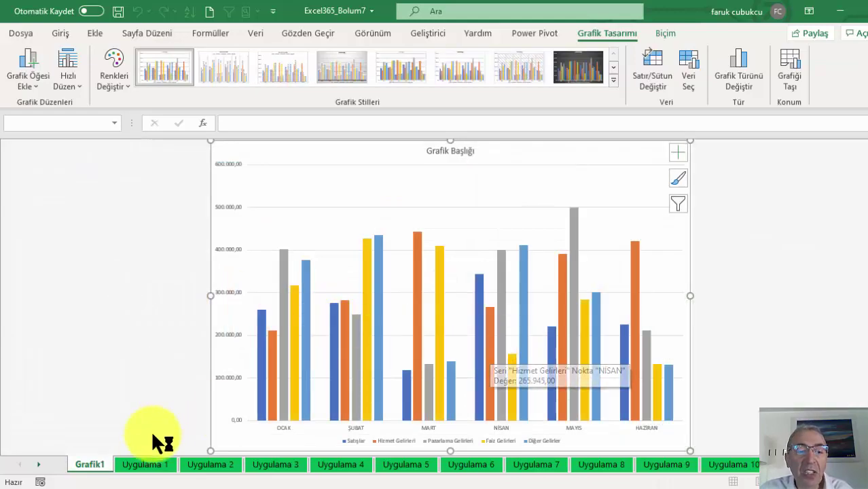
left_click(144, 469)
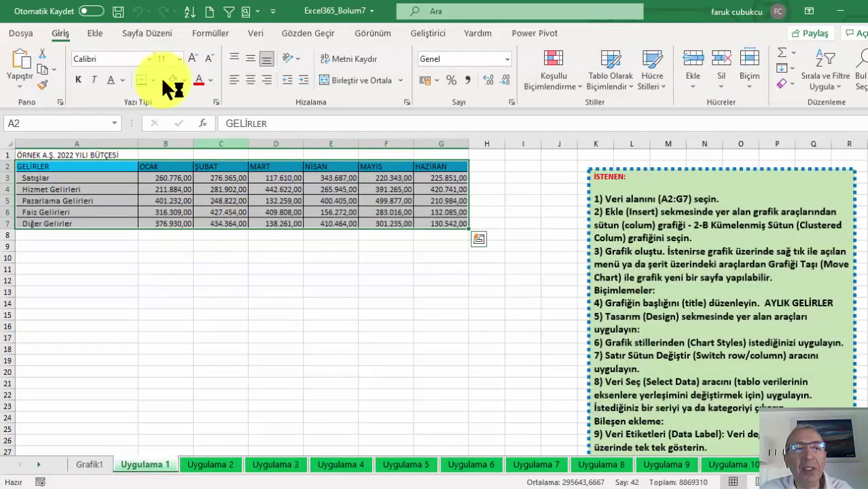
left_click(95, 33)
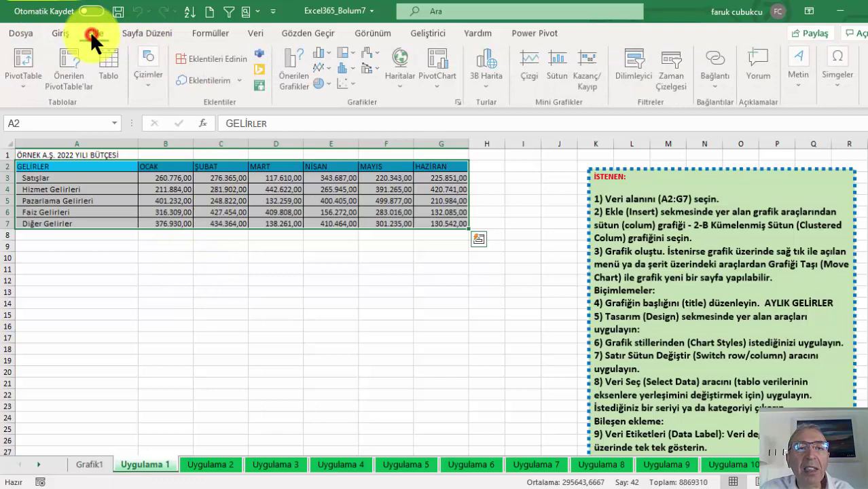
Step: Insert a 2-B clustered column chart, undo an accidental range change, and place it under the table
left_click(323, 53)
left_click(329, 87)
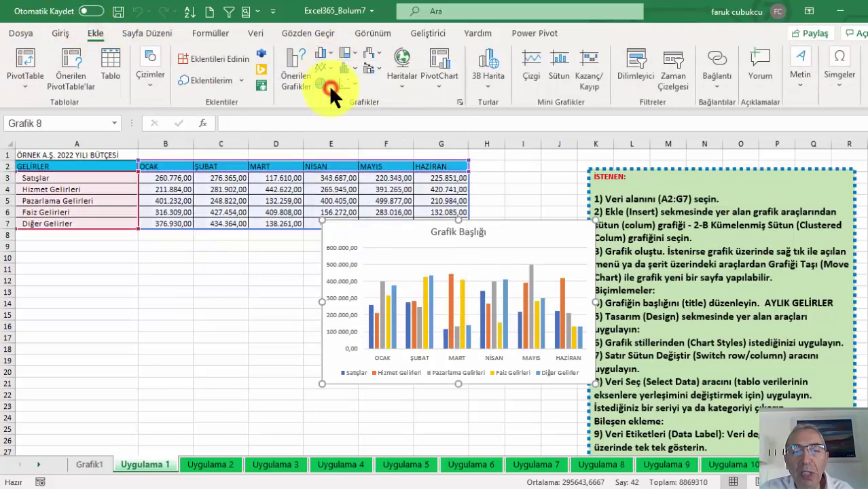
left_click_drag(325, 228, 133, 251)
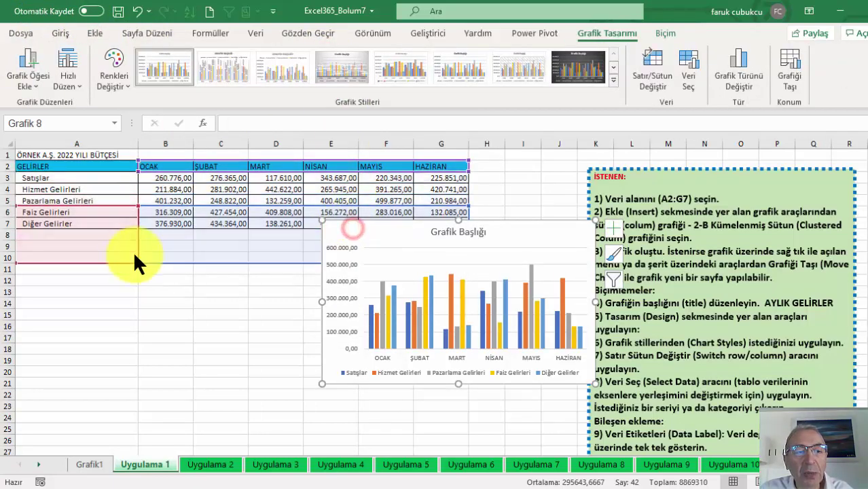
key("ctrl+z")
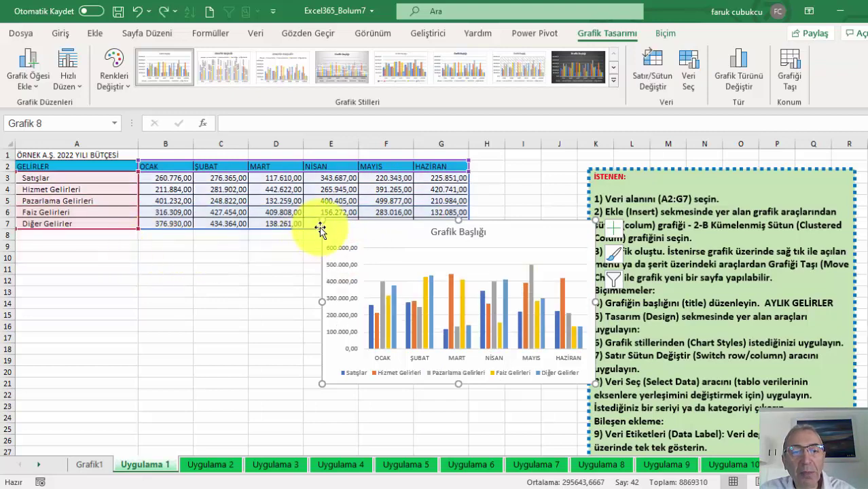
left_click_drag(333, 231, 33, 258)
left_click(66, 251)
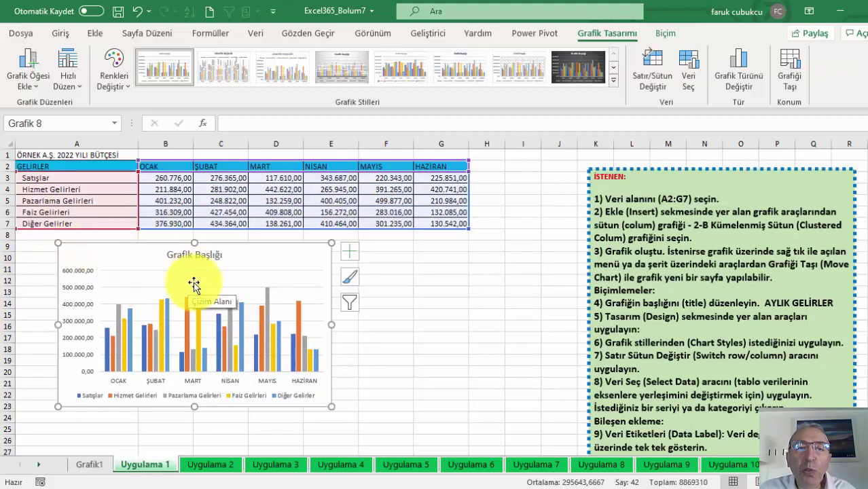
left_click_drag(260, 257, 248, 250)
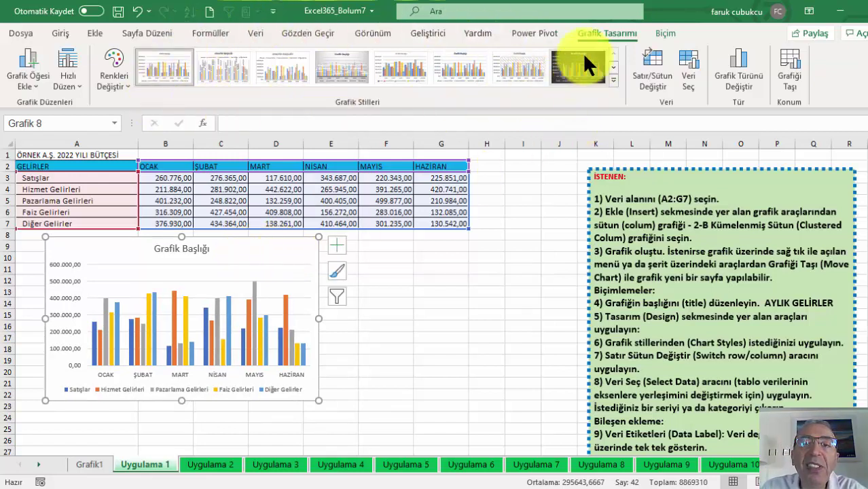
Step: Apply the dark Stil 8 style to the column chart and enlarge it slightly
left_click(667, 32)
left_click(623, 31)
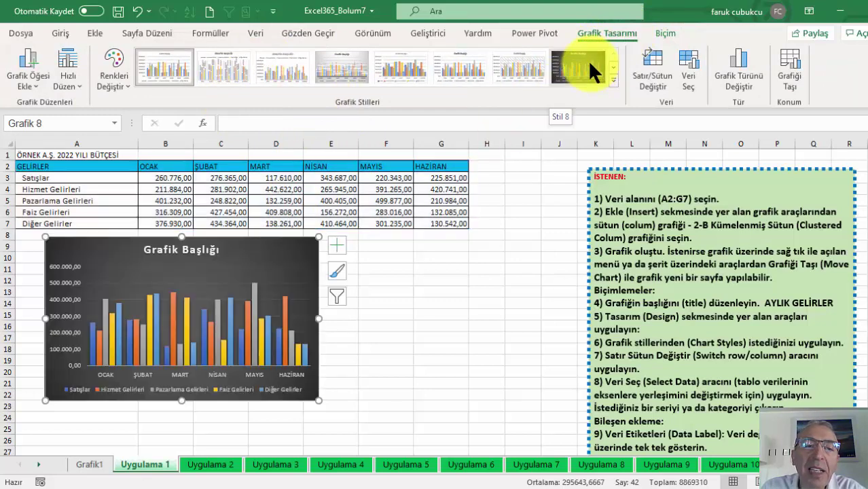
left_click(587, 60)
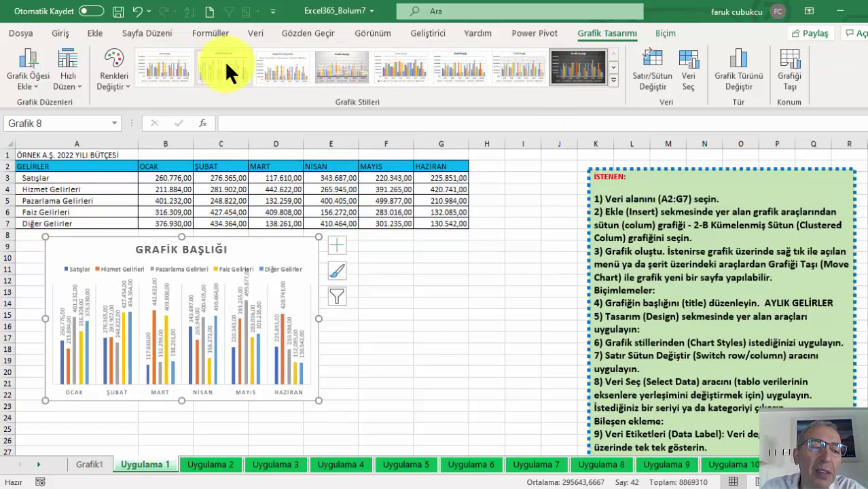
left_click(601, 61)
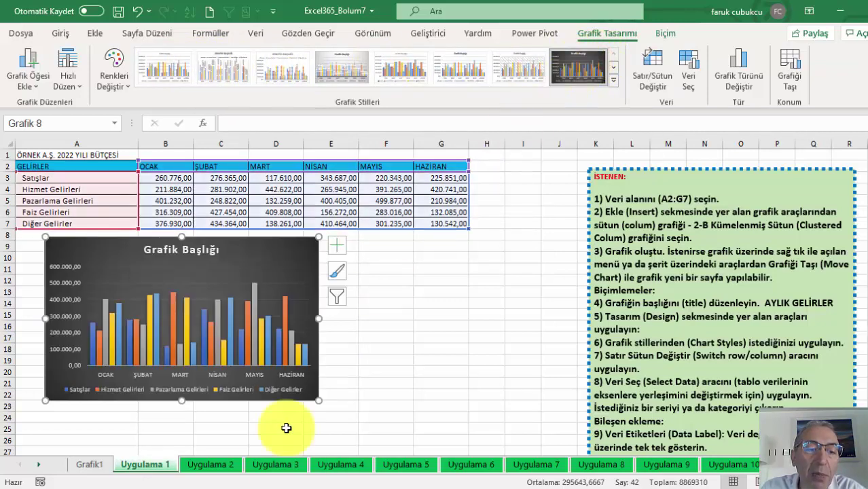
left_click_drag(314, 399, 328, 414)
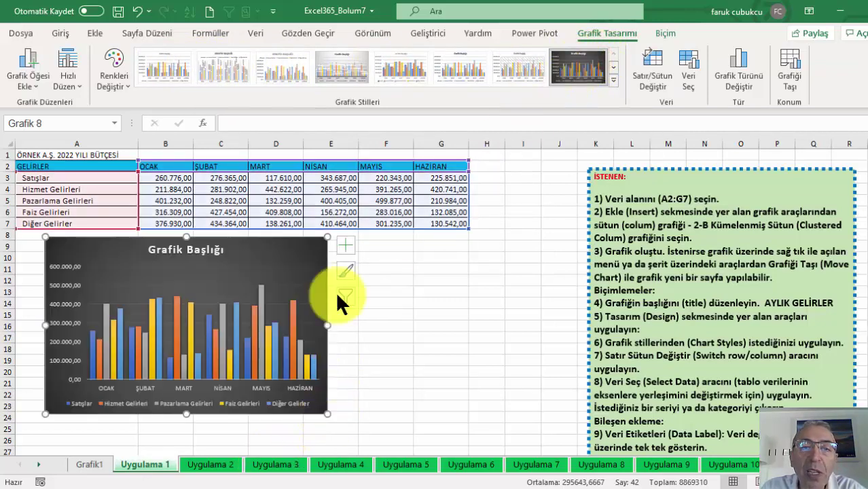
Step: Try axis titles and data labels on the chart, then enlarge it toward the lower right
left_click_drag(313, 243, 300, 247)
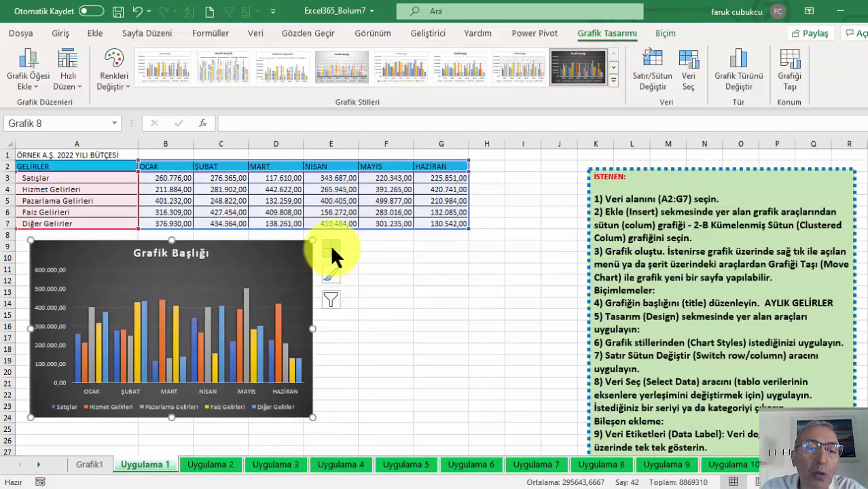
left_click(332, 249)
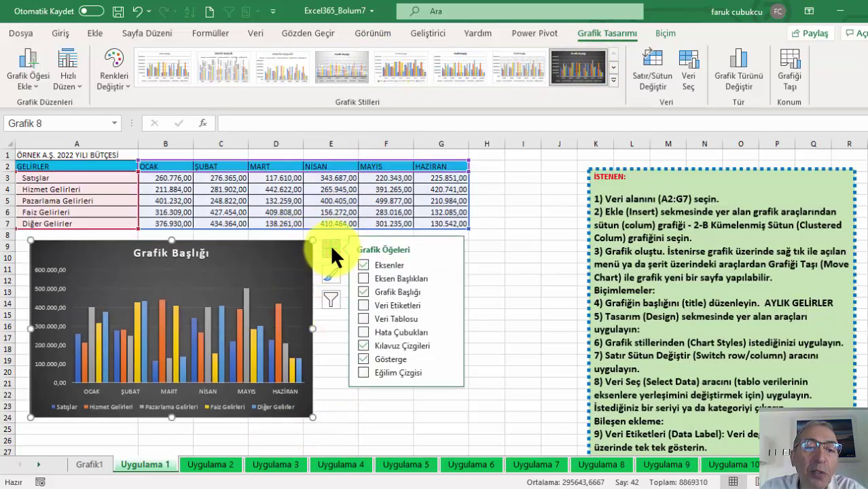
left_click(363, 278)
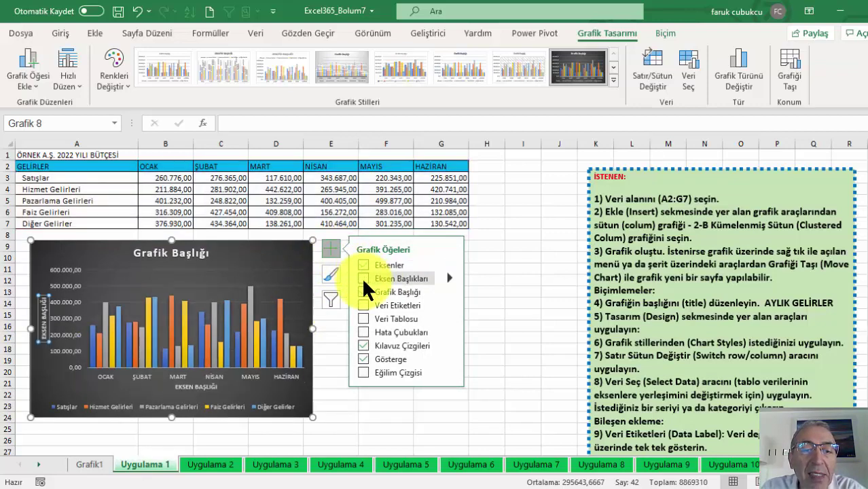
left_click(363, 278)
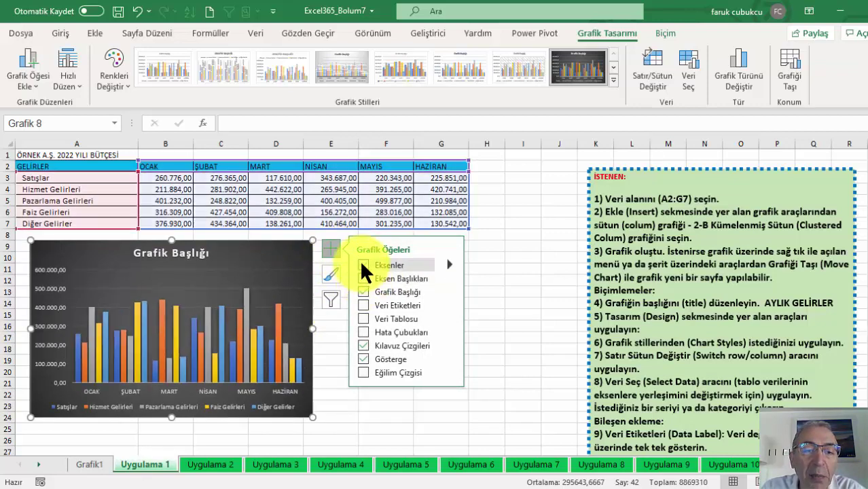
left_click(363, 305)
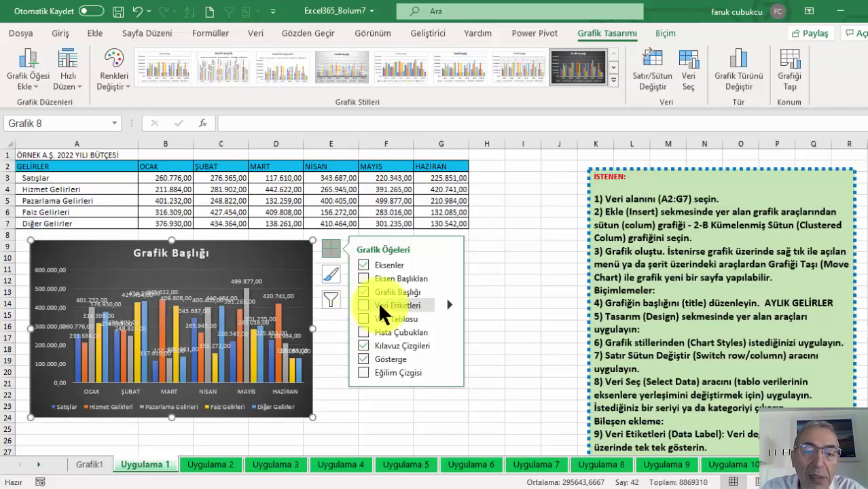
left_click(378, 305)
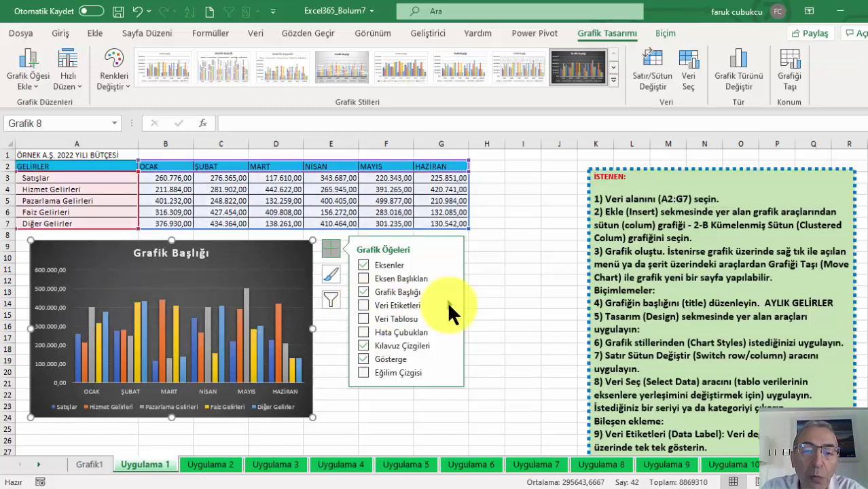
left_click(363, 305)
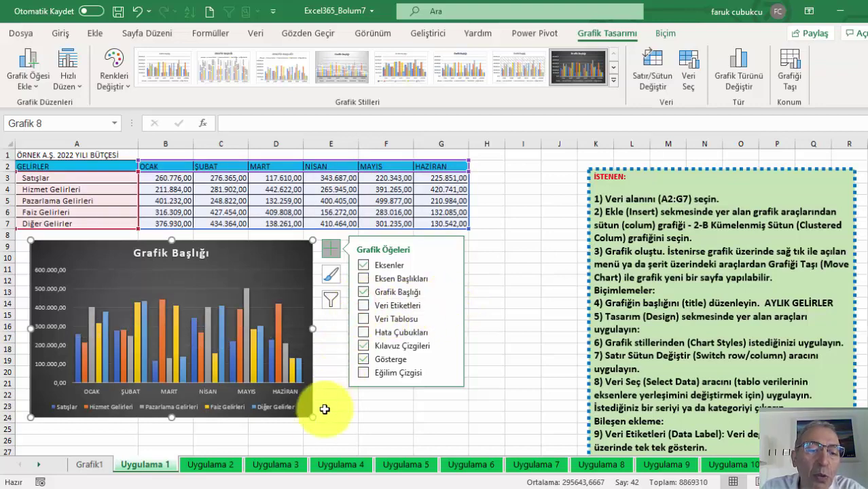
left_click_drag(312, 417, 331, 426)
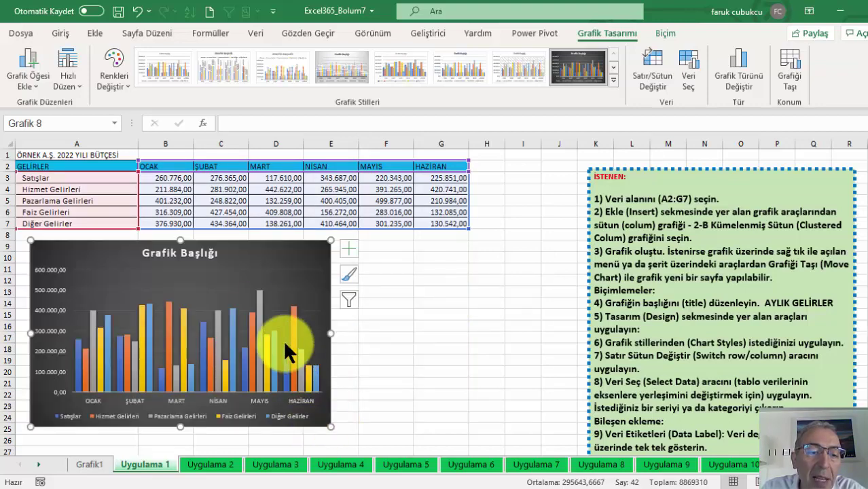
Step: Add a Veri Tablosu of monthly values beneath the chart, keeping the legend on the right
mouse_move(259, 305)
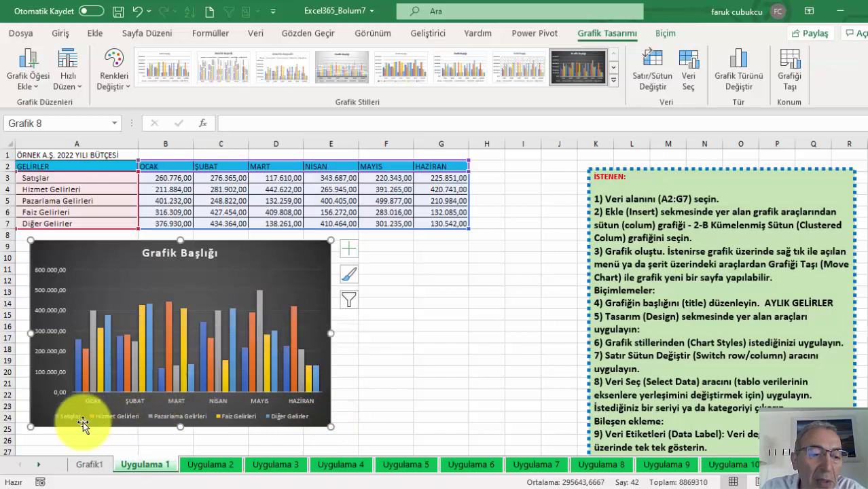
left_click(94, 320)
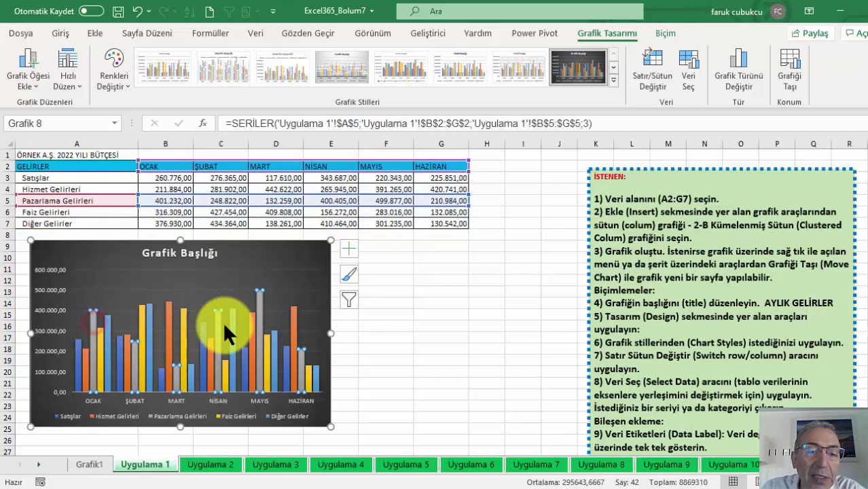
left_click(348, 249)
left_click(400, 306)
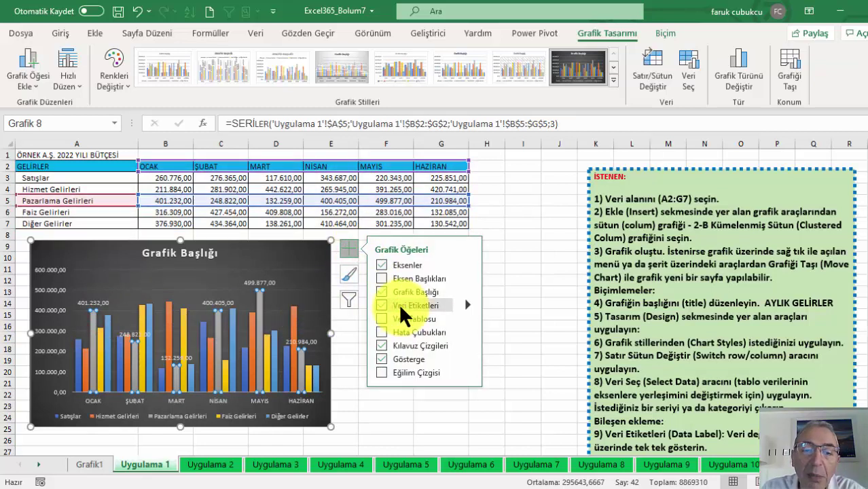
left_click(399, 305)
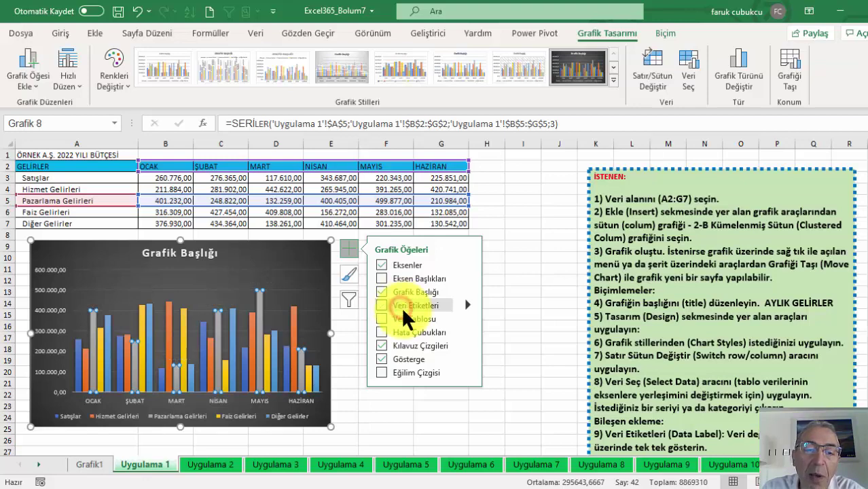
left_click(405, 316)
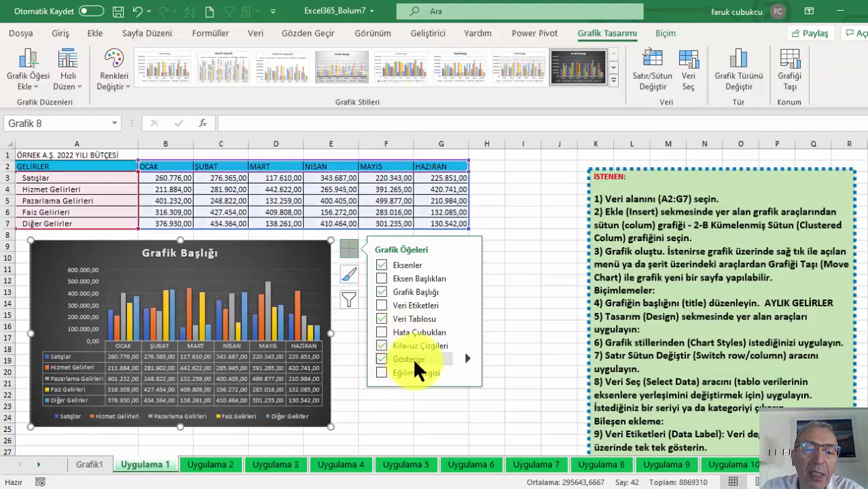
left_click(412, 359)
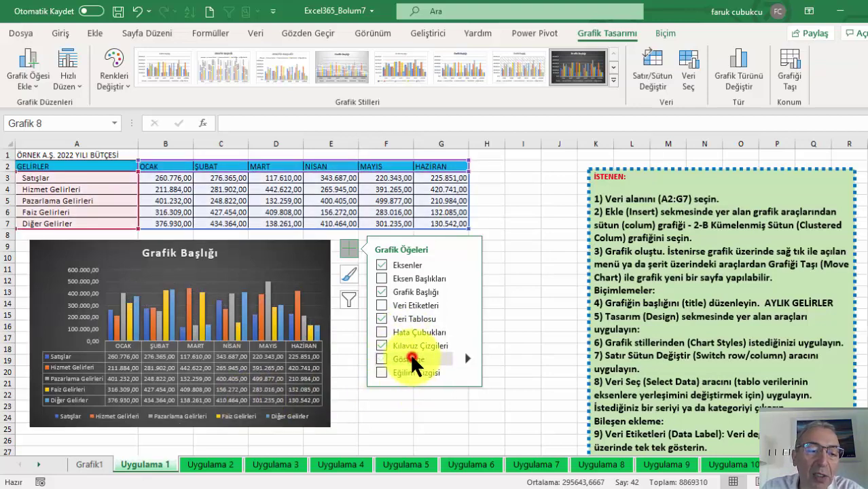
left_click(411, 358)
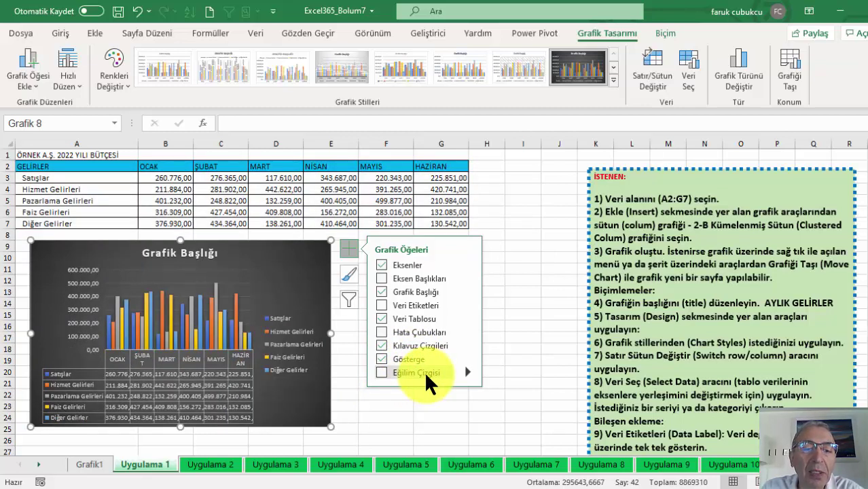
left_click(216, 301)
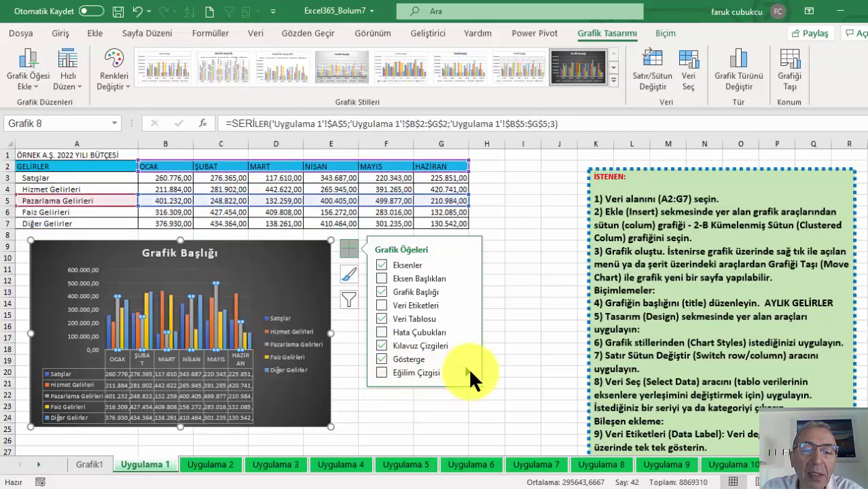
Step: Try a linear trendline on Pazarlama Gelirleri, undo it, and remove the data table
left_click(469, 370)
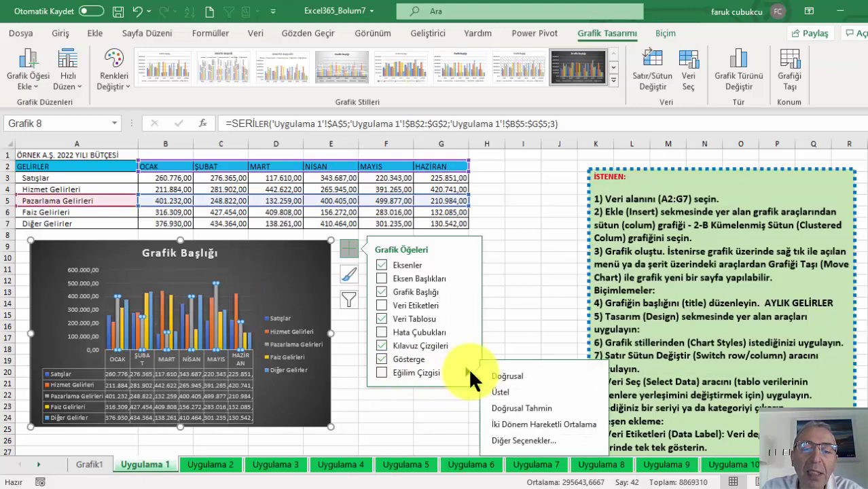
left_click(507, 375)
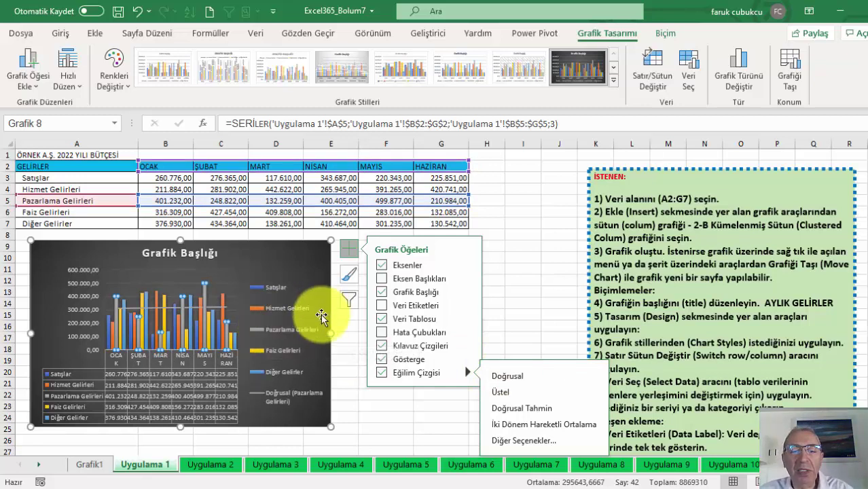
key("ctrl+z")
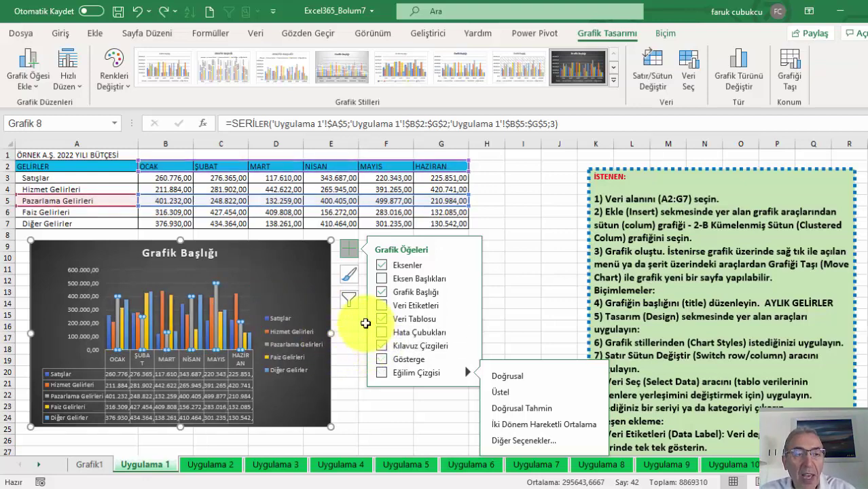
key("ctrl+z")
left_click(323, 197)
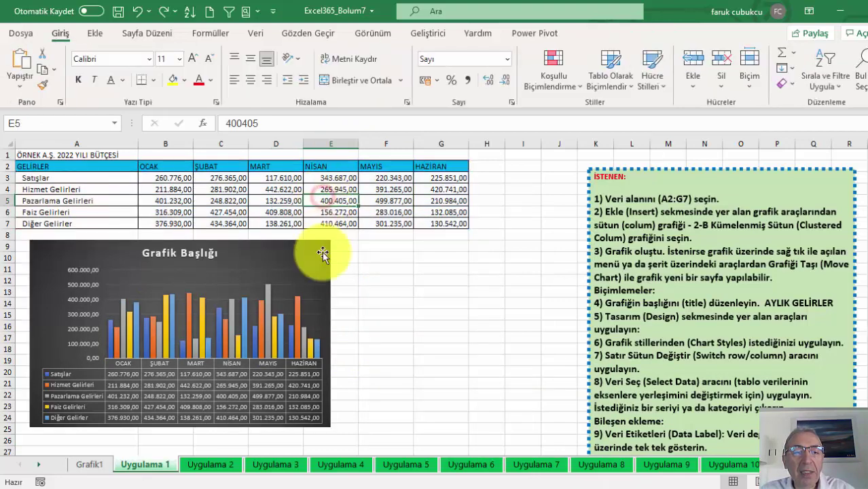
left_click(283, 261)
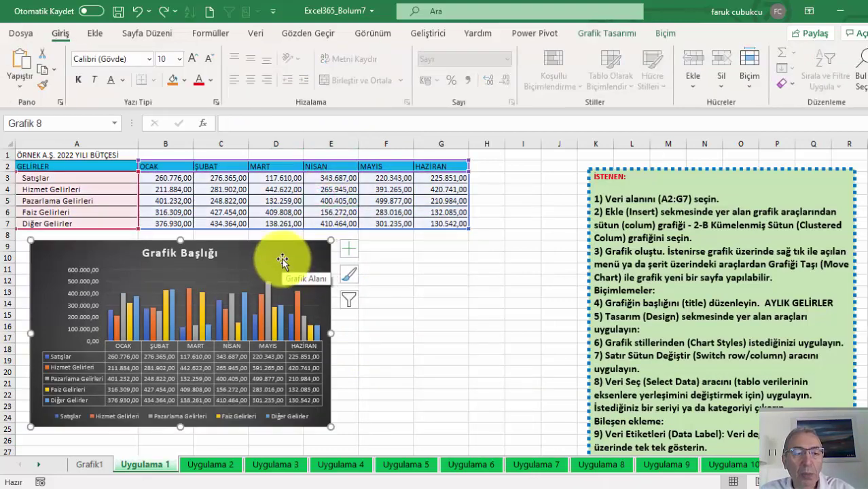
key("ctrl+z")
left_click(310, 190)
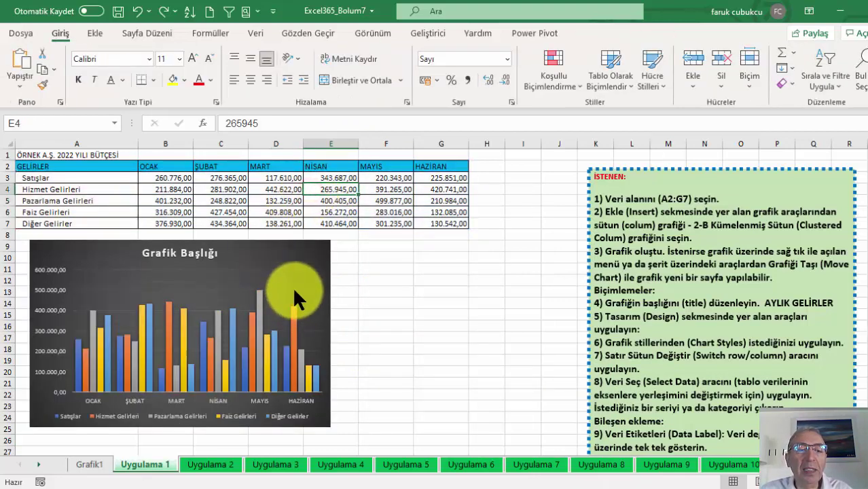
Step: Select A2:G7 and insert a 2-B Yığılmış Sütun chart to the right of the dark chart
left_click_drag(104, 167, 427, 222)
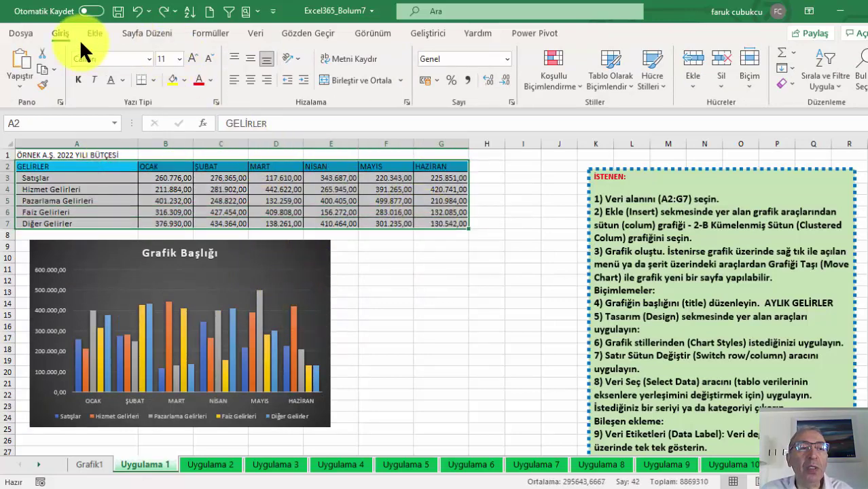
left_click(97, 33)
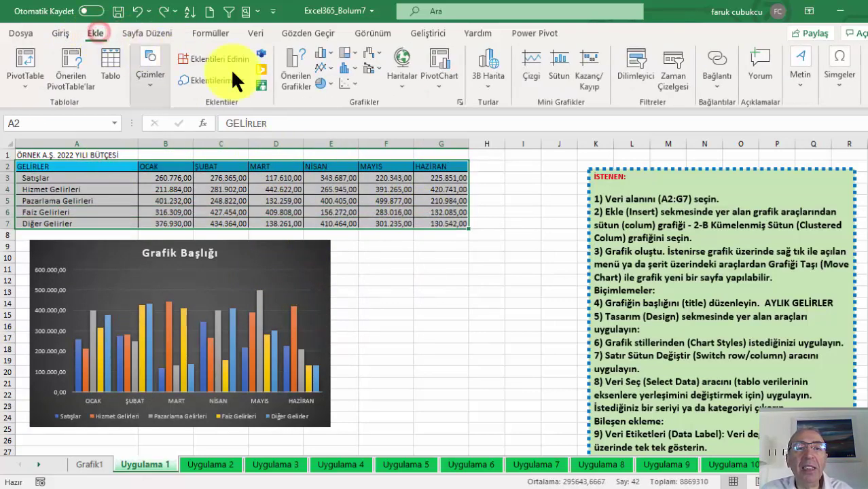
left_click(322, 53)
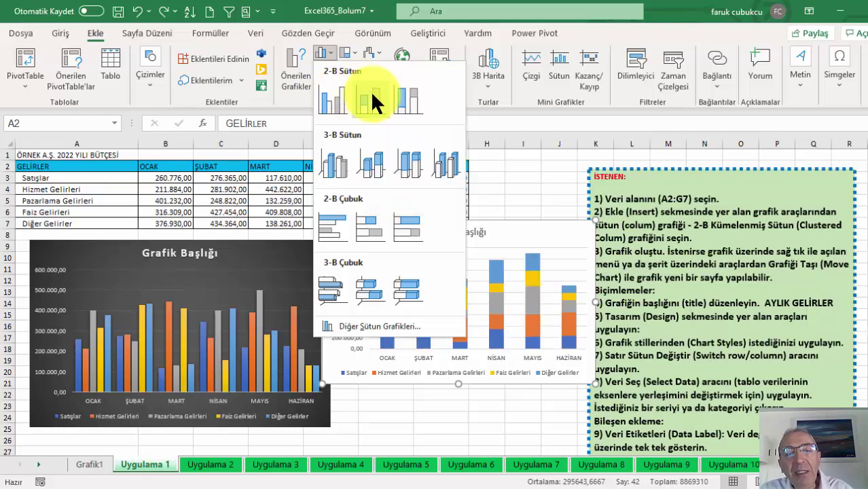
left_click(373, 95)
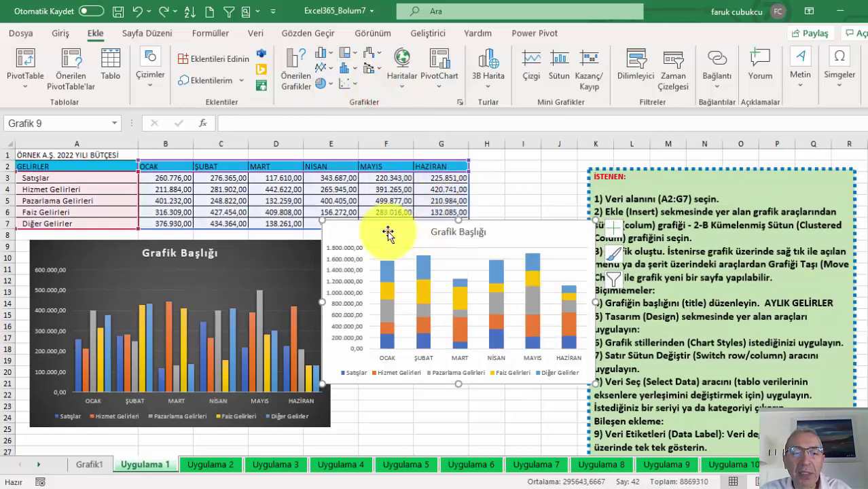
mouse_move(388, 231)
left_mouse_down()
mouse_move(443, 256)
mouse_move(413, 251)
left_mouse_up()
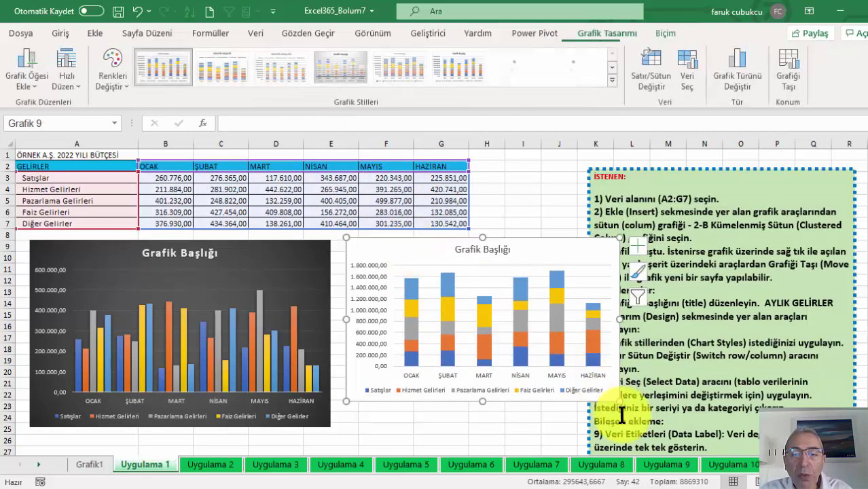
Step: Enlarge the stacked chart, apply the dark style, toggle value labels off, and reselect A2:G7
left_click_drag(618, 401, 635, 421)
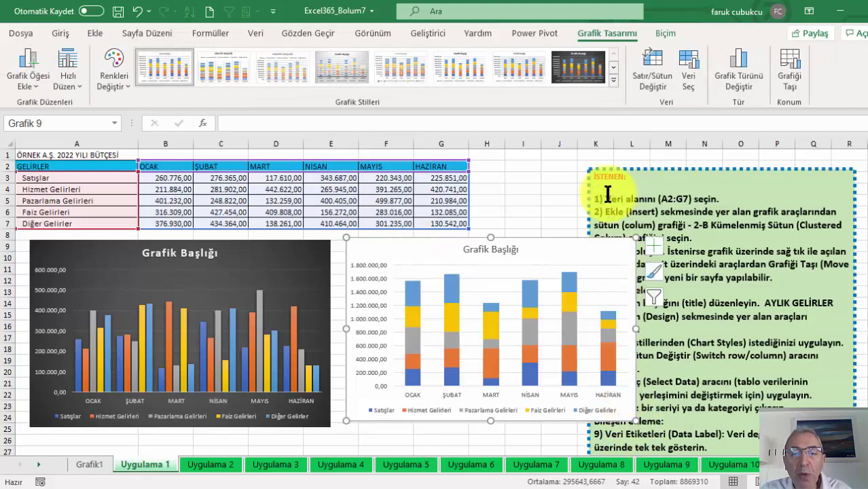
left_click(578, 60)
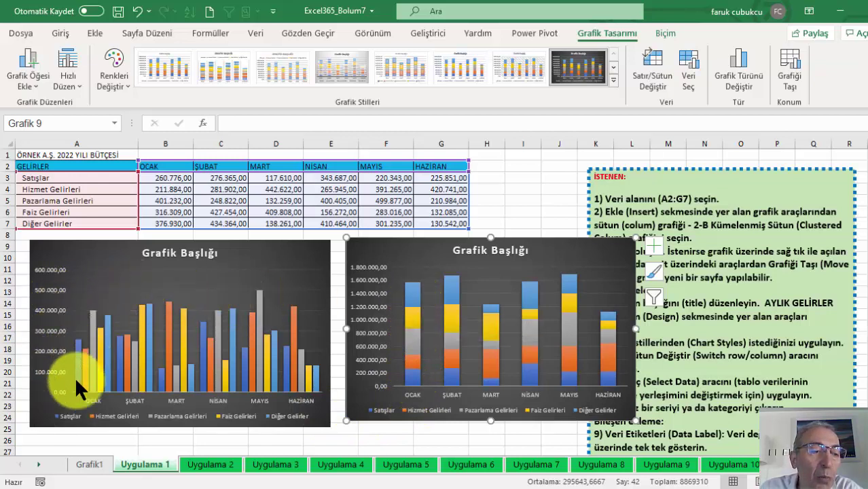
mouse_move(76, 349)
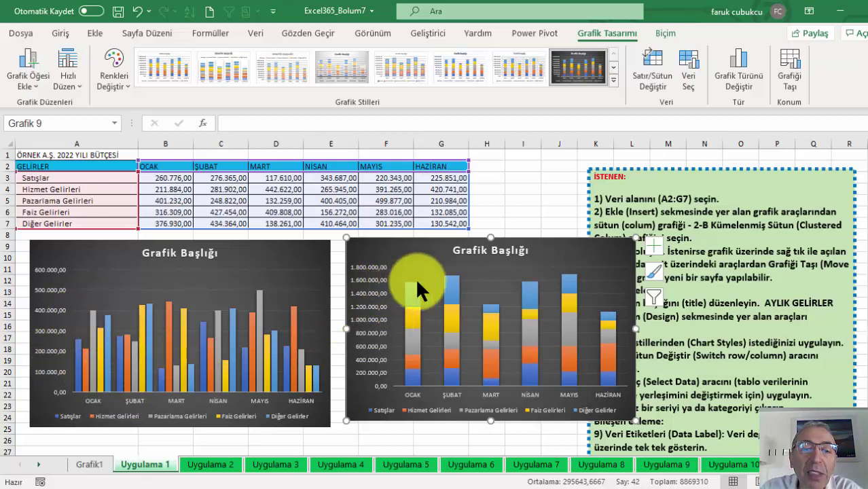
mouse_move(416, 284)
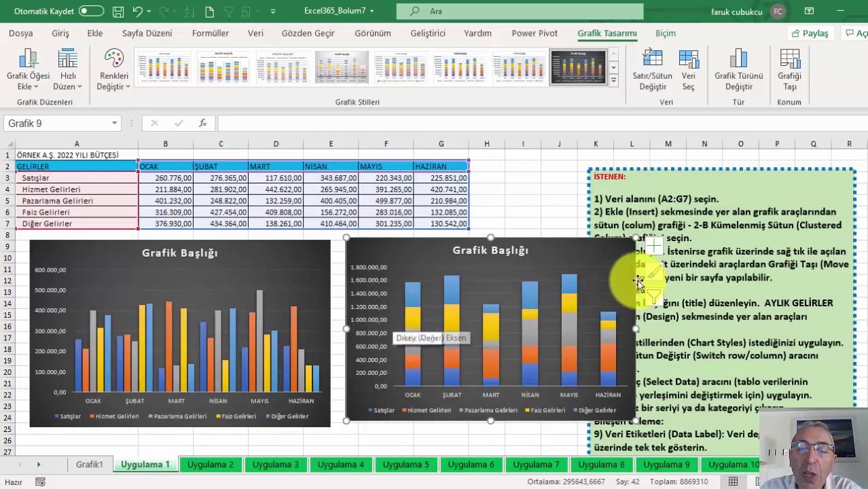
left_click(653, 244)
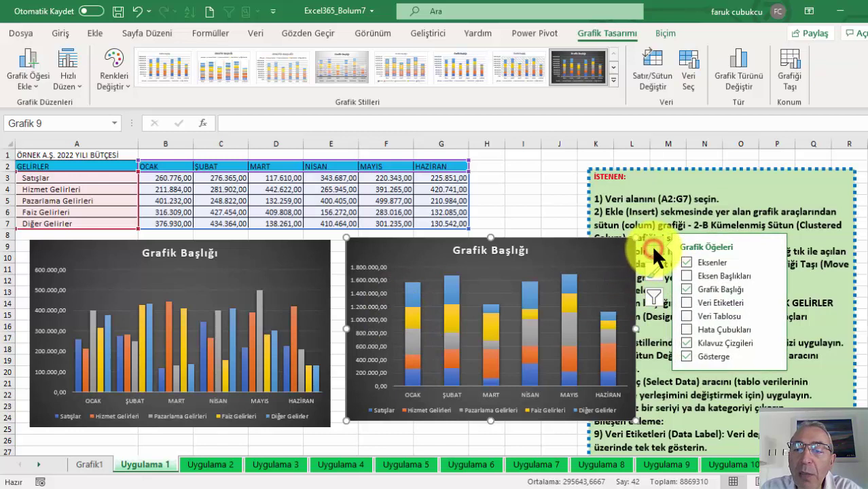
left_click(714, 303)
left_click(712, 300)
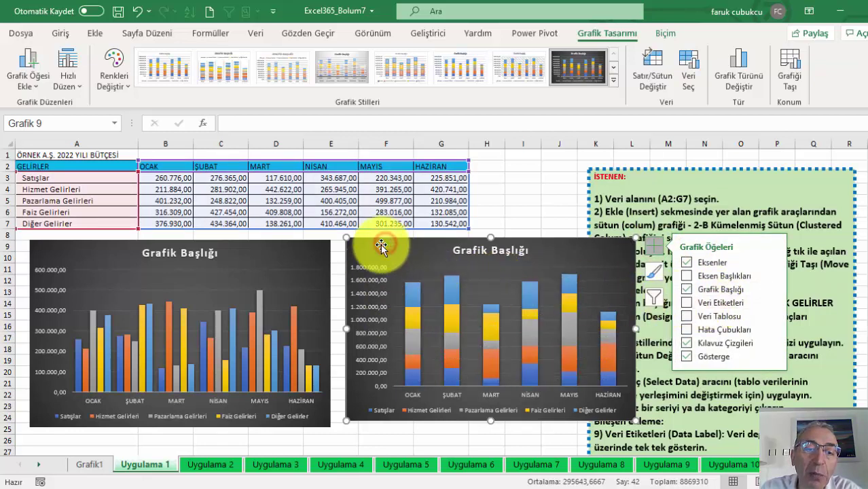
left_click_drag(379, 245, 375, 252)
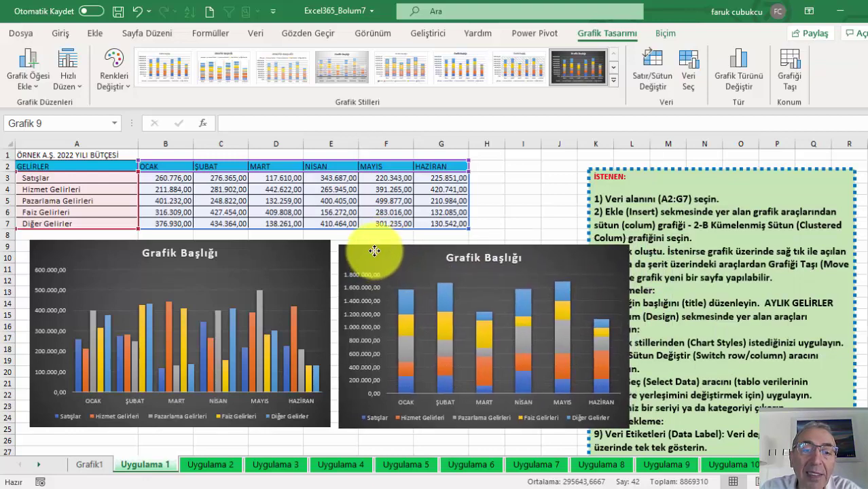
left_click(311, 201)
left_click_drag(113, 168, 465, 219)
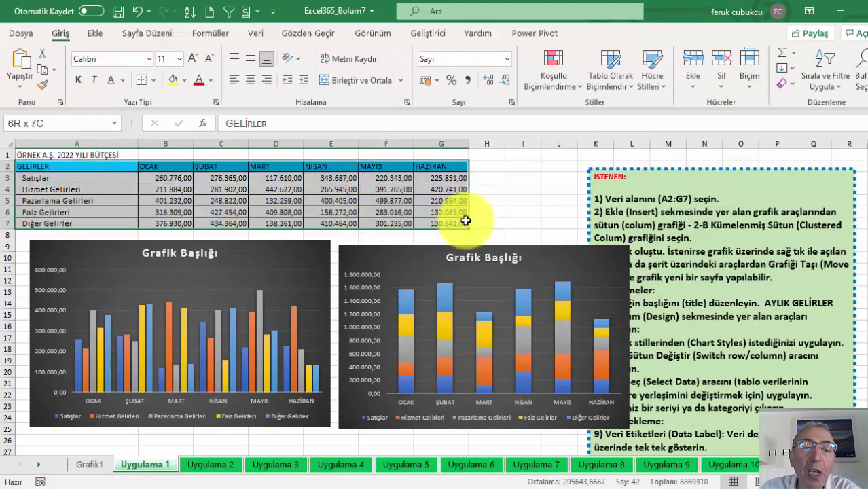
Step: Insert a 100% stacked column chart, move it to the right and apply the dark chart style
left_click(96, 33)
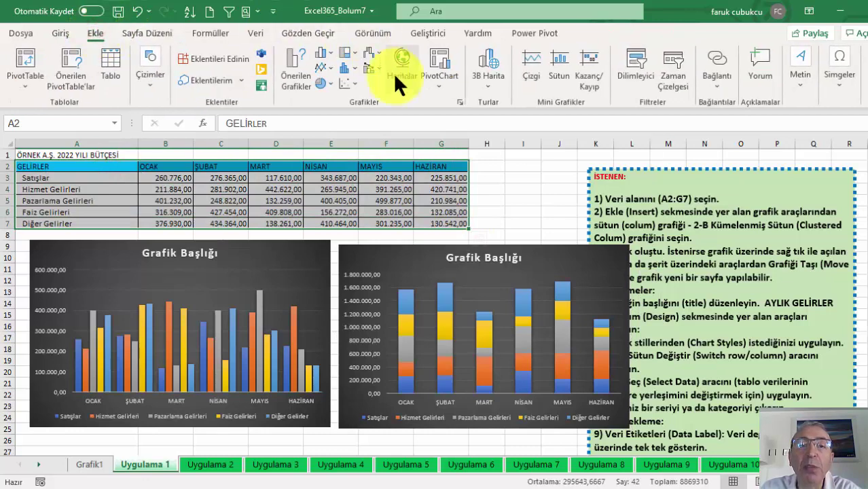
left_click(332, 52)
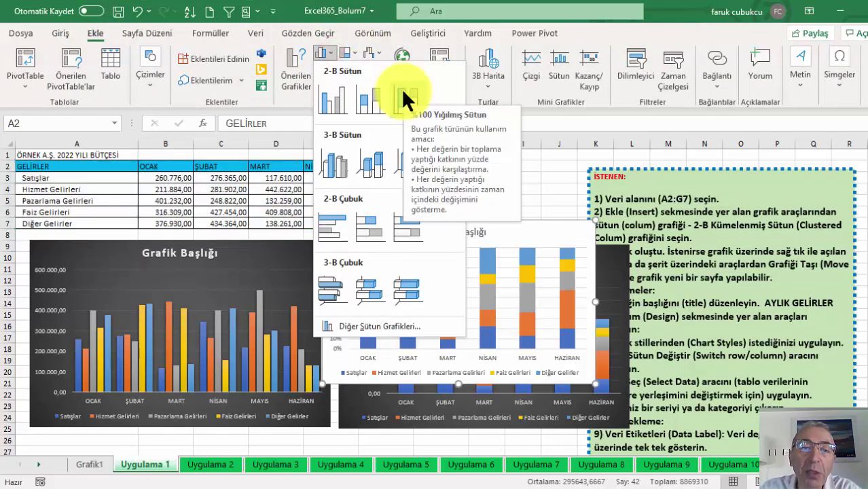
left_click(406, 98)
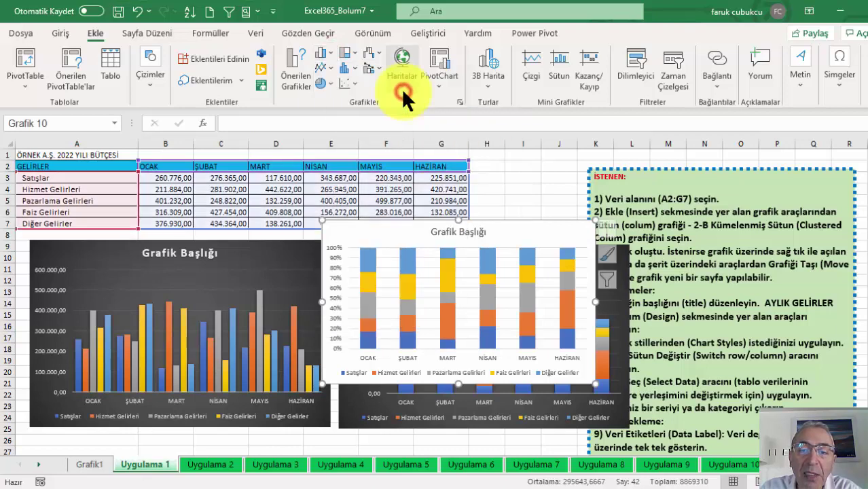
mouse_move(534, 230)
left_mouse_down()
mouse_move(764, 202)
mouse_move(815, 187)
left_mouse_up()
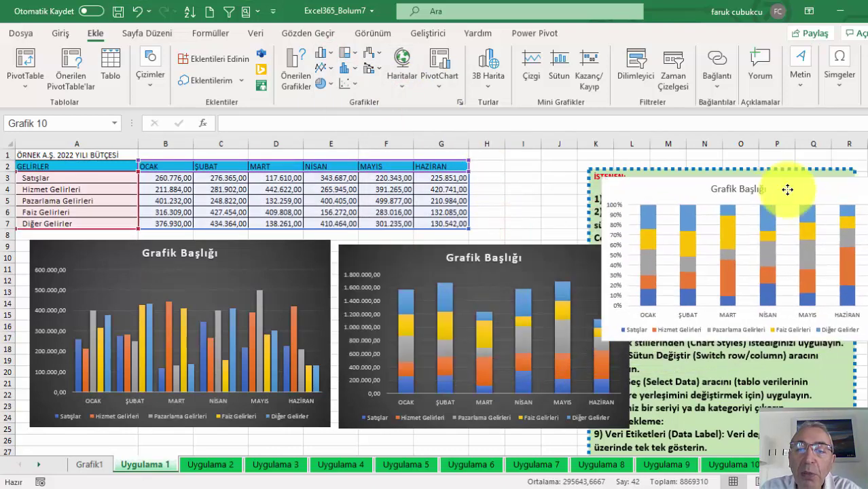
left_click(564, 68)
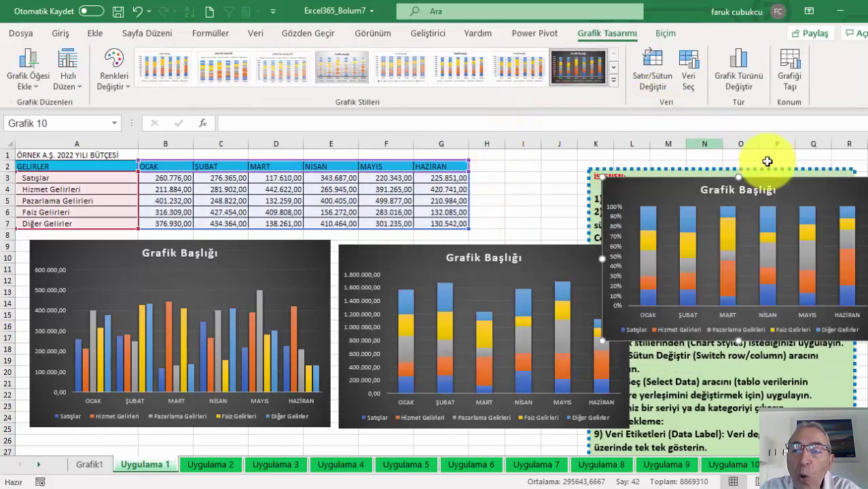
left_click_drag(824, 188, 785, 182)
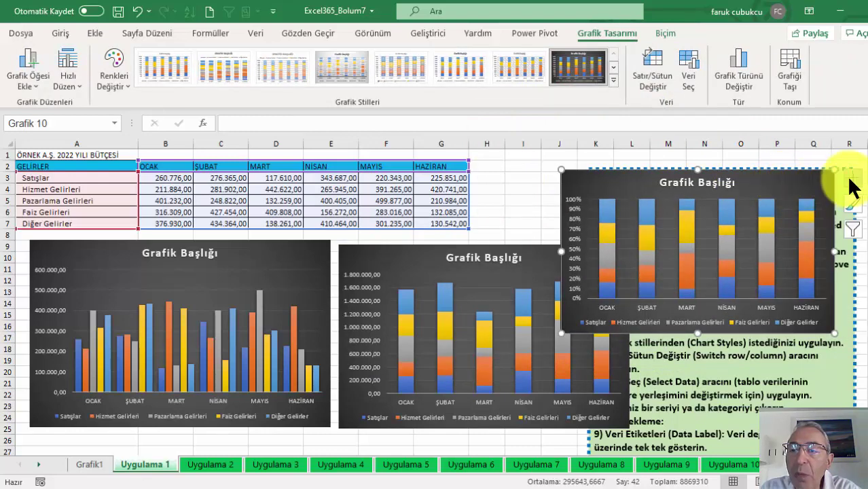
Step: Try value labels on the columns, remove them, and enlarge the chart from its corner
left_click(852, 179)
left_click(449, 234)
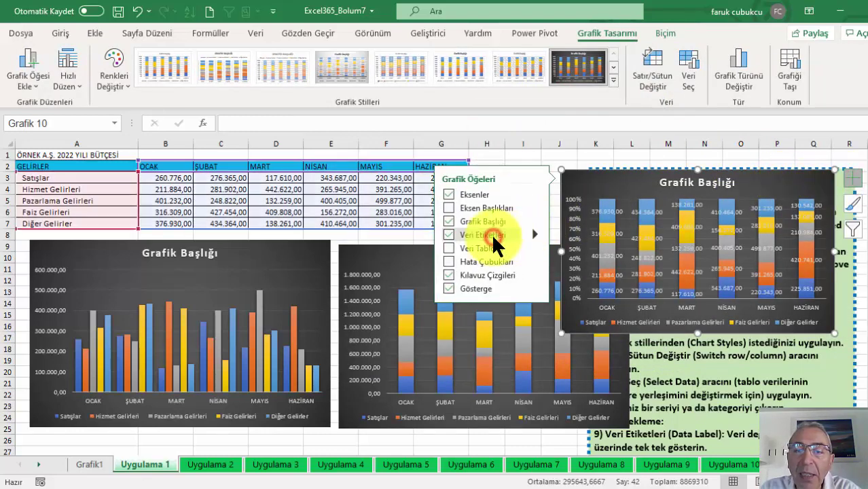
left_click(494, 238)
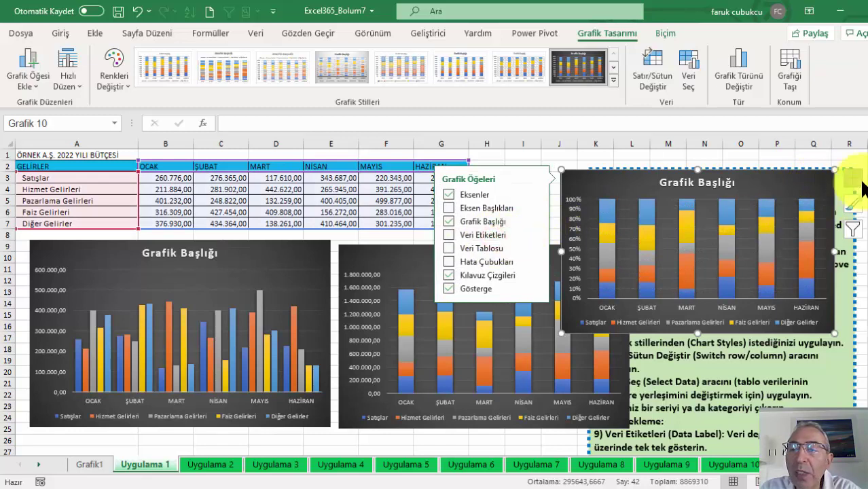
left_click_drag(835, 169, 840, 158)
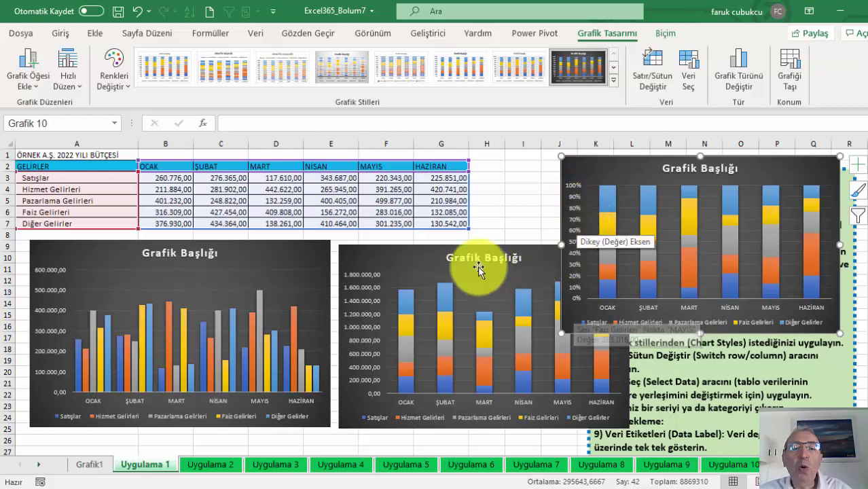
Step: Bring the stacked chart to the front and title the left chart 'AYLIK GELİRLER'
left_click(383, 248)
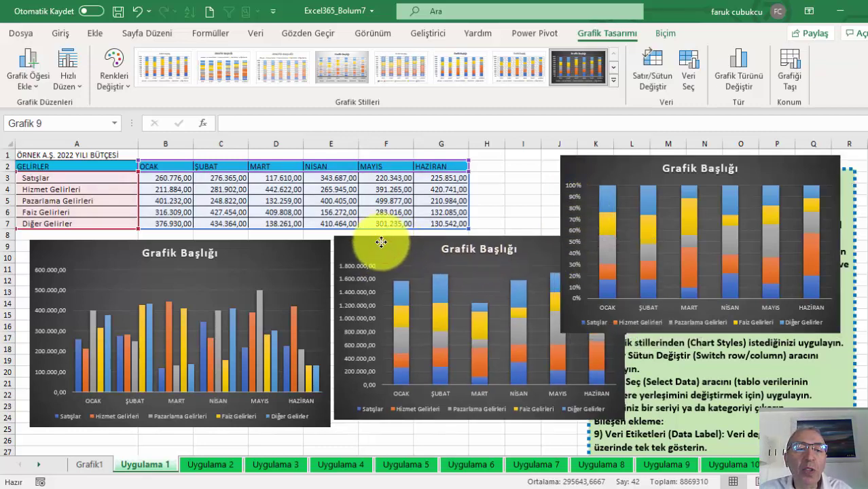
left_click_drag(380, 239, 382, 240)
left_click(207, 260)
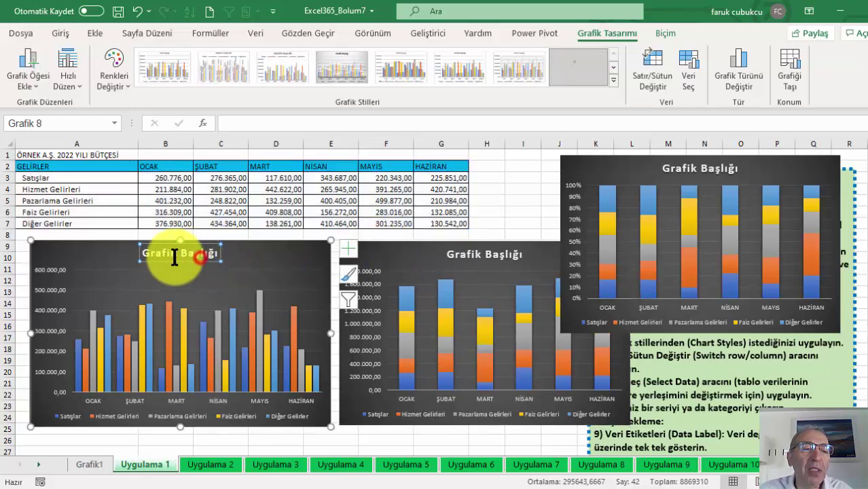
type("AY")
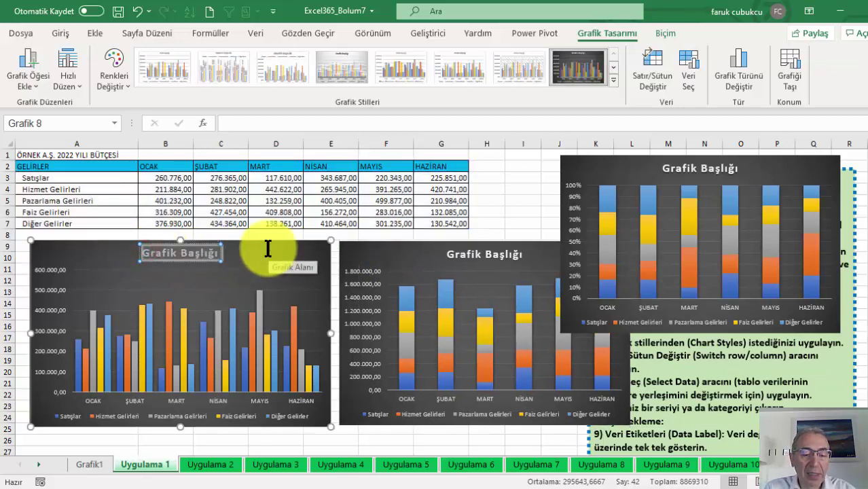
key("Return")
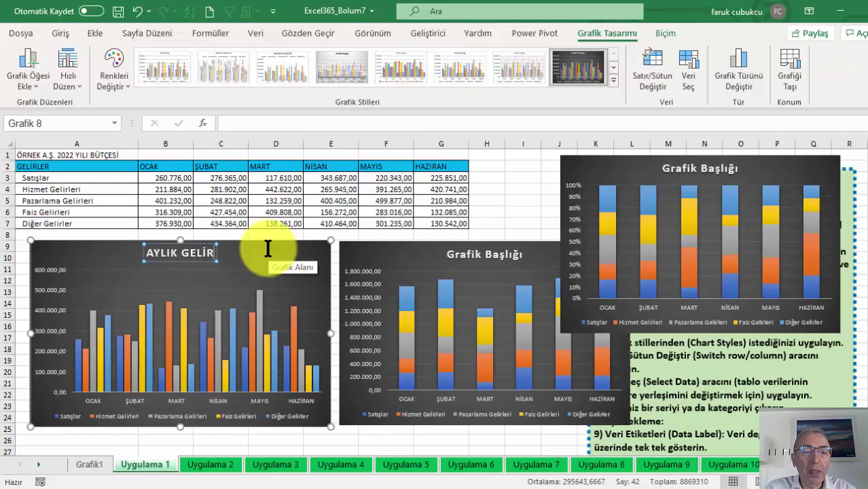
left_click(196, 200)
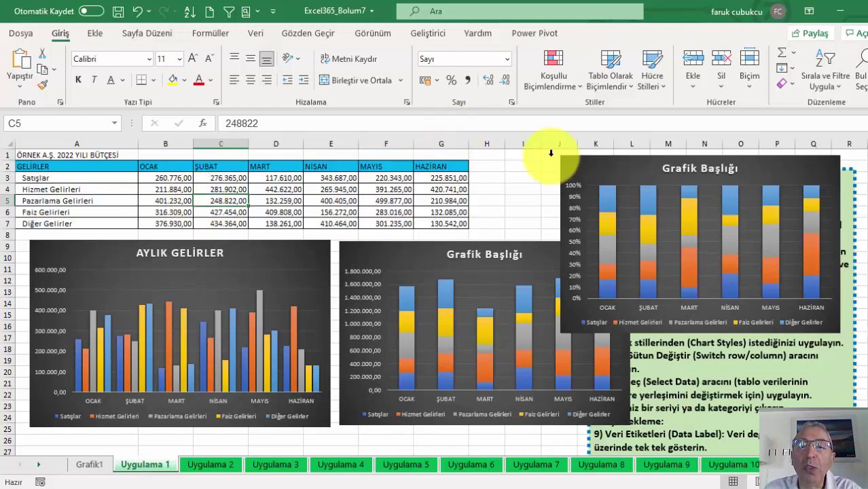
Step: Delete the 100% stacked and the stacked column charts
left_click(584, 165)
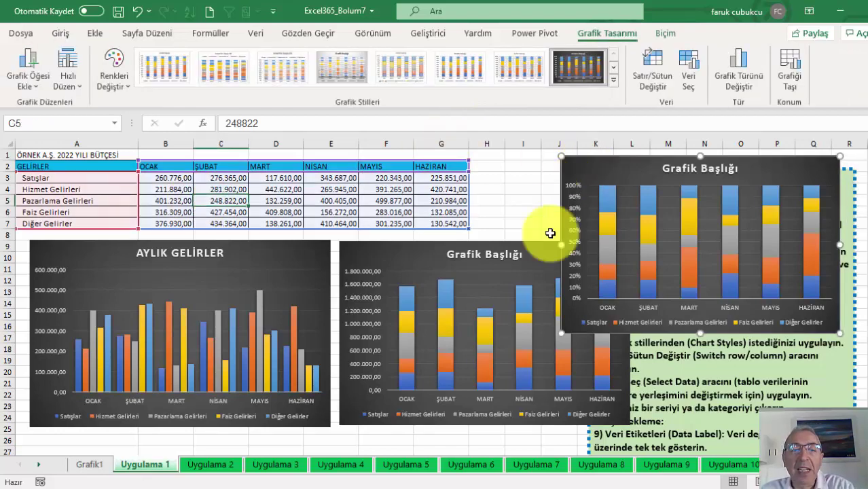
key("Delete")
left_click(568, 245)
key("Delete")
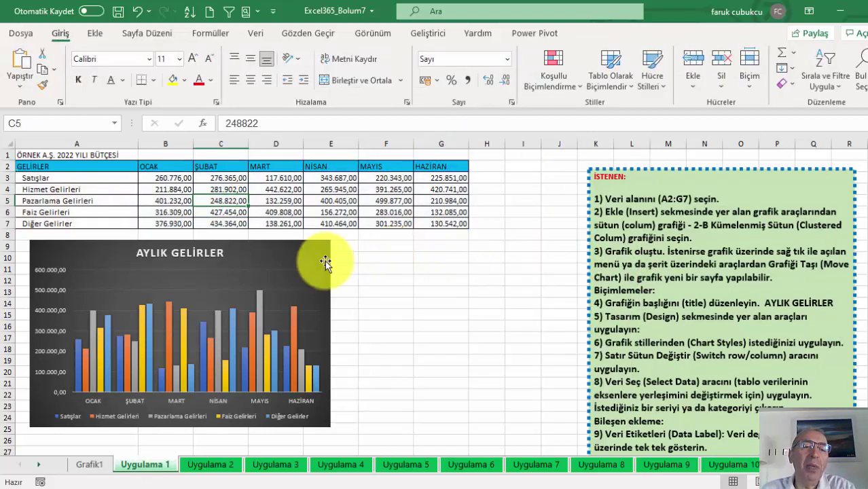
Step: Move the AYLIK GELİRLER chart to the right and slightly up
left_click(307, 250)
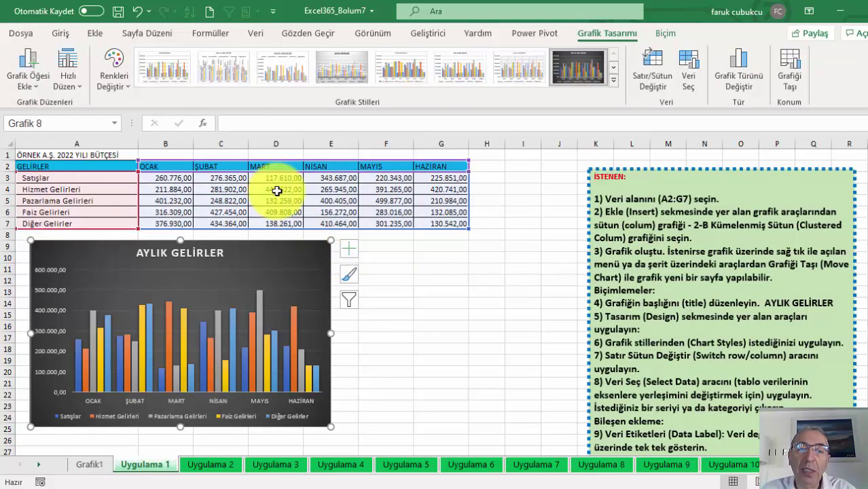
mouse_move(315, 252)
left_mouse_down()
mouse_move(416, 238)
mouse_move(427, 210)
left_mouse_up()
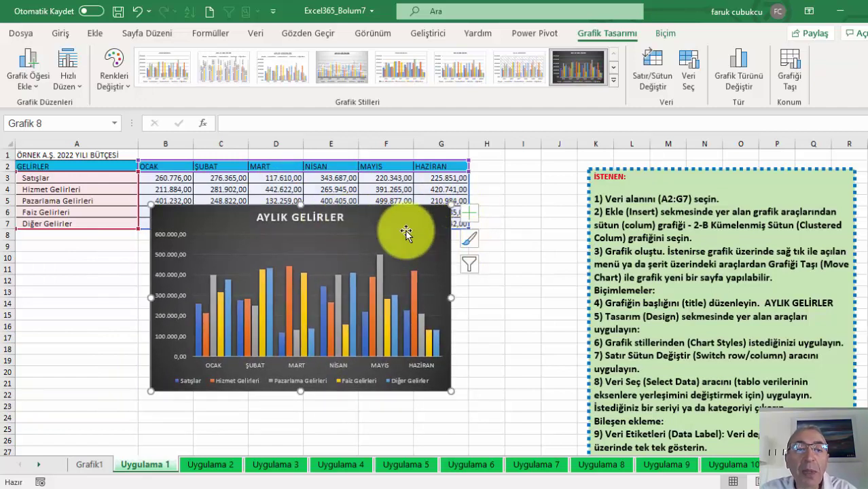
left_click_drag(405, 233, 427, 225)
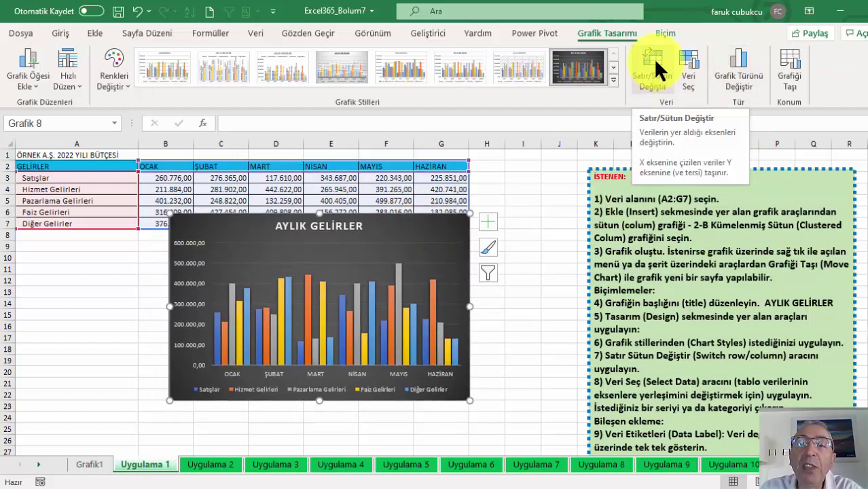
Step: Move the chart below the table, comparing Switch Row/Column and ending with months as categories
left_click(653, 58)
left_click(653, 57)
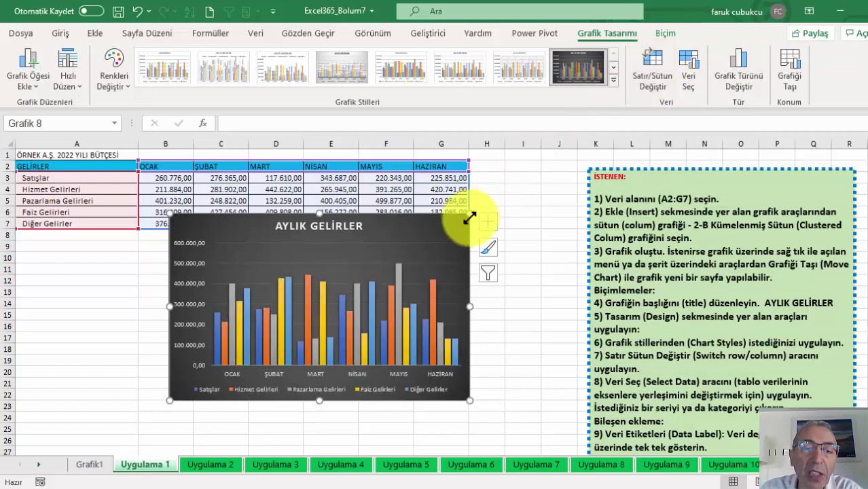
left_click_drag(450, 226, 447, 255)
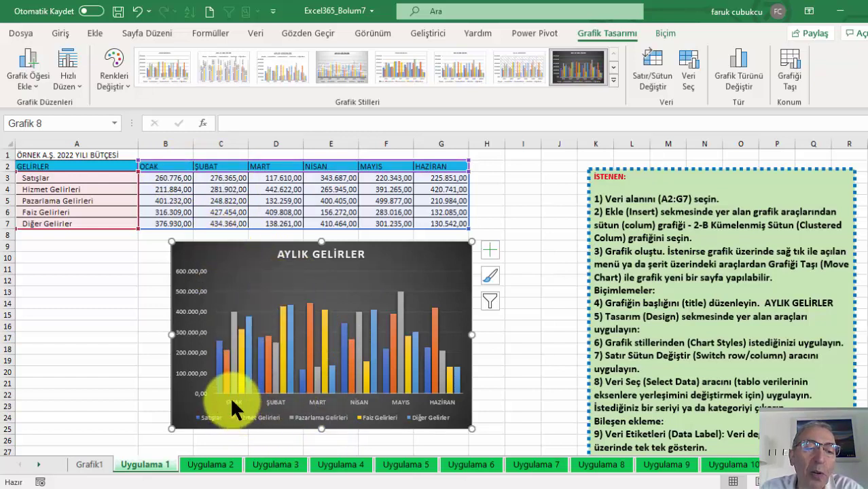
left_click(651, 58)
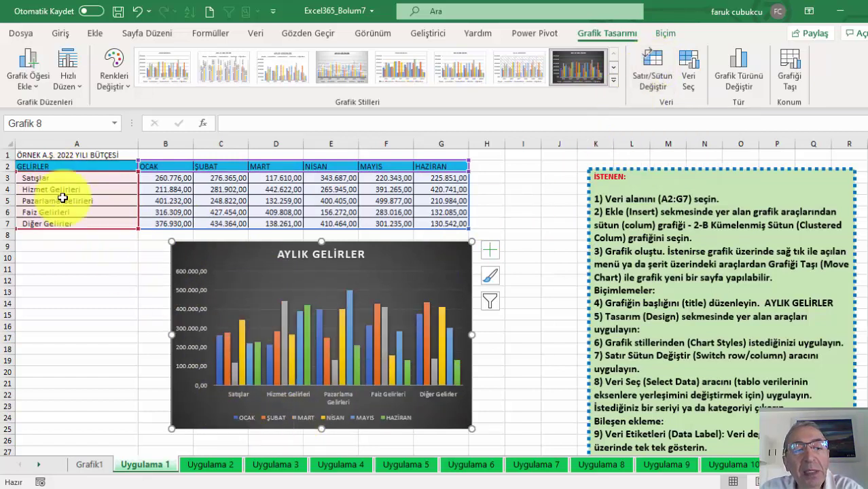
left_click(657, 71)
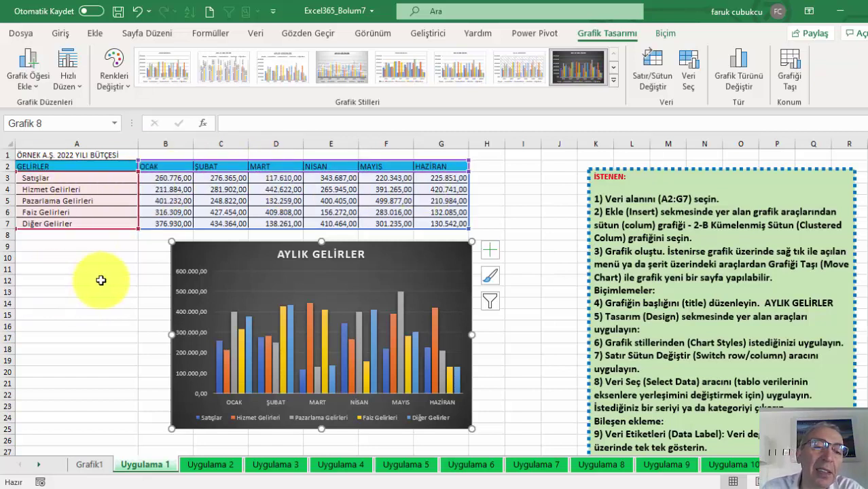
left_click(653, 65)
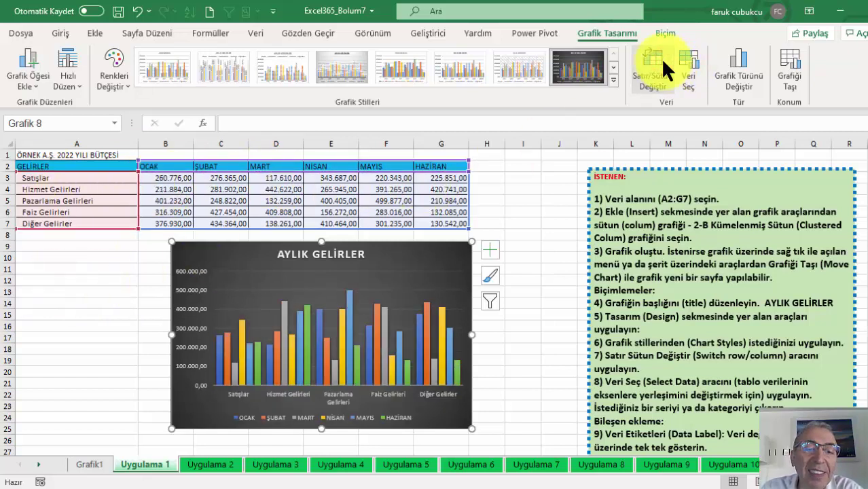
left_click(660, 61)
left_click(662, 61)
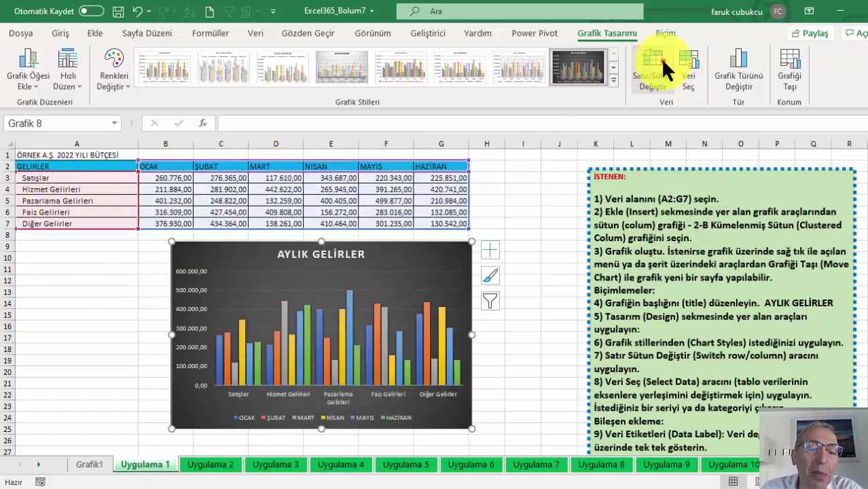
left_click(662, 61)
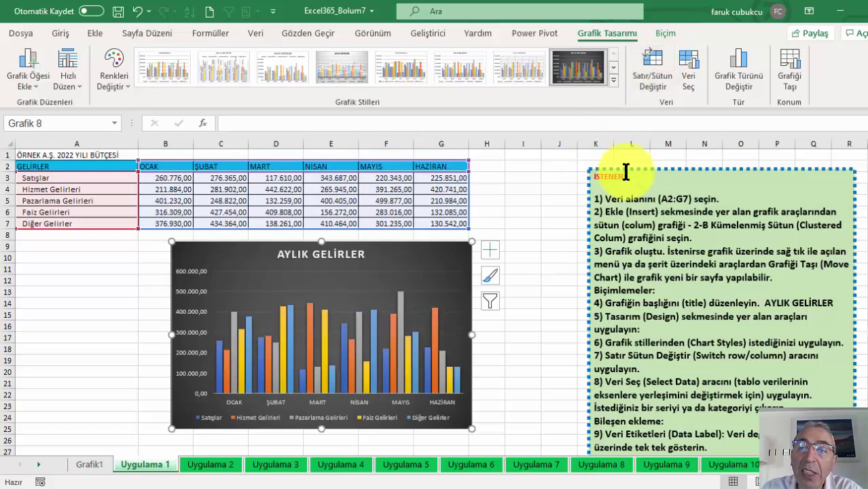
Step: In Select Data, exclude Hizmet Gelirleri, Pazarlama Gelirleri, ŞUBAT and MART from the chart
left_click(687, 63)
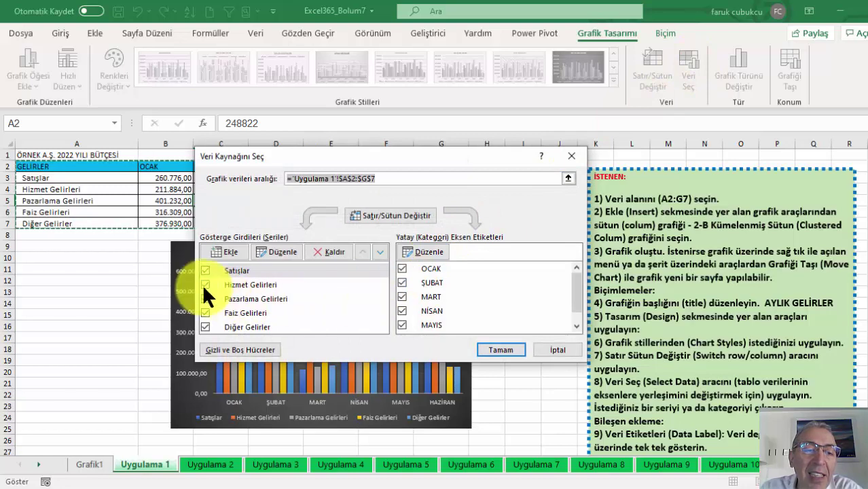
left_click(205, 286)
left_click(205, 299)
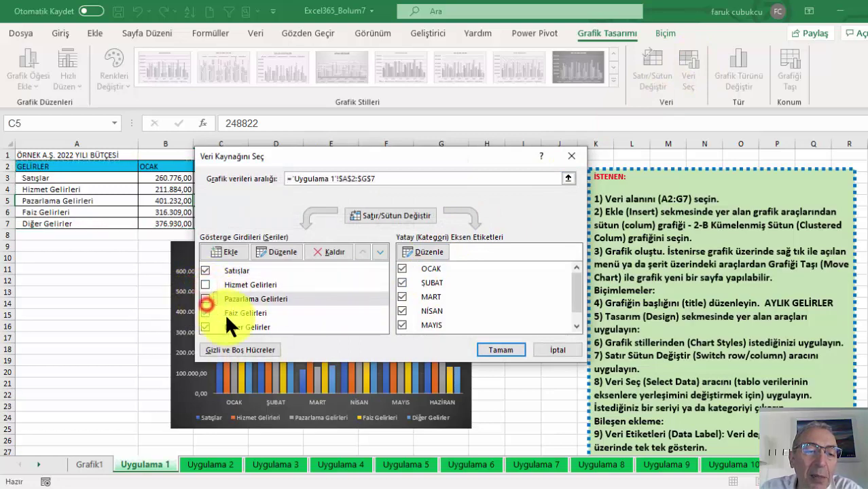
left_click(402, 282)
left_click(403, 297)
left_click(521, 349)
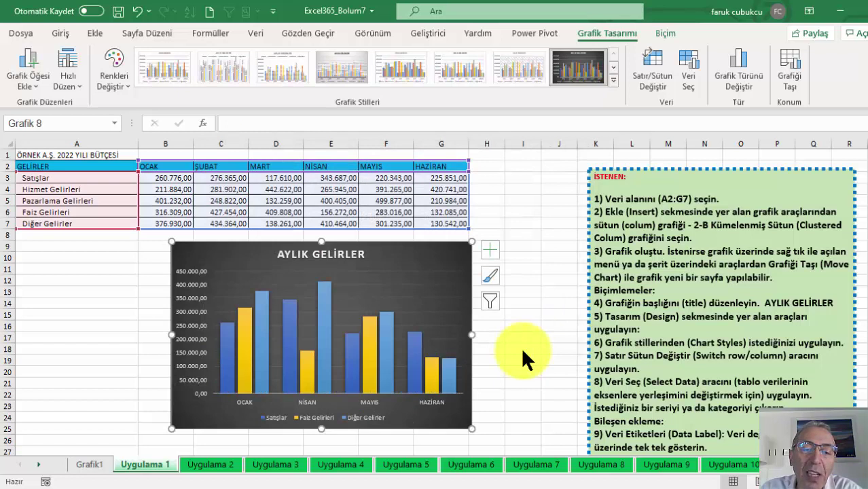
Step: Move the AYLIK GELİRLER chart further left under the table
left_click(451, 370)
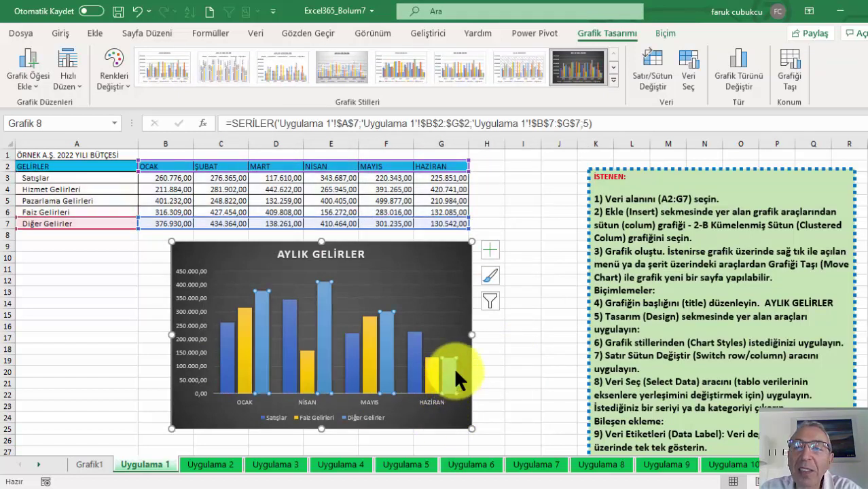
left_click(429, 259)
left_click_drag(429, 259, 364, 258)
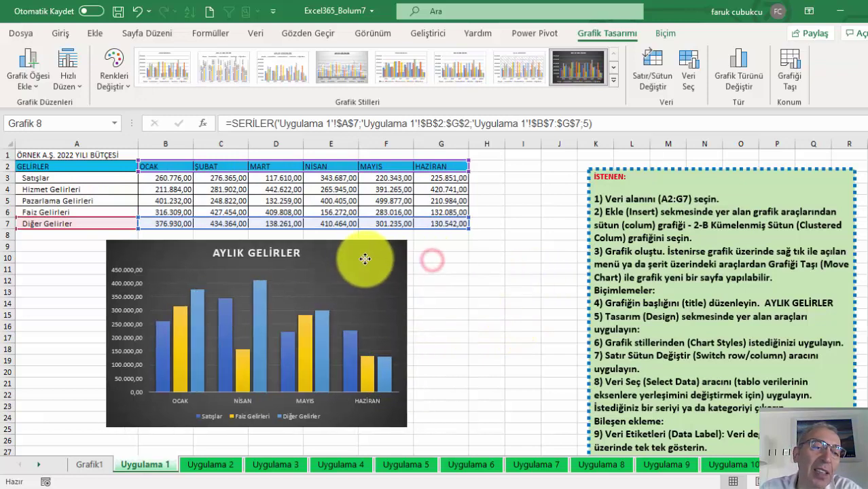
left_click(362, 192)
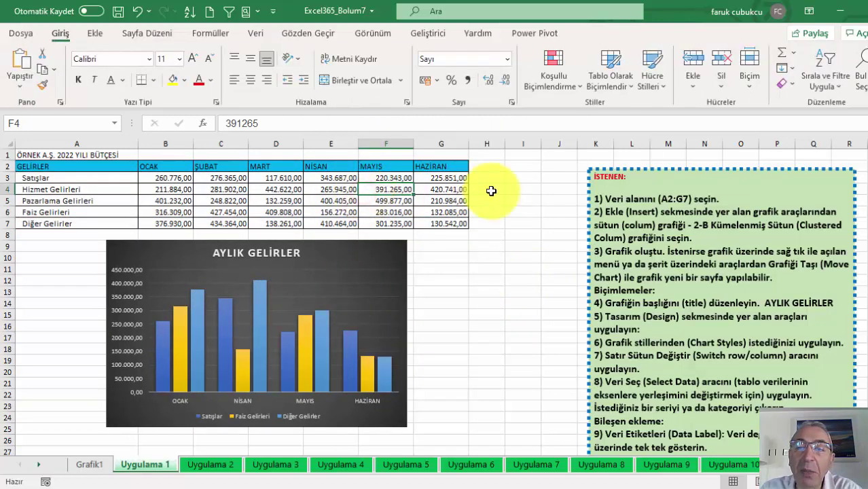
Step: Preview the chart type options for AYLIK GELİRLER, keeping the clustered column type
left_click(393, 252)
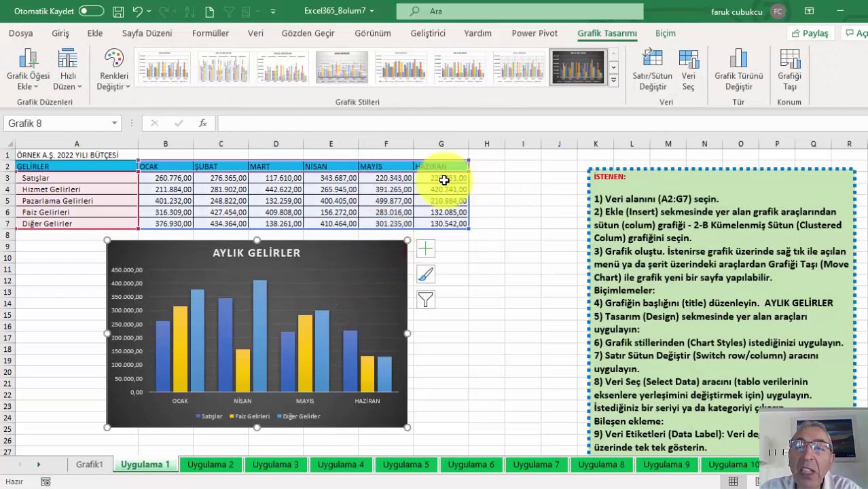
left_click(745, 68)
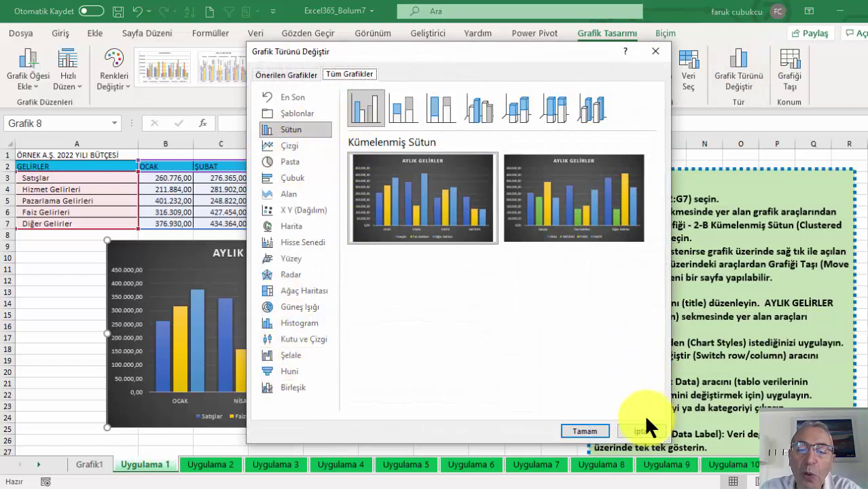
left_click(638, 431)
left_click(331, 200)
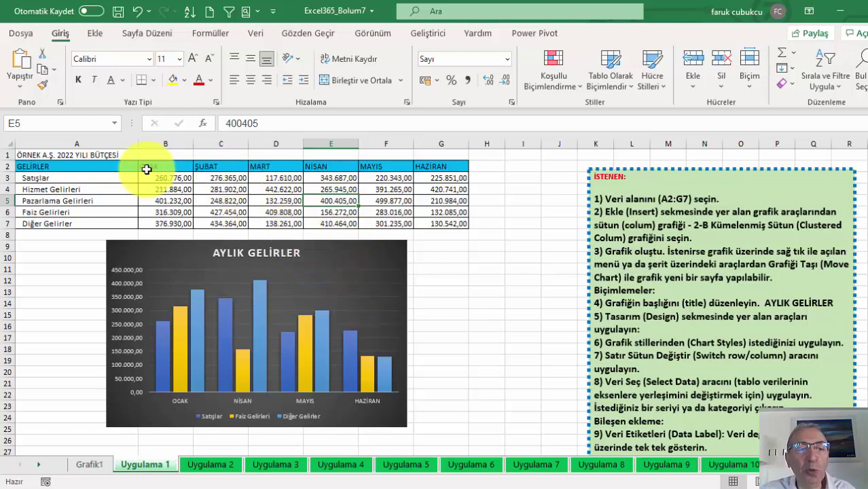
Step: Browse the chart style and colour options without changes, then select the Diğer Gelirler series
left_click(361, 252)
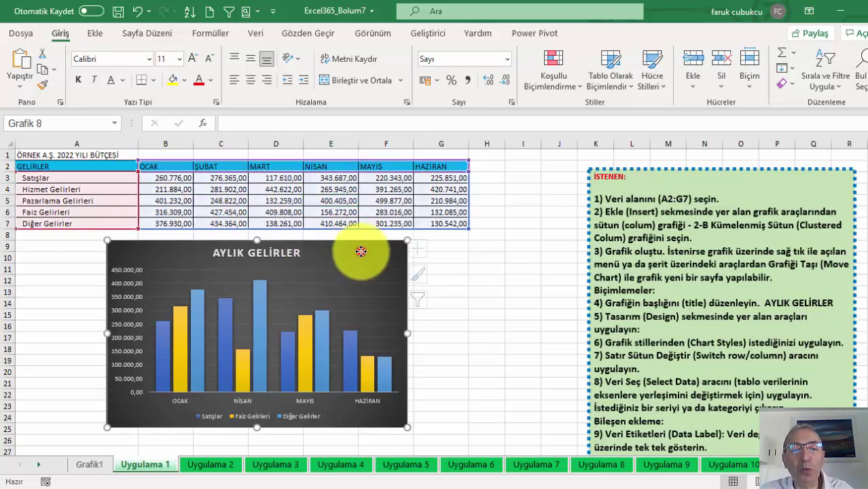
left_click(424, 279)
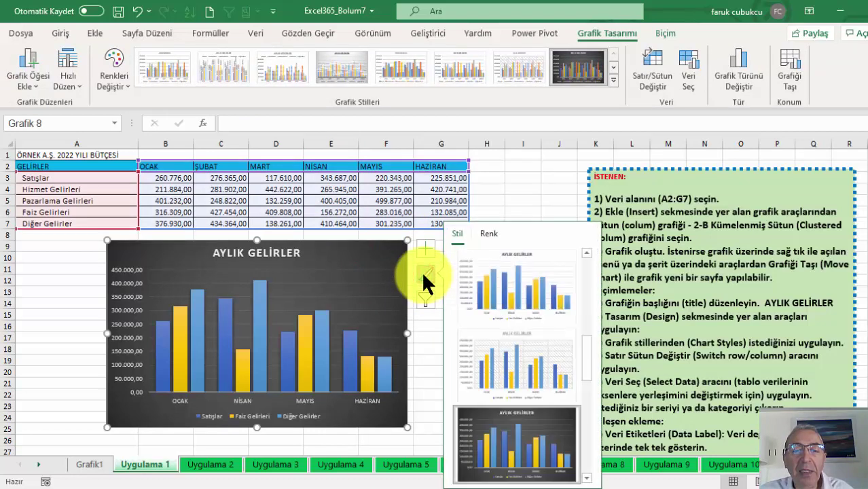
left_click_drag(585, 361, 574, 414)
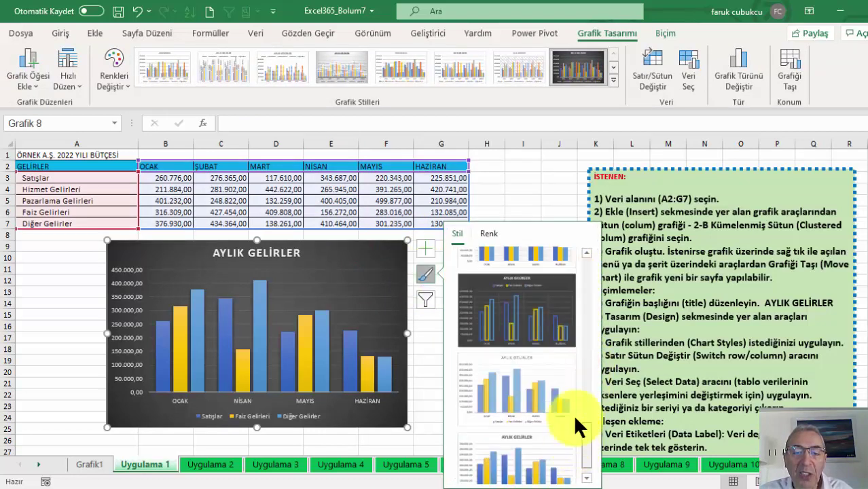
left_click(518, 199)
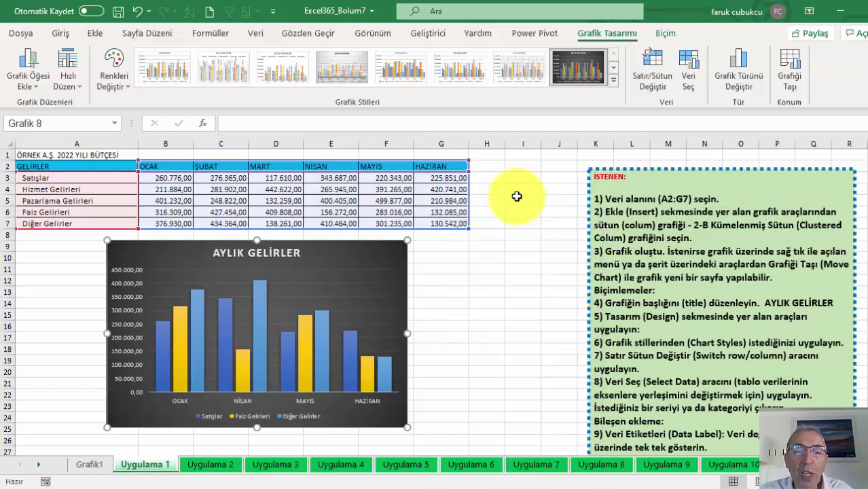
left_click(319, 324)
right_click(320, 324)
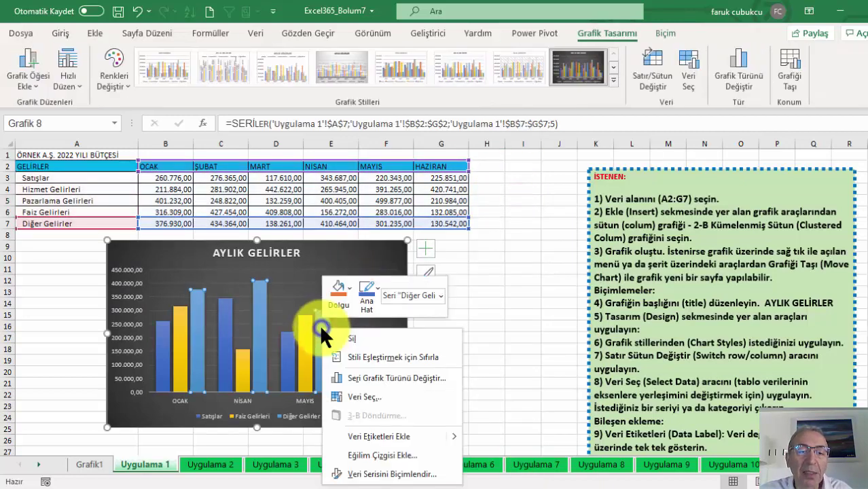
left_click(349, 286)
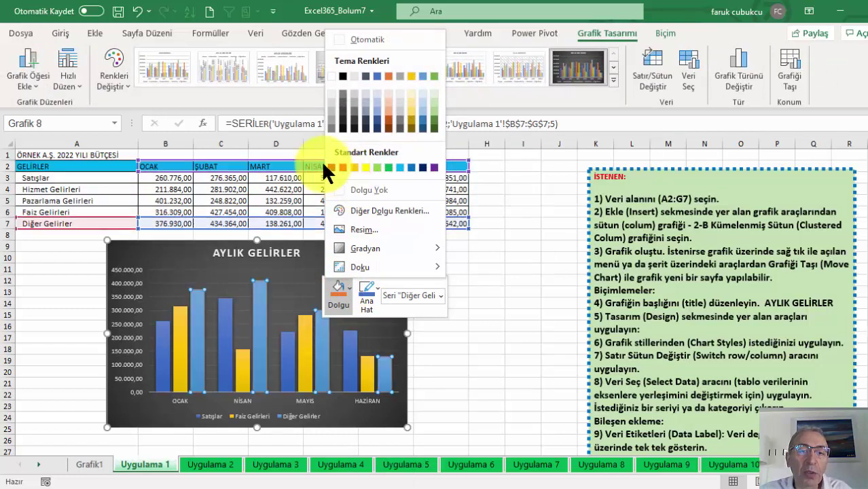
left_click(405, 167)
right_click(319, 348)
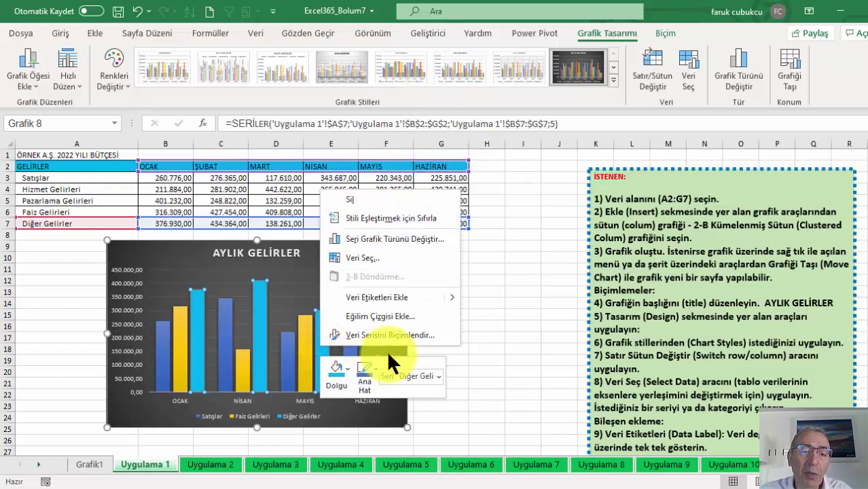
left_click(386, 333)
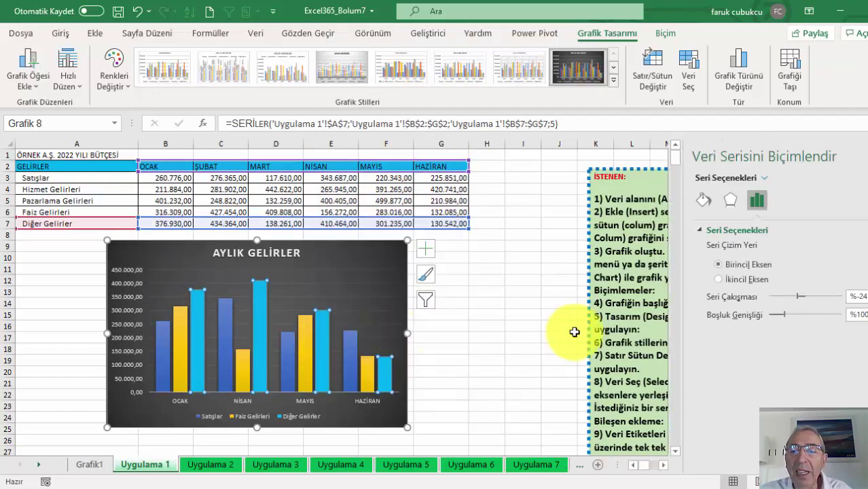
left_click(709, 201)
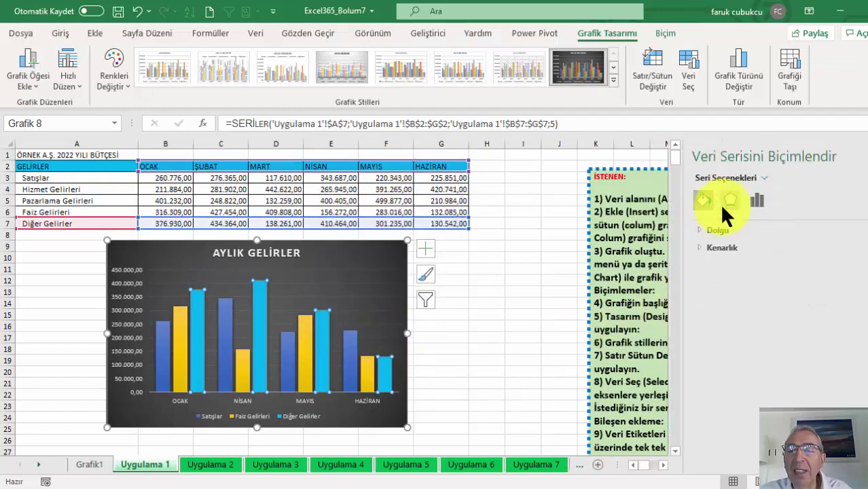
left_click(710, 229)
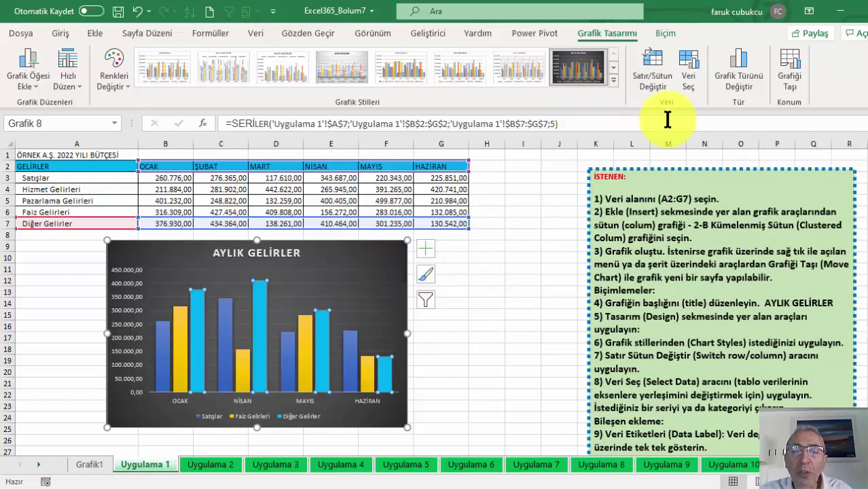
left_click(424, 298)
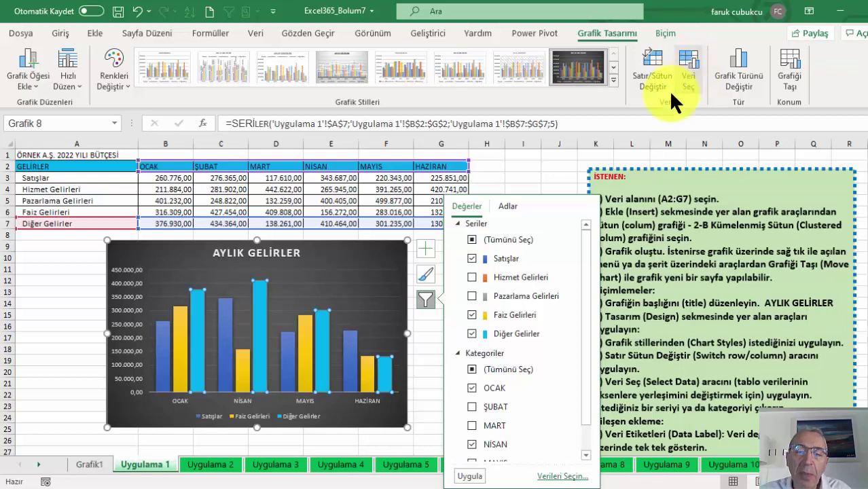
left_click(471, 406)
left_click(536, 190)
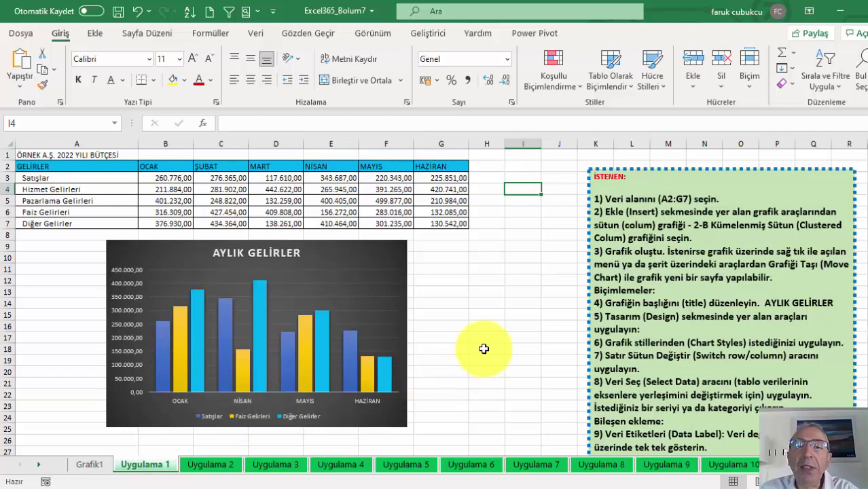
Step: On sheet Uygulama 2, insert a 2-D clustered bar chart of the income table A2:G7
left_click(210, 468)
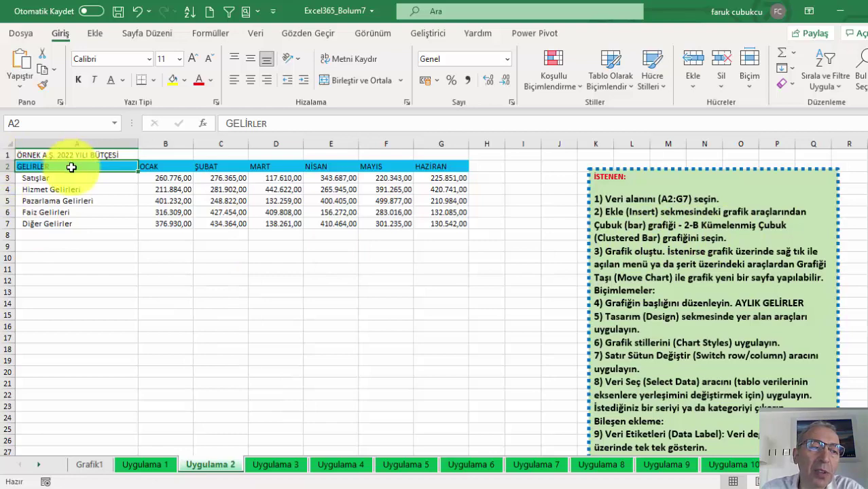
left_click_drag(61, 166, 435, 224)
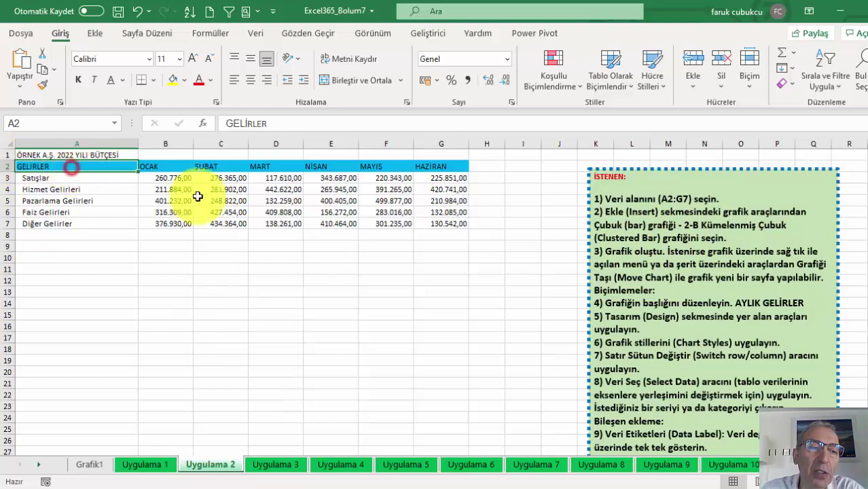
left_click(93, 34)
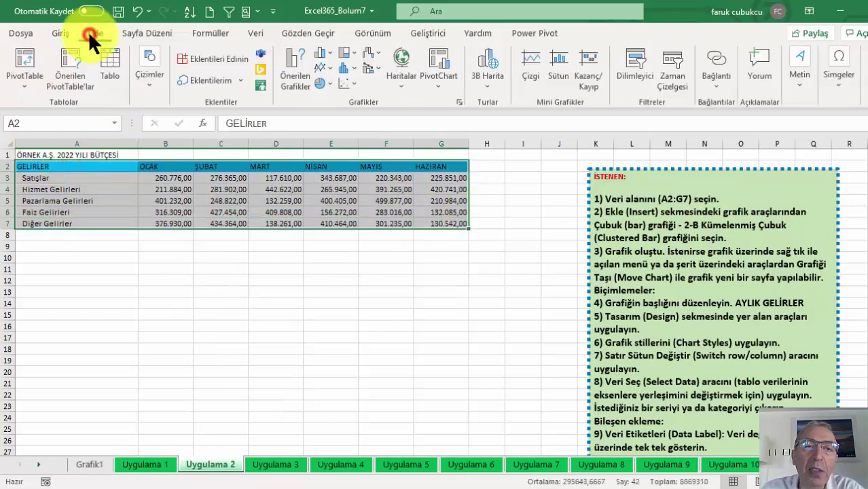
left_click(331, 52)
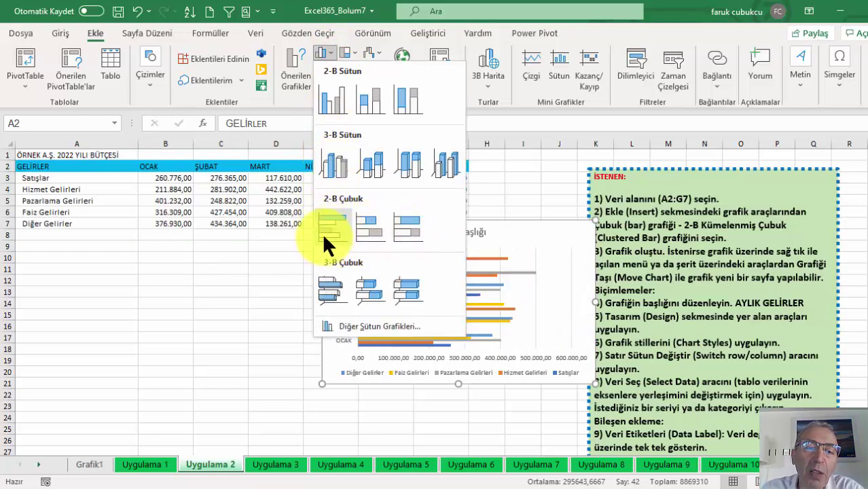
left_click(330, 229)
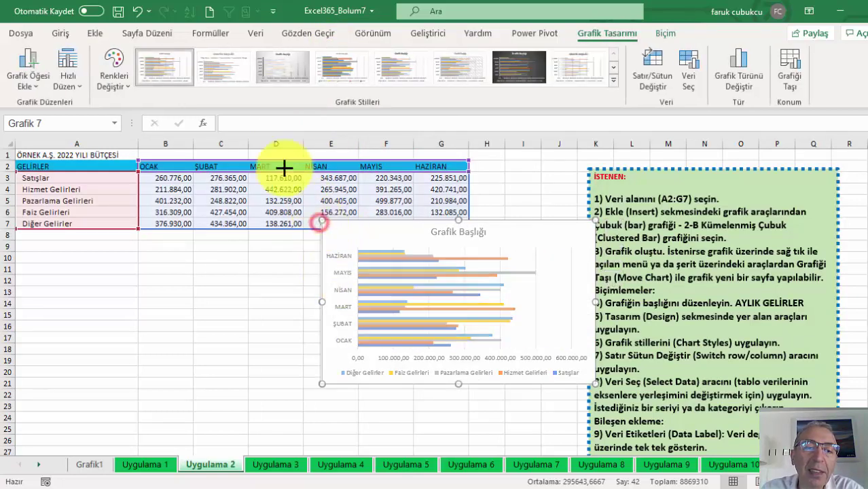
Step: Resize the bar chart, undoing the first attempt and enlarging it from its lower corner
mouse_move(319, 224)
left_mouse_down()
mouse_move(283, 165)
mouse_move(246, 184)
mouse_move(121, 188)
left_mouse_up()
key("ctrl+z")
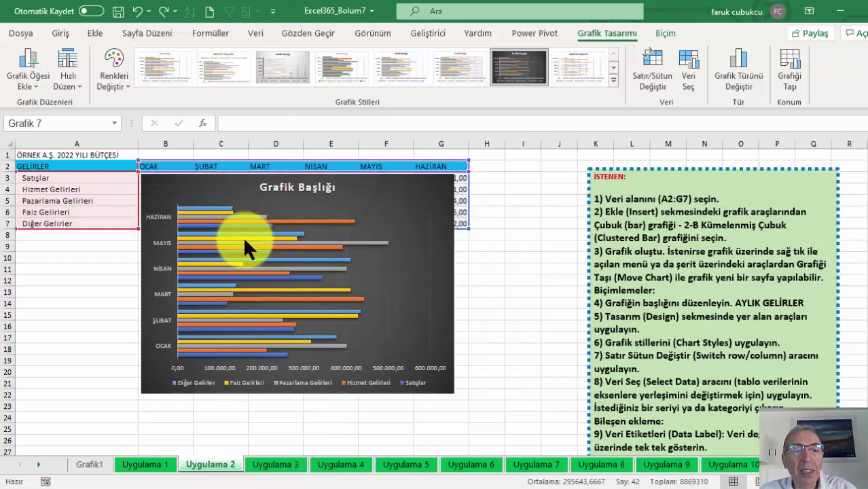
left_click_drag(454, 394, 471, 407)
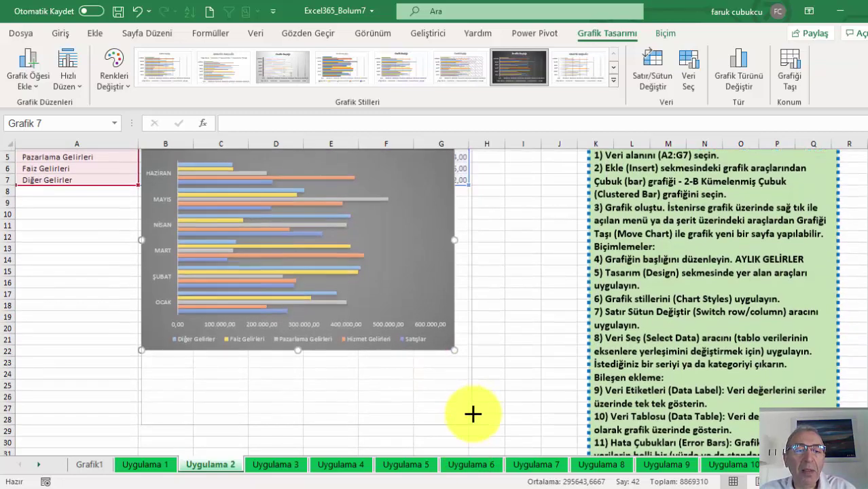
scroll(458, 401, "up", 2)
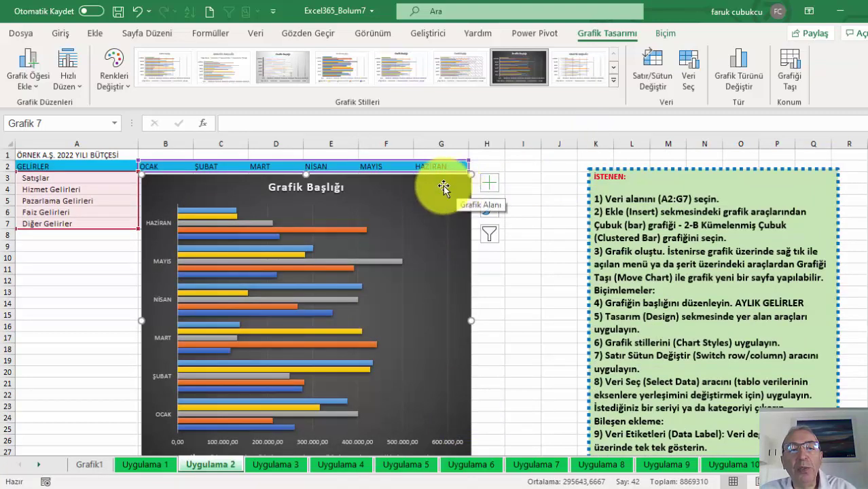
Step: Preview stacked, 100% stacked and 3-D bar variants, then cancel the chart type change
left_click(739, 68)
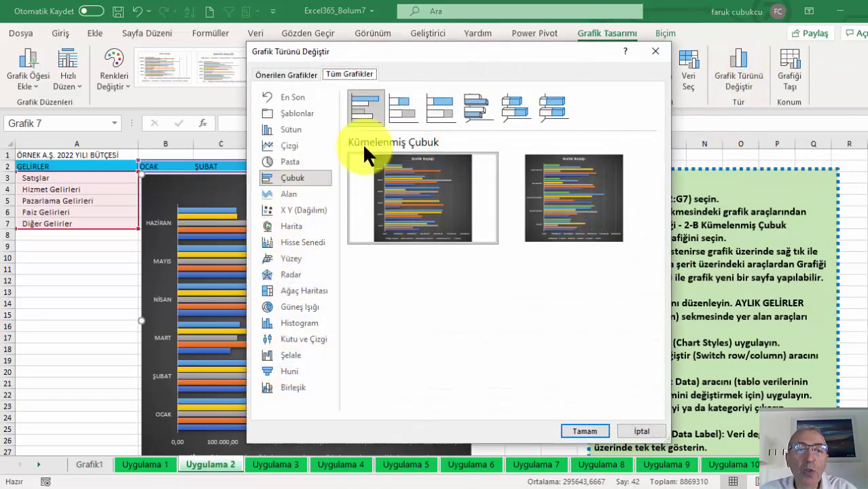
left_click(399, 106)
left_click(442, 107)
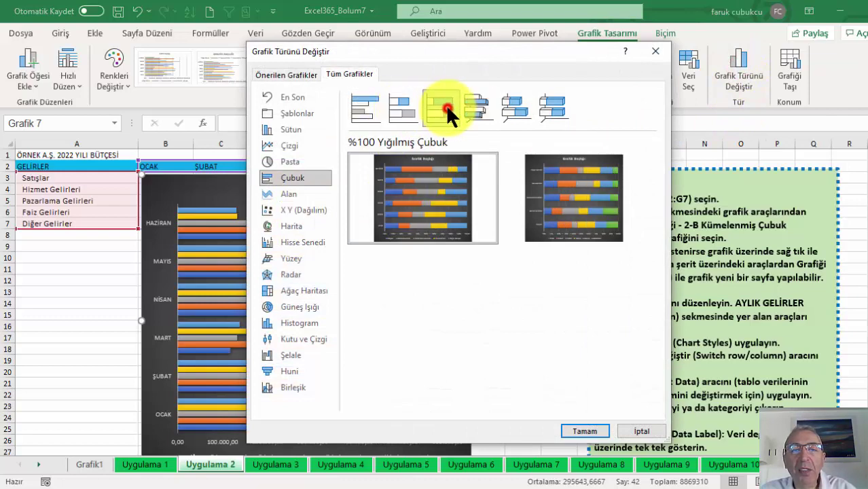
left_click(489, 108)
left_click(552, 107)
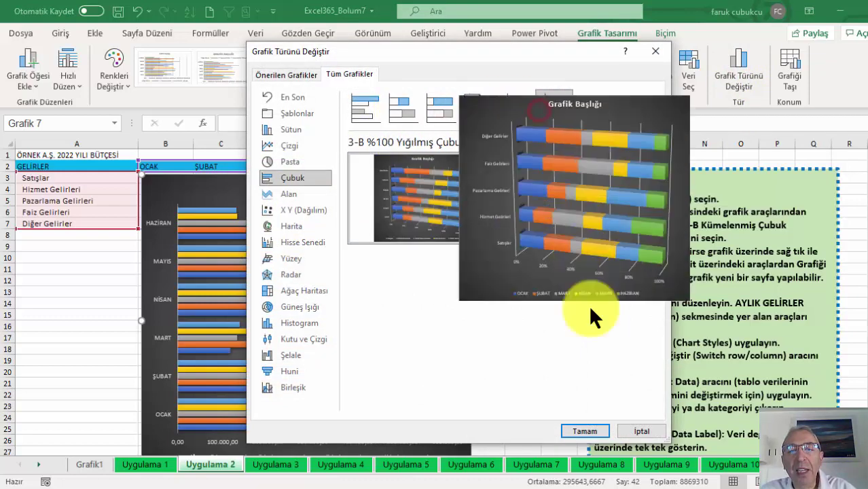
left_click(641, 431)
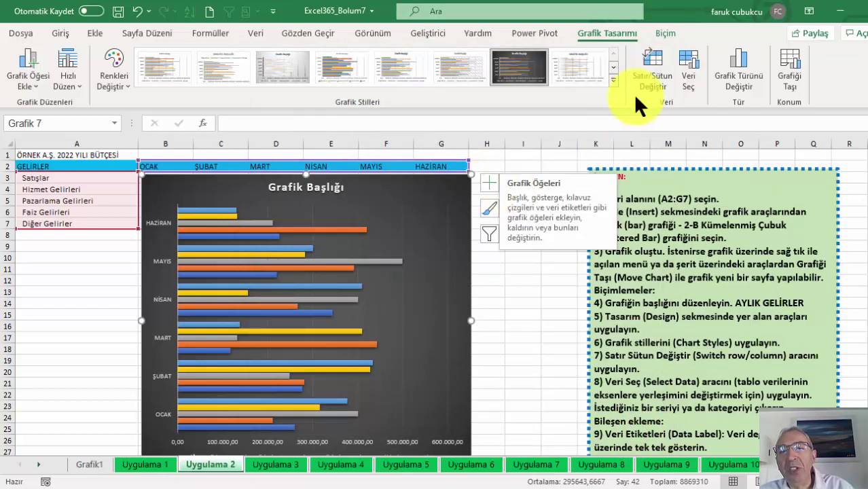
Step: Toggle Switch Row/Column back to the original layout and go to sheet Uygulama 3
left_click(651, 67)
left_click(651, 67)
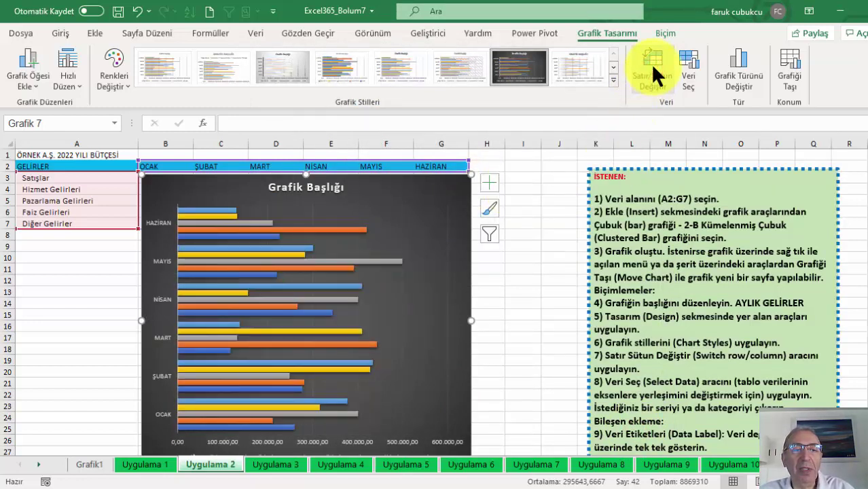
left_click(651, 67)
left_click(651, 66)
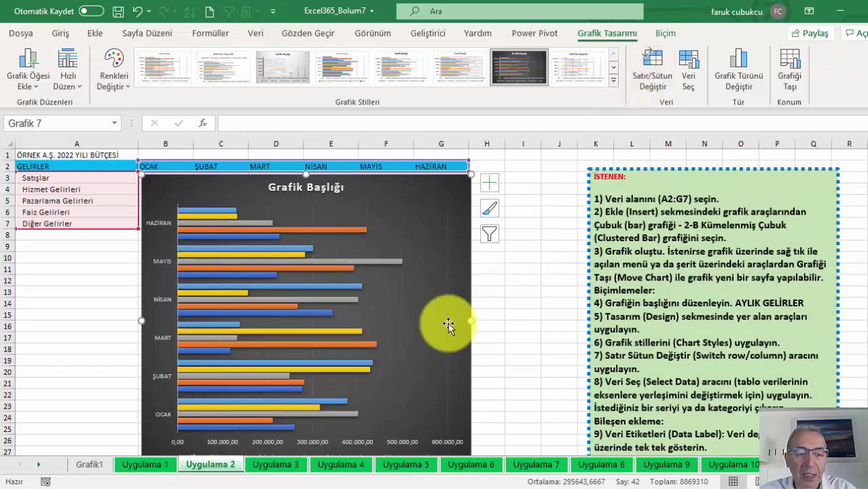
left_click(260, 466)
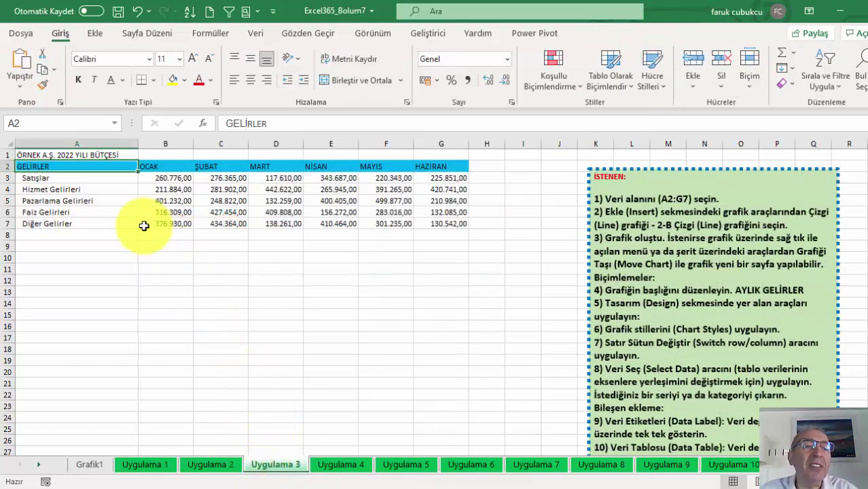
Step: Select A2:G7 and insert a 2-D line chart with markers, placed left under the table
left_click(167, 190)
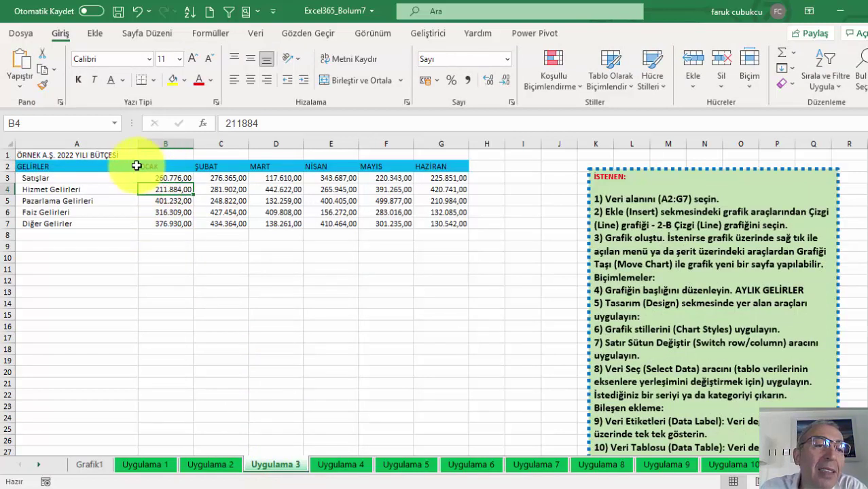
left_click_drag(126, 166, 435, 218)
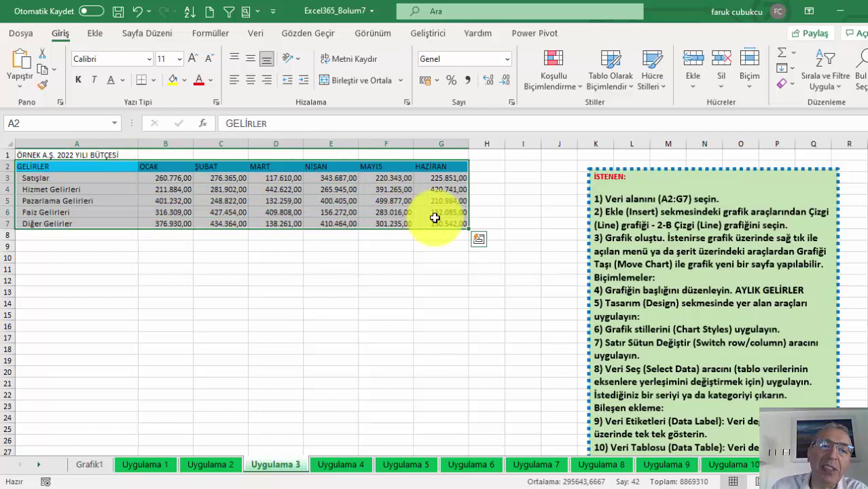
left_click(99, 38)
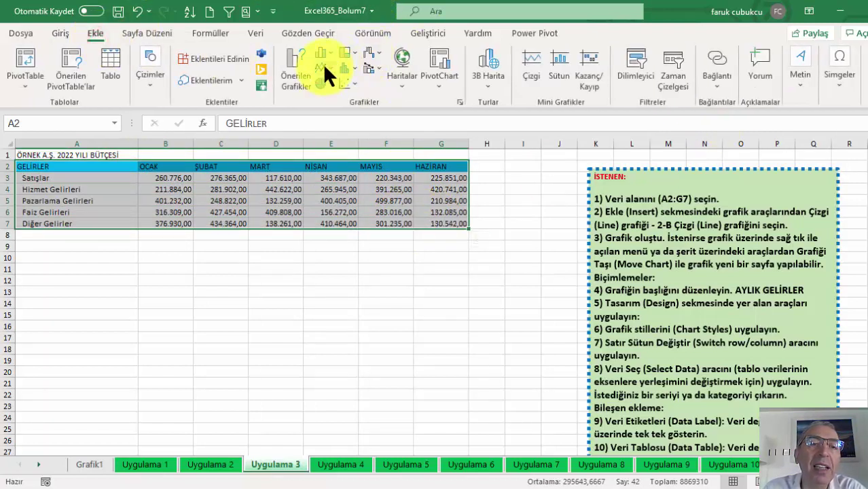
left_click(324, 70)
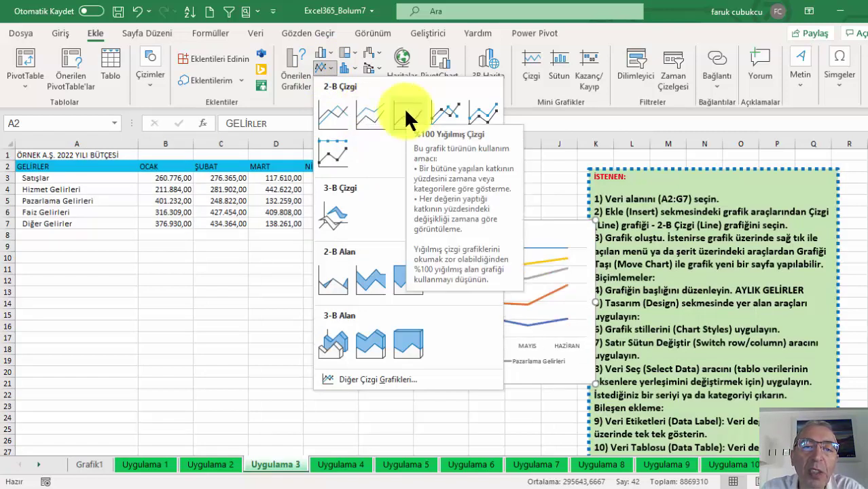
left_click(444, 109)
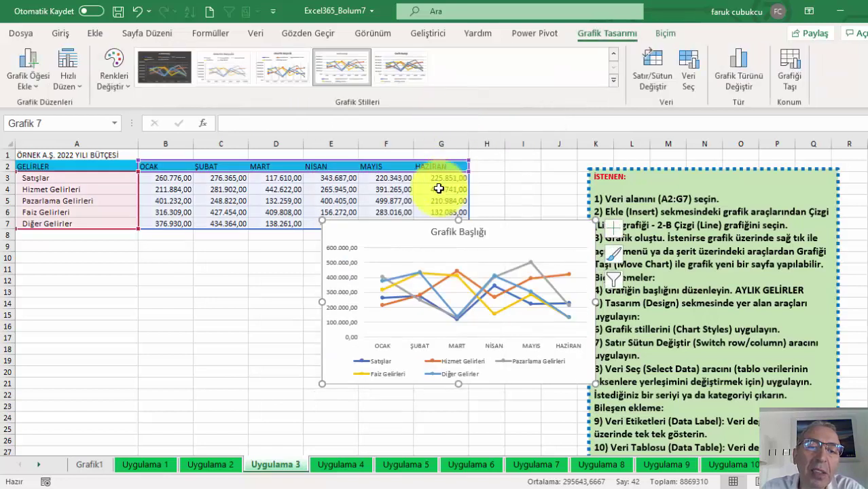
left_click_drag(398, 233, 168, 254)
Step: Try the first dark chart style and undo it, then bring up the chart's shortcut menu
left_click(164, 69)
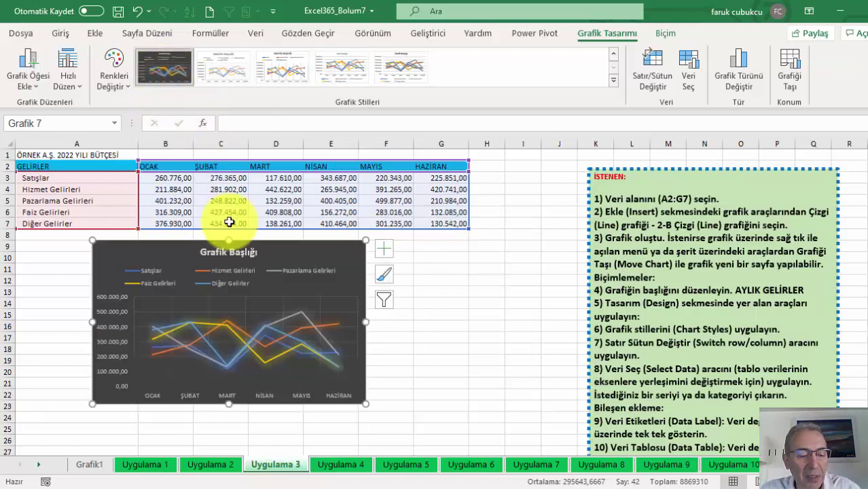
key("ctrl+z")
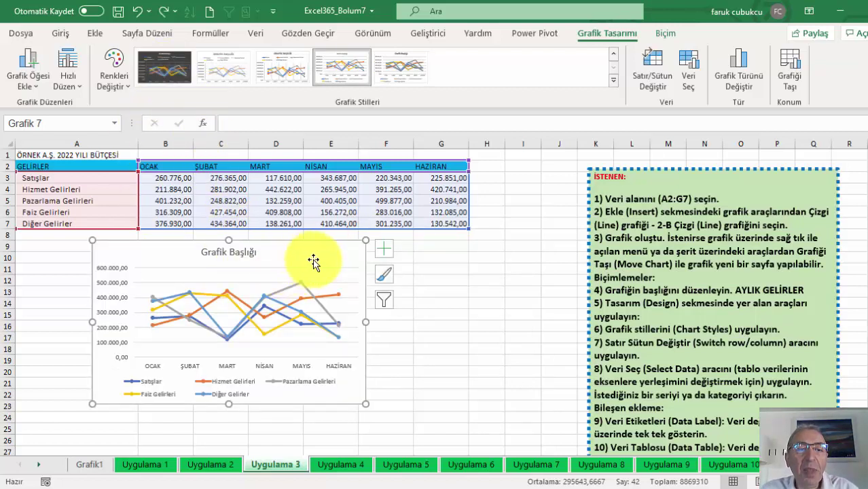
right_click(362, 261)
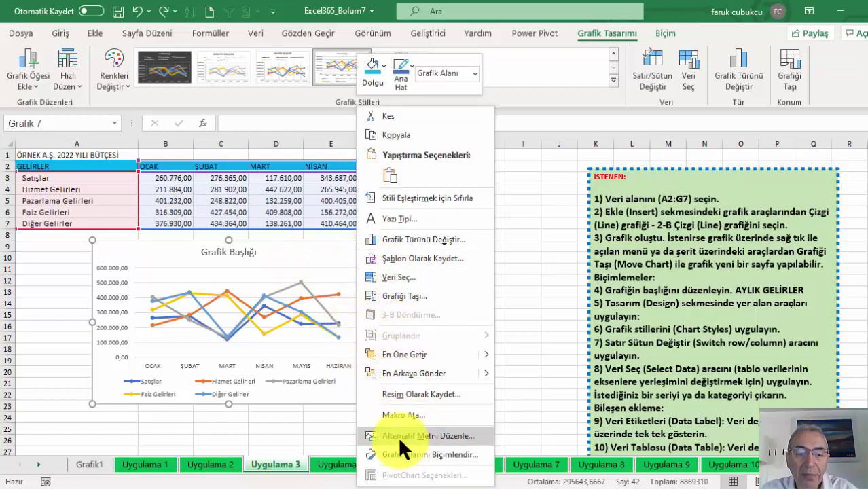
left_click(324, 249)
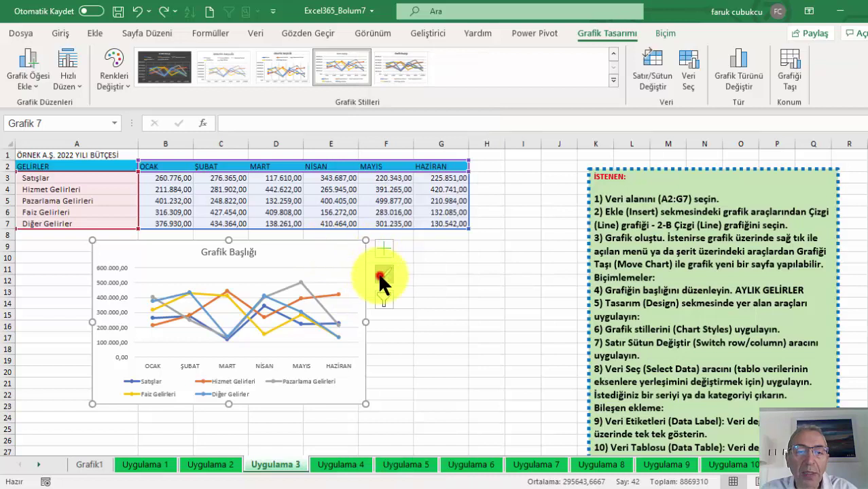
left_click(381, 275)
right_click(347, 252)
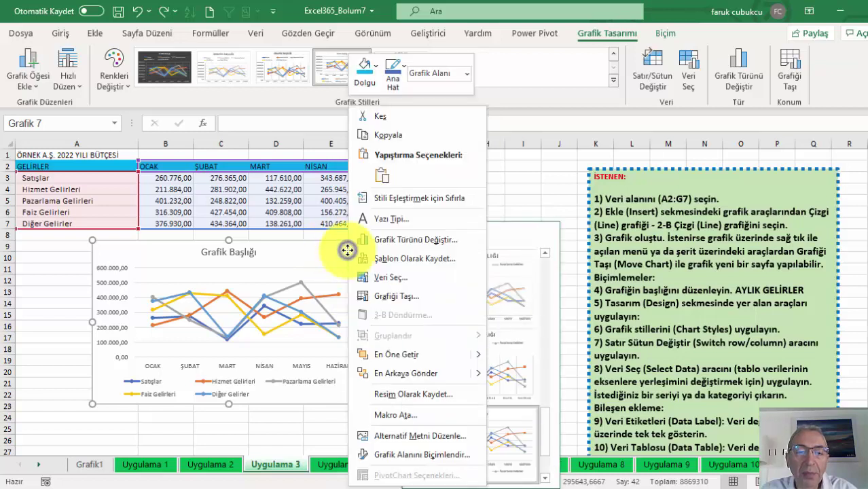
left_click(326, 240)
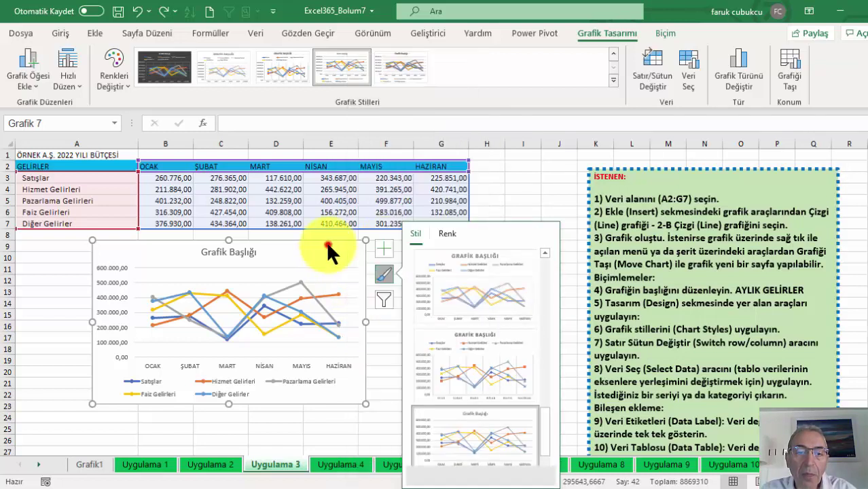
right_click(336, 244)
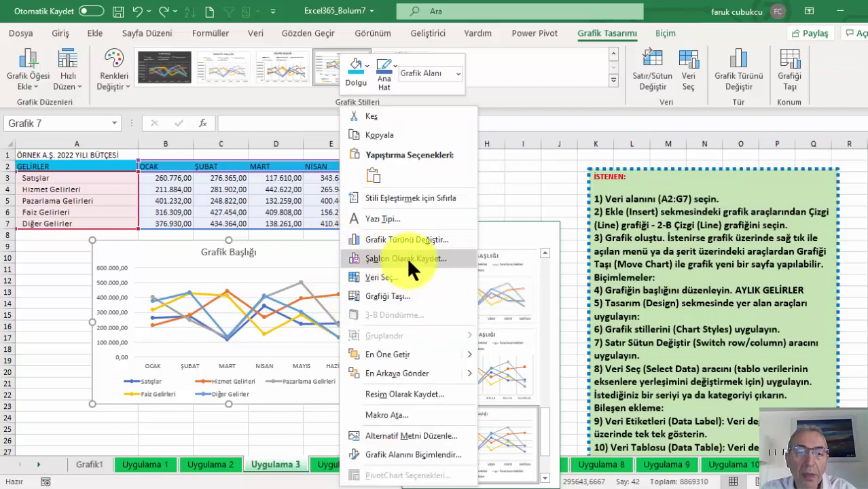
Step: Give the chart area a solid blue fill in Format Chart Area, after briefly trying green
left_click(417, 455)
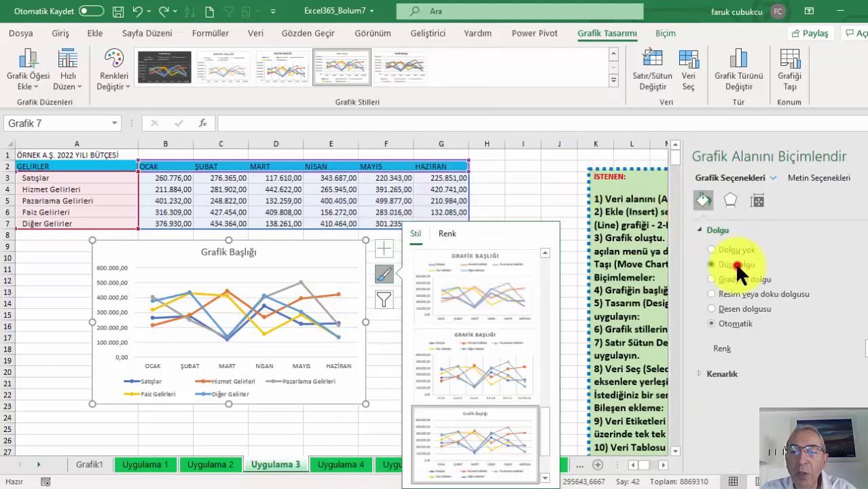
left_click(737, 265)
left_click(860, 348)
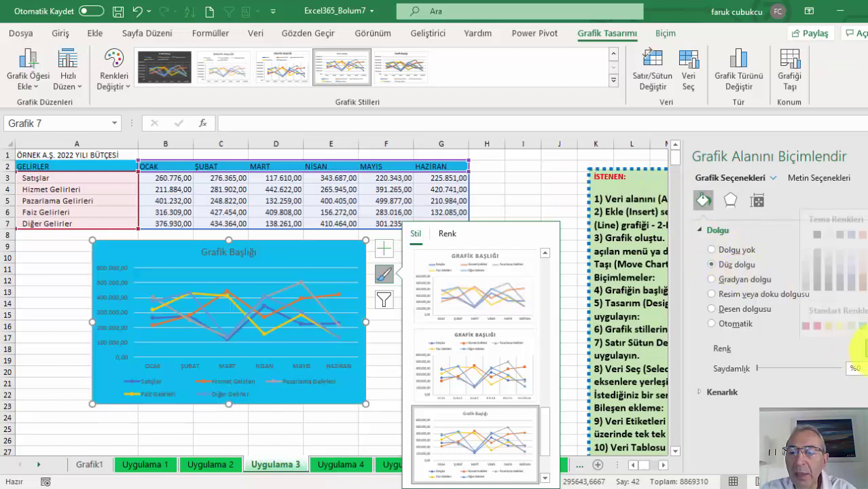
left_click(862, 313)
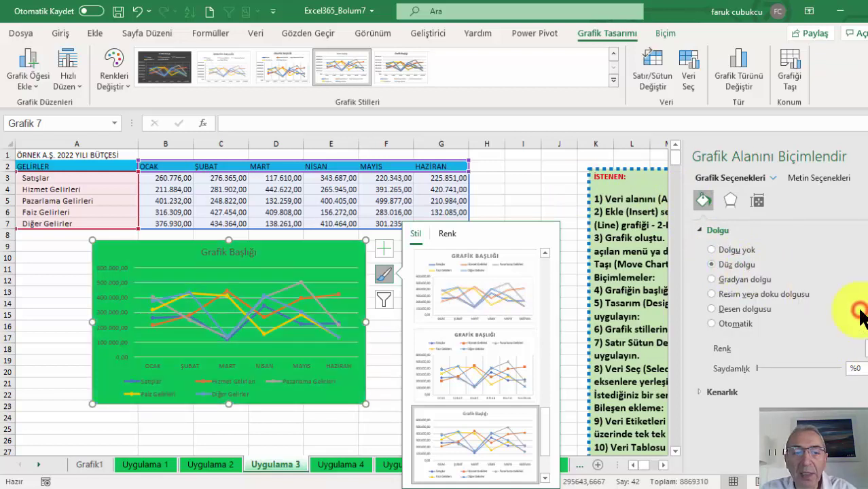
left_click(862, 348)
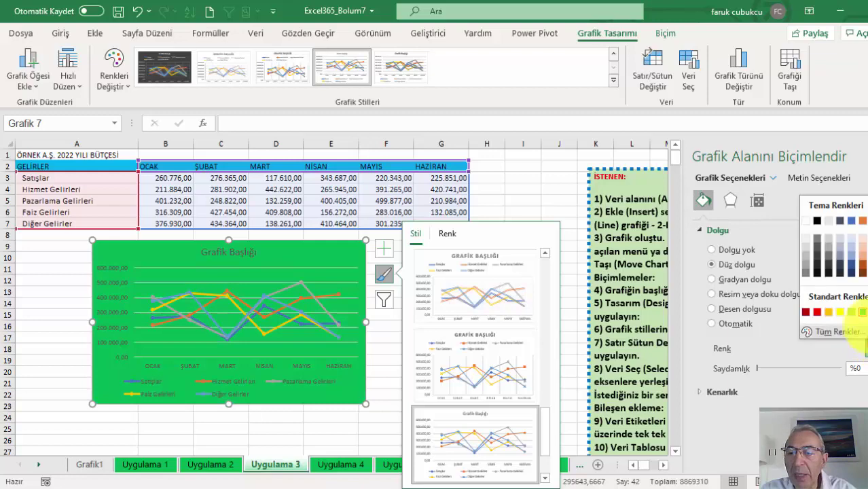
left_click(863, 313)
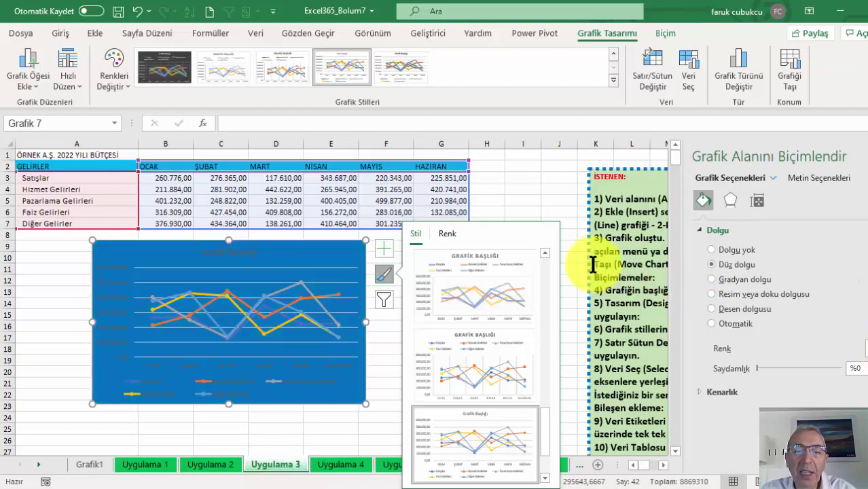
Step: Shift the blue chart slightly left and select the income table A2:G7
left_click(420, 192)
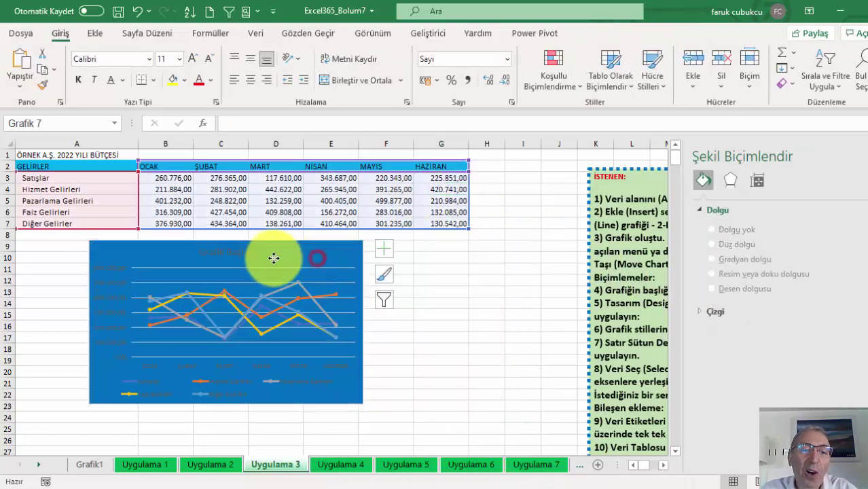
left_click_drag(318, 260, 265, 260)
left_click_drag(121, 166, 426, 219)
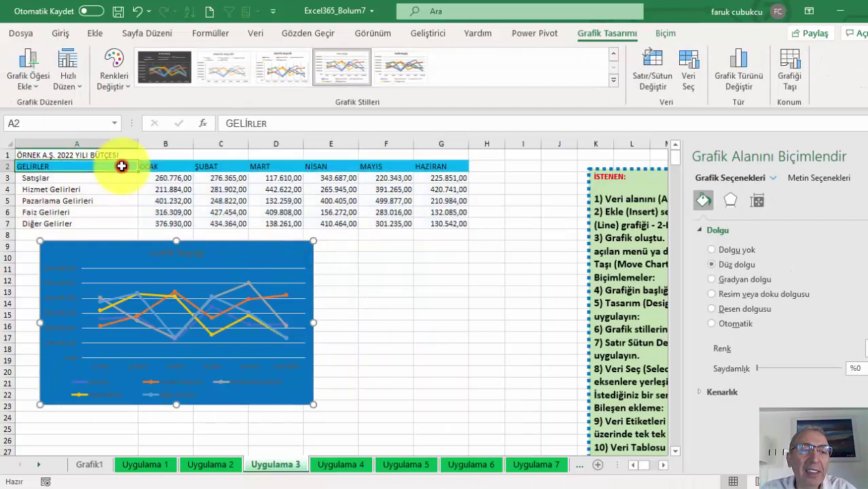
Step: Insert a 2-D line chart of the income table and place it beside the blue chart
left_click(94, 34)
left_click(334, 66)
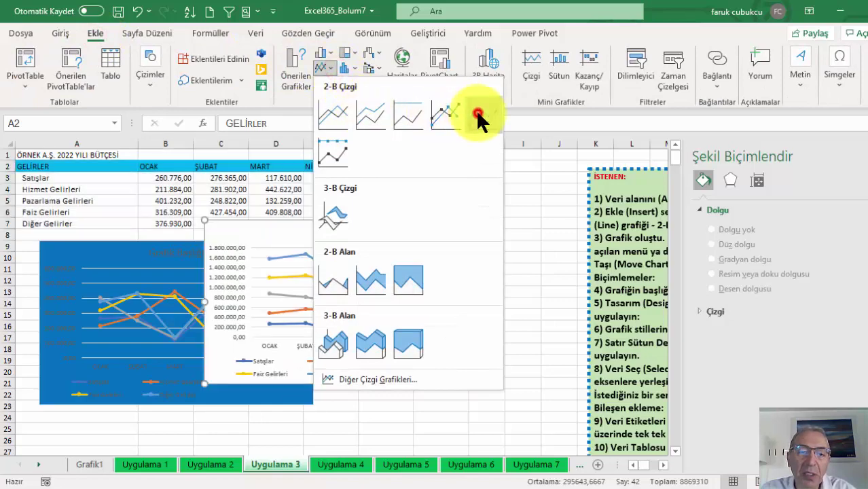
left_click(477, 113)
mouse_move(398, 234)
left_mouse_down()
mouse_move(537, 247)
mouse_move(540, 238)
left_mouse_up()
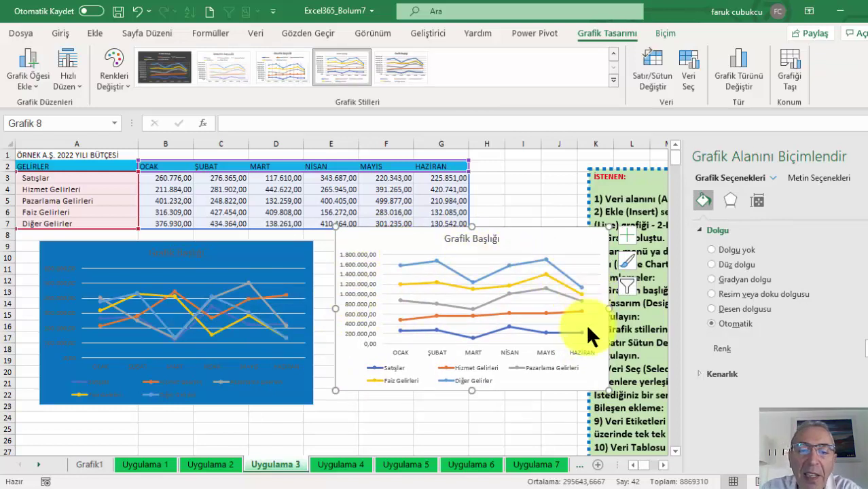
left_click_drag(382, 239, 365, 255)
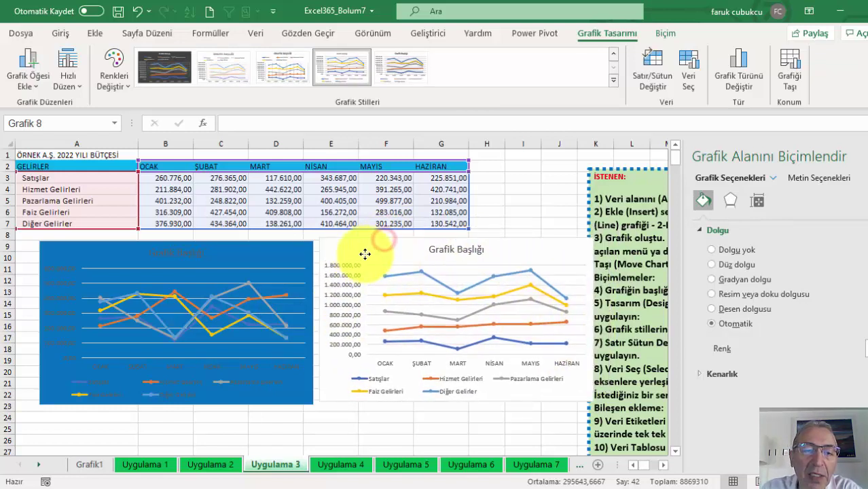
Step: Apply the dark chart style to both charts, align them, then go to Uygulama 4
left_click(180, 59)
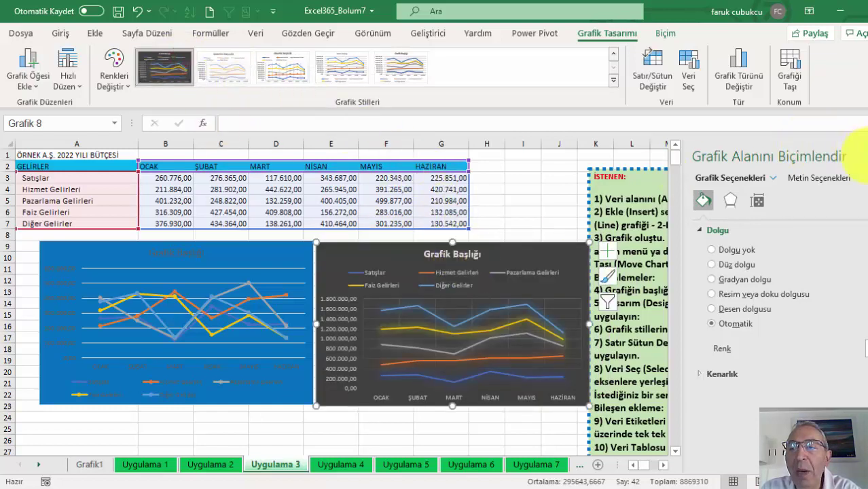
left_click(822, 171)
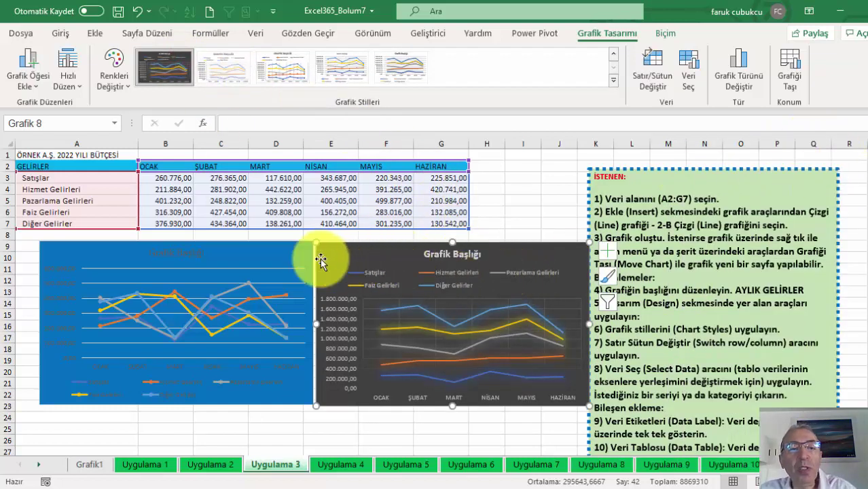
left_click_drag(331, 254, 353, 254)
left_click(302, 251)
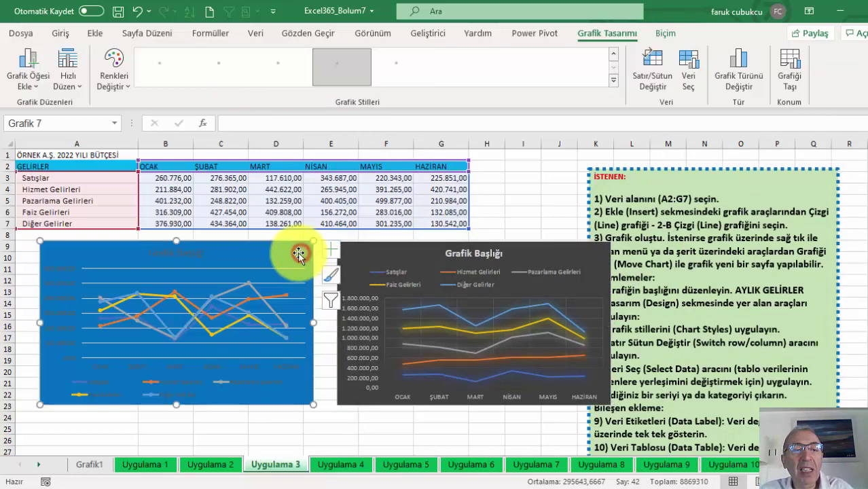
left_click(170, 72)
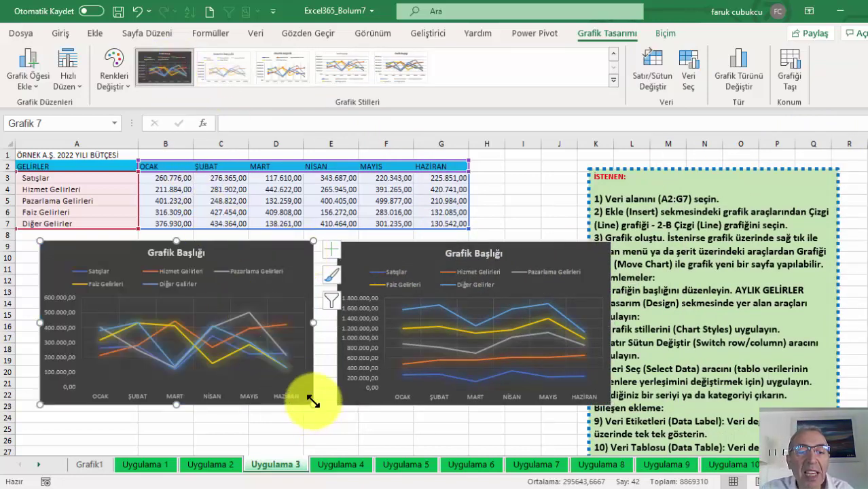
left_click_drag(313, 401, 319, 401)
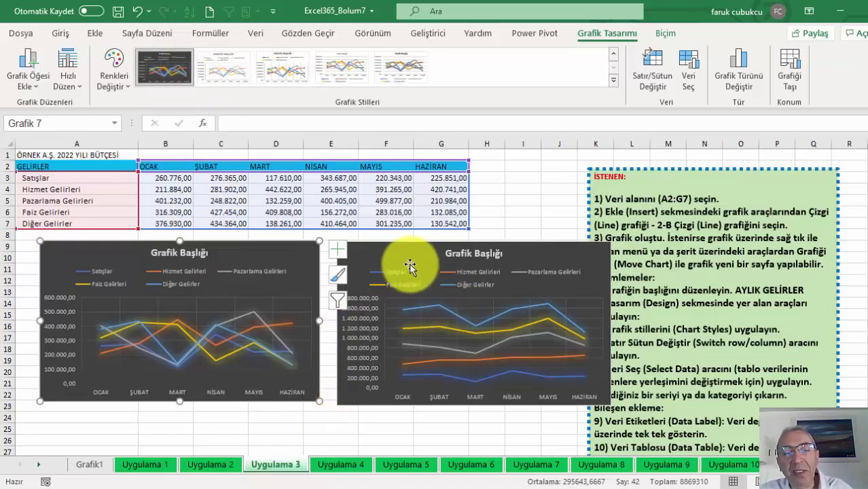
left_click_drag(410, 267, 403, 261)
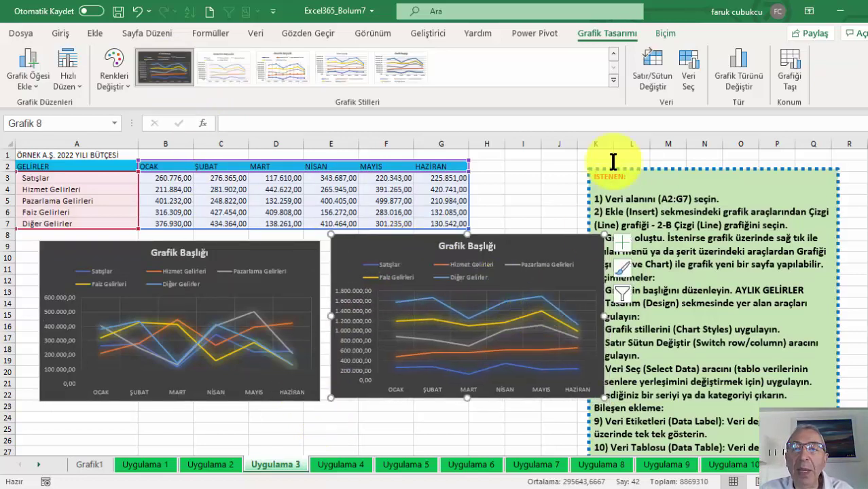
left_click(643, 64)
left_click(643, 64)
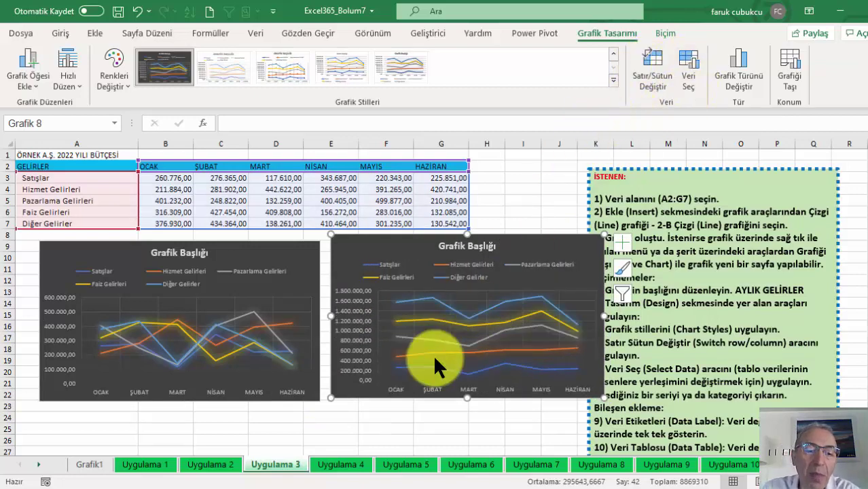
left_click(344, 468)
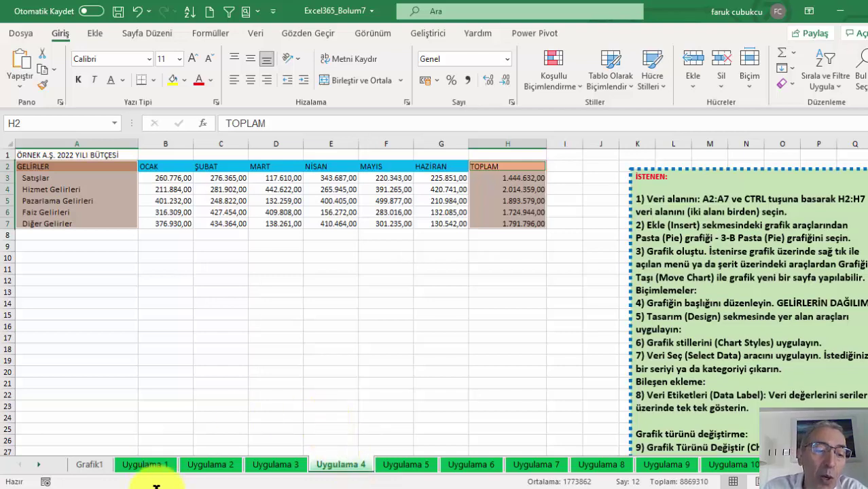
left_click(151, 465)
left_click(211, 468)
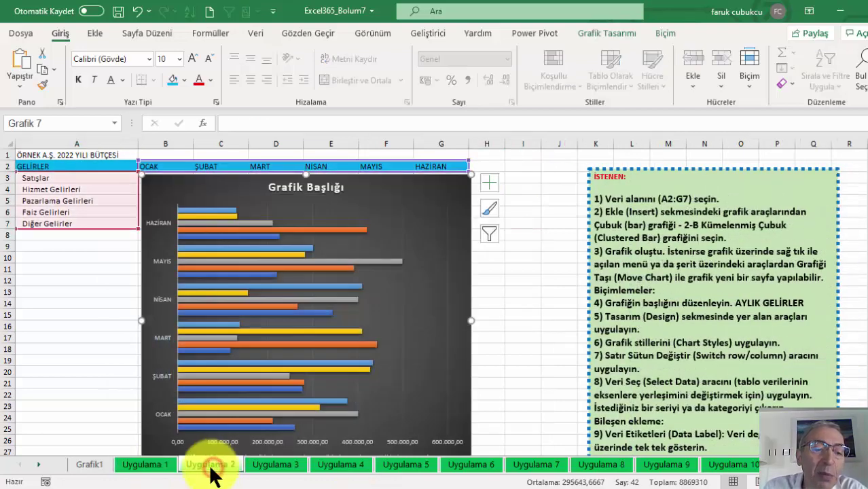
left_click(149, 465)
left_click(89, 167)
left_click_drag(89, 167, 448, 224)
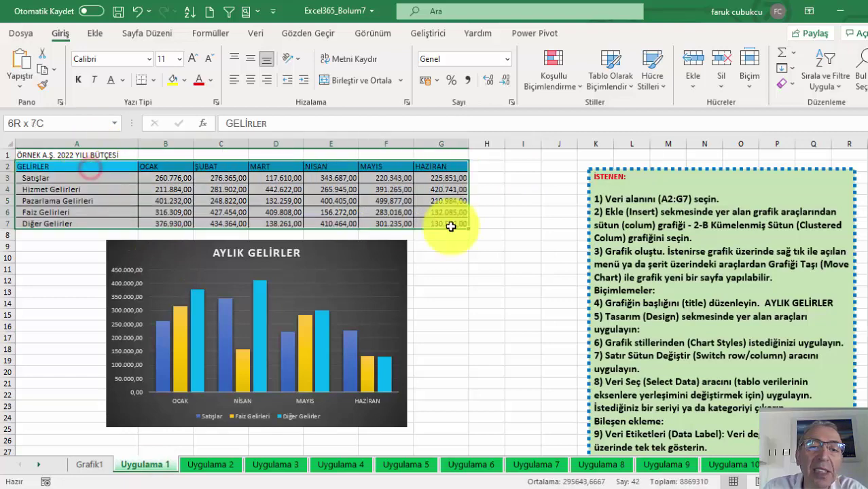
left_click(95, 34)
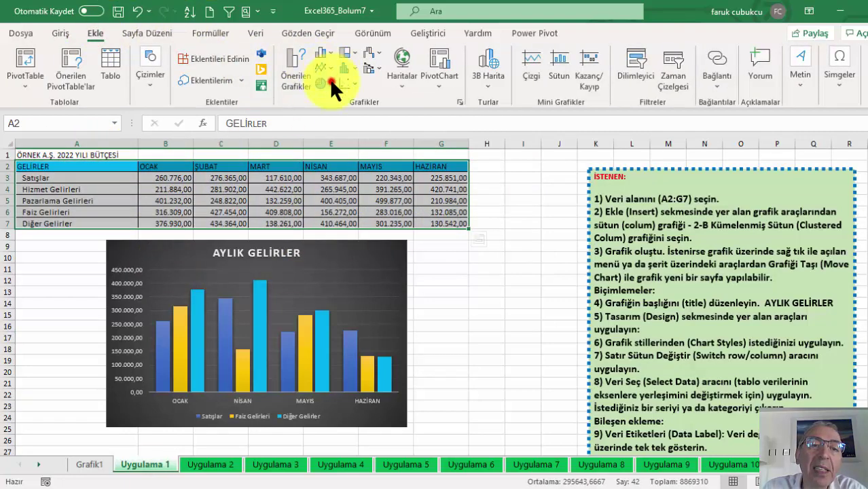
left_click(330, 81)
left_click(333, 121)
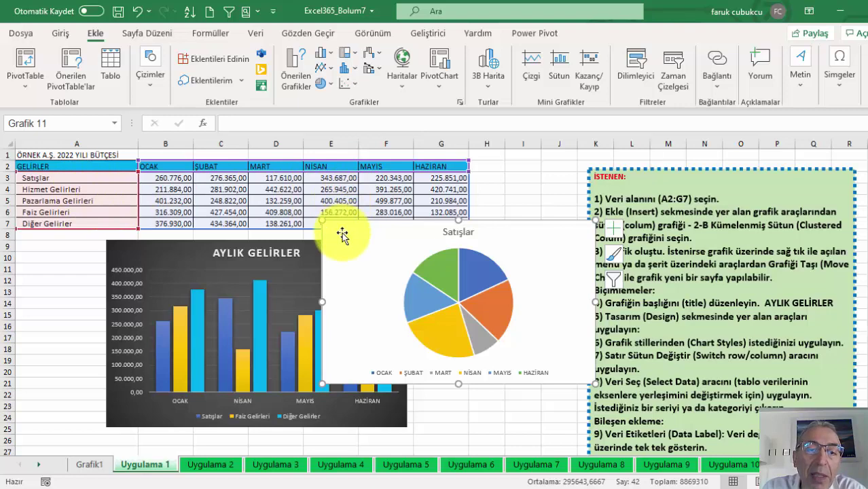
mouse_move(341, 236)
left_mouse_down()
mouse_move(343, 248)
mouse_move(344, 208)
left_mouse_up()
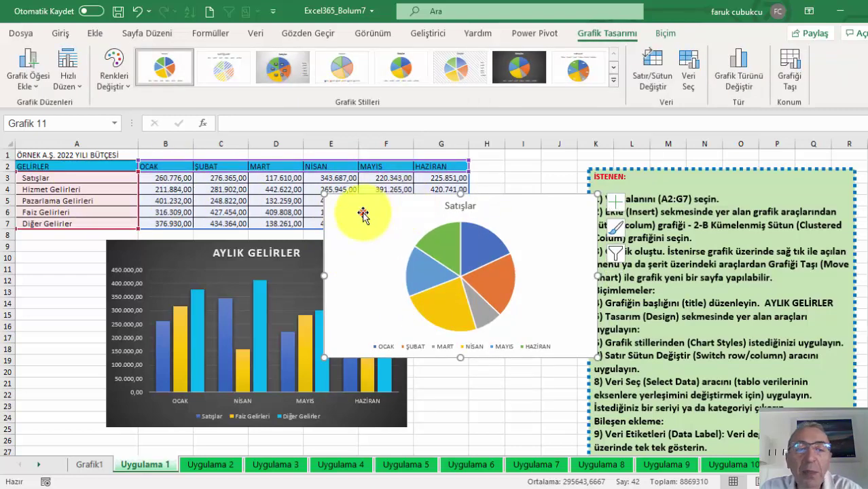
key("Delete")
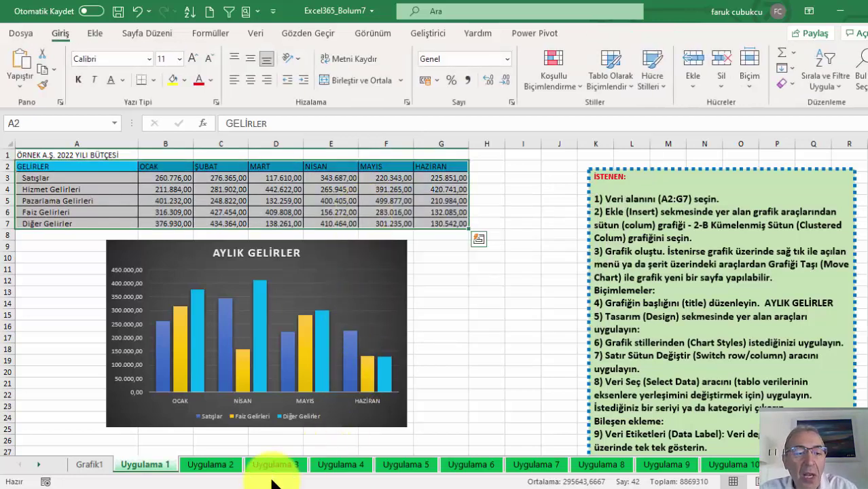
left_click(272, 467)
Step: Undo the broken copy and paste the H2:H7 TOTAL figures into B13 as values only
left_click(335, 468)
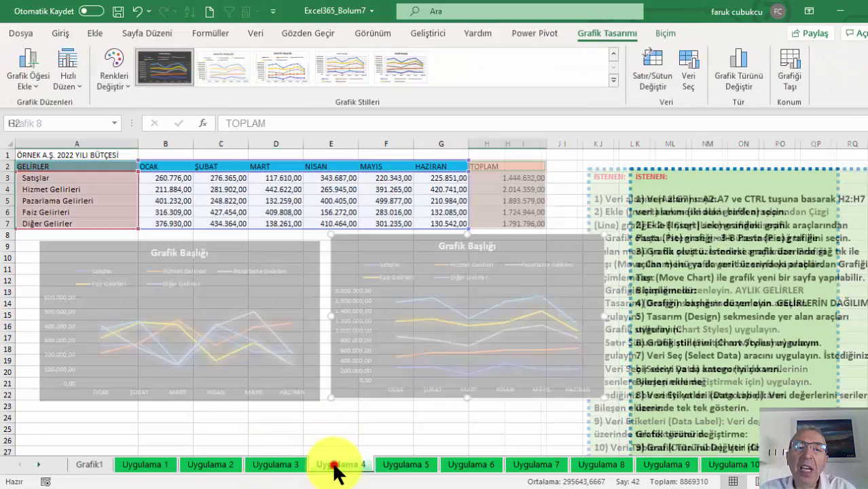
left_click_drag(91, 166, 85, 353)
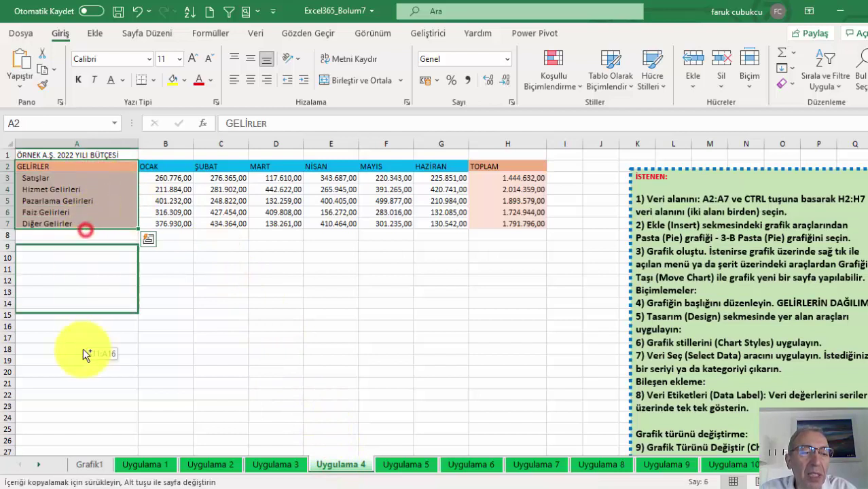
mouse_move(523, 165)
left_mouse_down()
mouse_move(509, 231)
mouse_move(178, 355)
left_mouse_up()
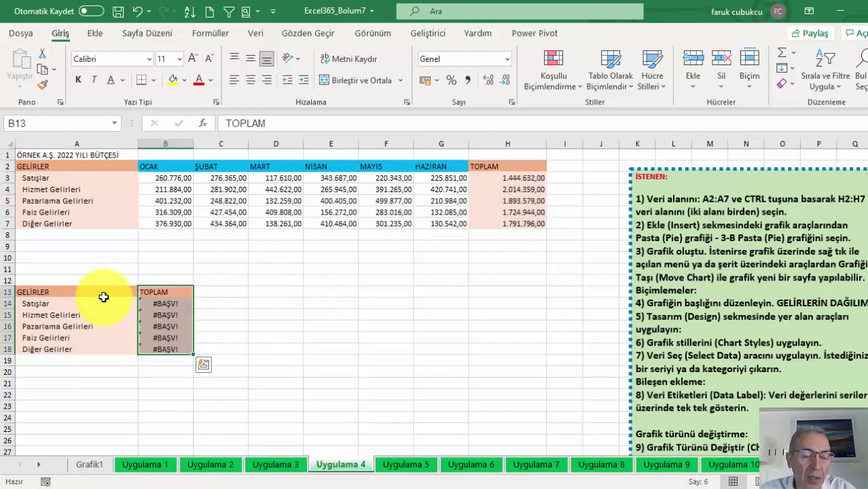
key("ctrl+z")
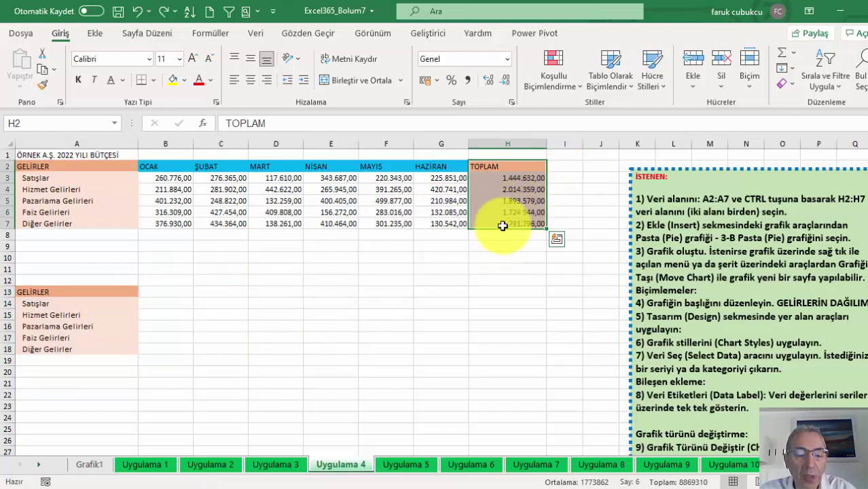
key("ctrl+c")
left_click(182, 292)
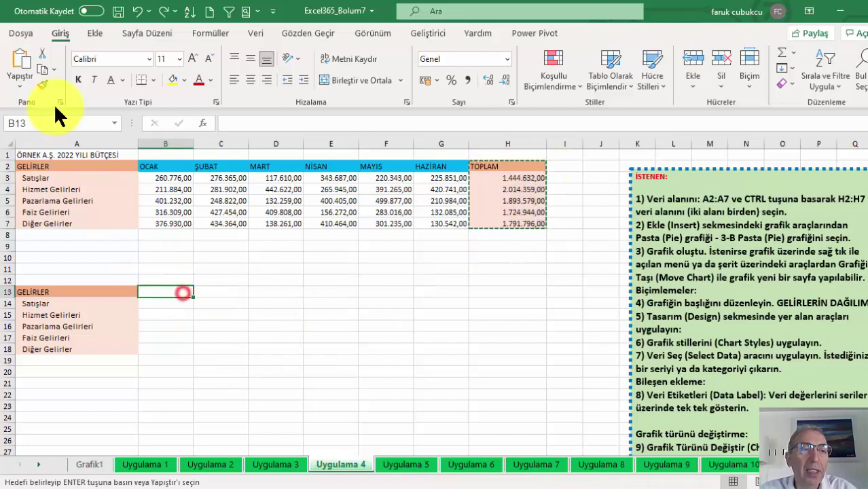
left_click(22, 87)
left_click(21, 184)
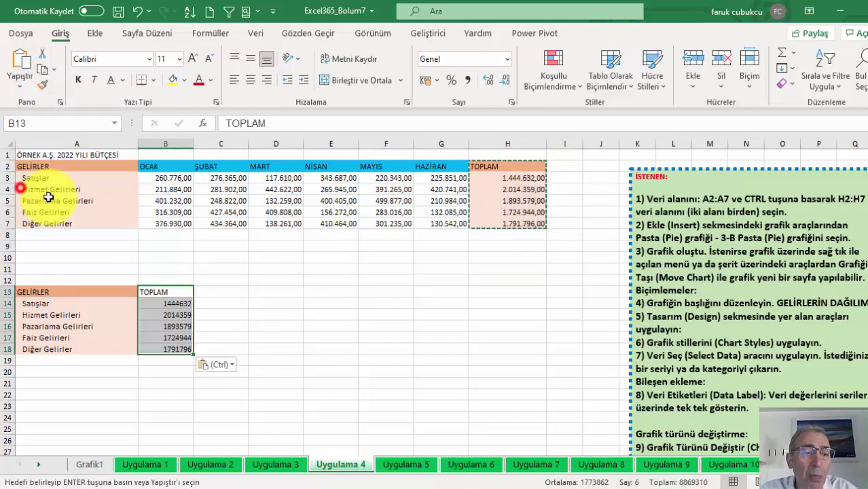
Step: Select A13:B18 and try a 2-D pie chart, then undo it
left_click(124, 313)
left_click(112, 291)
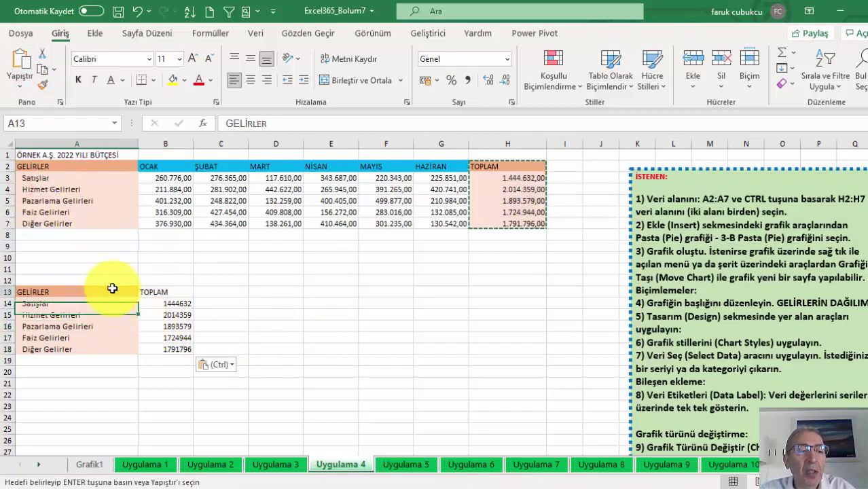
left_click_drag(112, 291, 108, 347)
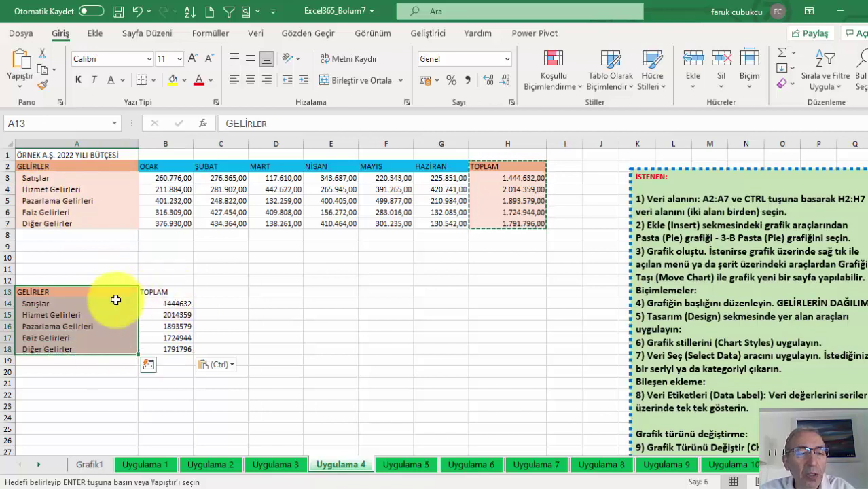
left_click_drag(127, 292, 160, 349)
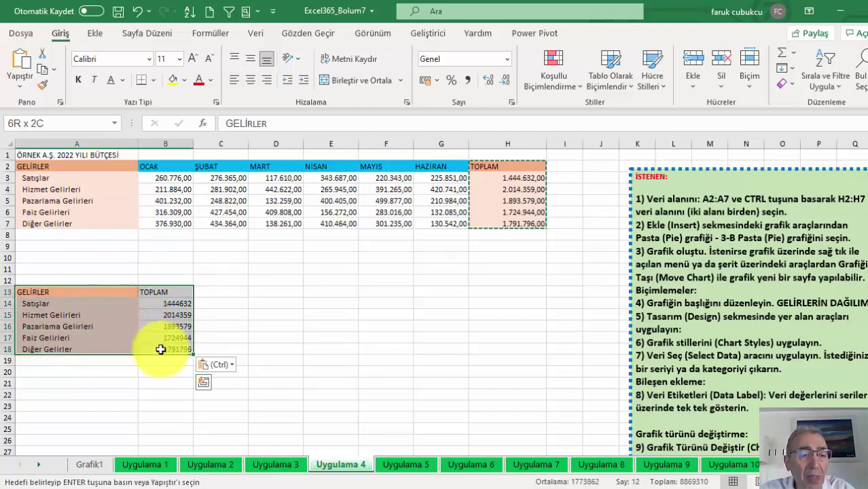
left_click(97, 34)
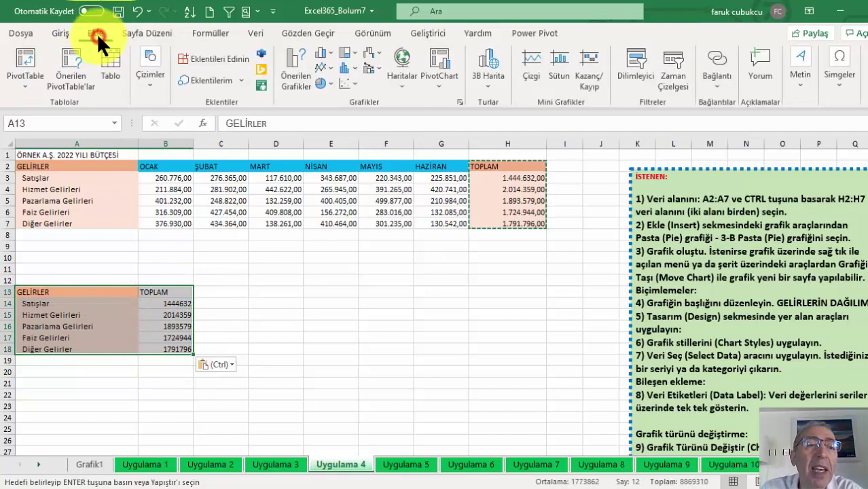
left_click(328, 82)
left_click(333, 131)
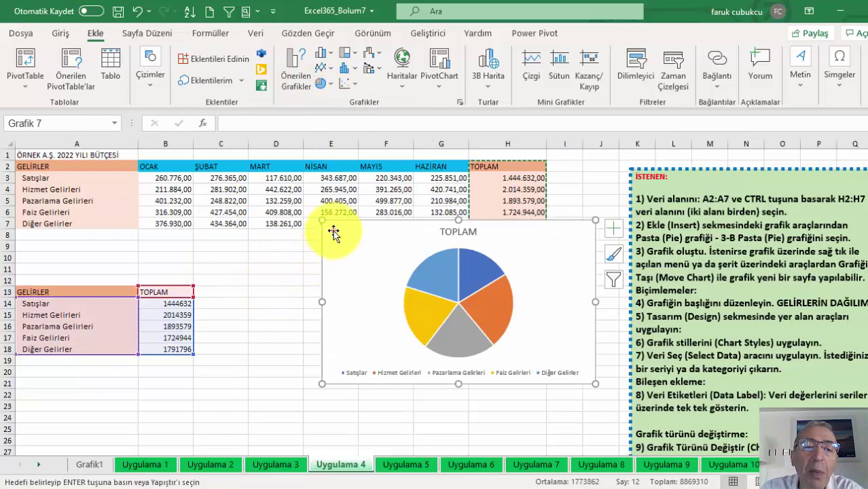
key("ctrl+z")
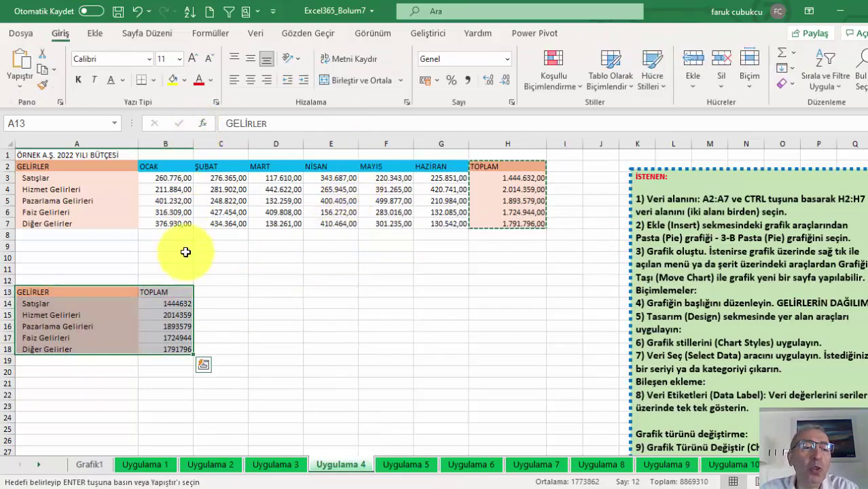
left_click(96, 32)
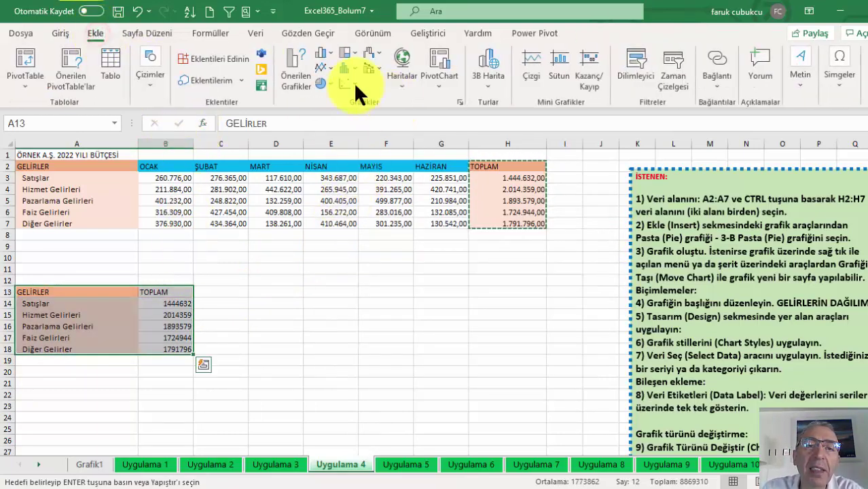
Step: Insert a 3-D pie of A13:B18 with percentage labels, dark grey style, moved left and enlarged
left_click(325, 77)
left_click(336, 179)
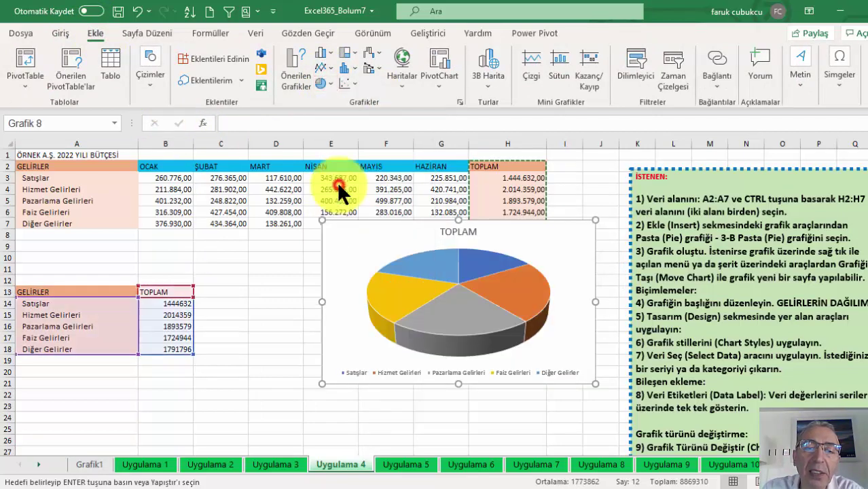
left_click(384, 238)
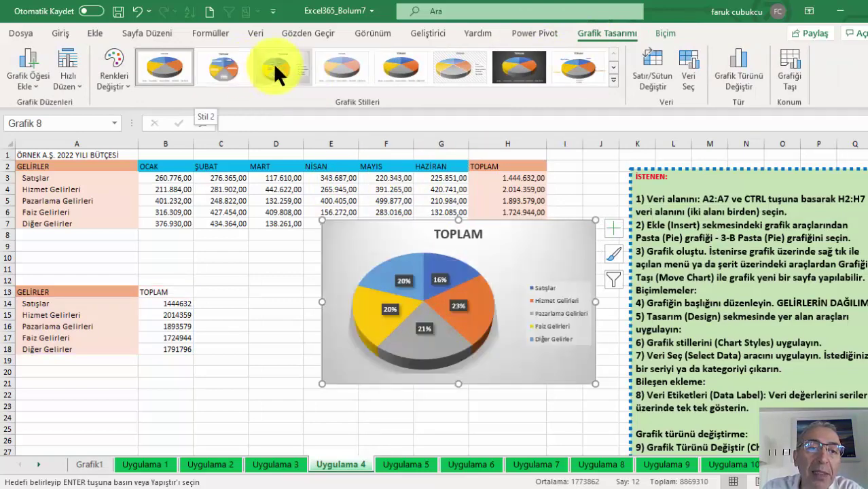
left_click(274, 65)
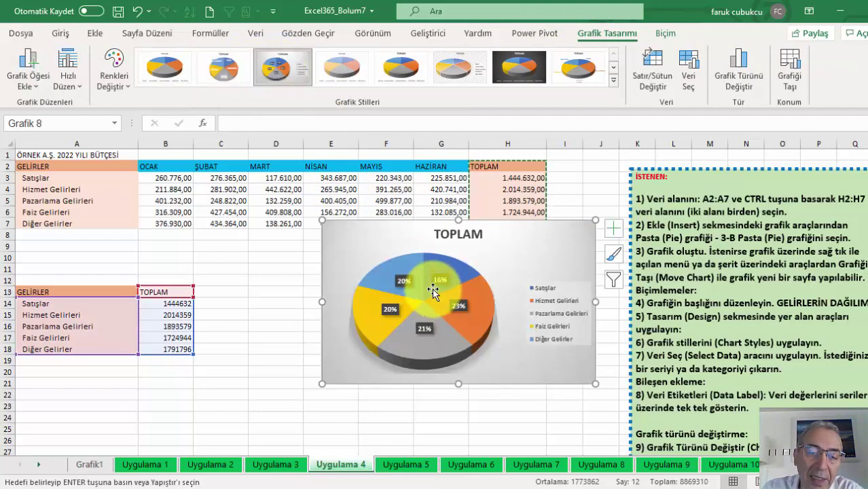
left_click_drag(356, 241, 252, 259)
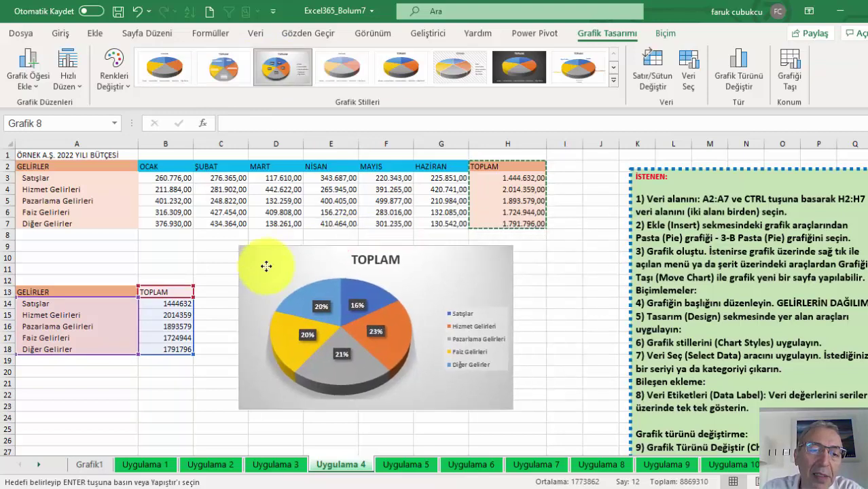
left_click(517, 70)
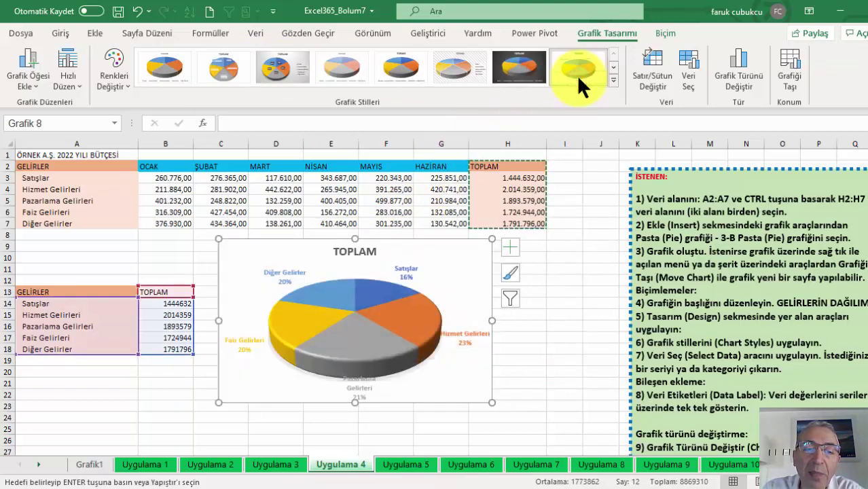
left_click(523, 70)
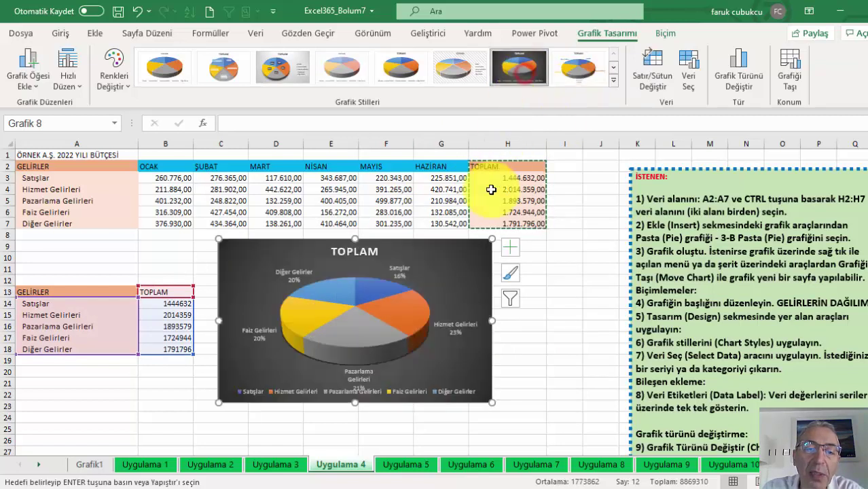
left_click_drag(494, 242, 510, 233)
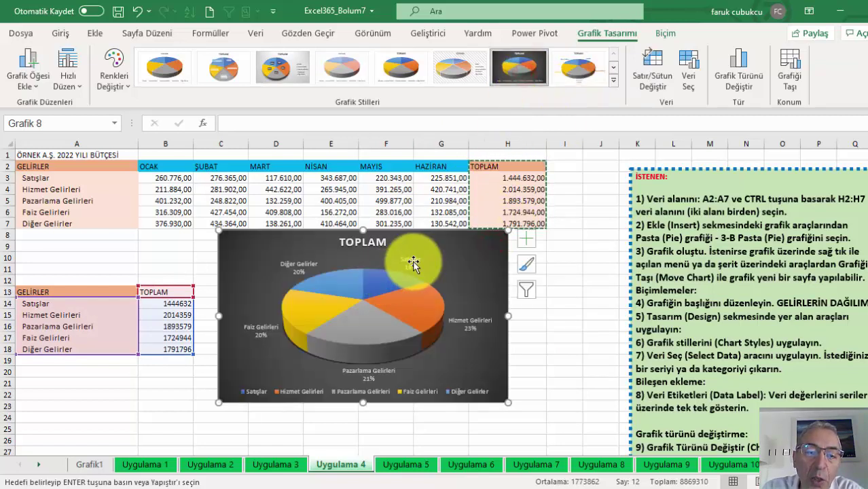
left_click(410, 261)
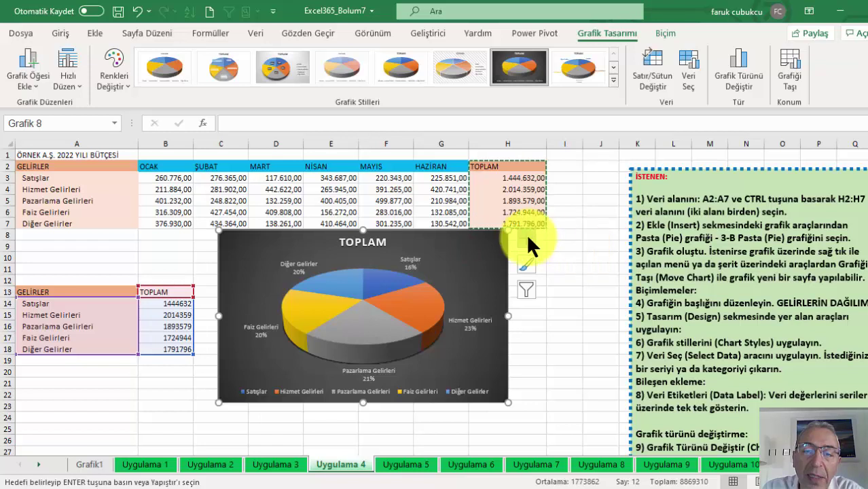
Step: Review the data label options, keeping category names and percentages without values
left_click(527, 239)
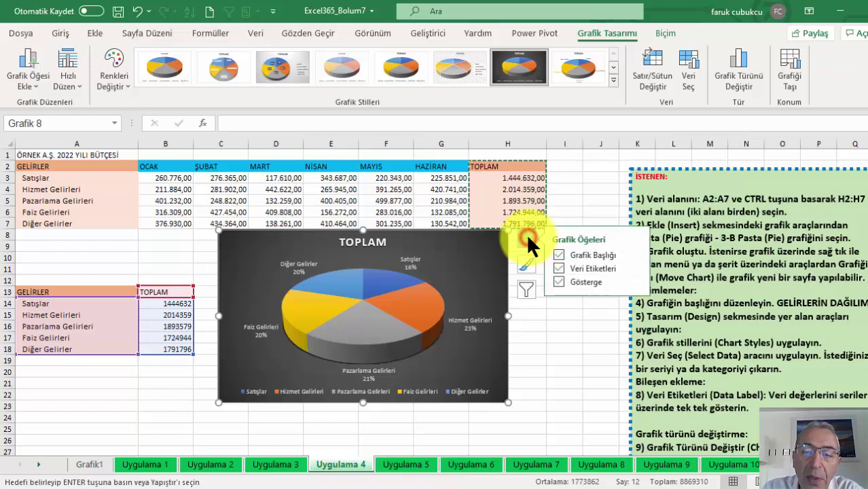
left_click(634, 266)
left_click(693, 353)
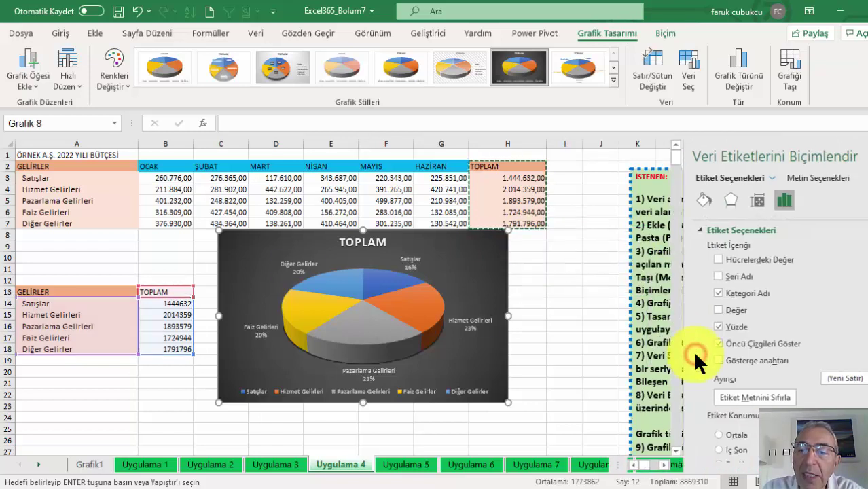
left_click(718, 327)
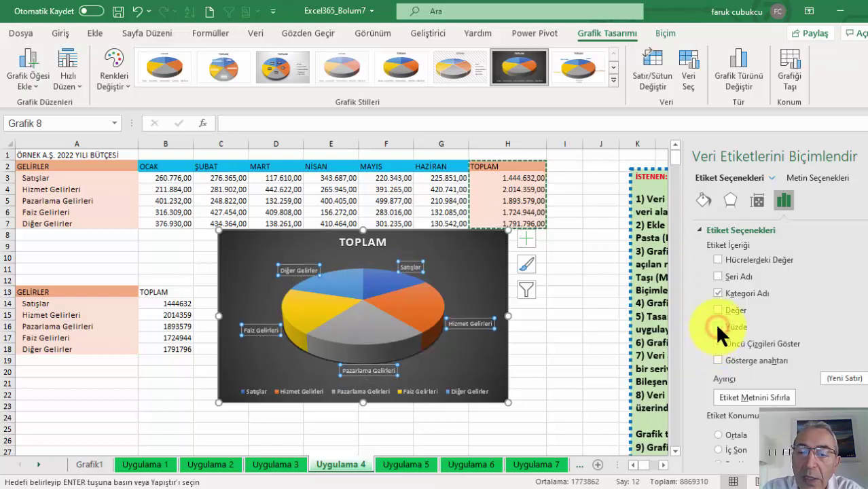
left_click(717, 325)
left_click(718, 310)
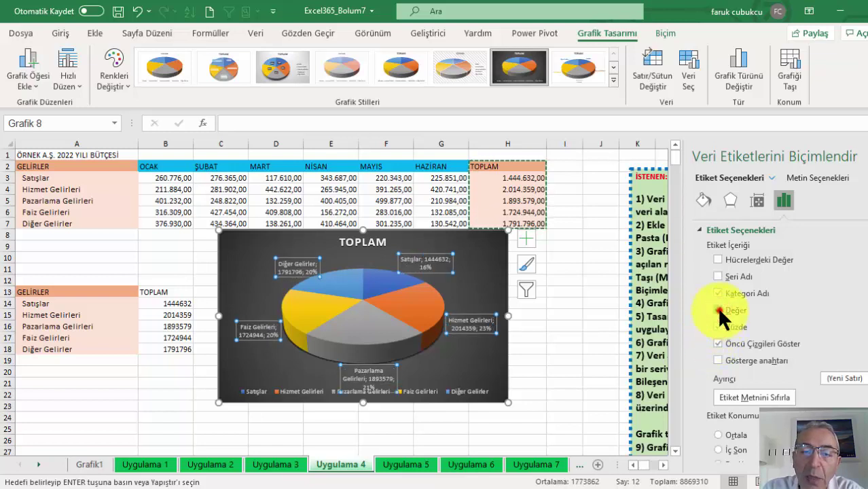
left_click(718, 310)
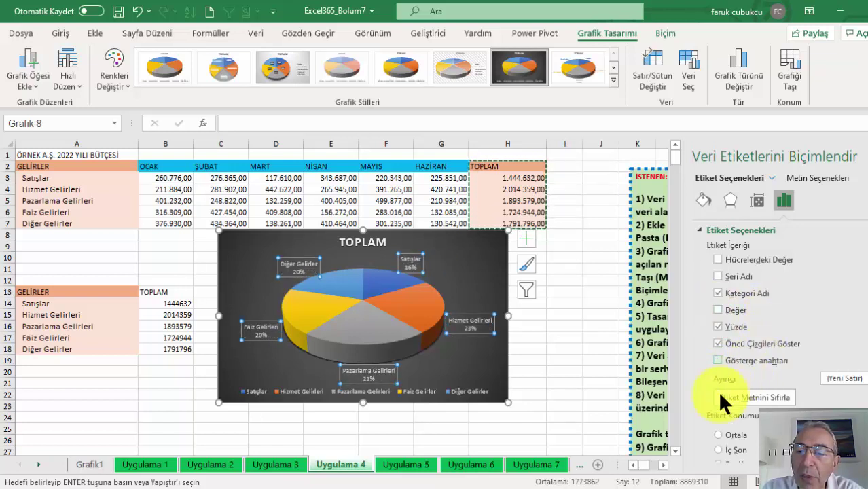
left_click(865, 157)
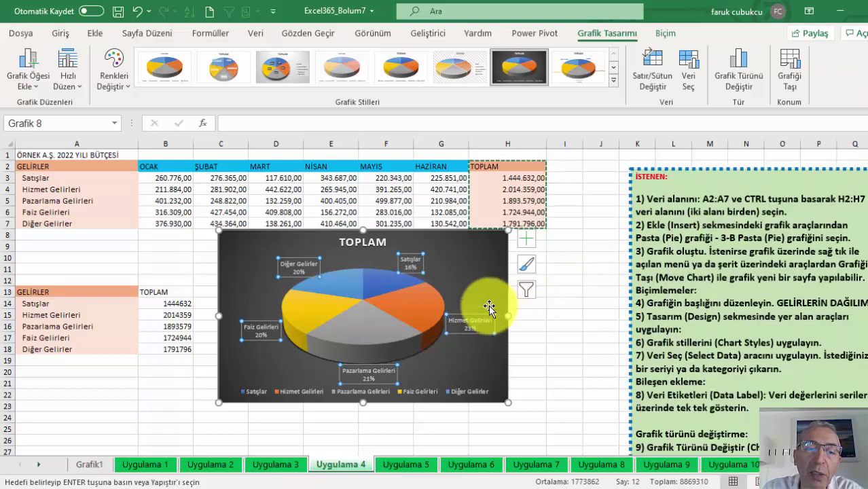
Step: Explode the pie slices to 64% and shift the chart slightly down and right
left_click(390, 302)
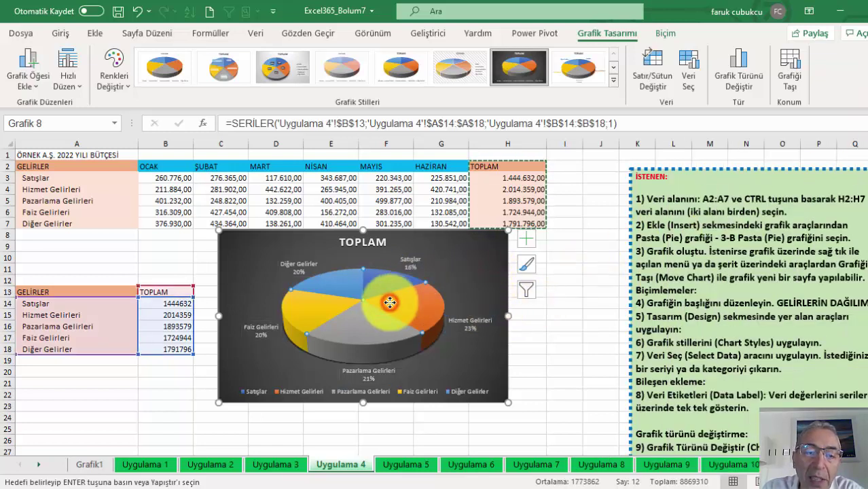
right_click(390, 302)
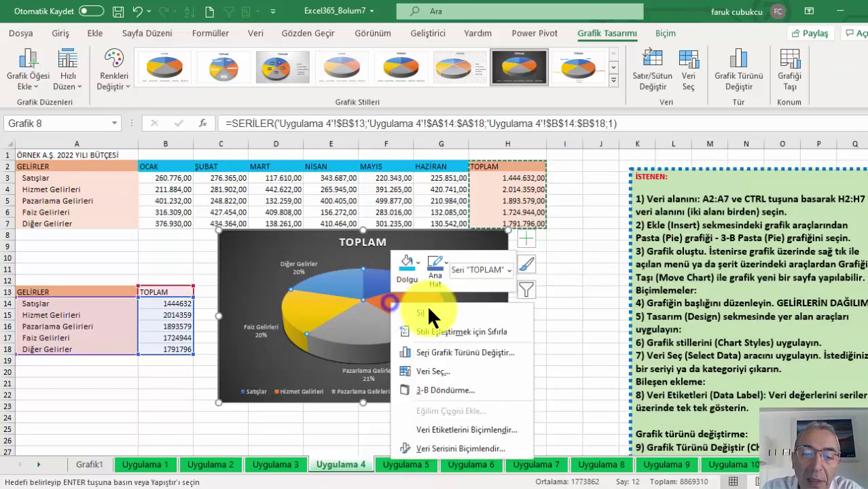
left_click(445, 447)
left_click(737, 285)
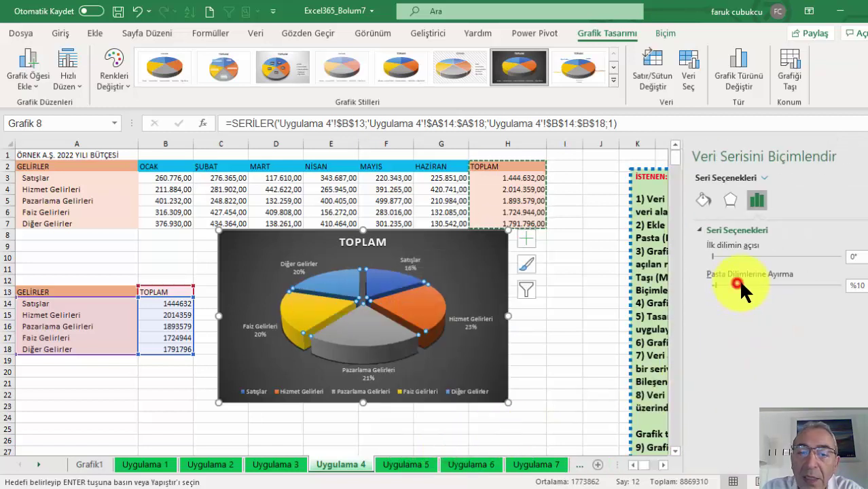
left_click(738, 285)
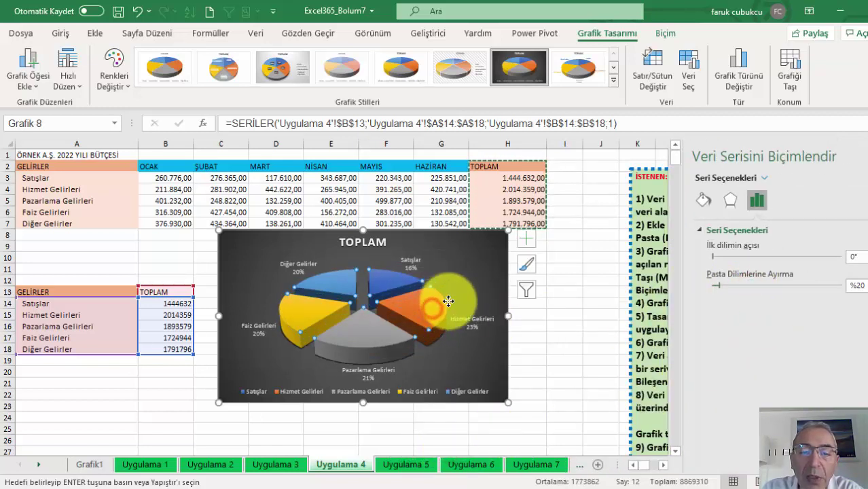
left_click_drag(433, 310, 449, 303)
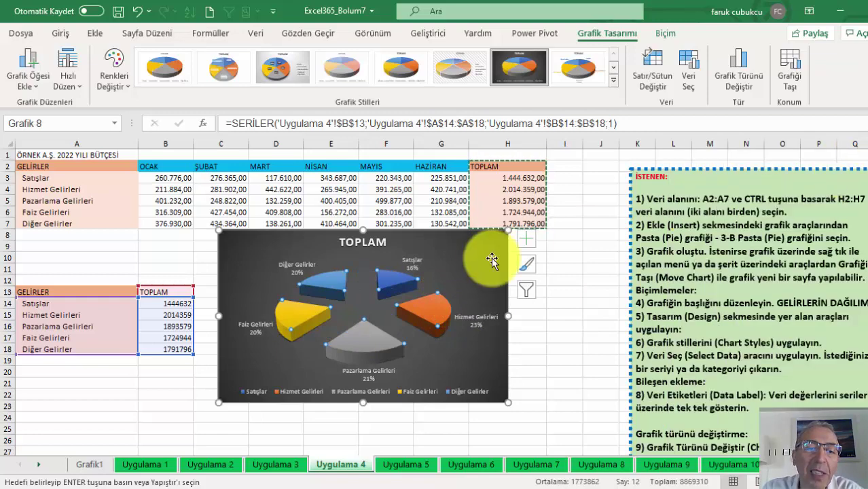
left_click_drag(492, 256, 502, 296)
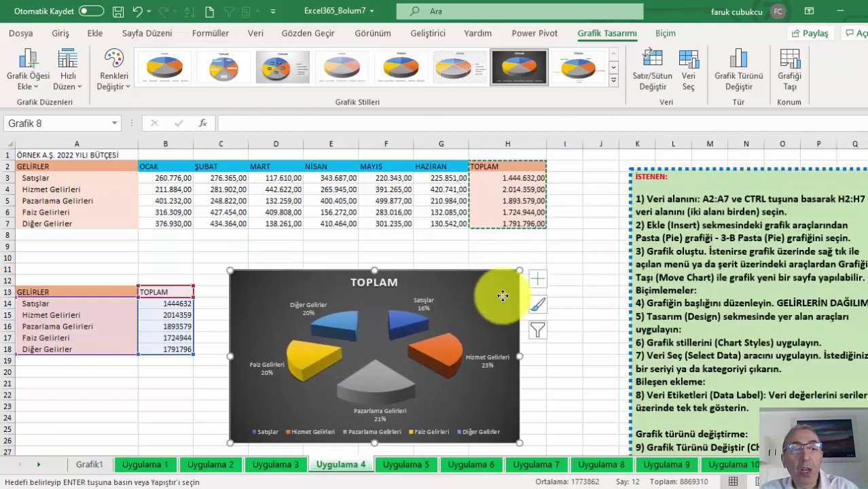
Step: Select categories A2:A7 with TOPLAM column H2:H7 and insert a 3-D pie chart
left_click(234, 179)
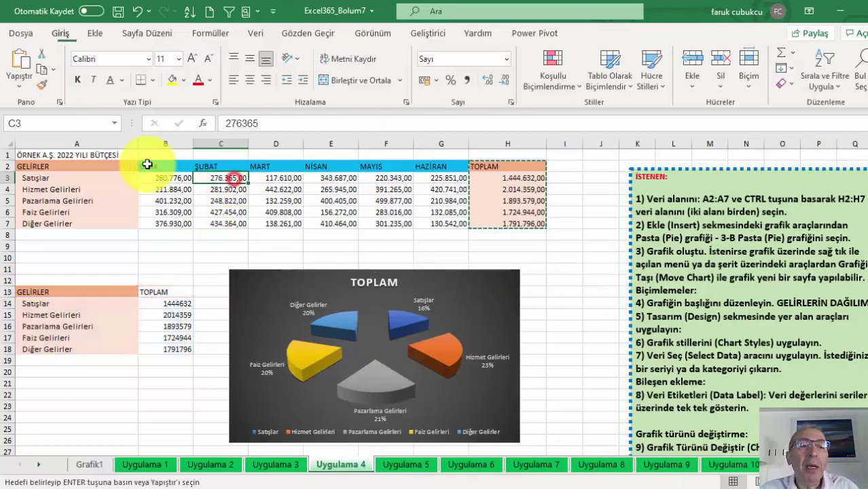
left_click_drag(134, 170, 434, 225)
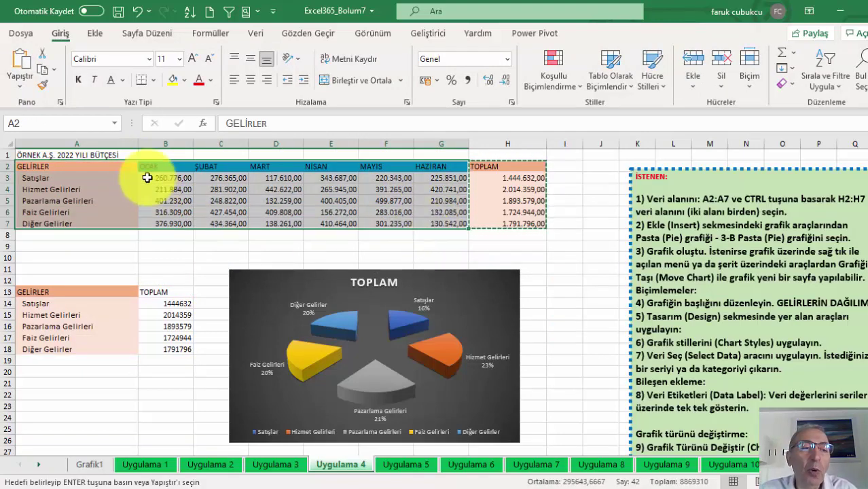
left_click_drag(133, 169, 168, 219)
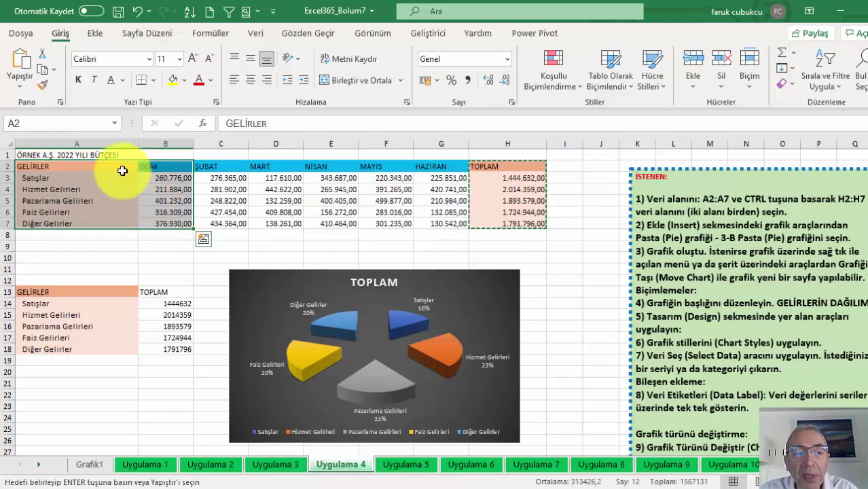
left_click_drag(120, 170, 149, 220)
left_click_drag(129, 166, 375, 178)
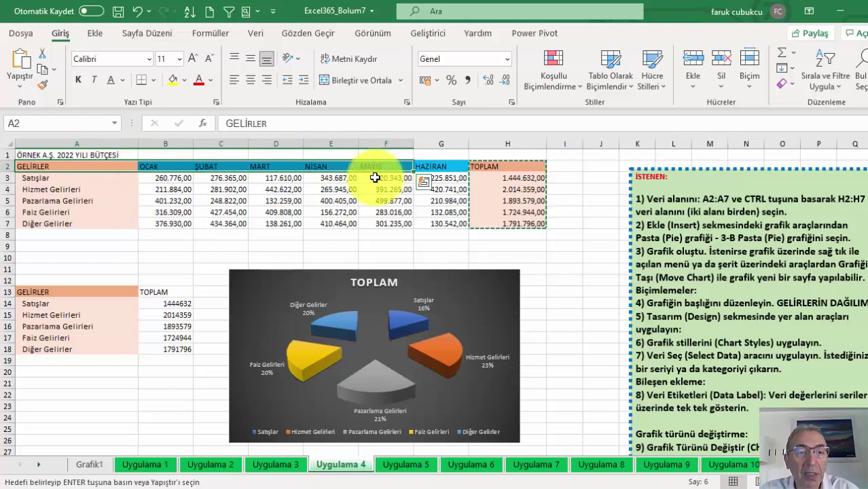
left_click(213, 187)
left_click_drag(102, 168, 103, 225)
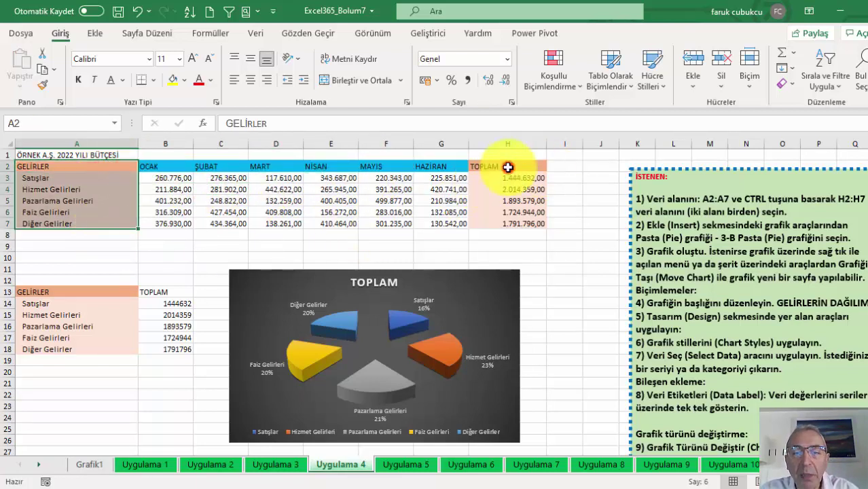
left_click_drag(508, 166, 506, 223, "ctrl")
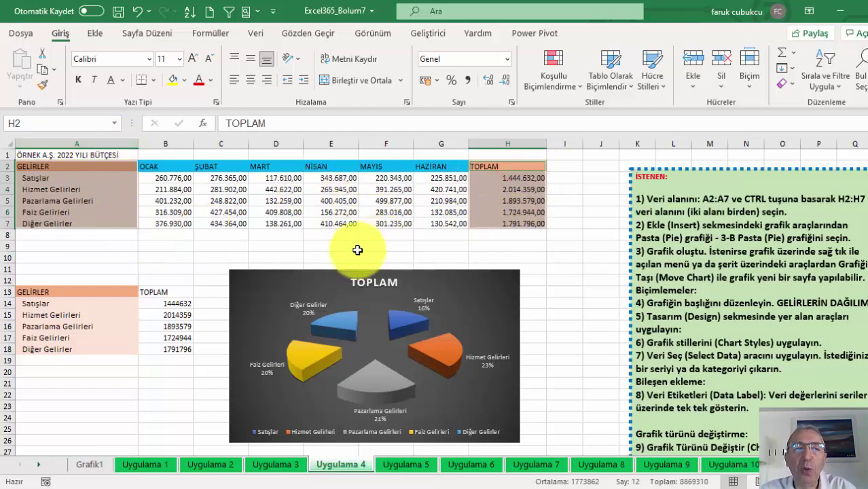
left_click(96, 32)
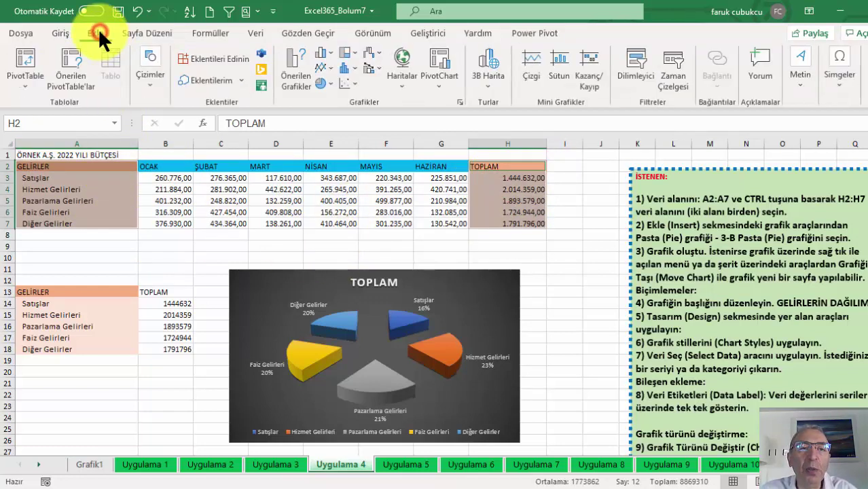
left_click(328, 77)
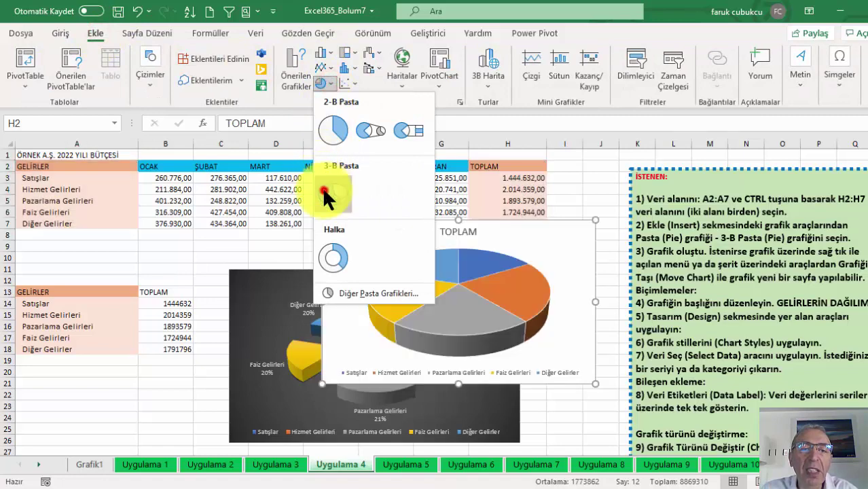
left_click(322, 185)
Step: Give the new pie chart the dark chart style with outside percentage labels and enlarge it
left_click(392, 239)
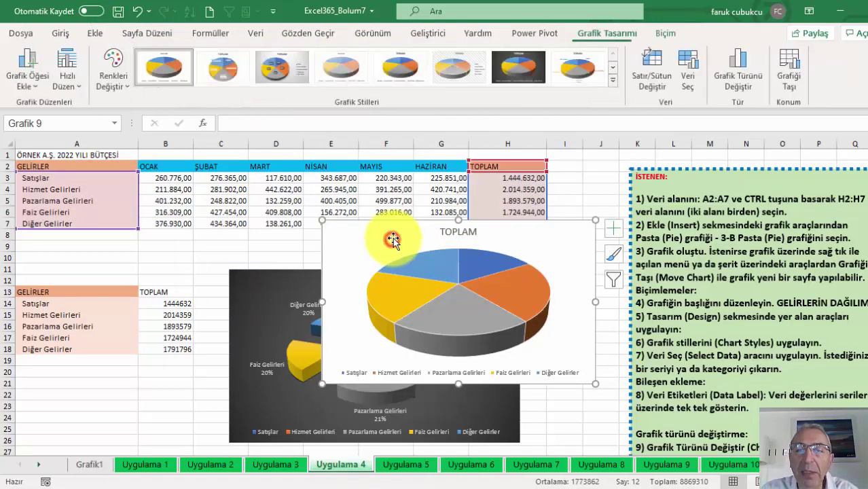
left_click(526, 66)
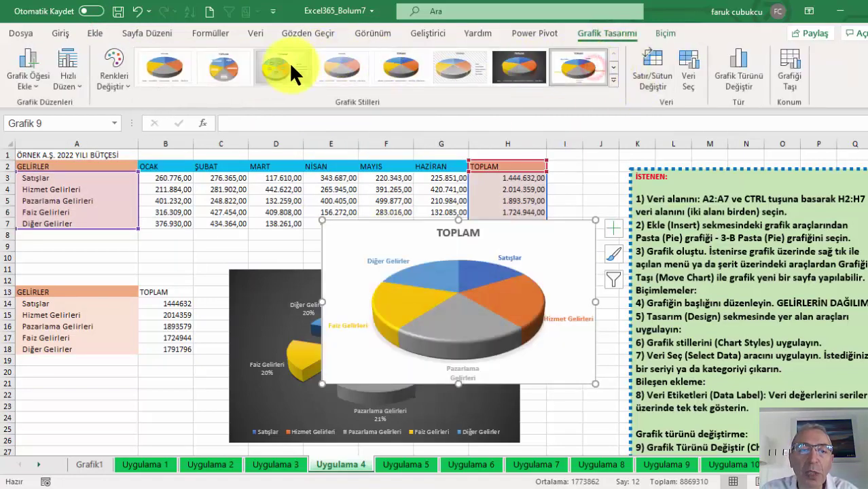
left_click(287, 64)
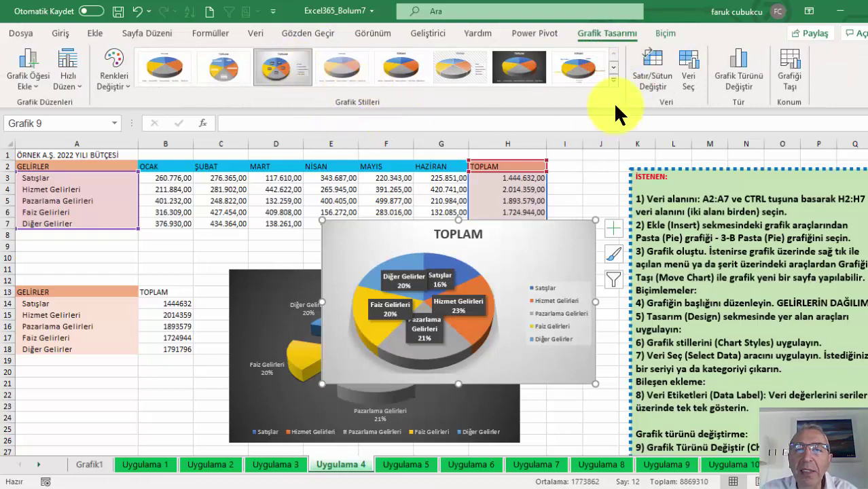
left_click(598, 75)
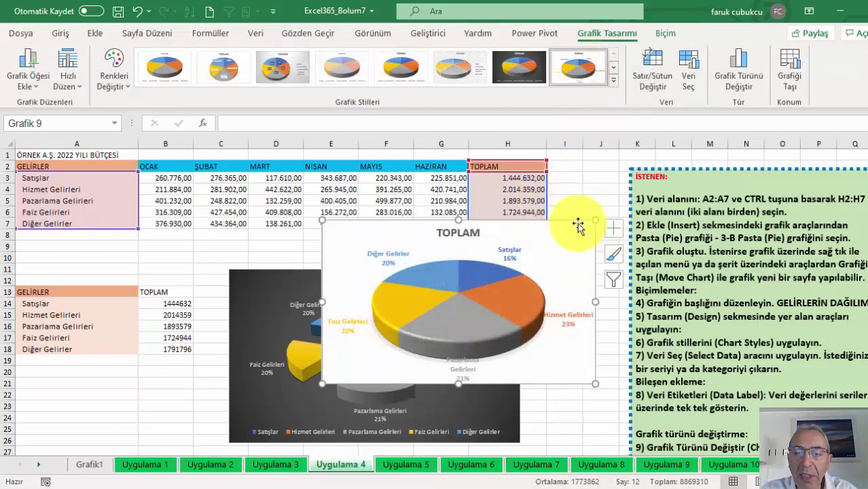
left_click_drag(577, 230, 512, 195)
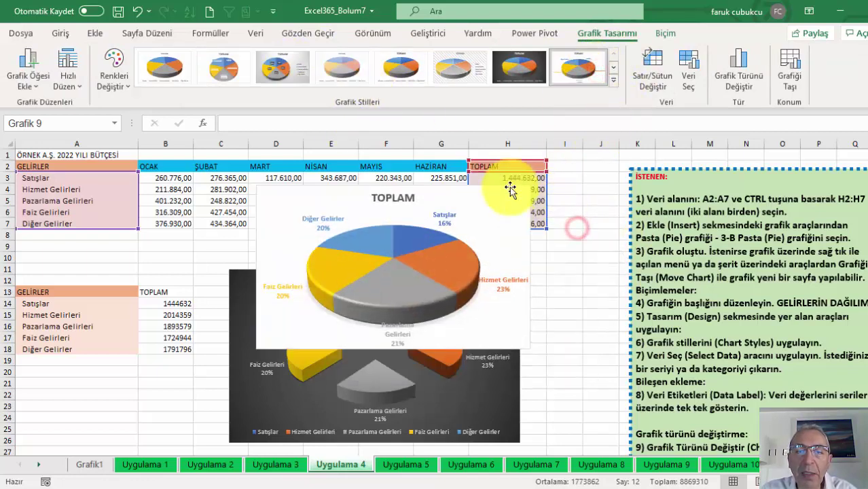
left_click(538, 77)
left_click_drag(530, 349, 585, 418)
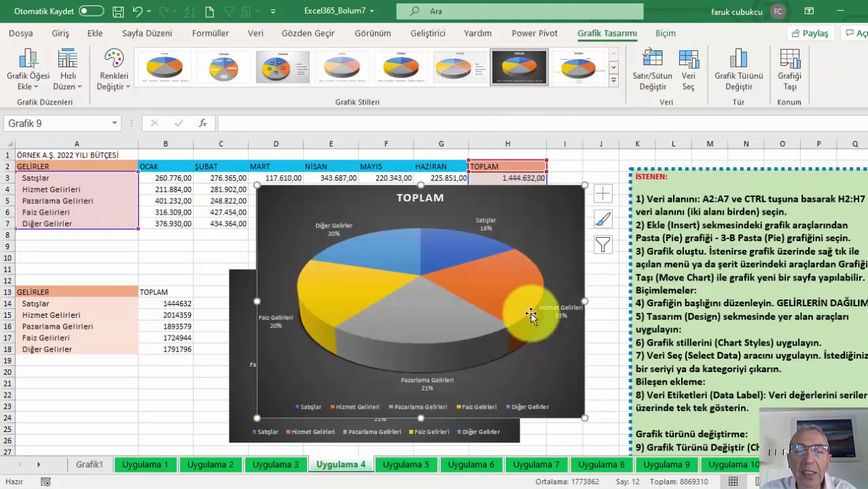
Step: Increase the pie chart's data label font size twice from the Giriş tab
left_click(550, 311)
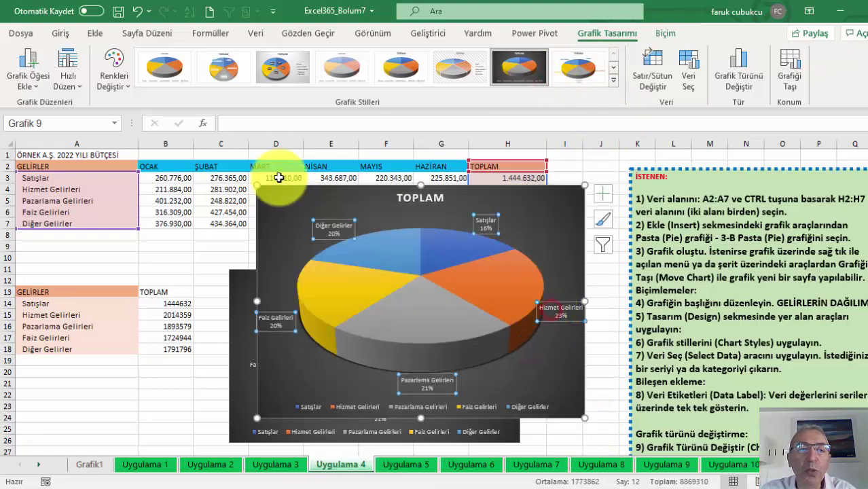
left_click(60, 33)
left_click(194, 59)
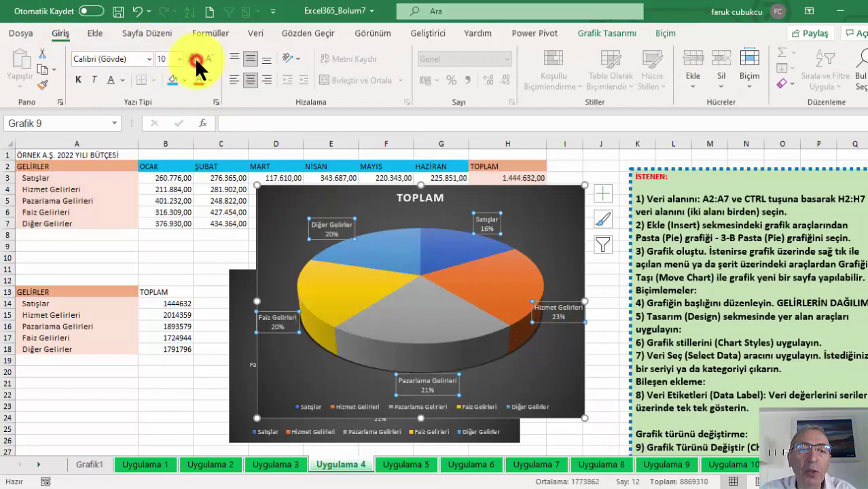
left_click(194, 59)
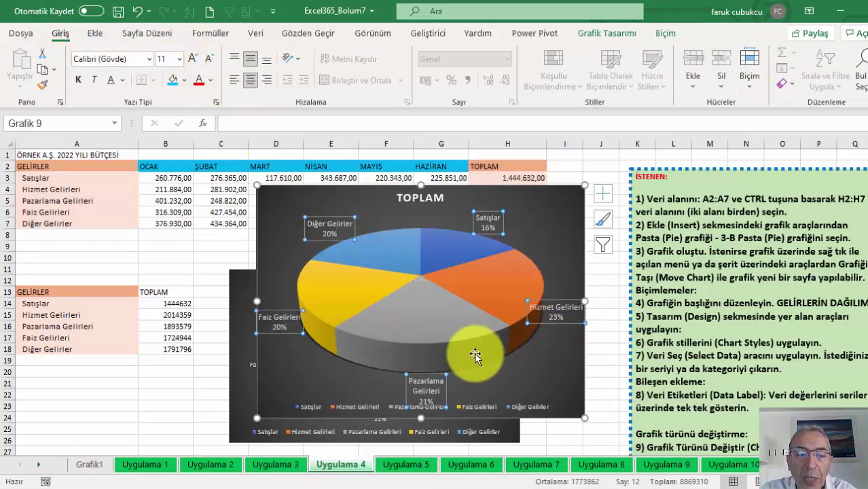
Step: Pull out the Hizmet Gelirleri slice, place the chart over the first pie, then open Uygulama 1
left_click(514, 299)
left_click_drag(509, 287, 513, 281)
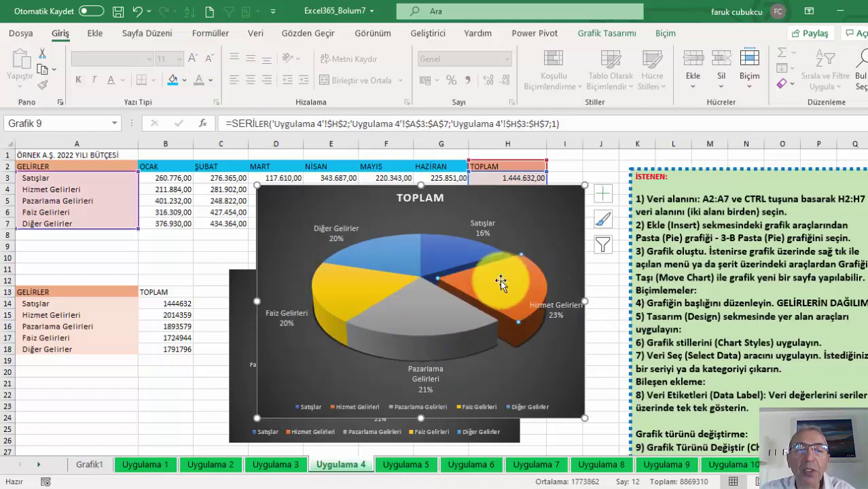
mouse_move(261, 195)
left_mouse_down()
mouse_move(51, 161)
mouse_move(40, 174)
left_mouse_up()
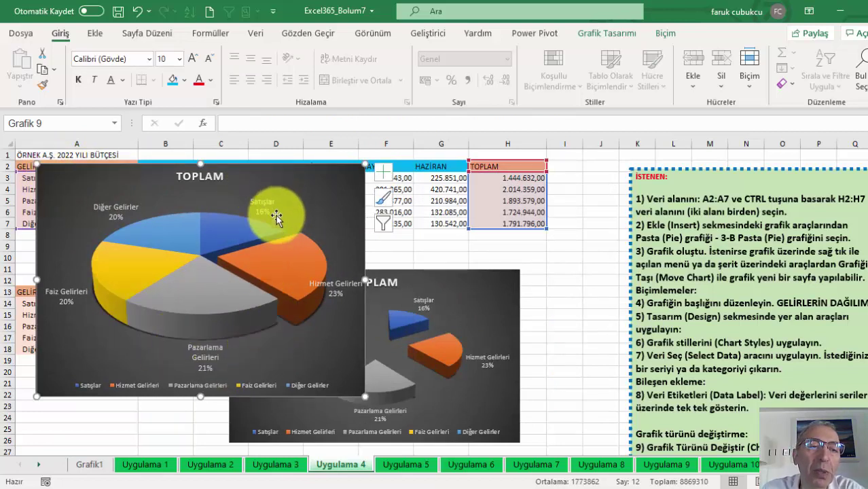
mouse_move(291, 242)
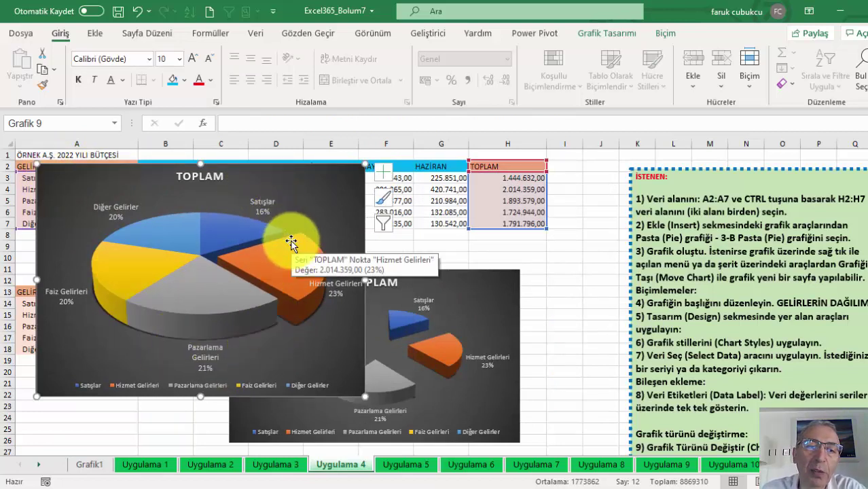
left_click_drag(320, 170, 528, 211)
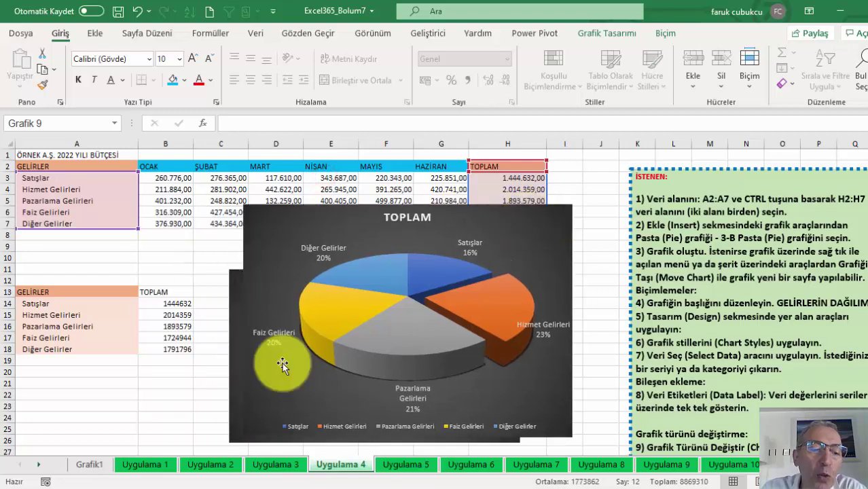
left_click(145, 464)
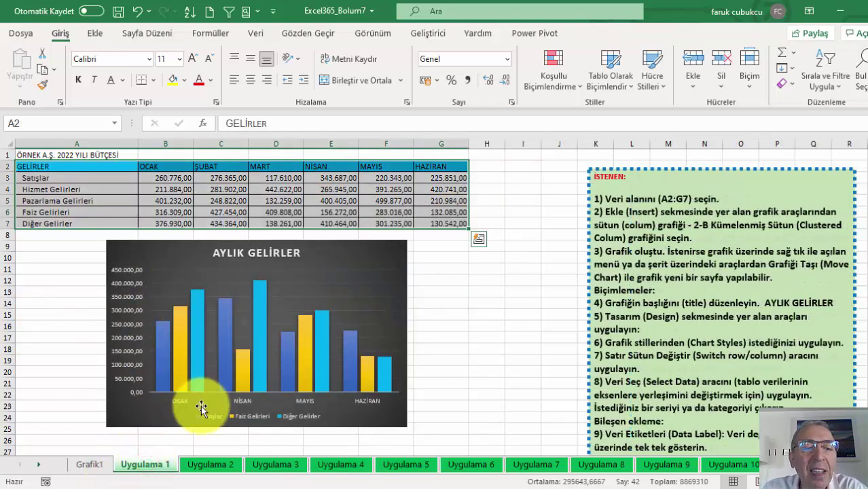
Step: Step through the Uygulama 2 and Uygulama 3 sheets back to Uygulama 4
left_click(217, 467)
left_click(262, 466)
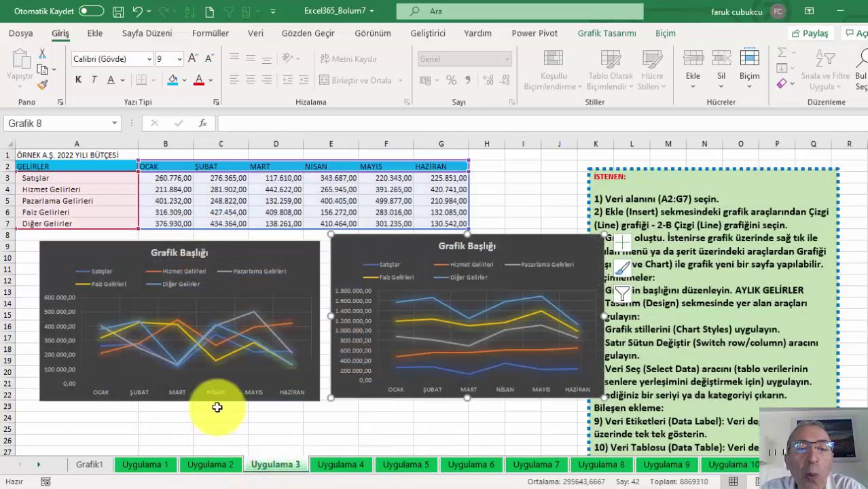
left_click(335, 464)
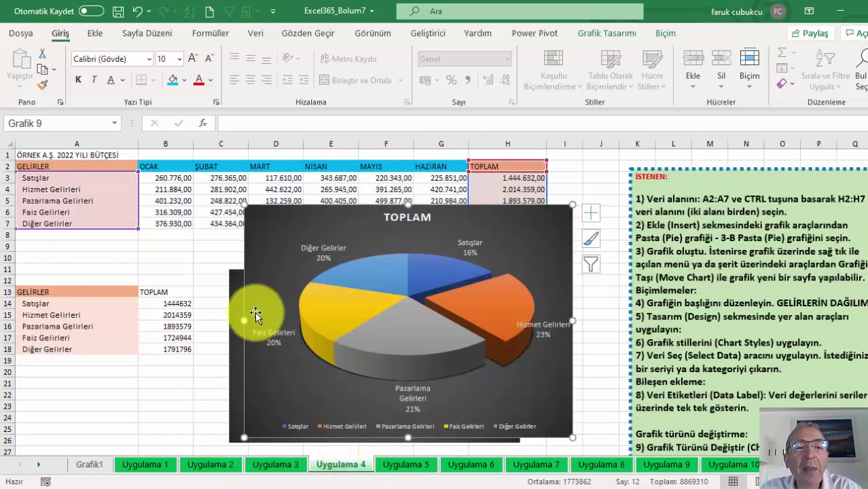
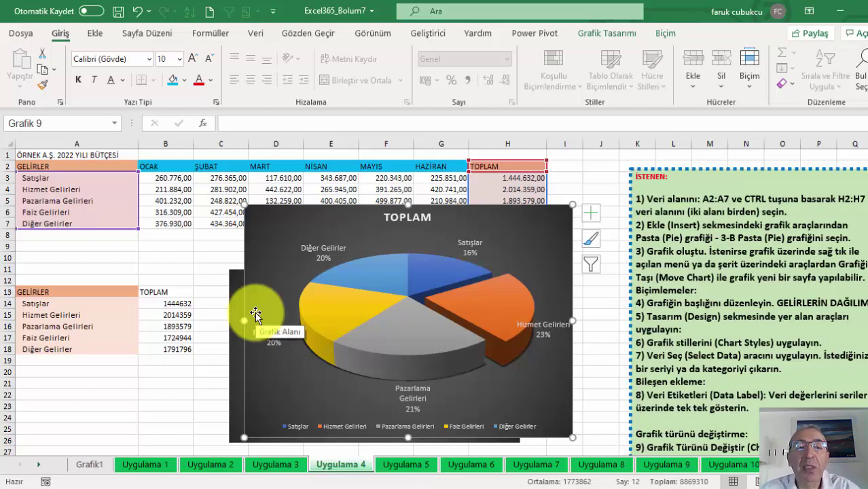
Step: Reposition the dark 3-D TOPLAM pie chart higher and further left on Uygulama 4
left_click_drag(255, 314, 186, 214)
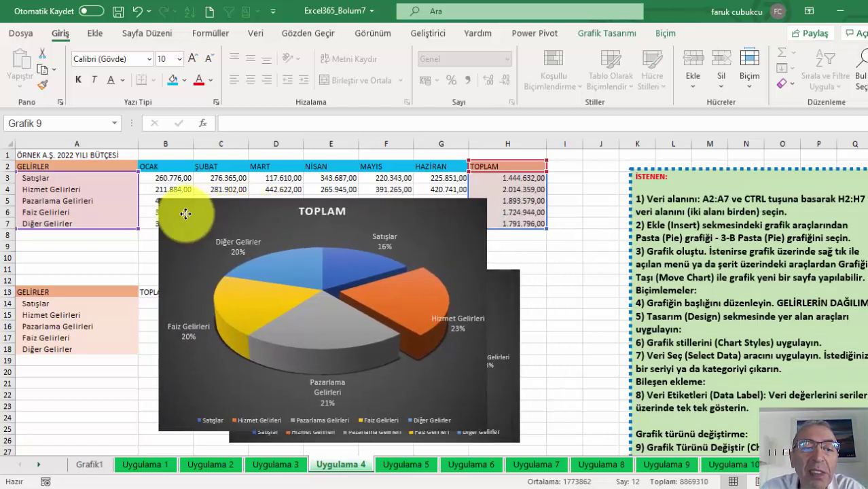
left_click_drag(185, 214, 190, 238)
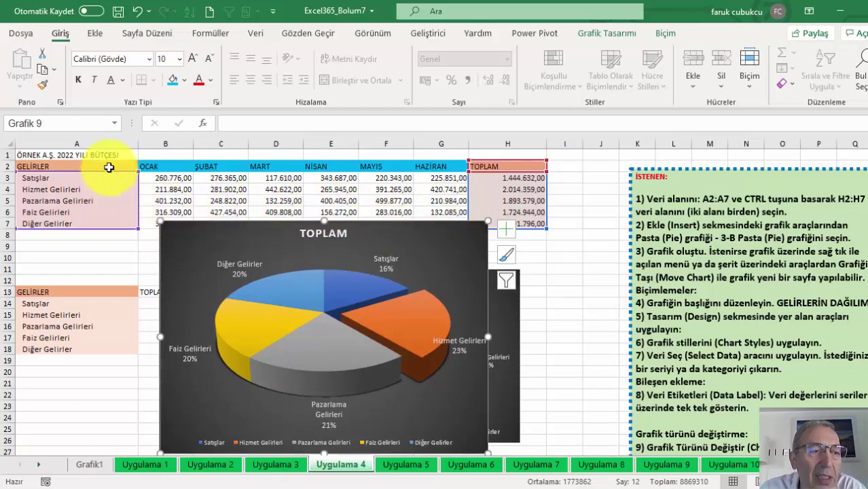
left_click_drag(109, 167, 110, 215)
left_click(186, 239)
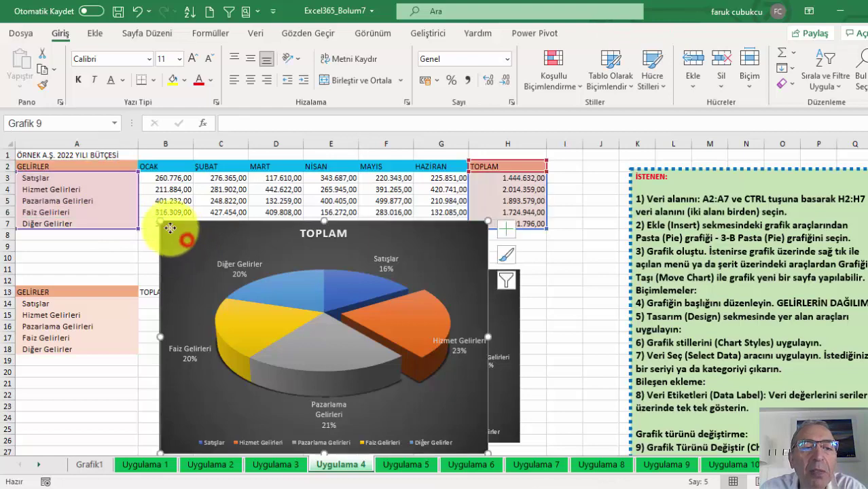
left_click_drag(170, 228, 131, 204)
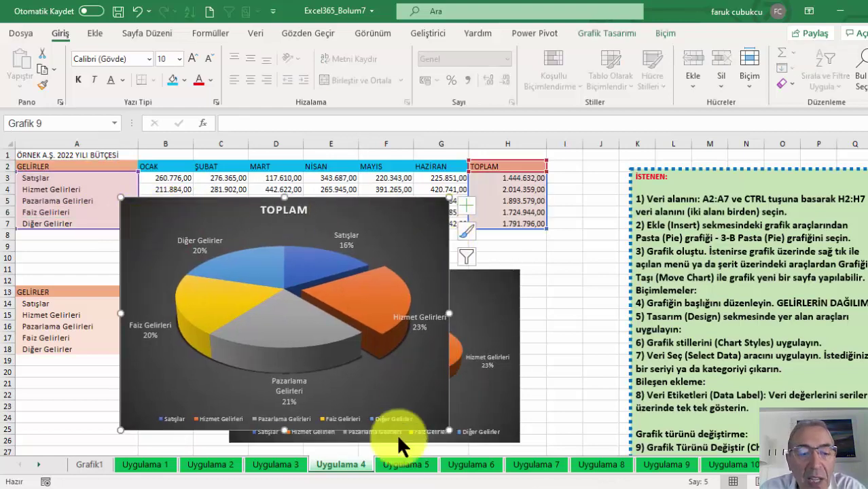
Step: On Uygulama 5, insert a doughnut chart from labels A2:A7 and totals H2:H7
left_click(404, 465)
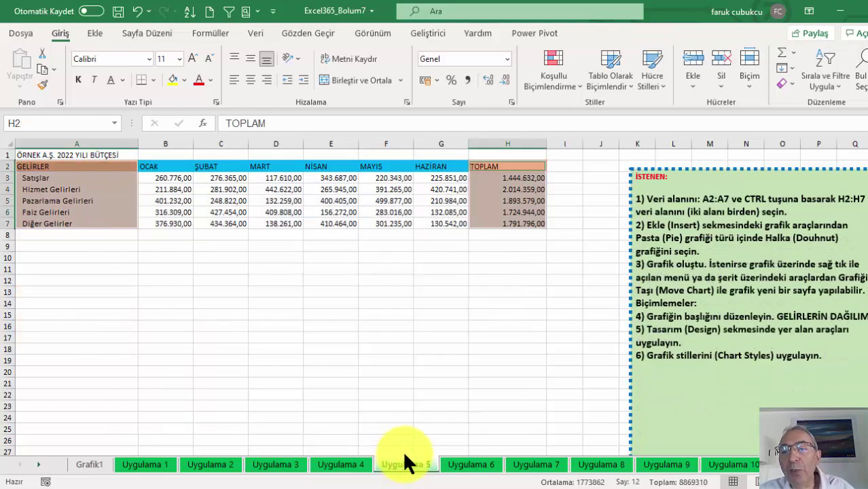
left_click(112, 163)
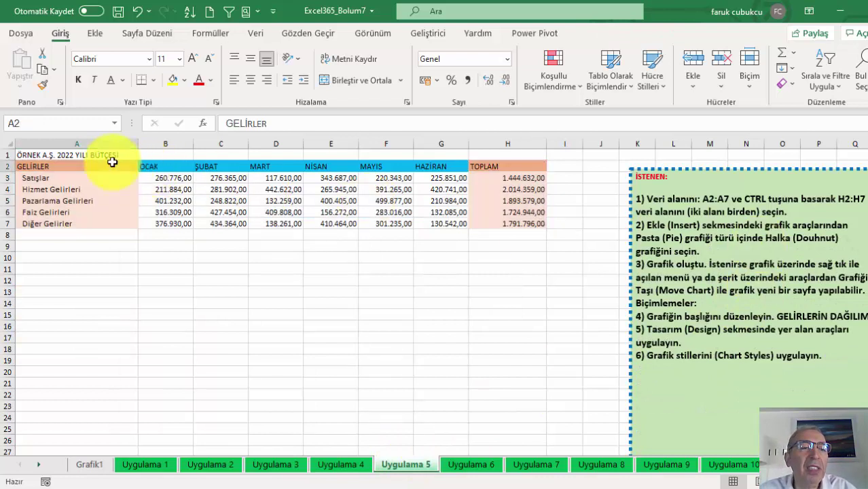
left_click_drag(112, 164, 112, 225)
left_click(494, 165, "ctrl")
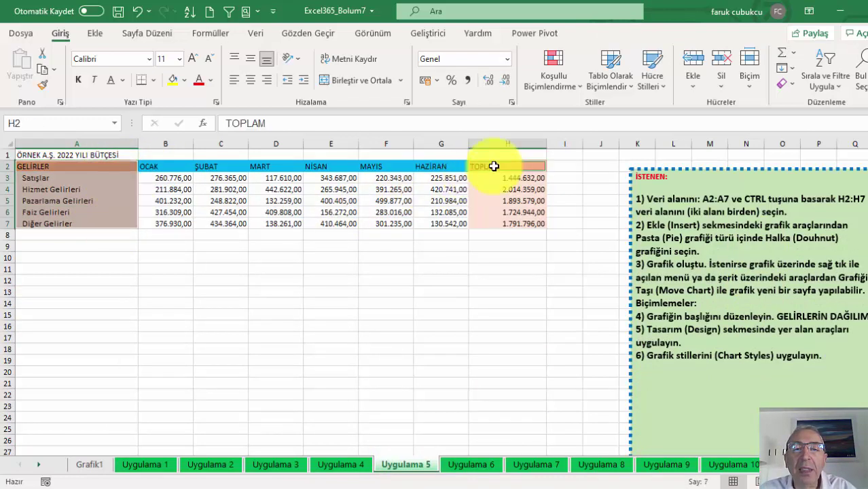
left_click_drag(493, 166, 500, 223)
left_click(96, 33)
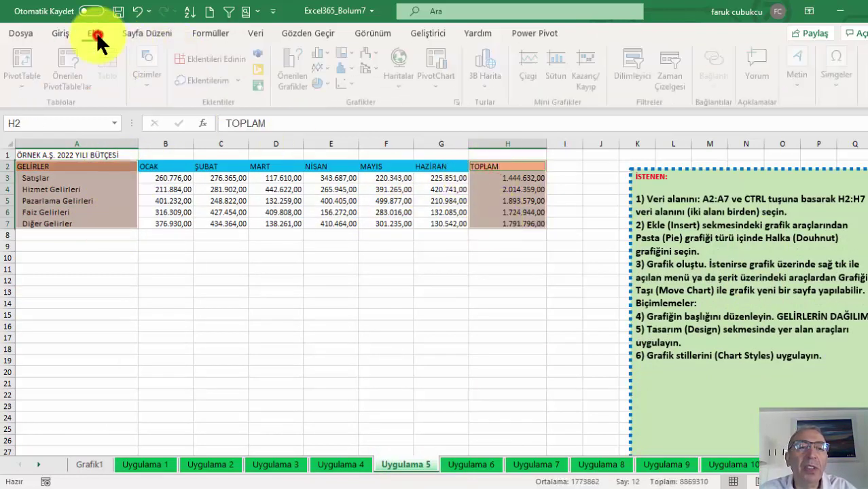
left_click(332, 82)
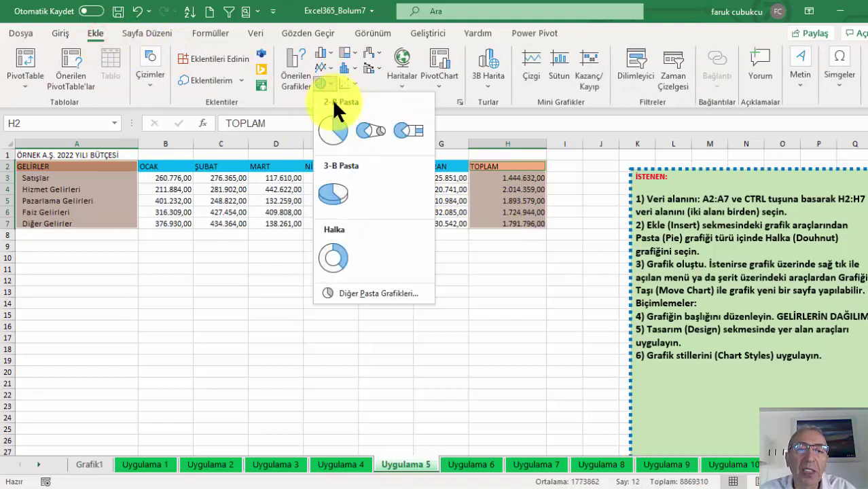
left_click(335, 253)
Step: Enlarge the doughnut, give it the dark chart style, shift it left, then go to Uygulama 6
left_click_drag(322, 221, 265, 194)
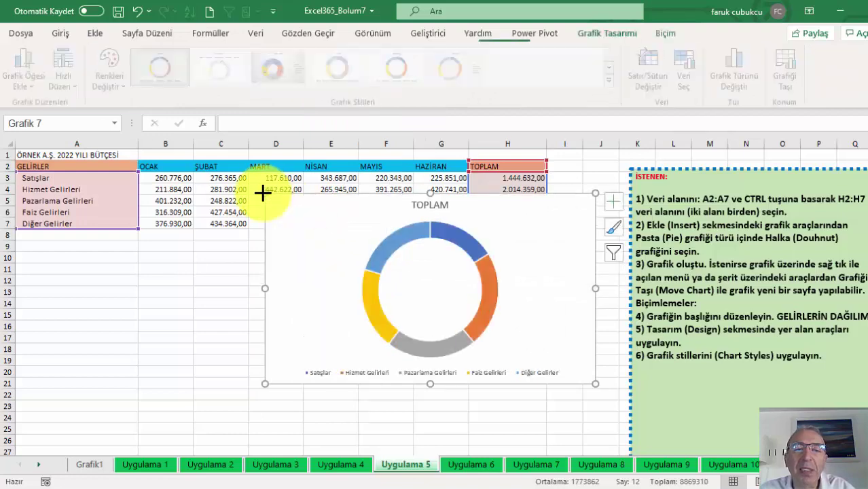
left_click(280, 65)
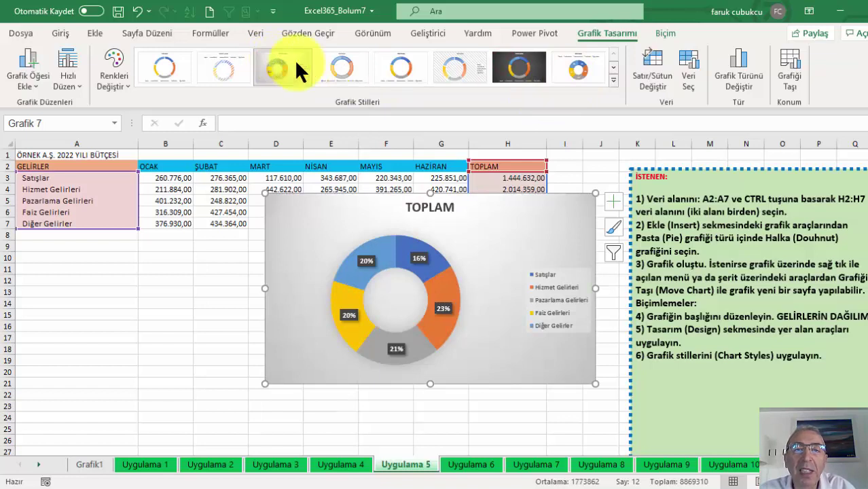
left_click(569, 68)
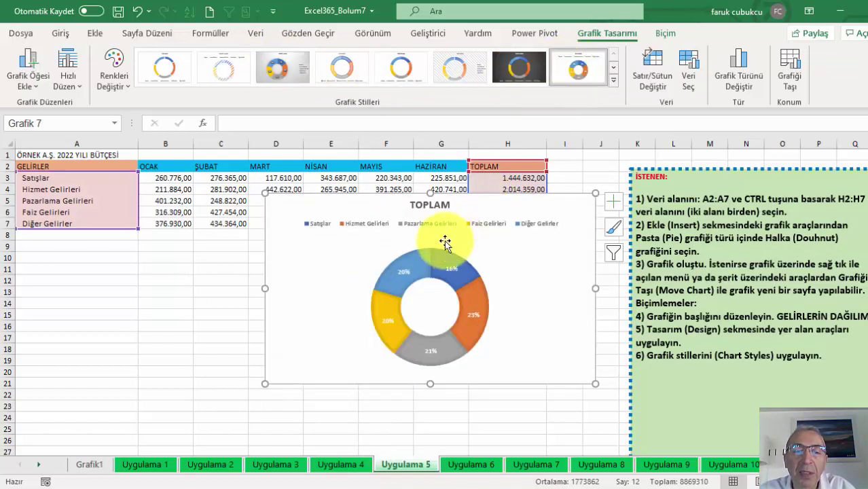
left_click(517, 71)
mouse_move(294, 215)
left_mouse_down()
mouse_move(134, 253)
mouse_move(129, 247)
left_mouse_up()
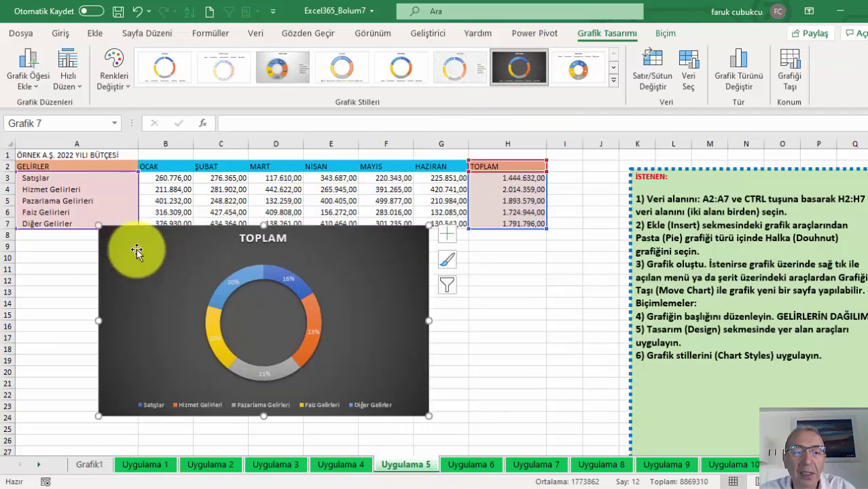
left_click(475, 467)
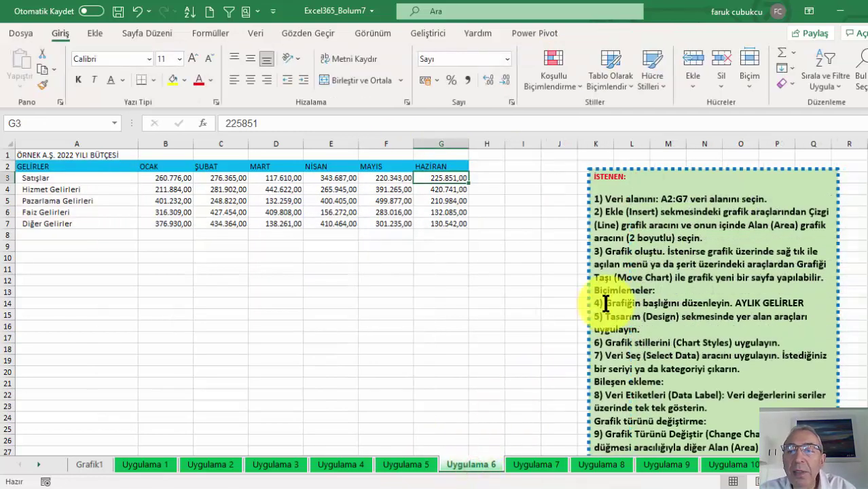
Step: Insert a 3-D area chart of the monthly revenue table A2:G7
left_click_drag(116, 166, 431, 221)
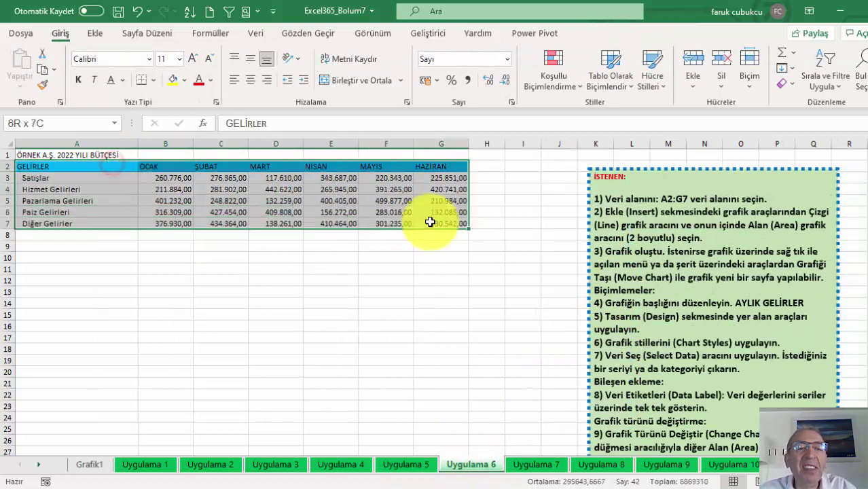
left_click(95, 33)
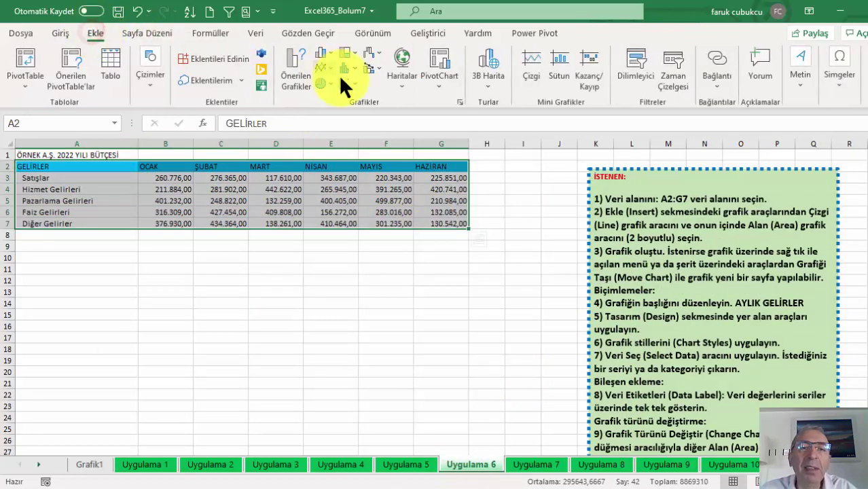
left_click(335, 67)
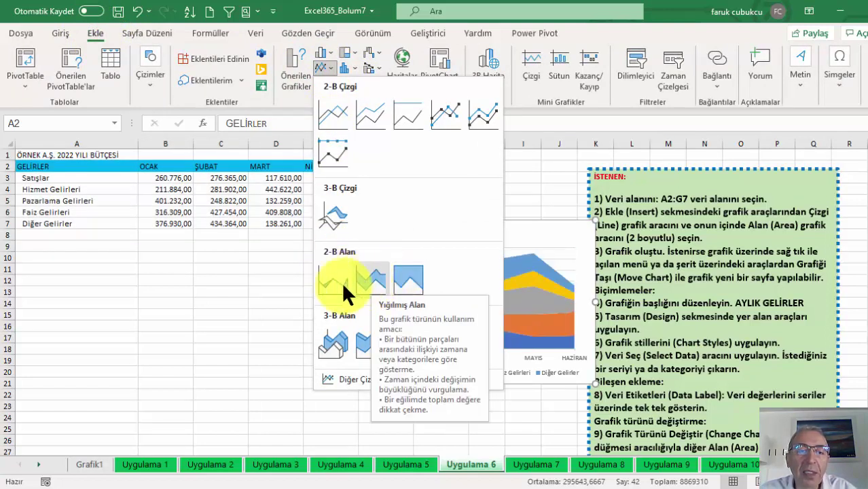
left_click(344, 343)
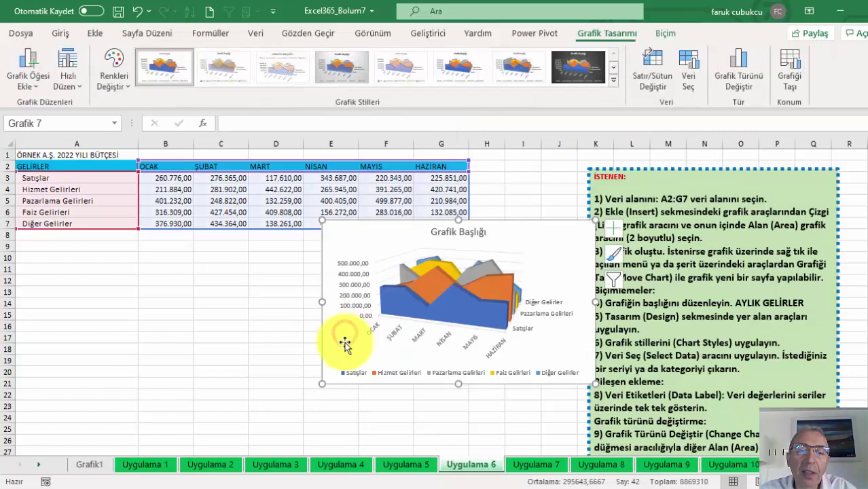
Step: Enlarge the area chart, place it below the table with the dark style, then go to Uygulama 7
left_click_drag(322, 384, 250, 419)
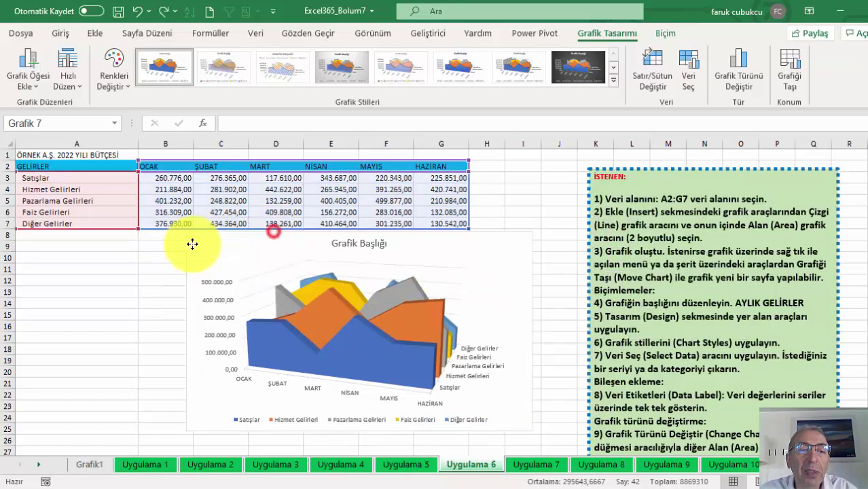
left_click_drag(283, 241, 132, 230)
left_click(568, 72)
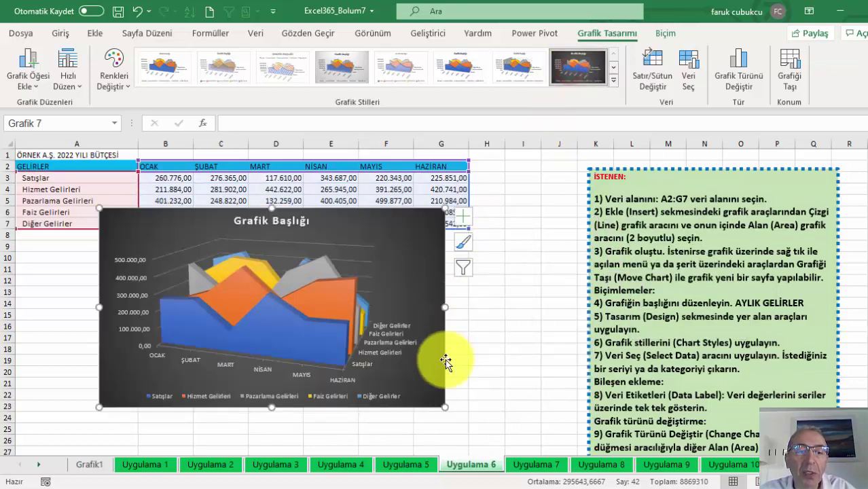
left_click_drag(445, 209, 466, 197)
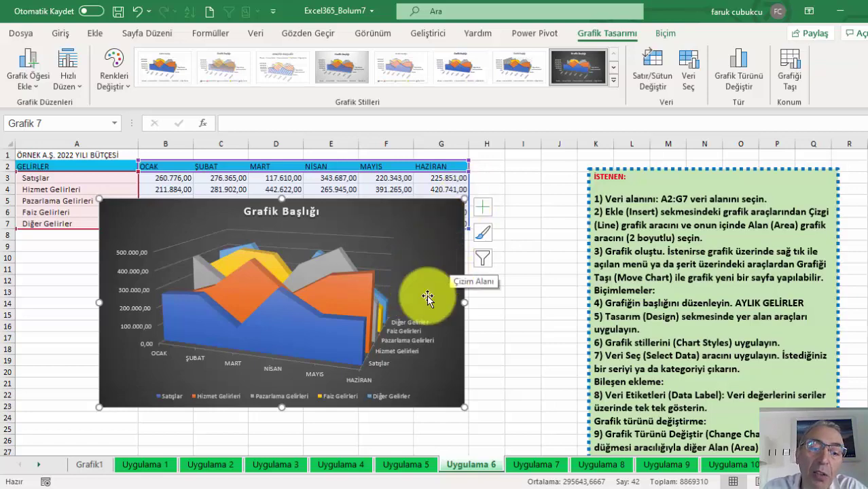
left_click(527, 465)
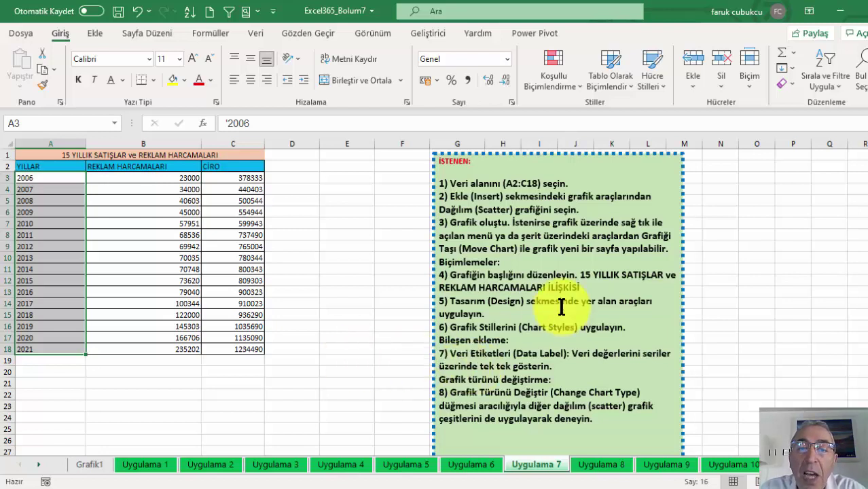
Step: Select the 15-year sales and advertising data range A2:C18
left_click(503, 212)
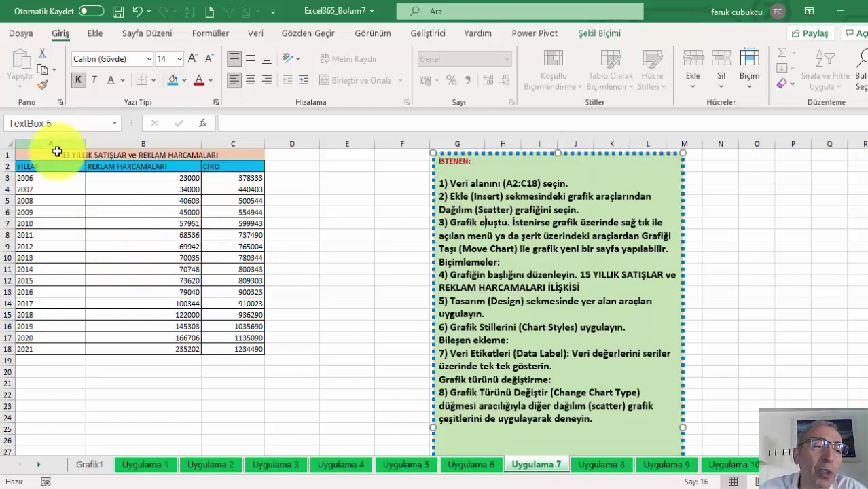
left_click_drag(108, 166, 233, 200)
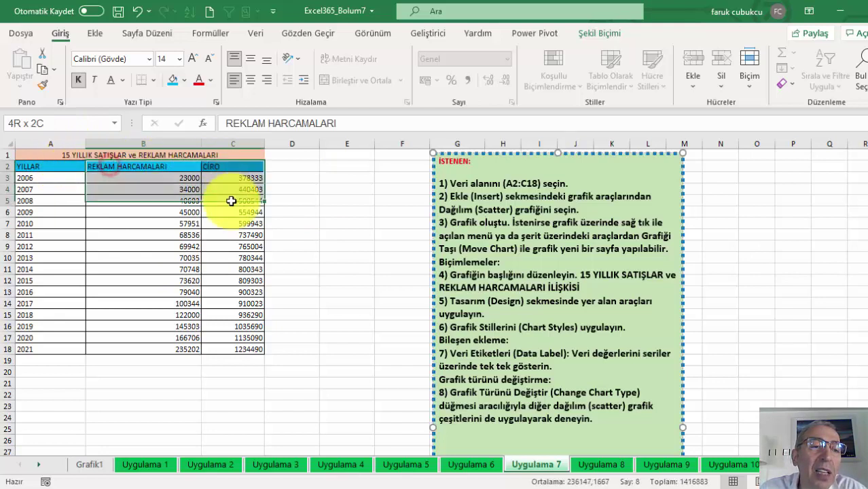
left_click_drag(52, 167, 182, 224)
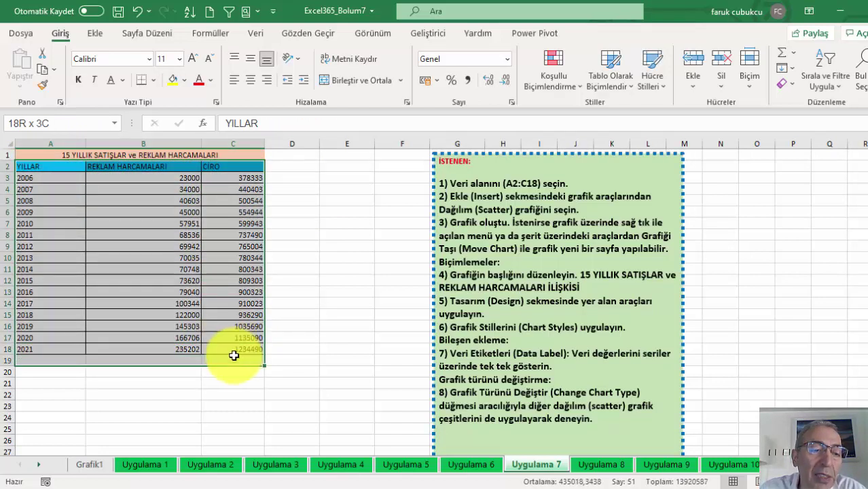
left_click_drag(231, 340, 232, 347)
Step: Insert a basic X Y scatter chart from the All Charts list
left_click(96, 34)
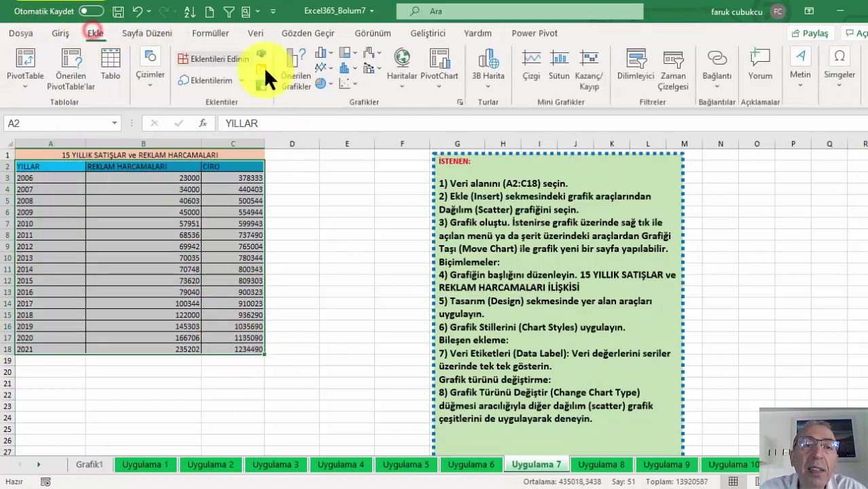
left_click(355, 67)
left_click(355, 66)
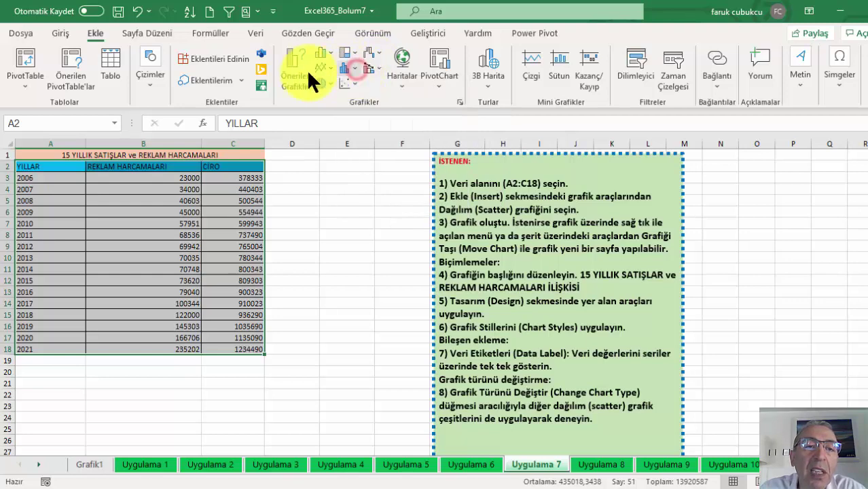
left_click(297, 55)
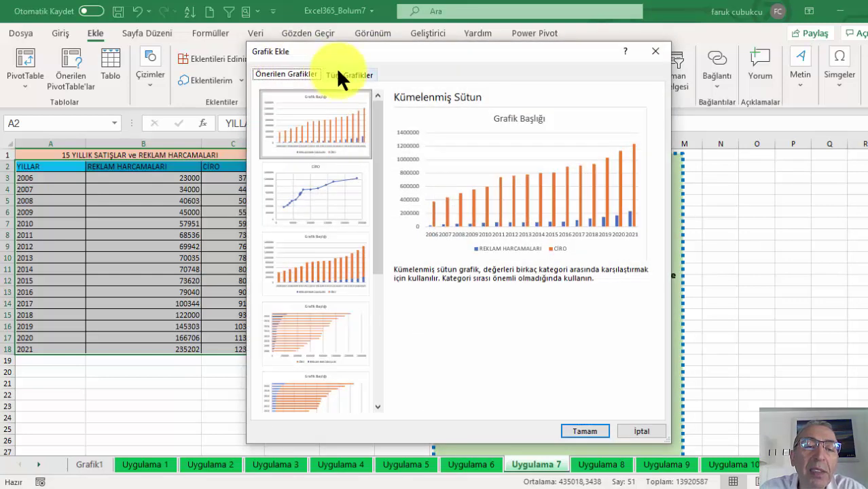
left_click(336, 69)
left_click(299, 207)
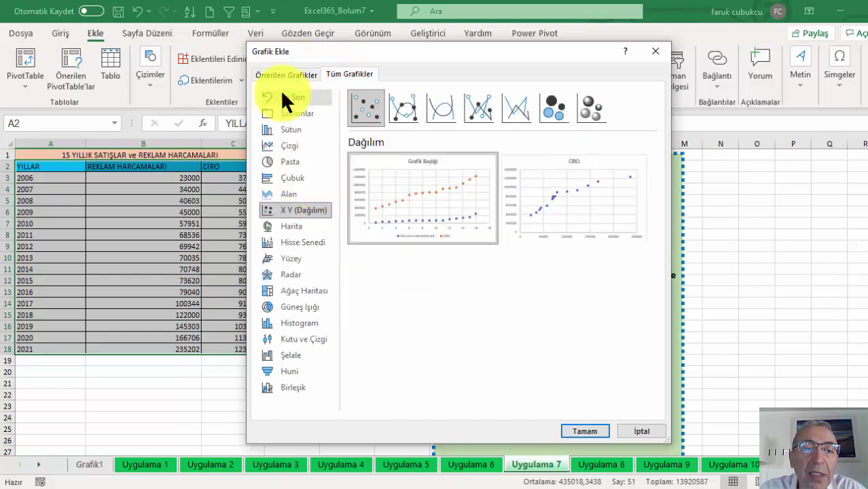
mouse_move(415, 187)
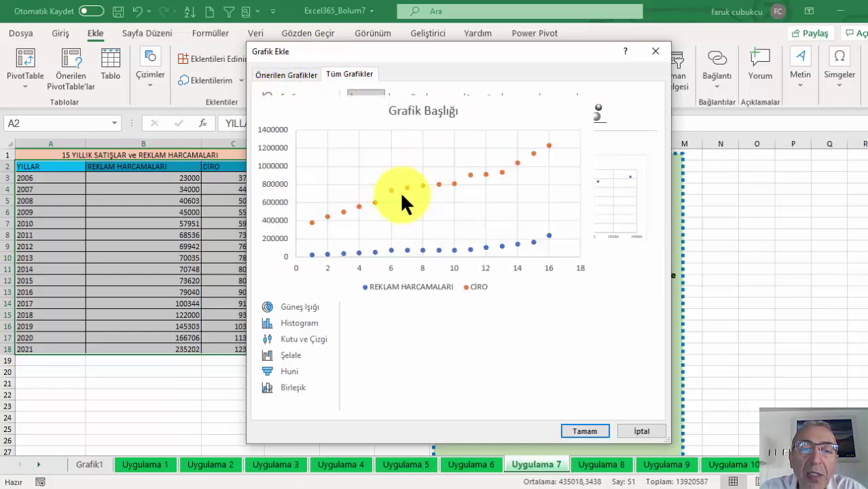
left_click(582, 428)
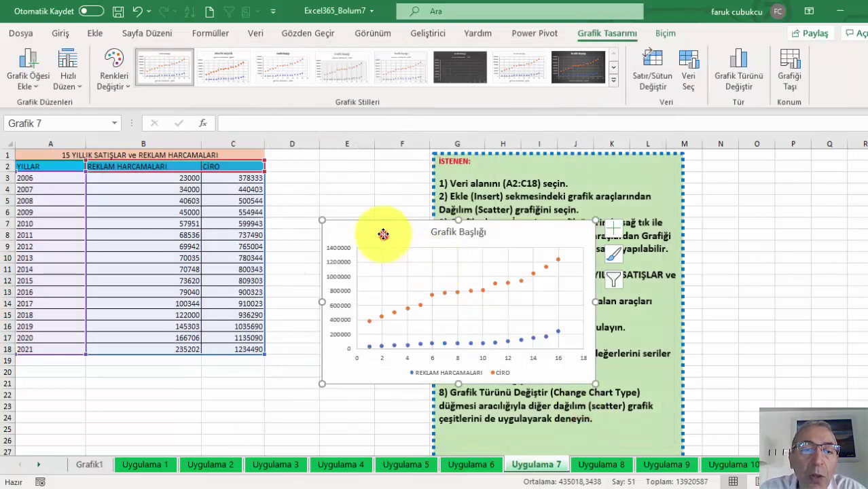
Step: Enlarge the scatter chart, widen column C, and set the chart beside the data table
left_click_drag(409, 254, 421, 203)
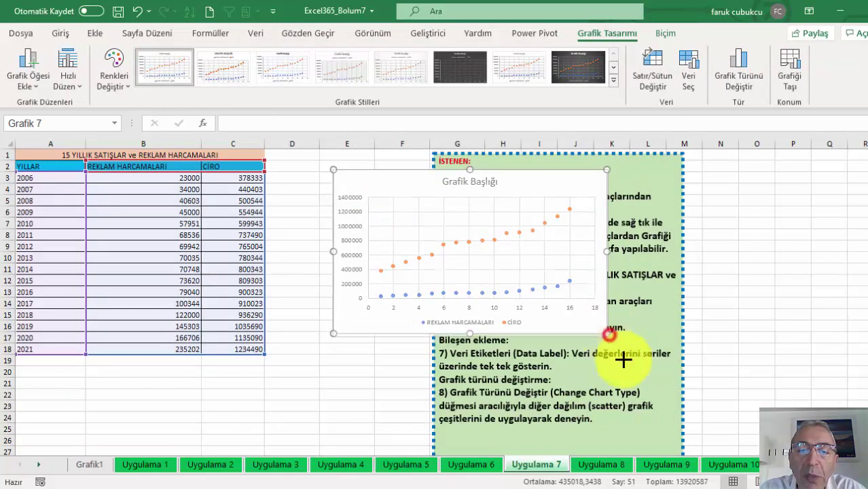
left_click_drag(608, 334, 637, 379)
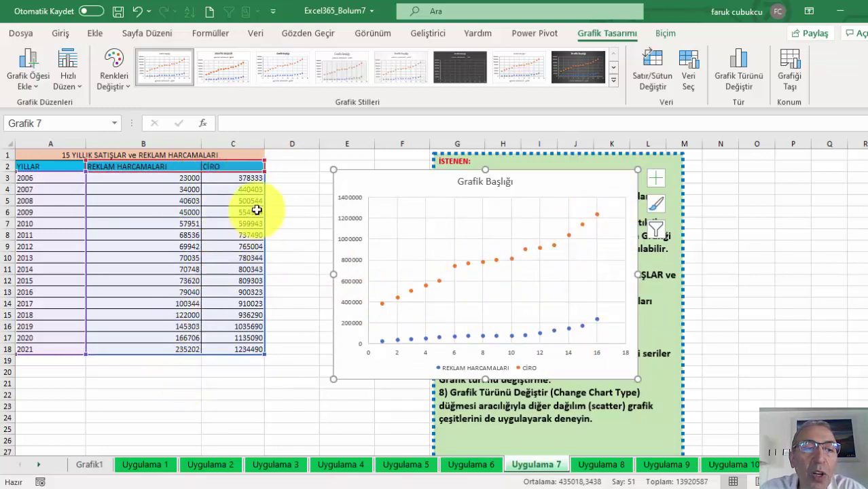
left_click_drag(265, 144, 302, 147)
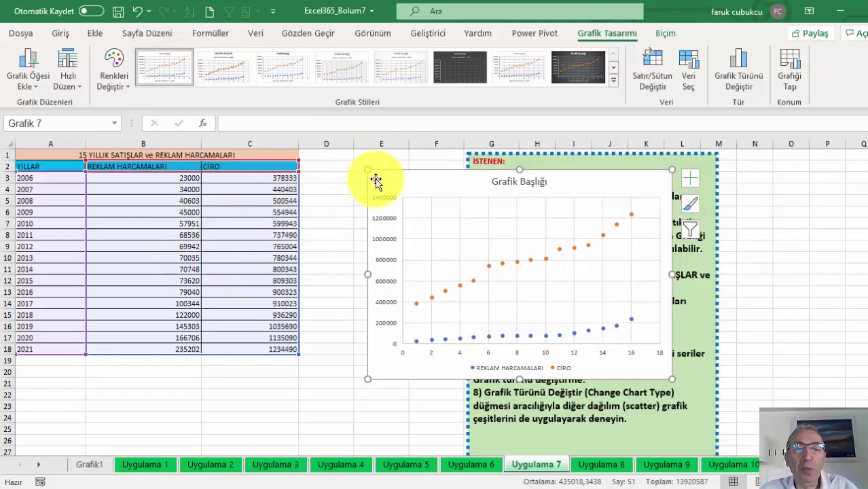
left_click_drag(373, 175, 360, 162)
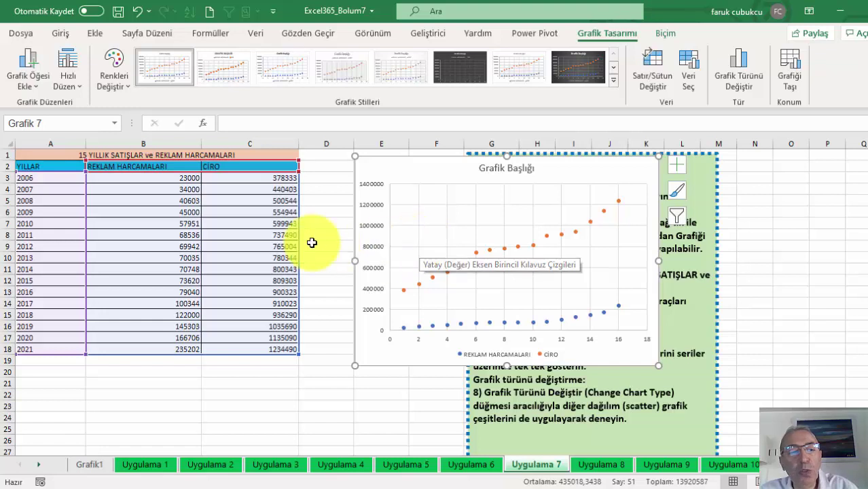
left_click(171, 189)
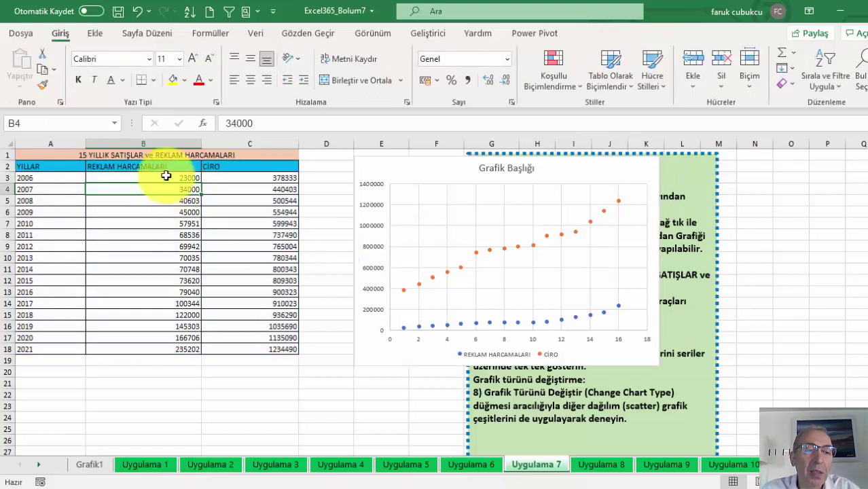
Step: Move the scatter chart further right, clear of the data table
left_click_drag(166, 176, 142, 349)
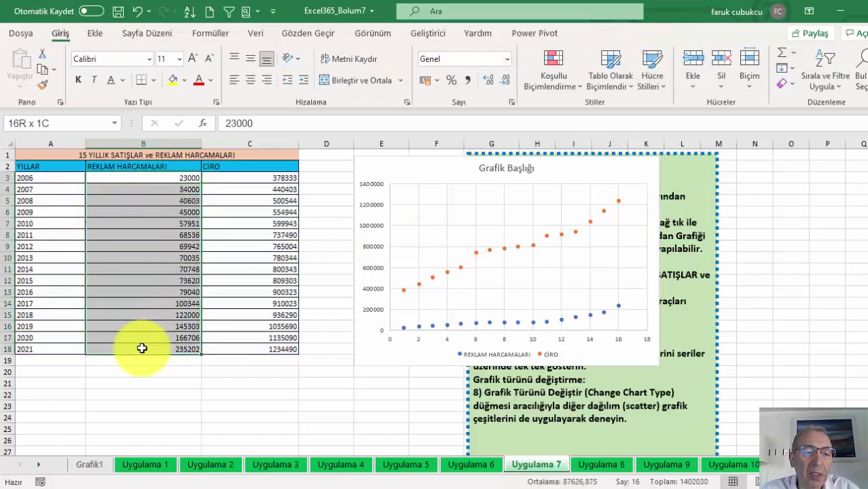
left_click(318, 178)
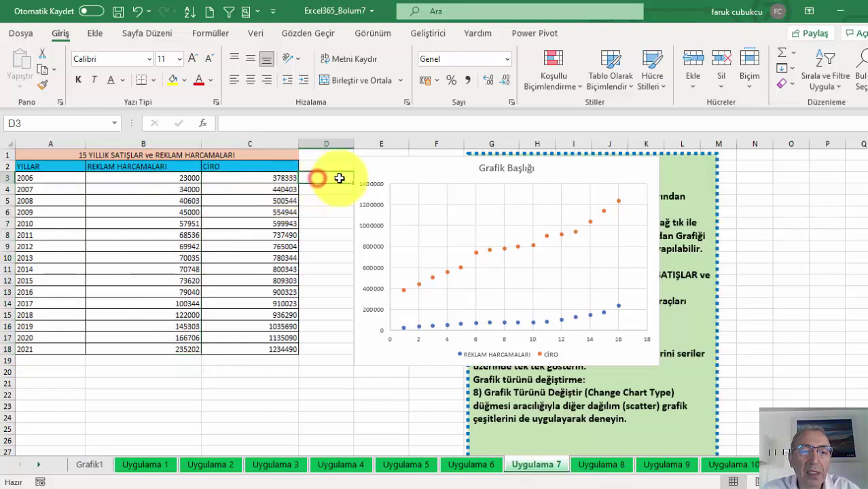
left_click_drag(374, 167, 443, 174)
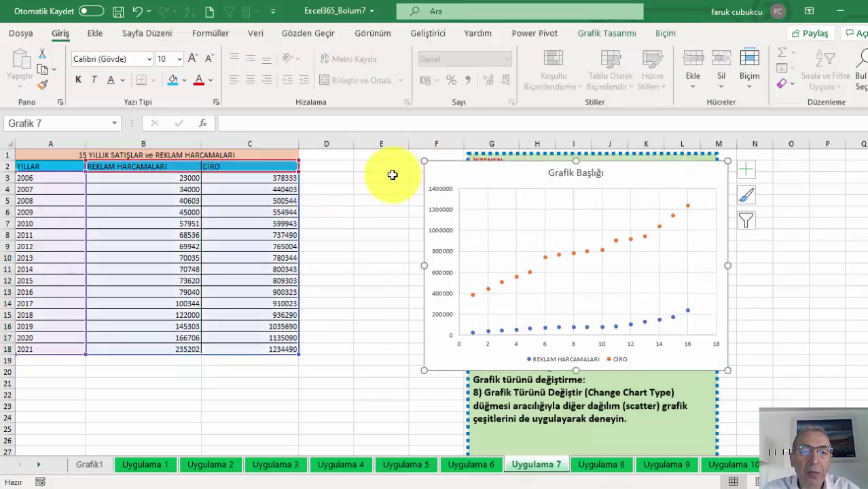
left_click(330, 177)
Step: Enter 300000 and 220000 in B3:B4, trial-fill the trend down, then undo it
left_click_drag(170, 177, 183, 198)
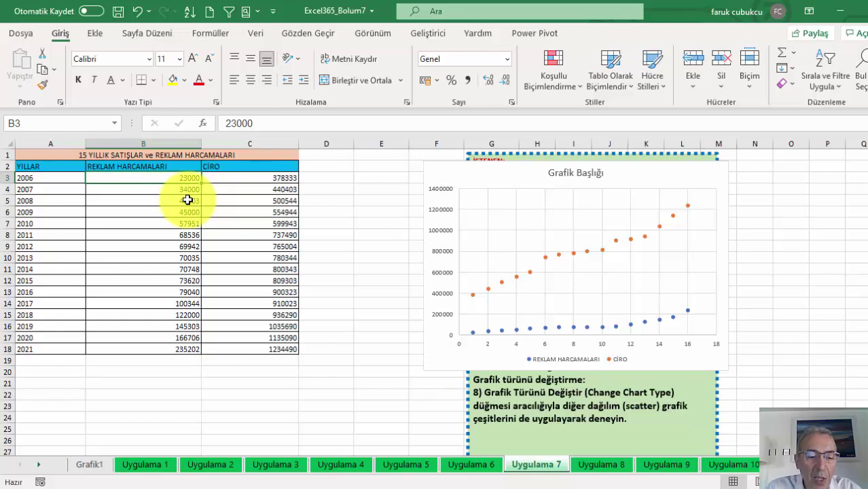
type("30")
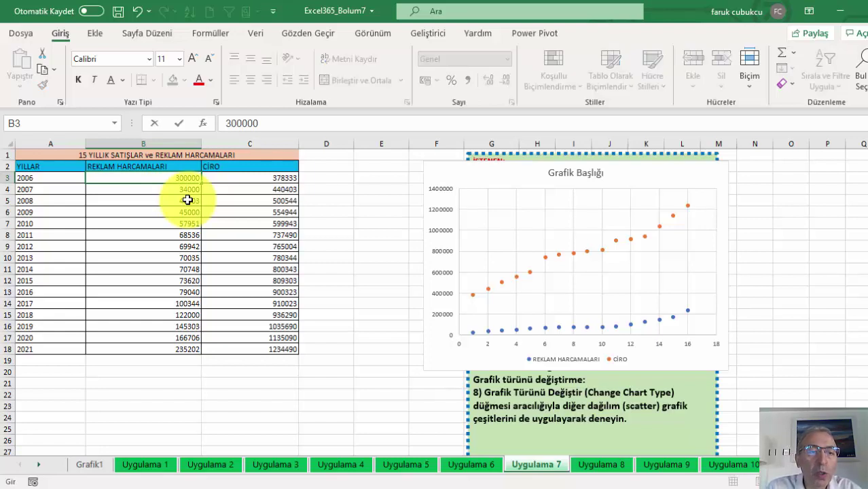
key("Return")
type("22")
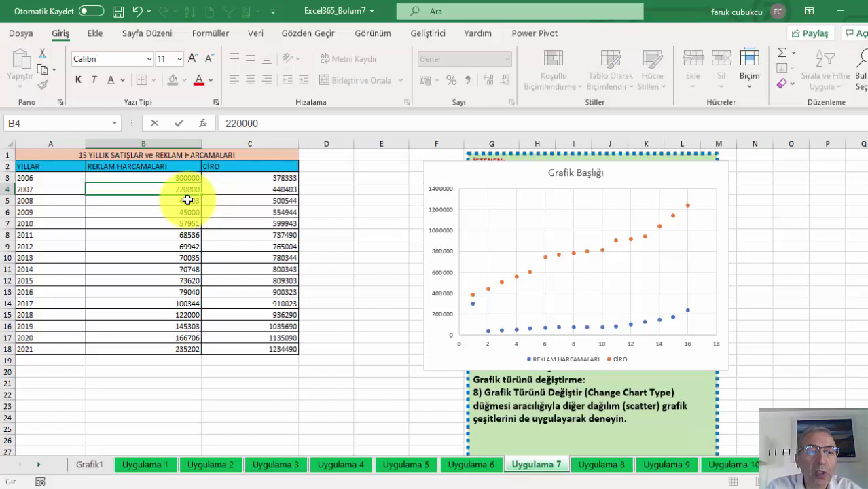
key("Return")
left_click_drag(187, 178, 187, 340)
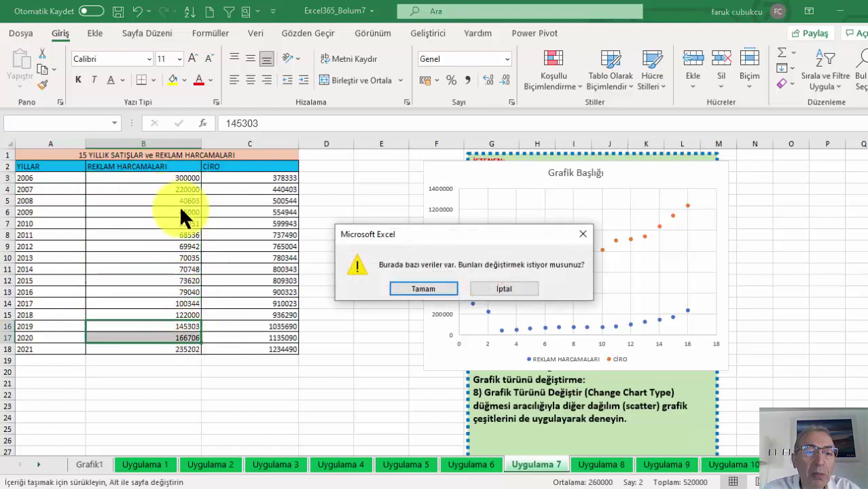
left_click(515, 290)
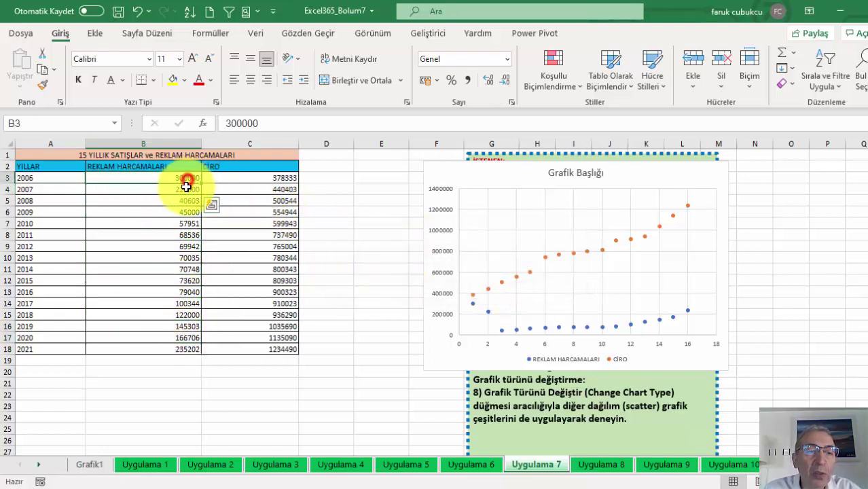
left_click_drag(200, 194, 187, 353)
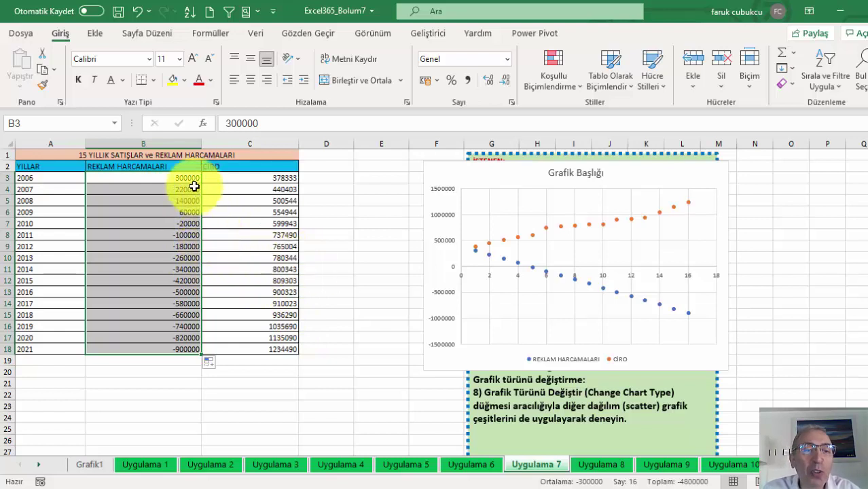
key("ctrl+z")
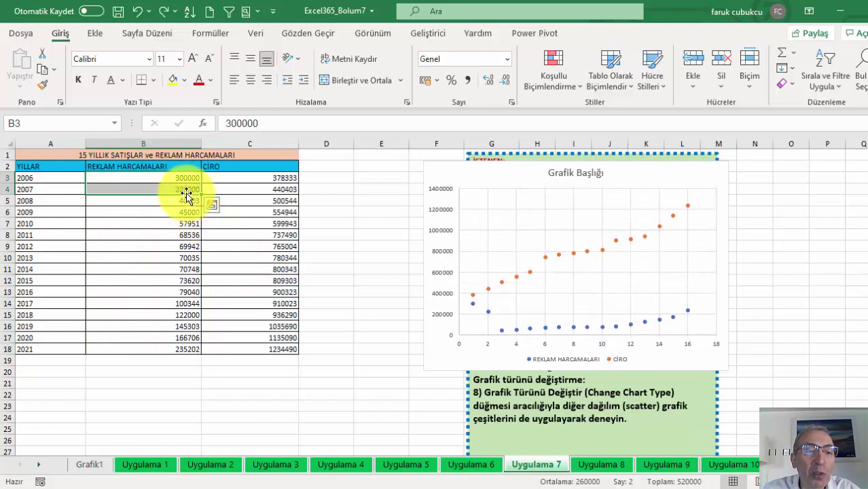
Step: Change the 2007 spend in B4 to 267000 and fill the B3:B4 trend down to B18
left_click(178, 191)
type("2")
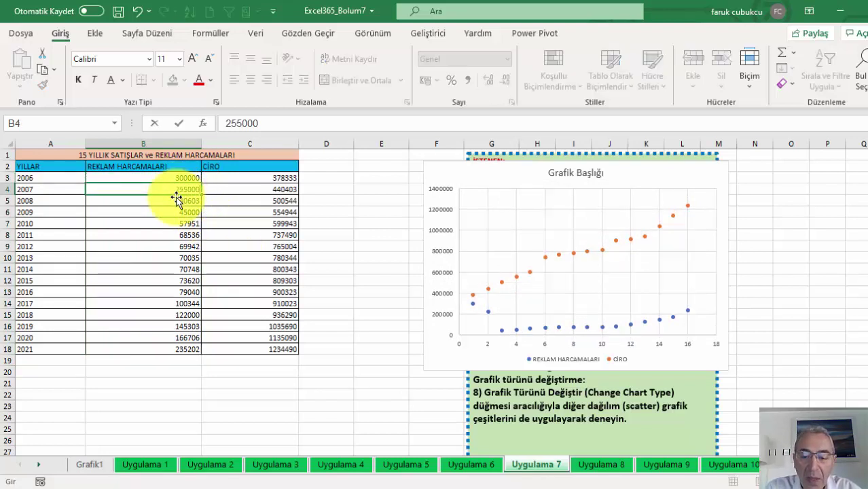
key("Return")
left_click(184, 190)
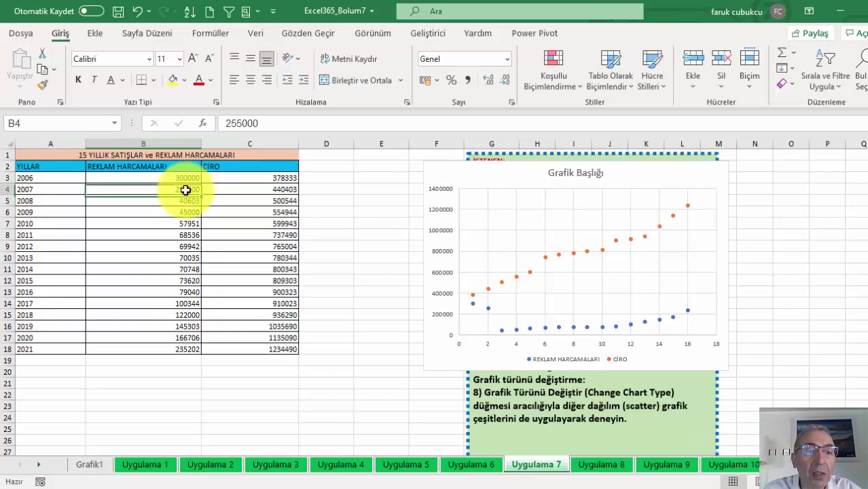
type("2")
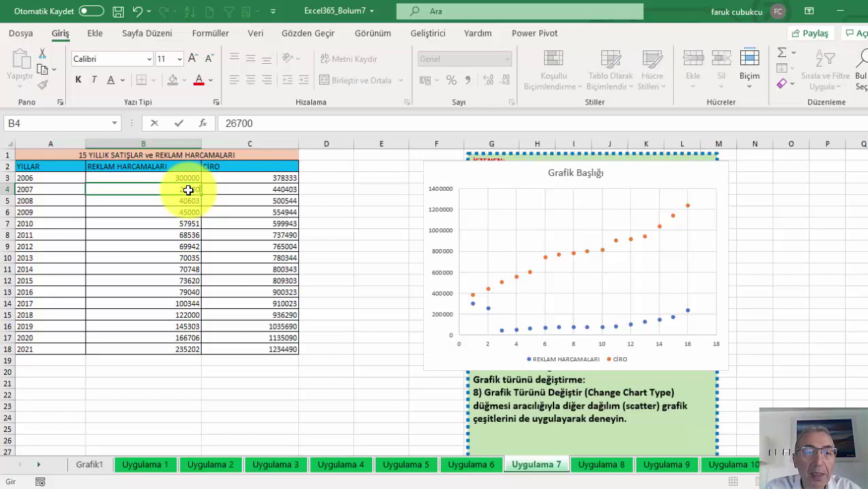
type("0")
key("Return")
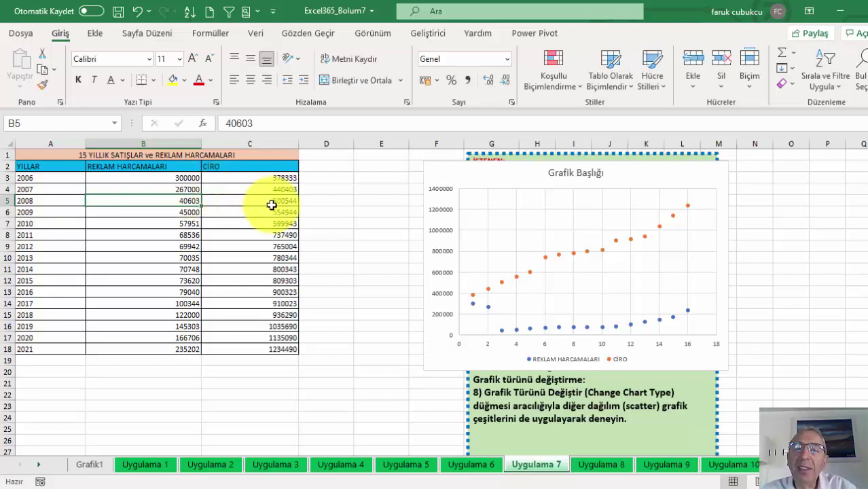
left_click_drag(183, 178, 197, 354)
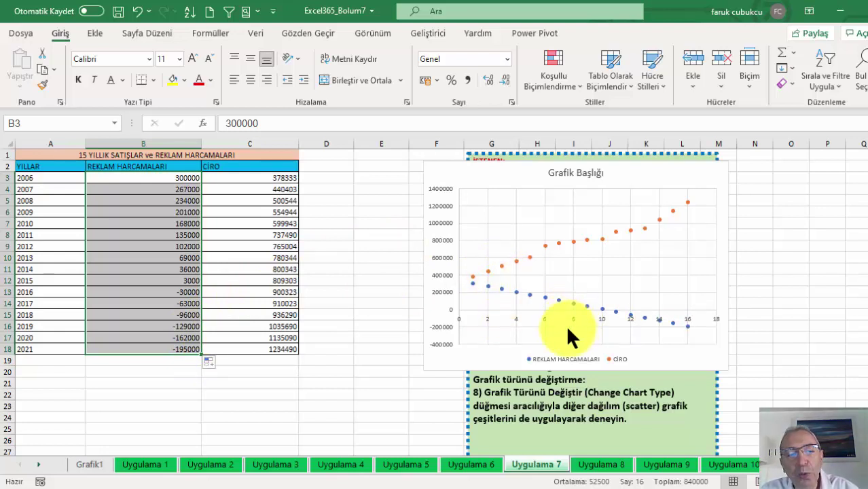
left_click(189, 189)
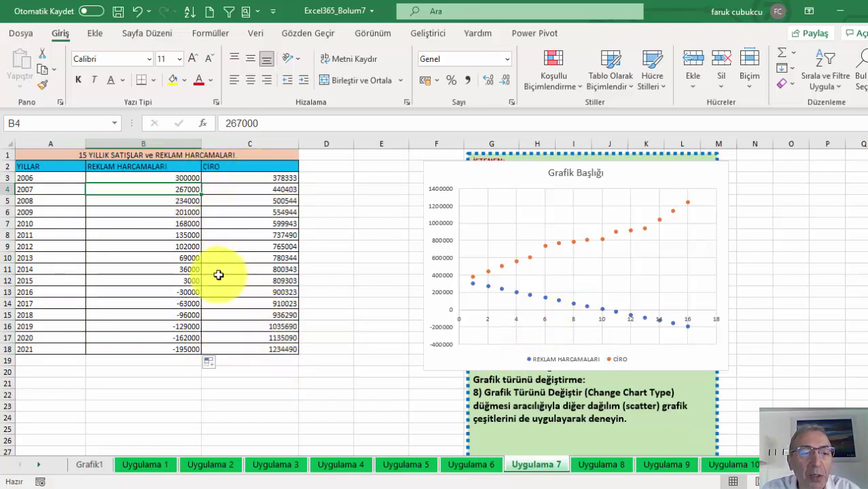
Step: Copy the 2015 value 3000 in B12 down through 2021 in B18
left_click(191, 280)
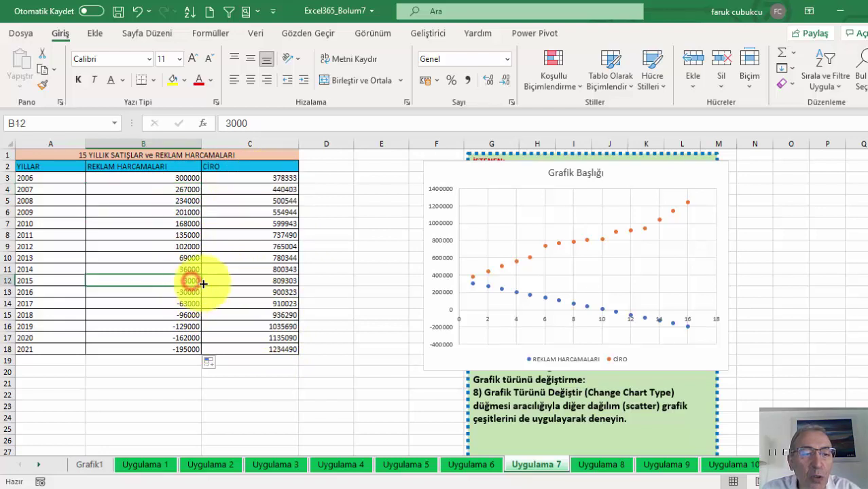
left_click_drag(203, 284, 197, 352)
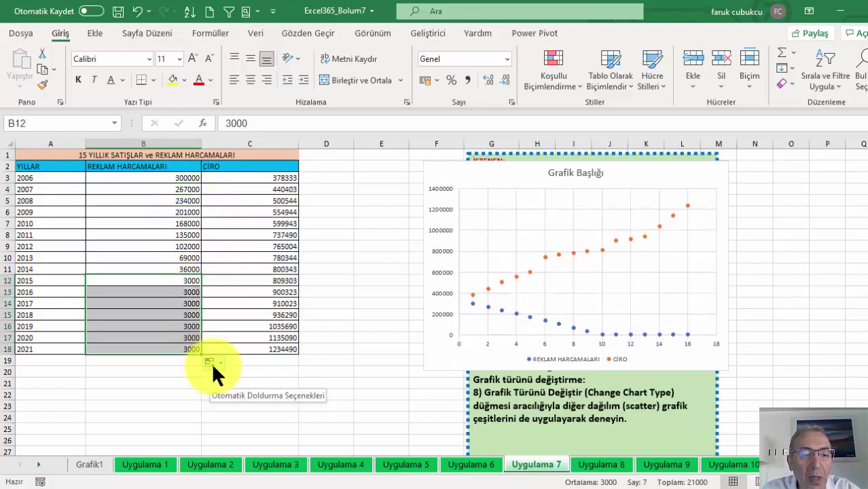
left_click(234, 245)
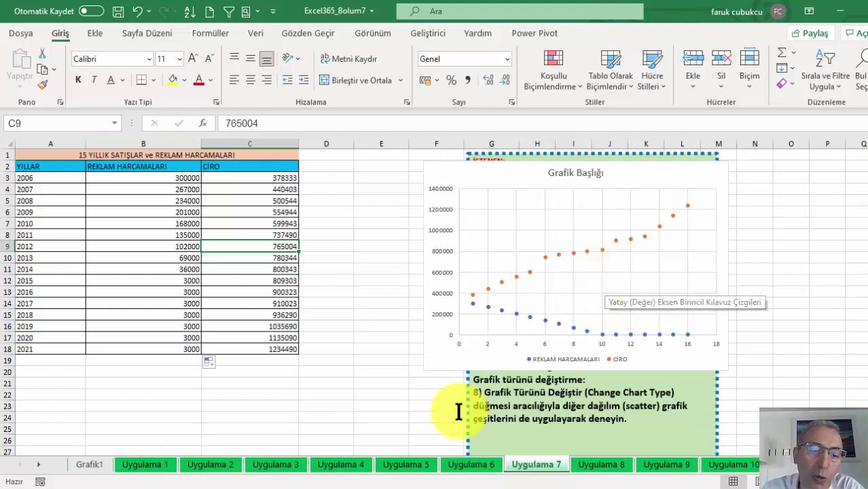
Step: On Uygulama 8, insert a bubble chart from the data range B2:D7
left_click(600, 465)
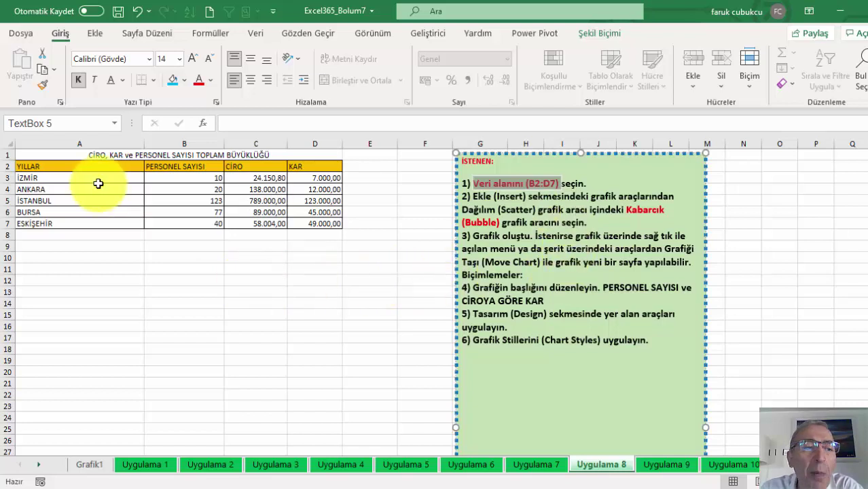
mouse_move(92, 165)
left_mouse_down()
mouse_move(261, 202)
mouse_move(299, 222)
left_mouse_up()
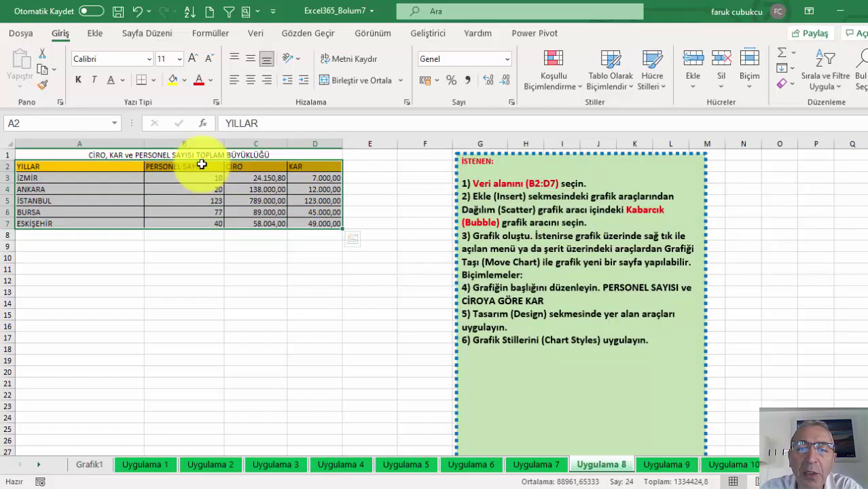
left_click_drag(202, 164, 304, 223)
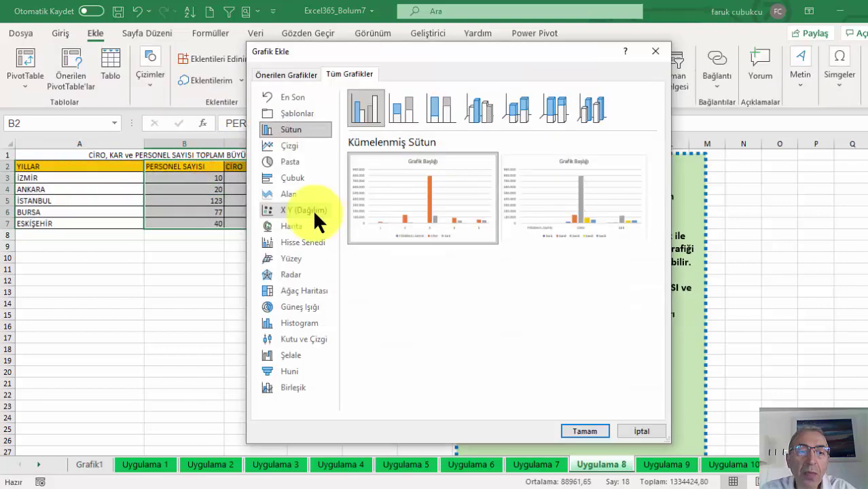
left_click(312, 211)
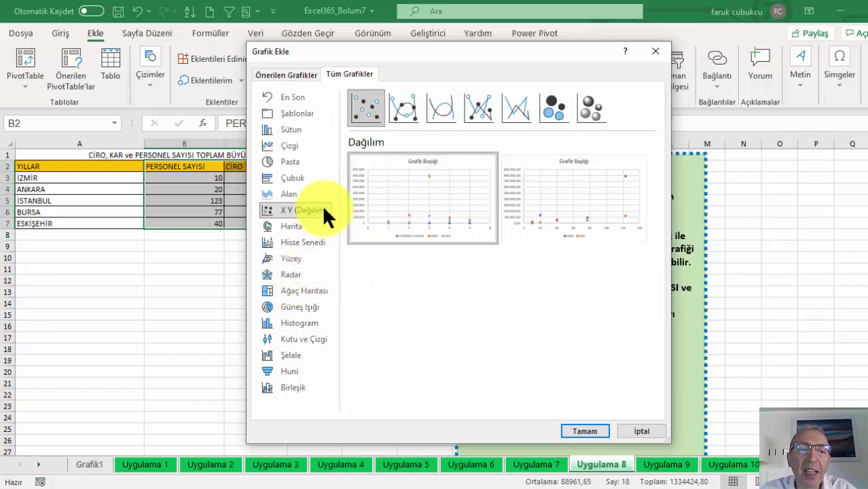
left_click(556, 108)
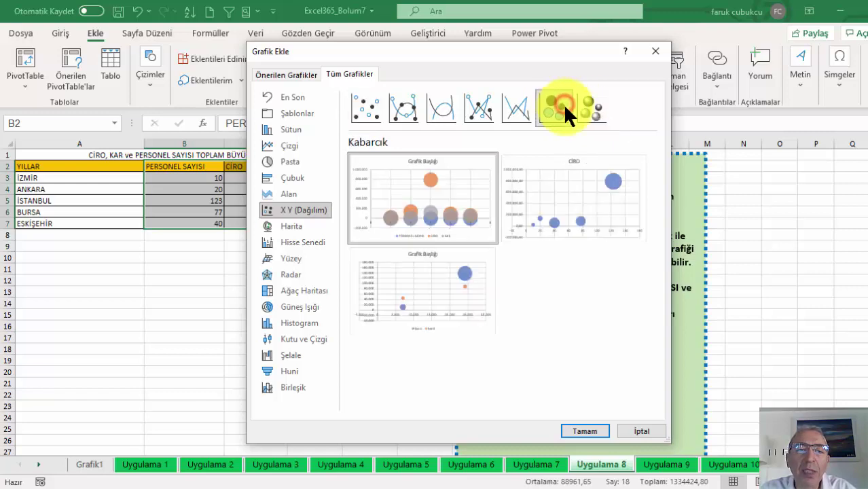
left_click(582, 433)
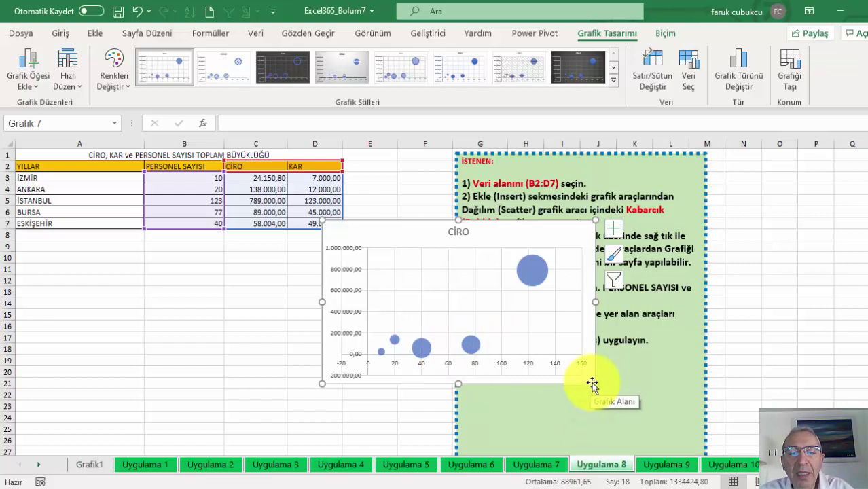
Step: Enlarge the CİRO bubble chart slightly and nudge it up and left
left_click_drag(595, 383, 608, 399)
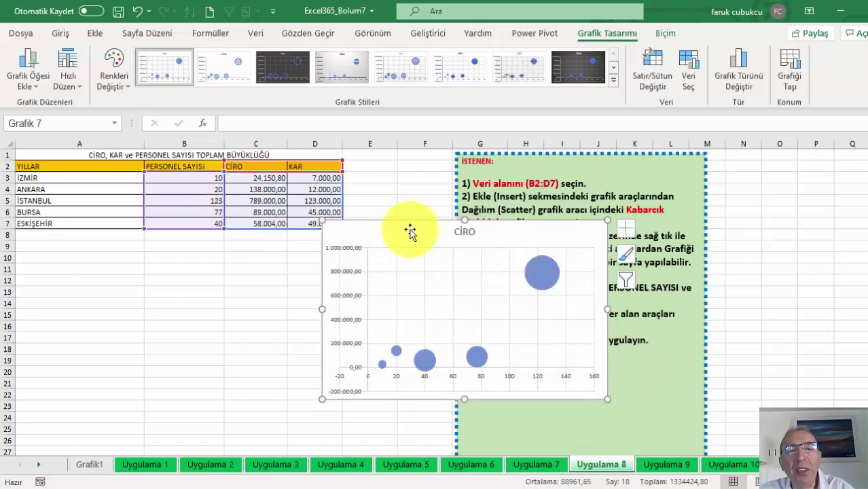
left_click_drag(389, 221, 354, 206)
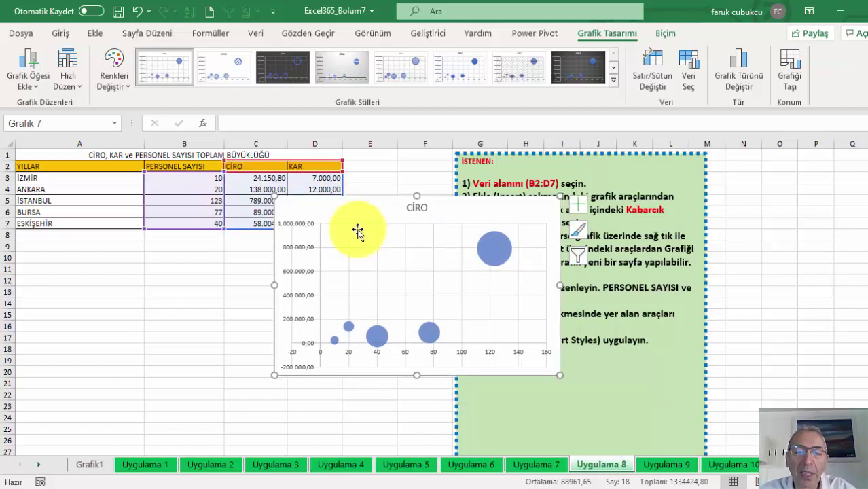
left_click(43, 467)
Step: On Uygulama 9, insert a High-Low-Close stock chart from A2:D6
left_click(43, 467)
left_click(415, 466)
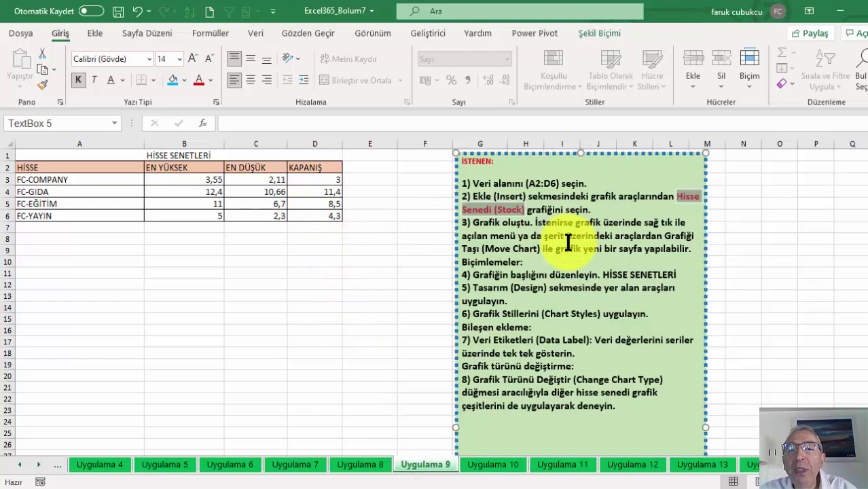
left_click_drag(108, 164, 329, 214)
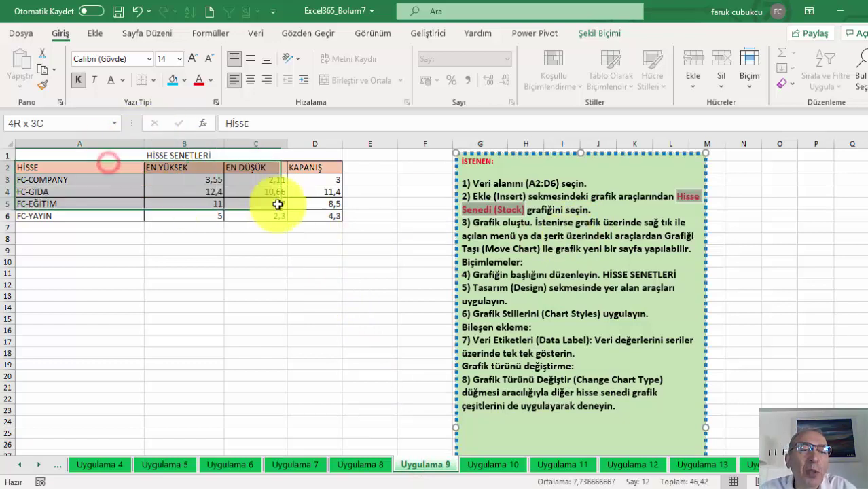
left_click(94, 33)
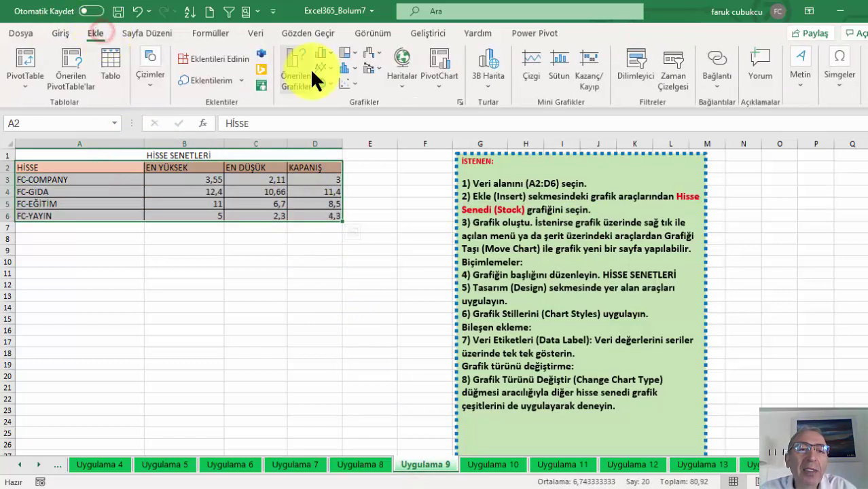
left_click(293, 66)
left_click(344, 75)
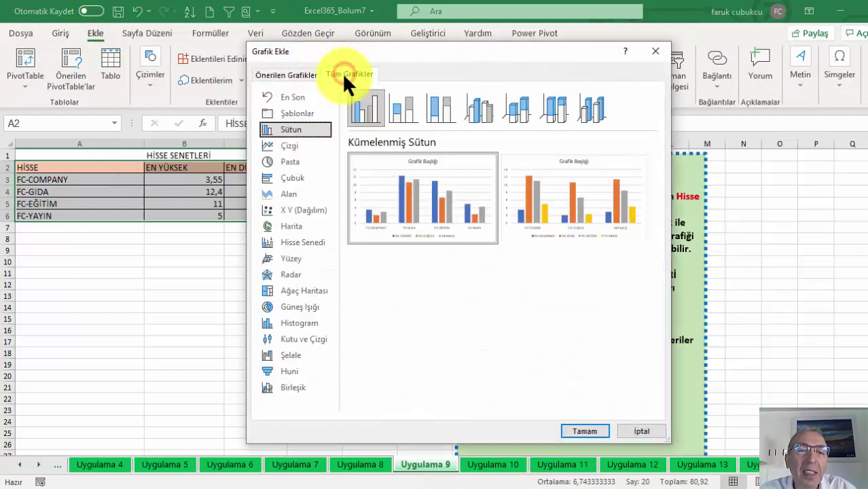
left_click(299, 241)
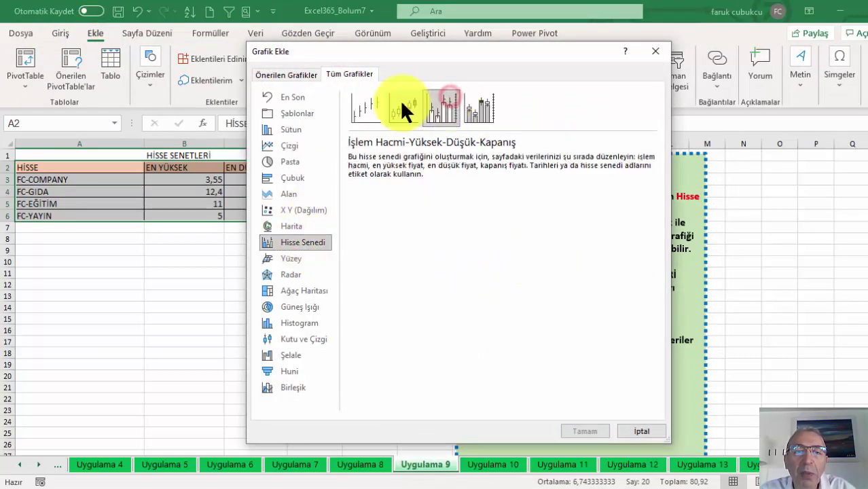
left_click(376, 108)
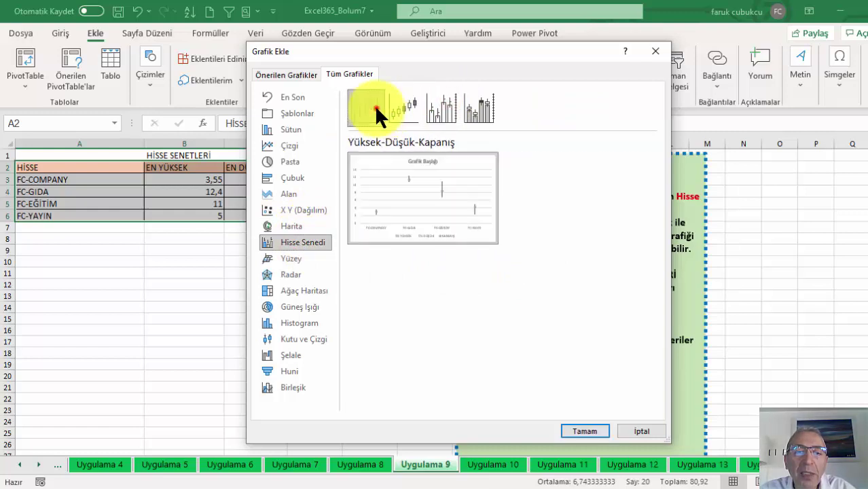
left_click(582, 433)
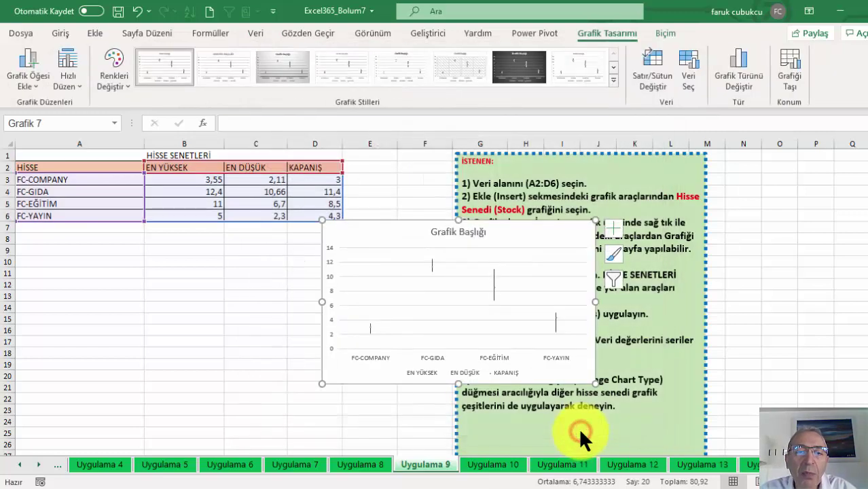
Step: Enlarge the stock chart, apply the dark style, then go to Uygulama 10
left_click_drag(593, 384, 632, 419)
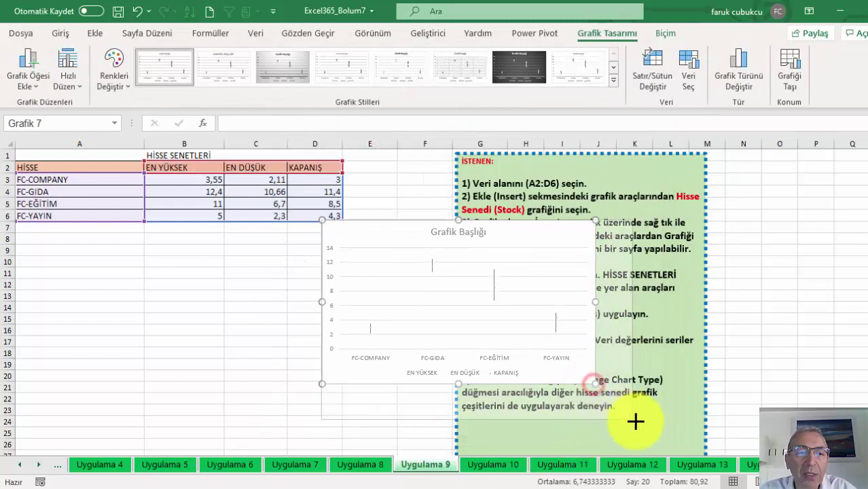
left_click(514, 63)
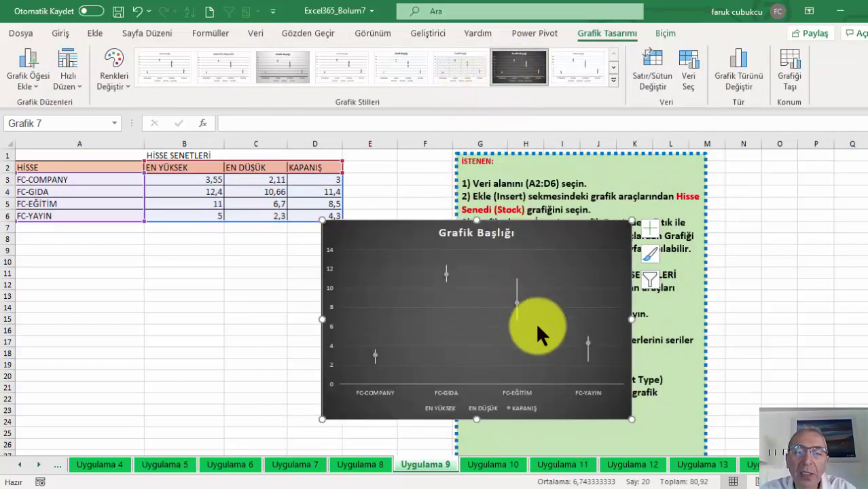
left_click(485, 466)
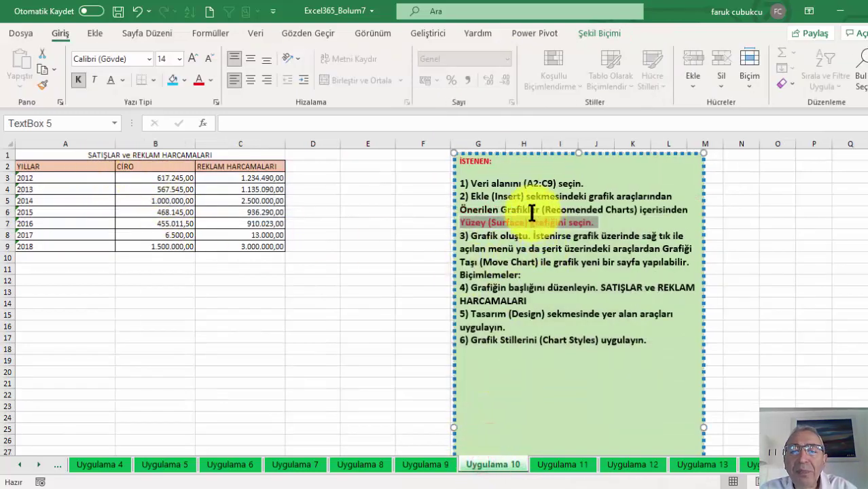
Step: Insert a 3-D surface chart from the sales and advertising data A2:C9
left_click_drag(102, 166, 270, 248)
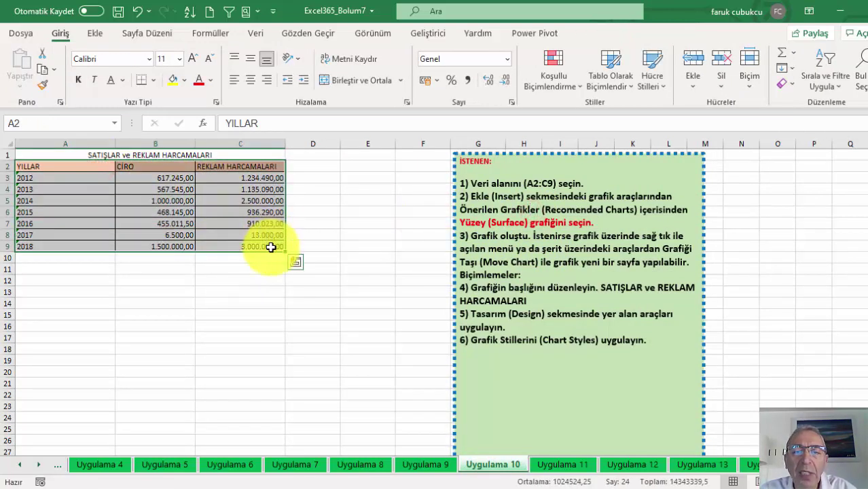
left_click(103, 34)
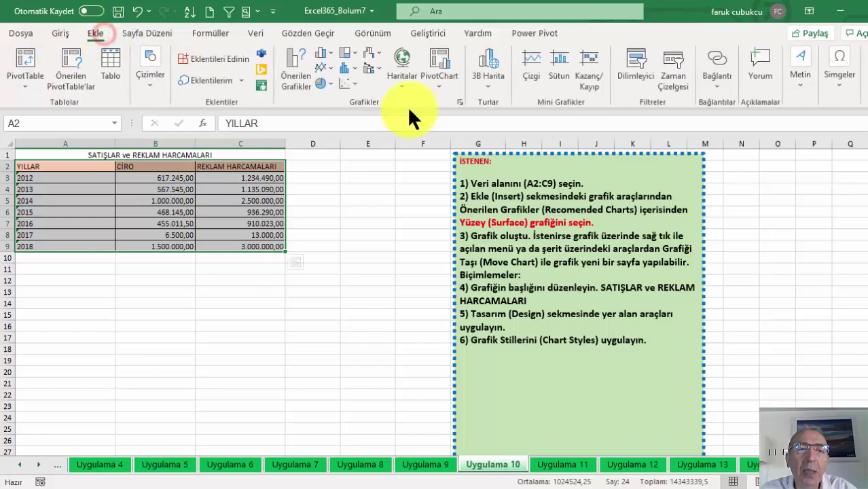
left_click(330, 68)
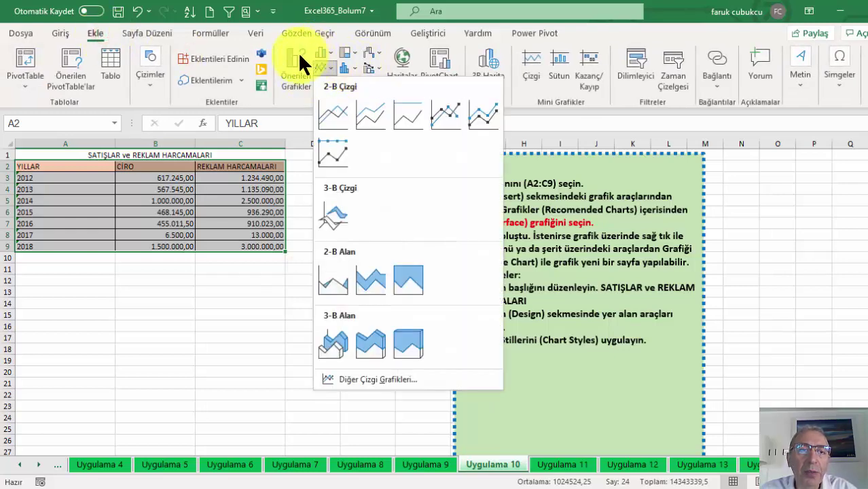
left_click(299, 57)
left_click(349, 73)
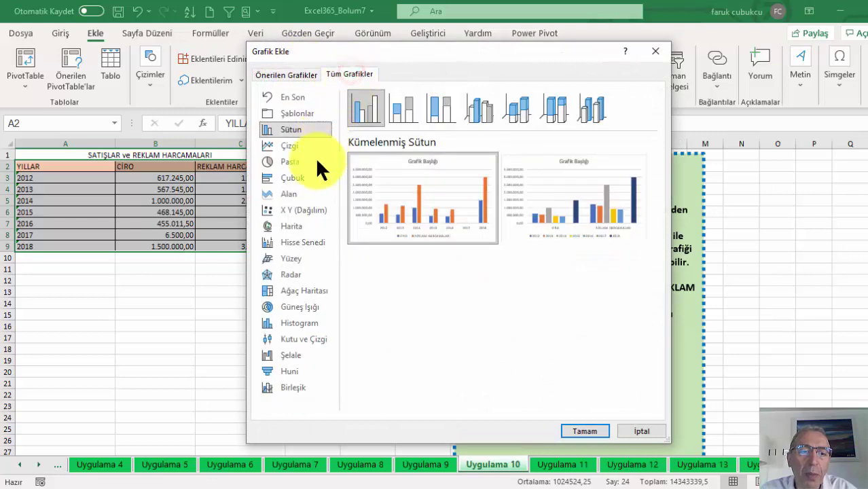
left_click(299, 259)
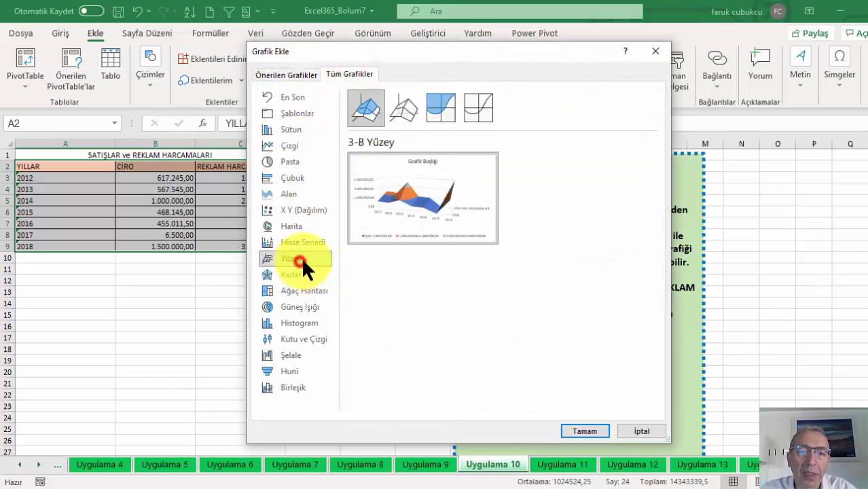
left_click(597, 428)
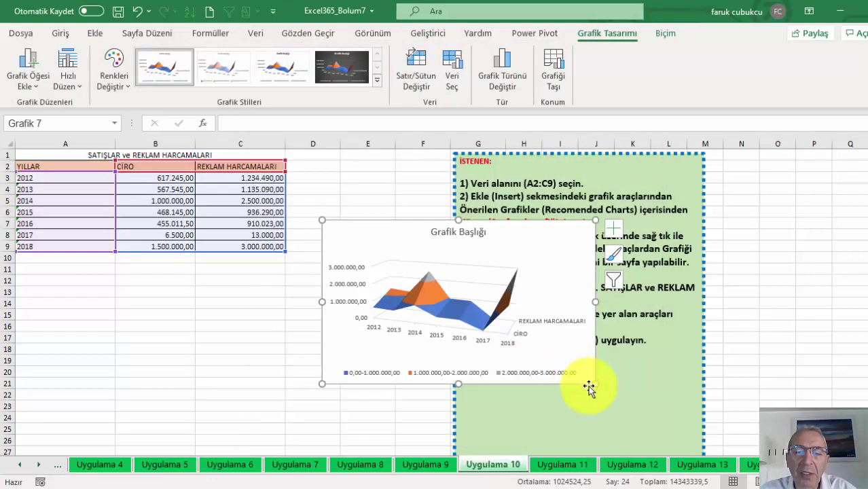
Step: Enlarge the surface chart, apply the dark style, and place it over columns A–C
left_click_drag(591, 385, 629, 433)
left_click(330, 64)
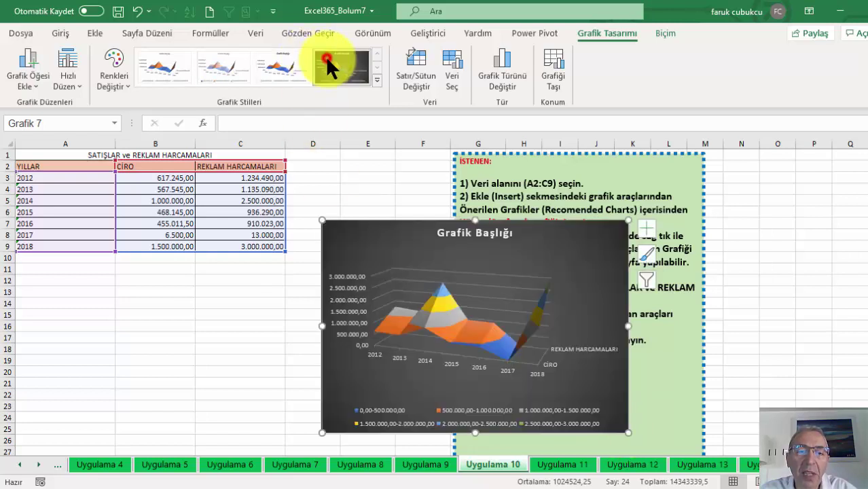
left_click_drag(326, 223, 292, 165)
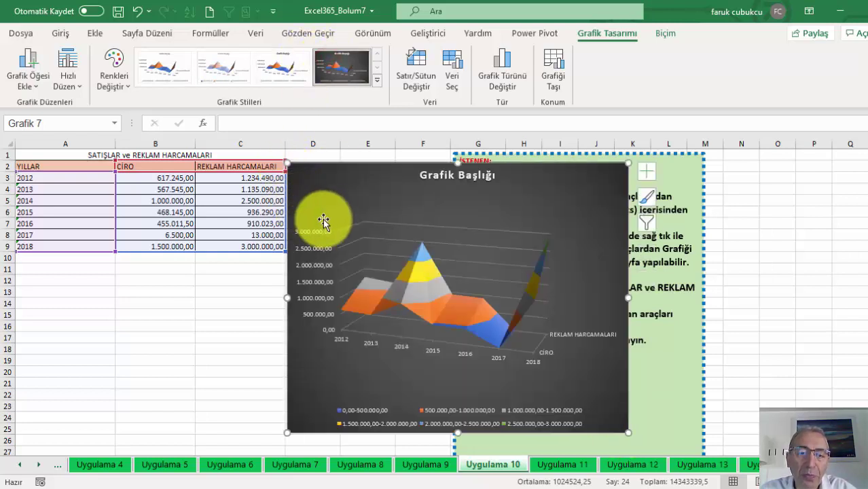
left_click_drag(319, 191, 360, 192)
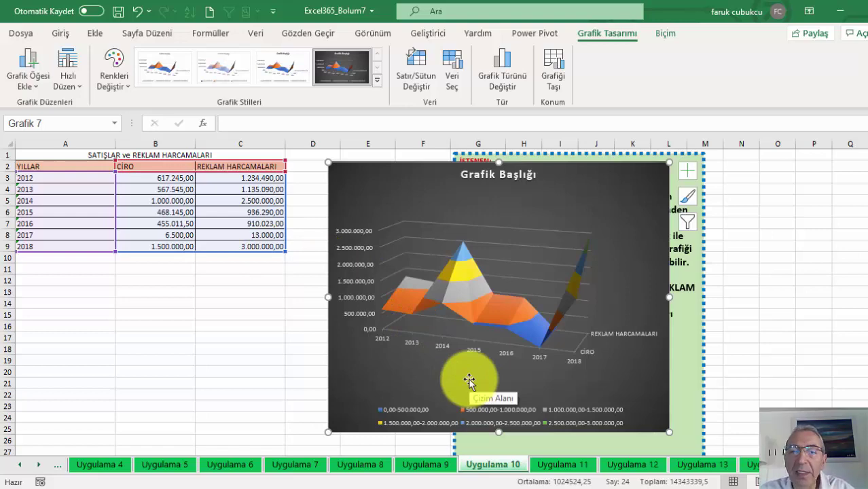
left_click_drag(384, 202, 132, 232)
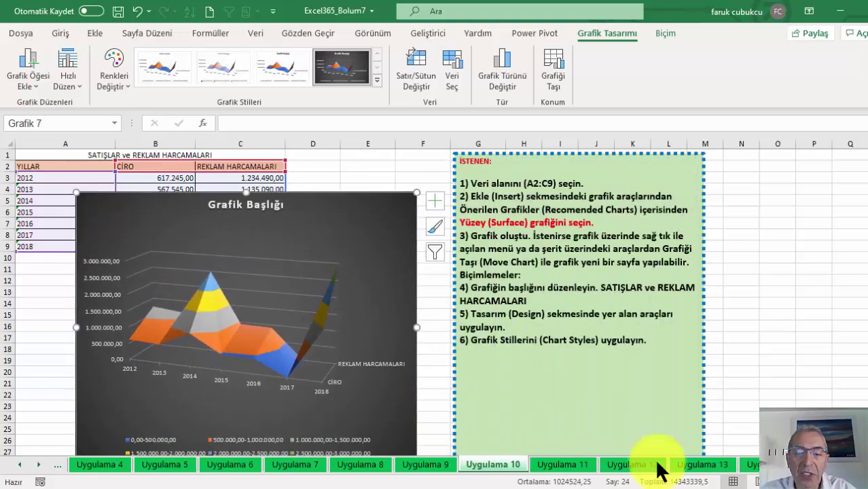
Step: On Uygulama 11, select the TEDARİKÇİ DEĞERLENDİRME supplier scores in A2:G10
left_click(558, 466)
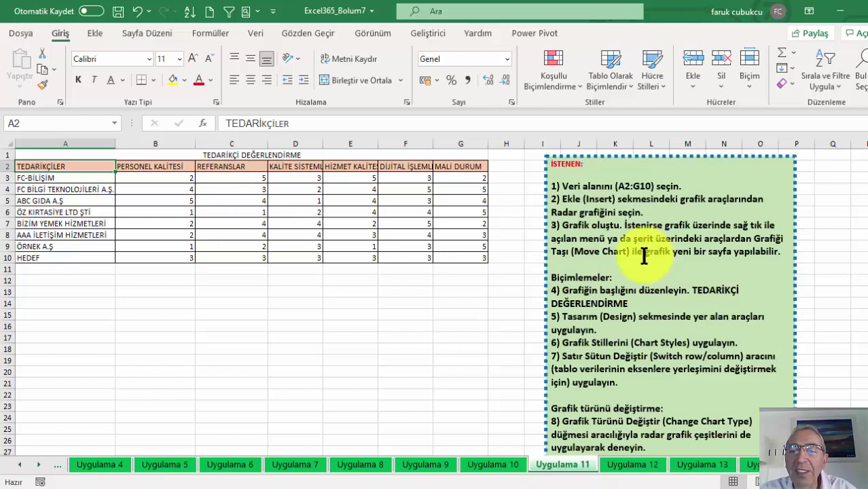
left_click(97, 165)
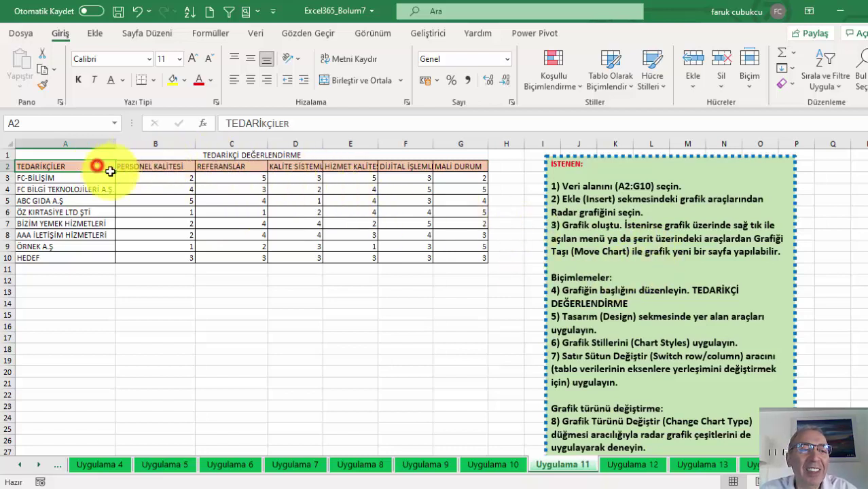
left_click_drag(110, 171, 483, 257)
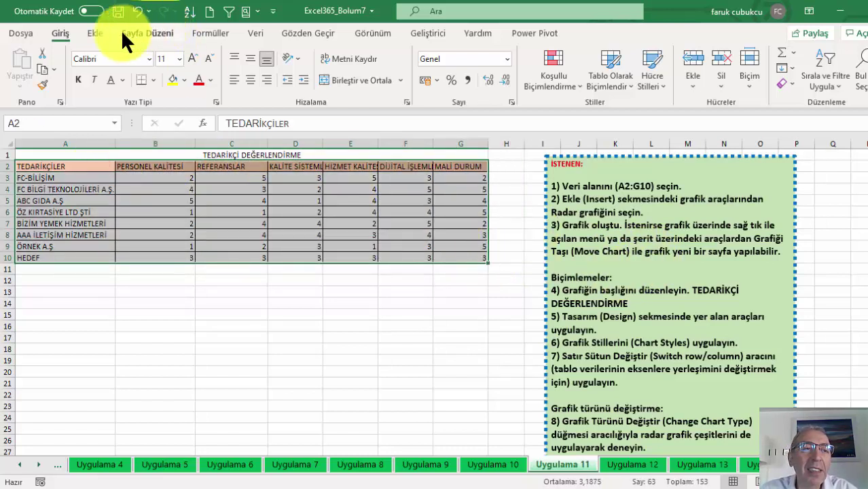
Step: Insert a Radar with Markers chart of the A2:G10 supplier scores from All Charts
left_click(95, 33)
left_click(296, 63)
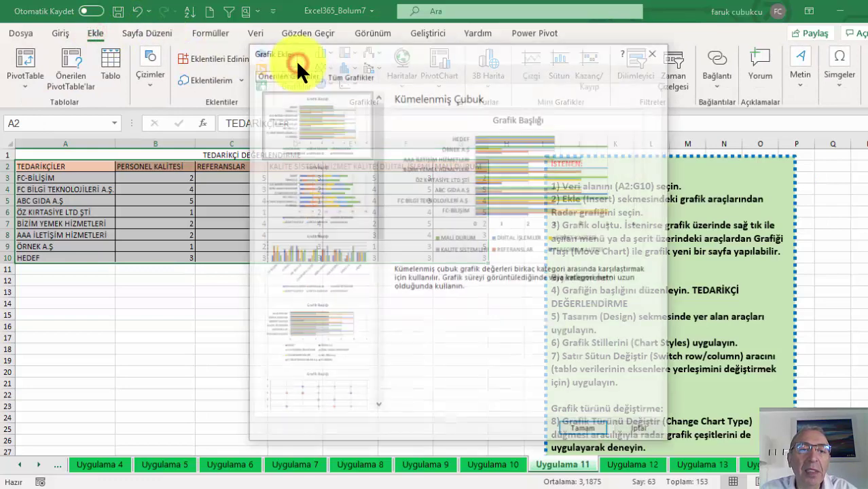
left_click(350, 72)
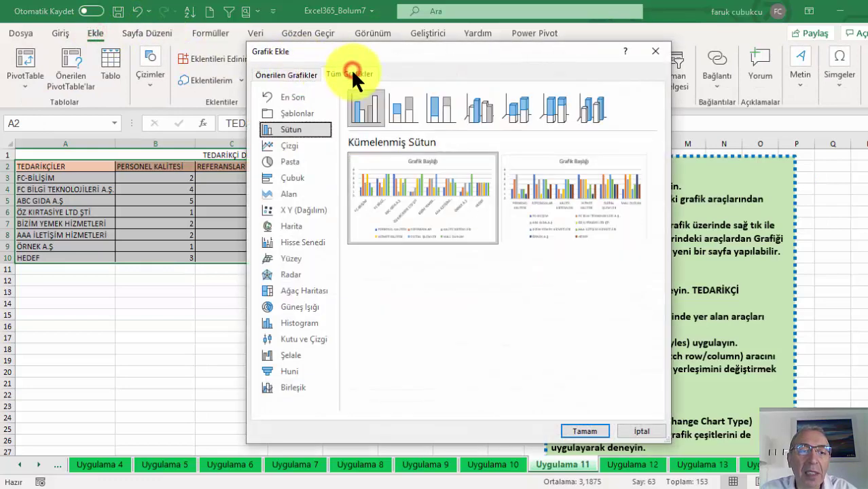
left_click(292, 274)
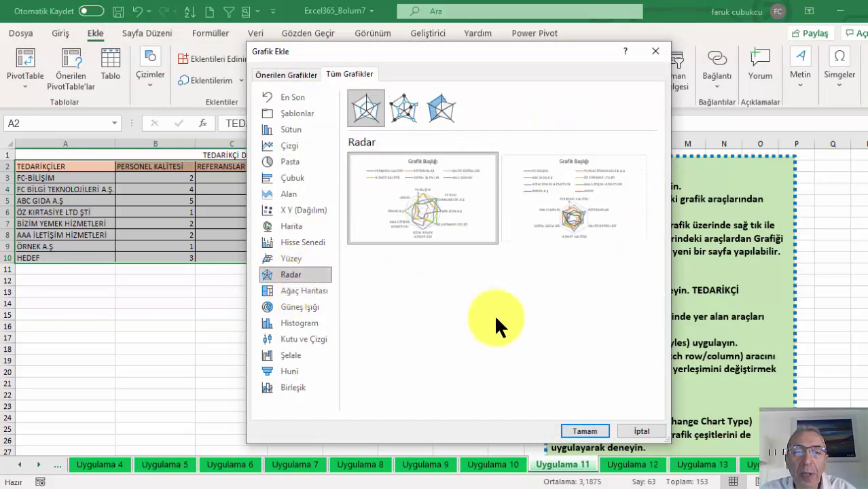
mouse_move(484, 218)
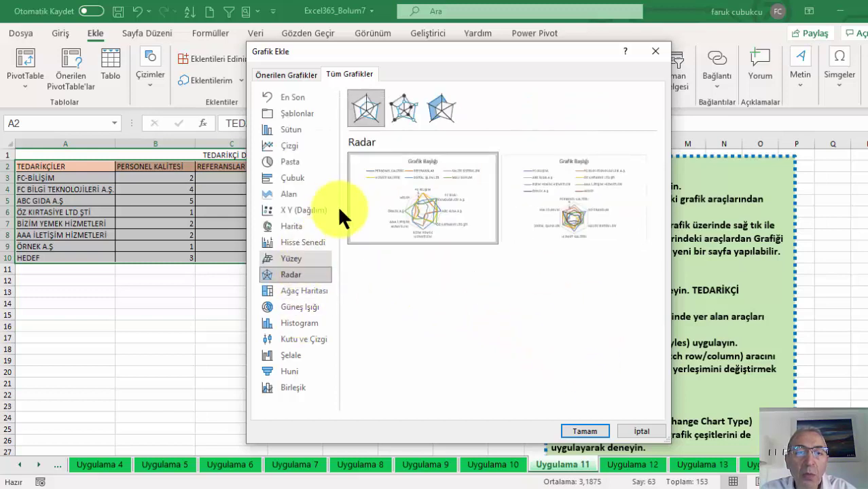
left_click(404, 110)
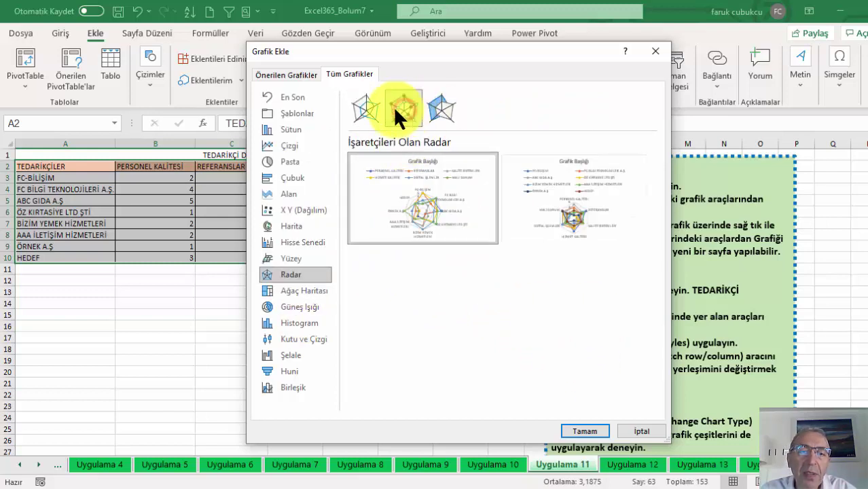
left_click(581, 425)
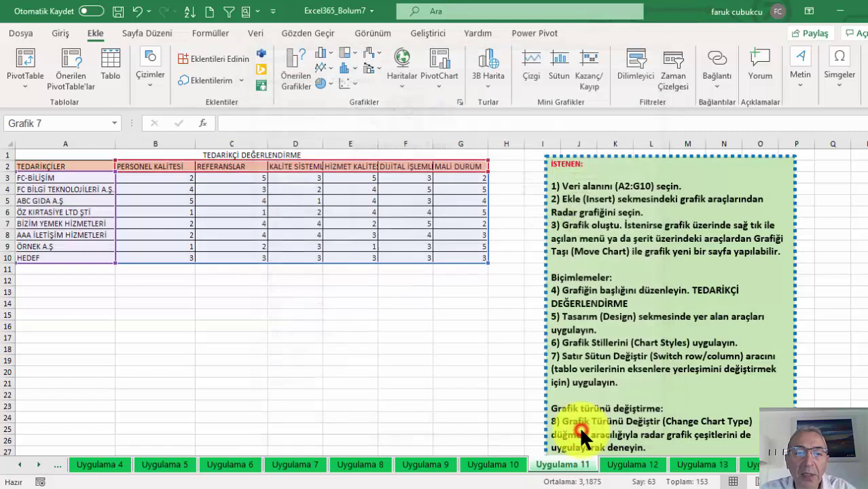
Step: Enlarge the radar chart over the supplier table and apply Excel's dark chart style
left_click_drag(322, 220, 291, 165)
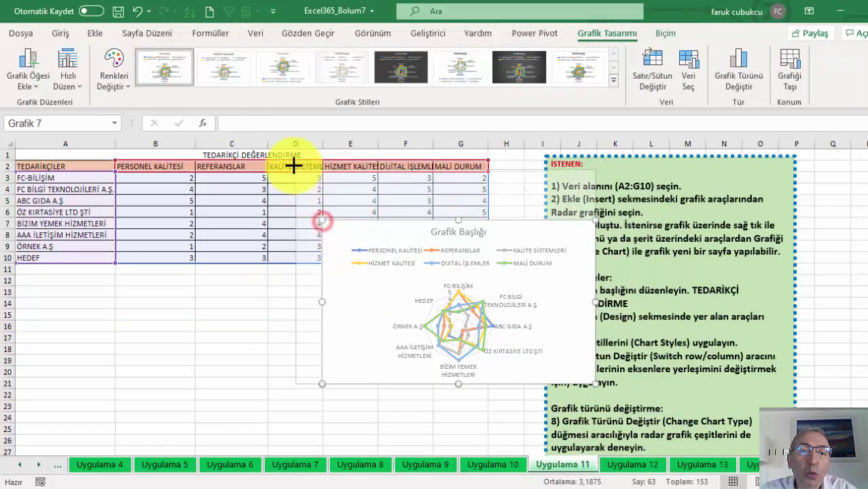
left_click_drag(320, 203, 216, 193)
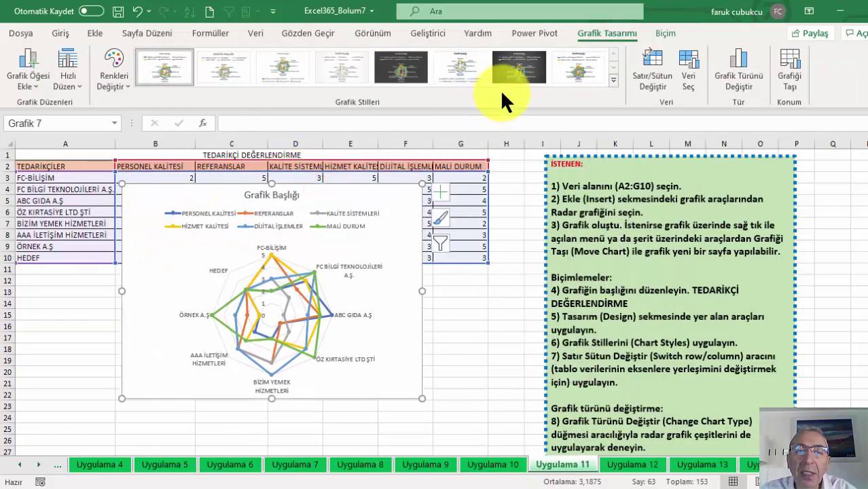
left_click(506, 71)
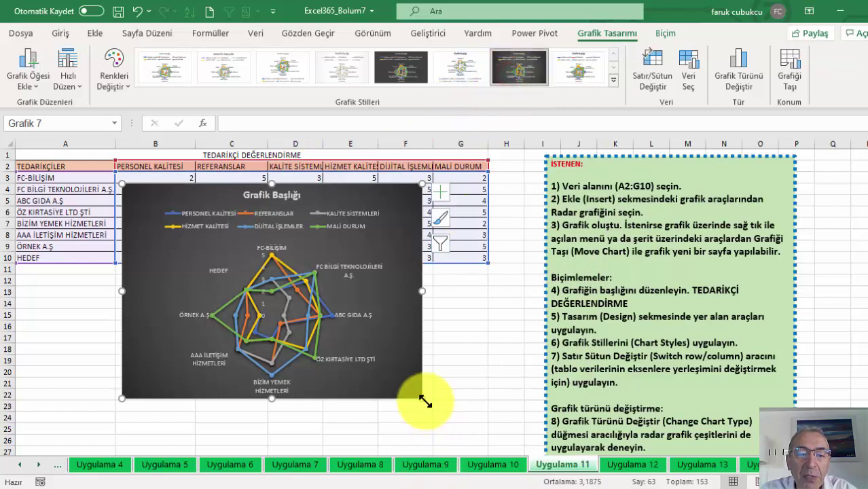
left_click_drag(422, 398, 466, 435)
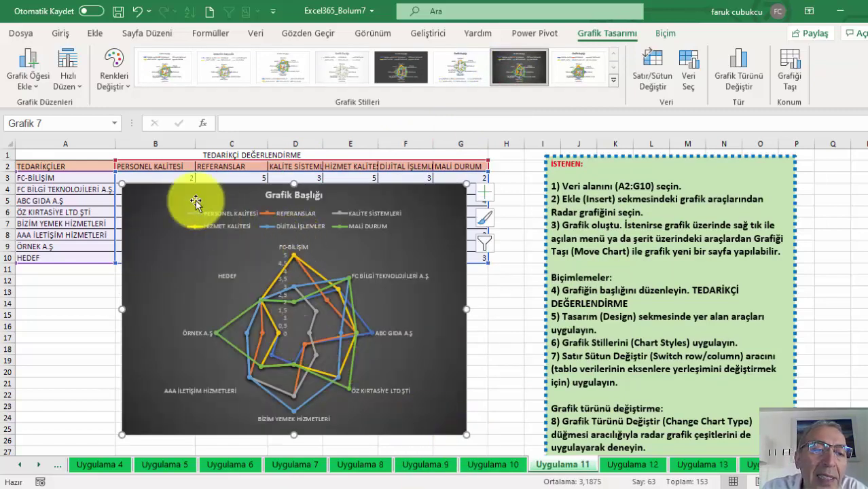
left_click_drag(121, 186, 111, 154)
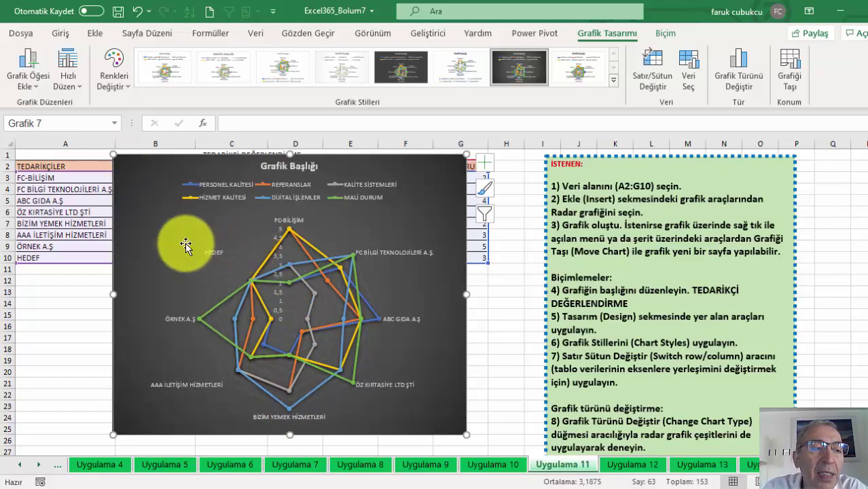
left_click_drag(151, 168, 151, 161)
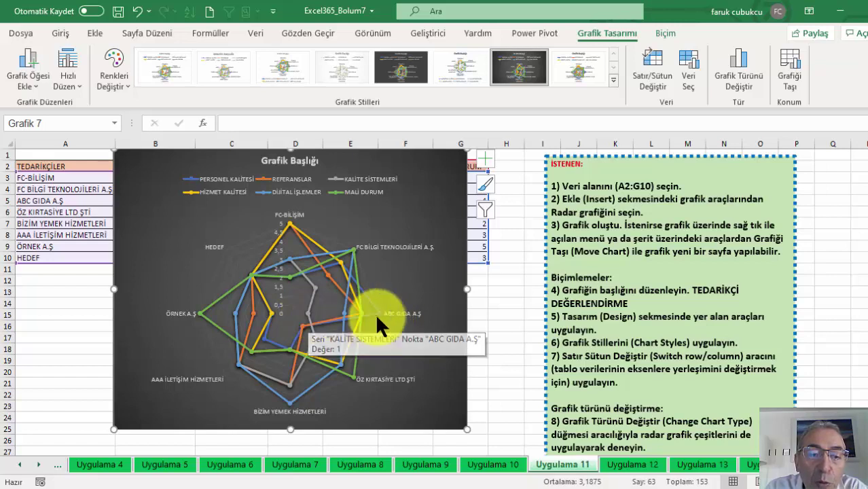
left_click(663, 58)
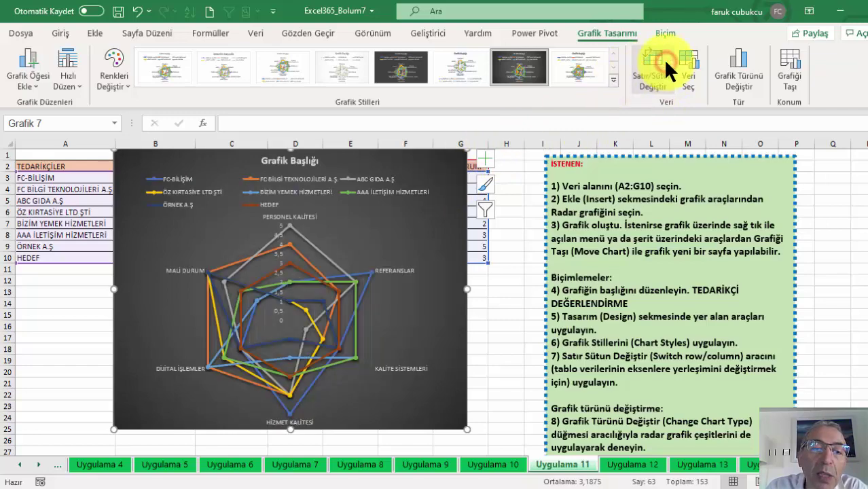
left_click(663, 59)
left_click(663, 58)
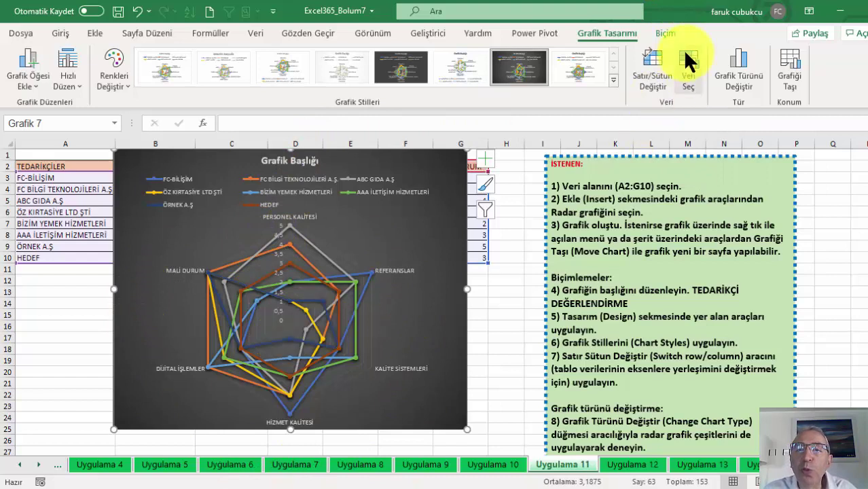
left_click(653, 61)
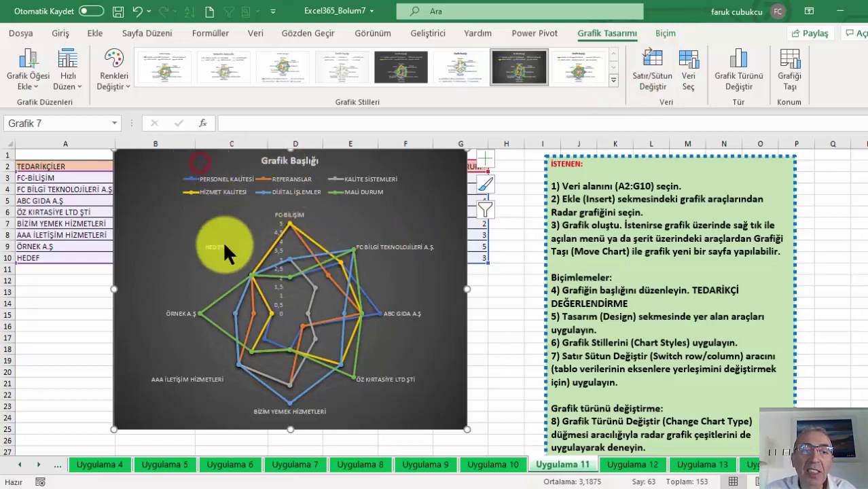
left_click(155, 162)
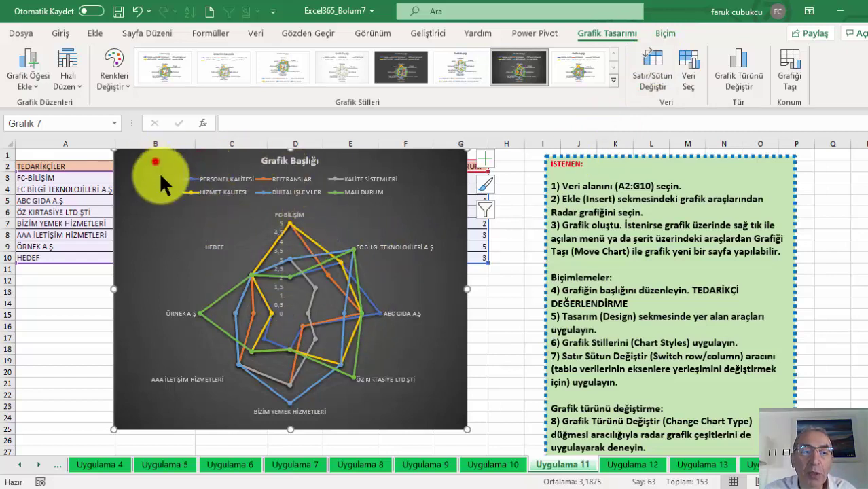
left_click(648, 68)
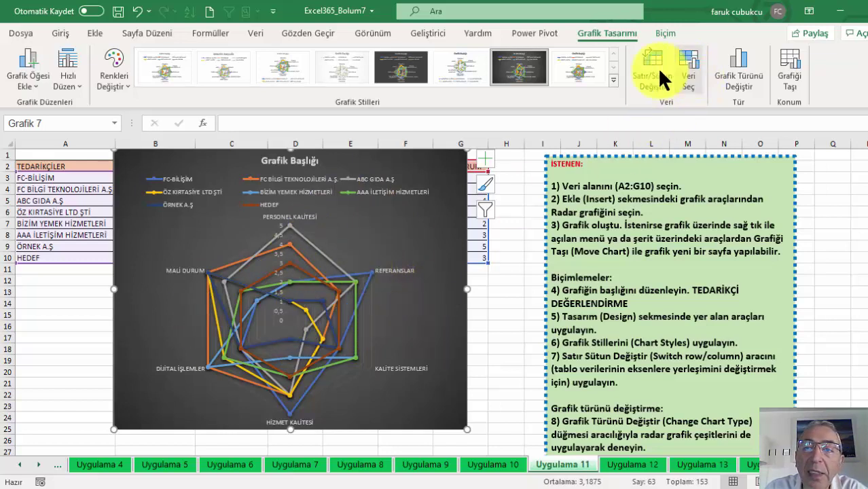
left_click(654, 66)
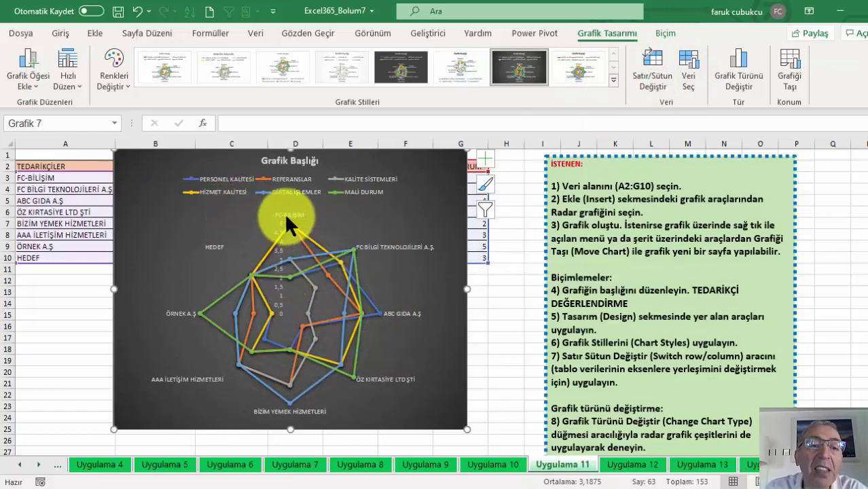
left_click(659, 68)
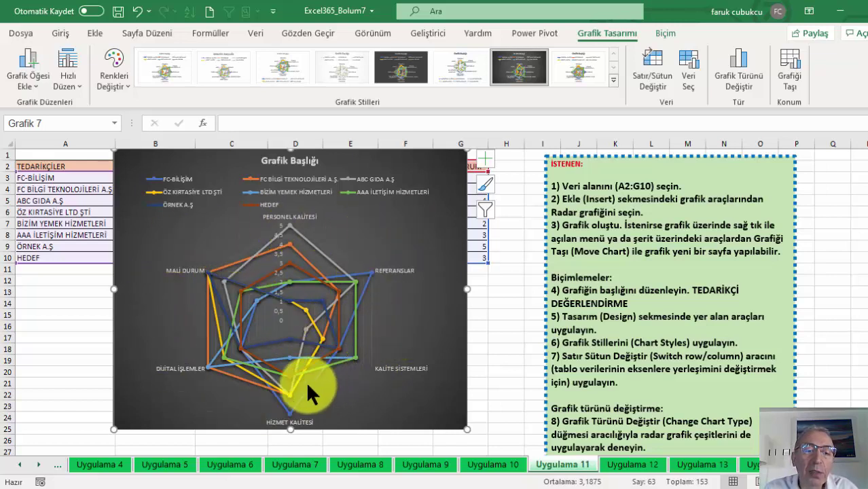
left_click(658, 61)
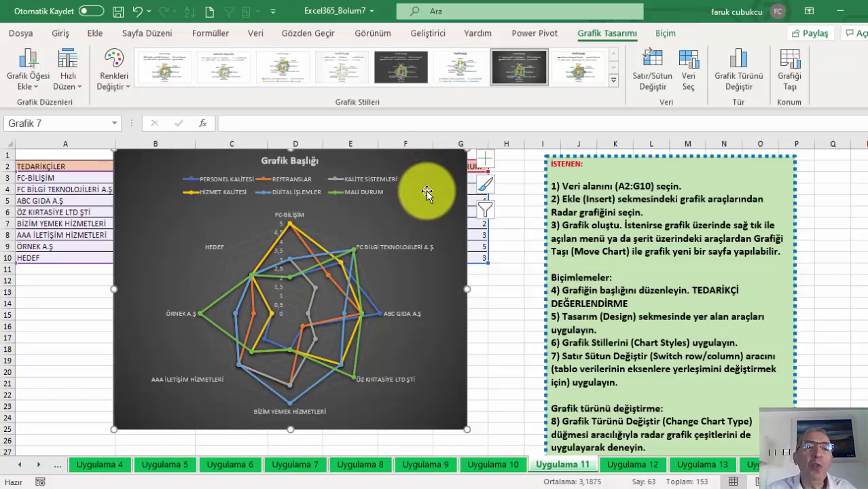
Step: Shift the chart off the header row, then try 22 and 12 as FC-BİLİŞİM's PERSONEL KALİTESİ score in B3
left_click_drag(135, 173, 173, 214)
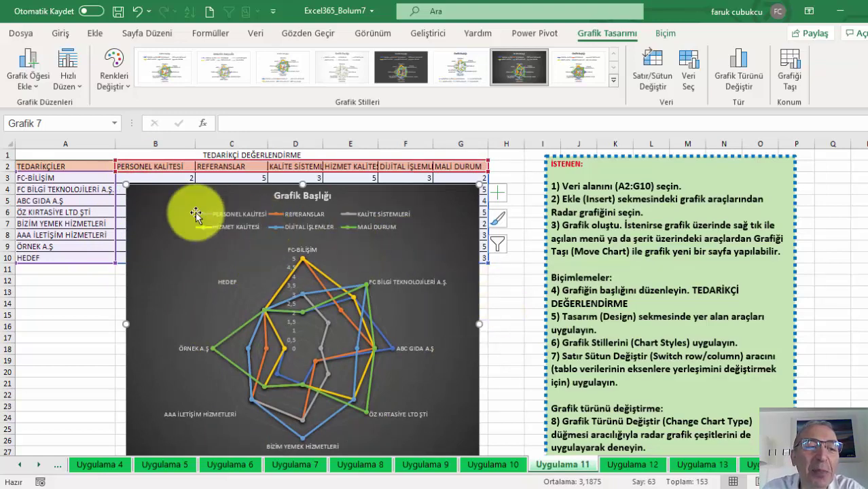
left_click_drag(158, 197, 329, 173)
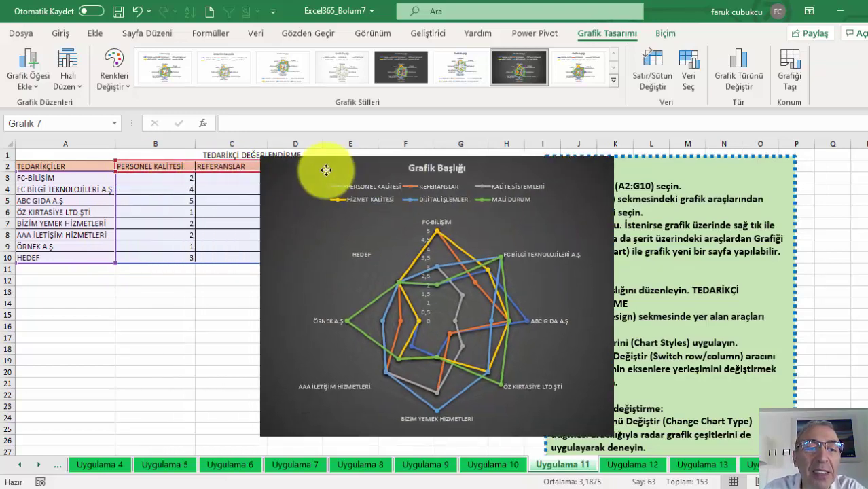
double_click(161, 183)
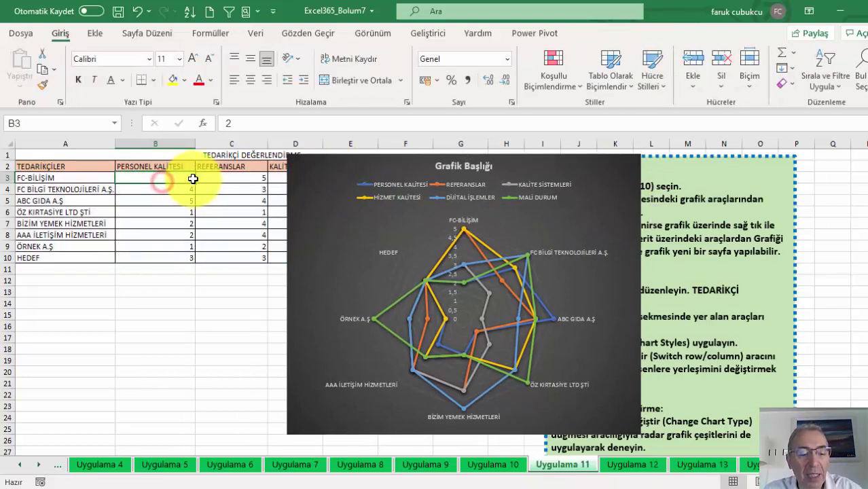
type("2")
key("Return")
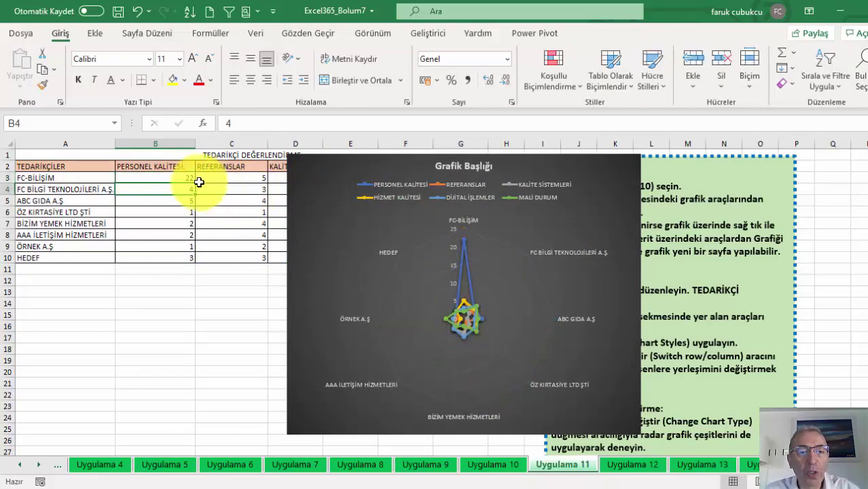
left_click(180, 177)
type("12")
key("Return")
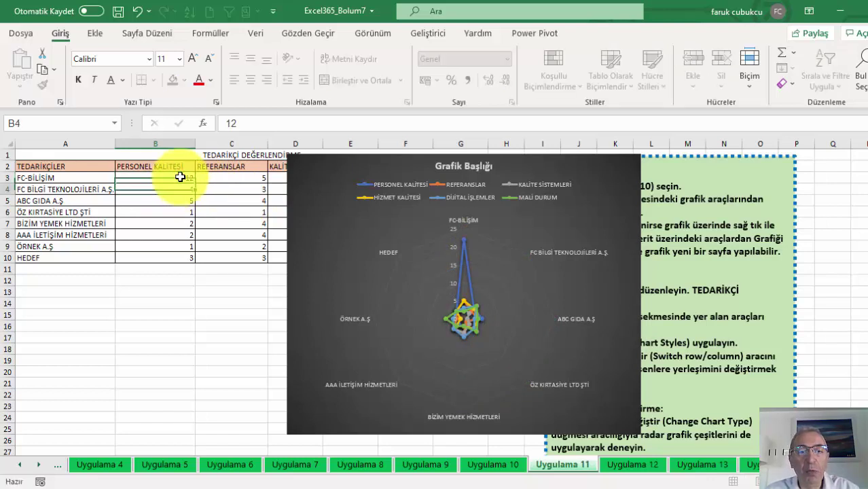
Step: Try 1 and 6 in B3, finally leaving the score at 1 to watch the chart react
left_click(180, 177)
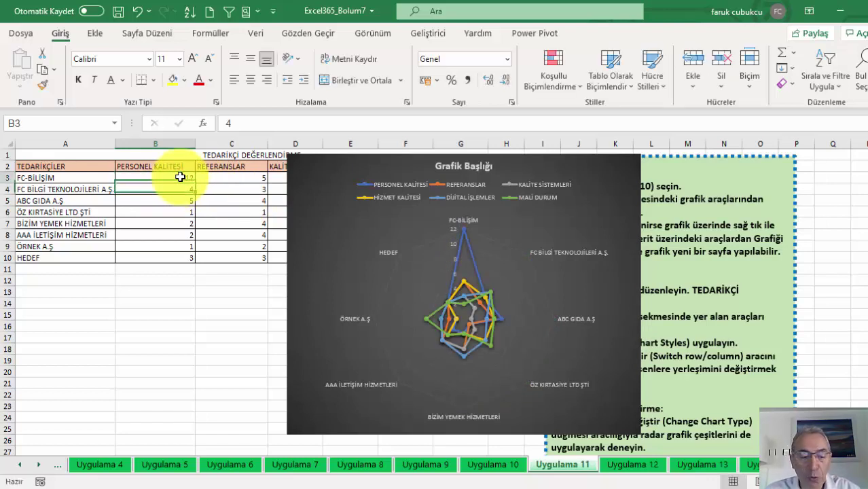
type("1")
key("Return")
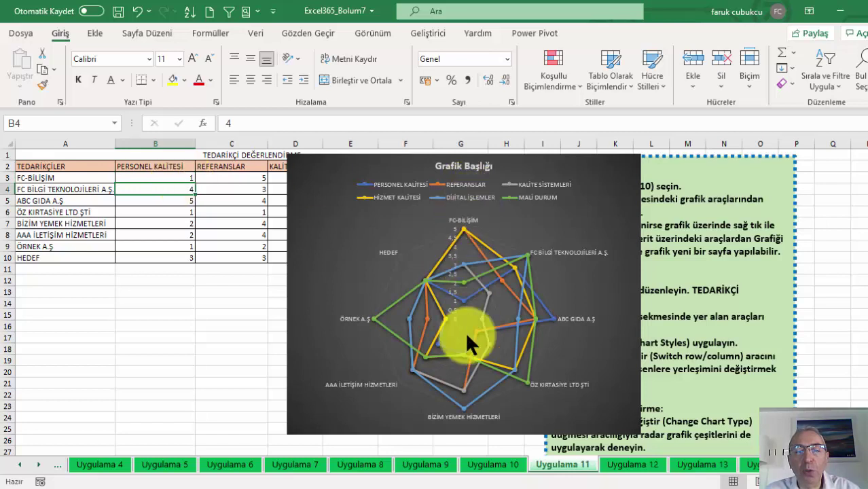
left_click(179, 178)
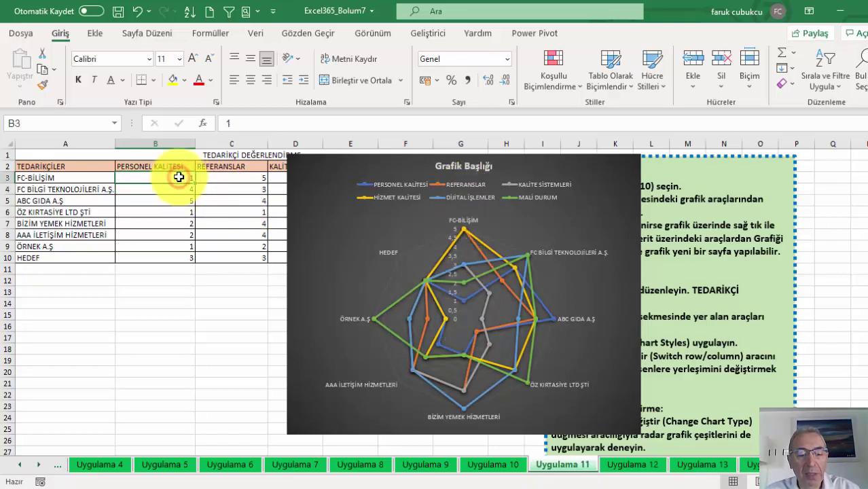
type("6")
key("Return")
left_click(179, 177)
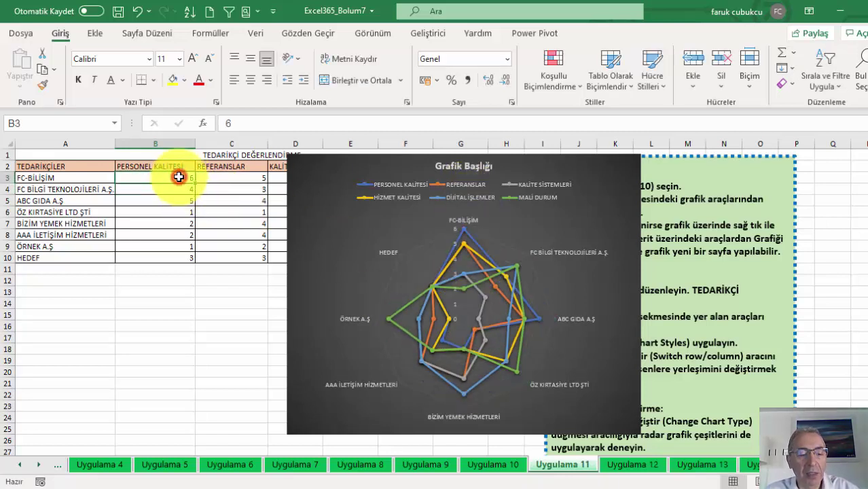
type("1")
key("Return")
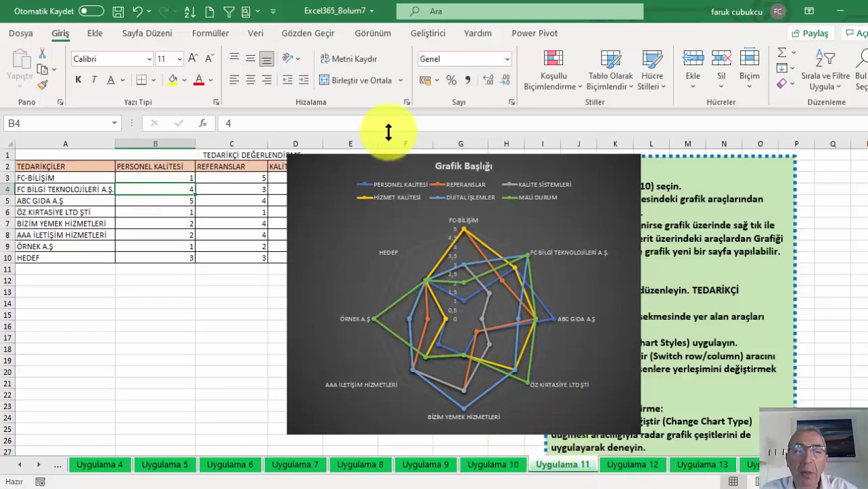
Step: Drag the radar chart below the supplier table, then go to the Uygulama 12 sheet
left_click_drag(315, 166, 107, 212)
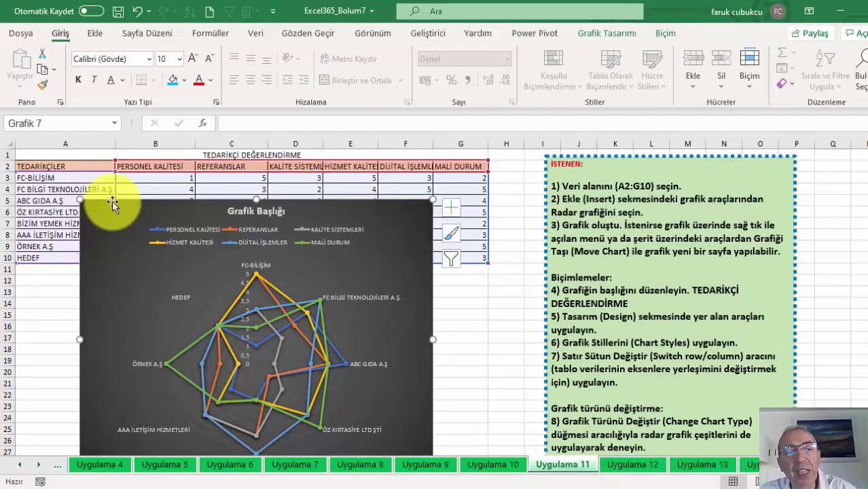
left_click_drag(107, 212, 126, 299)
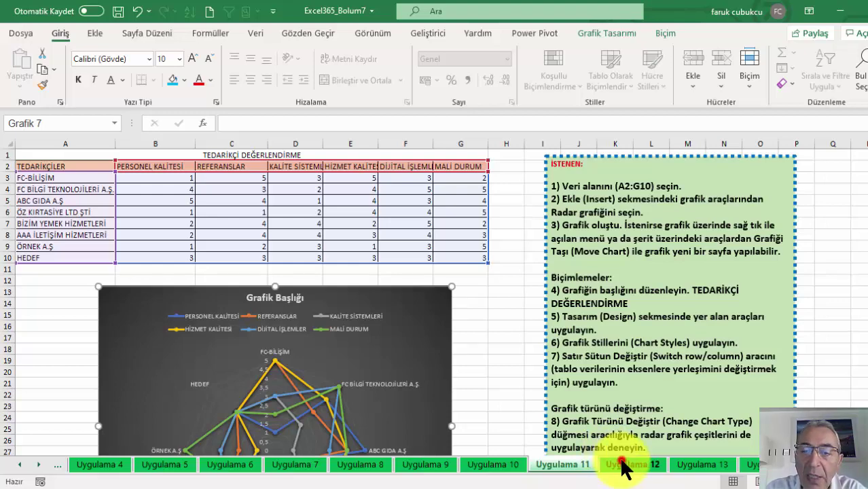
left_click(629, 465)
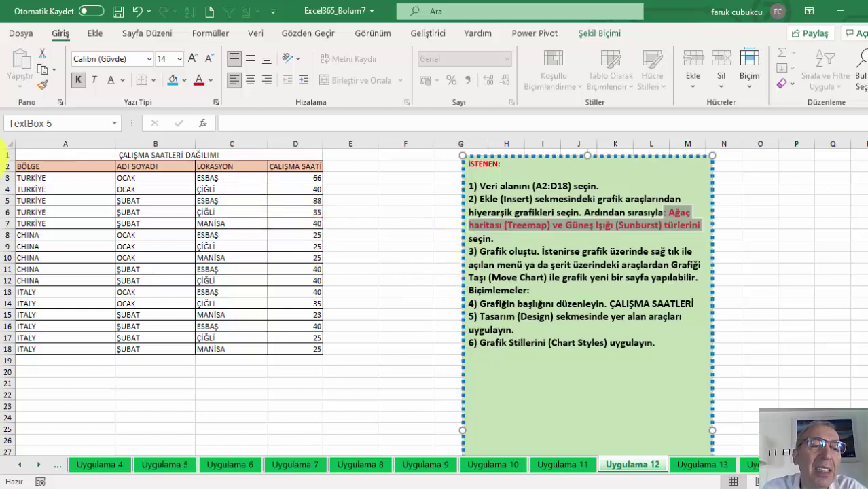
Step: Select A2:D18 and insert a Treemap chart of the working hours
left_click_drag(68, 168, 286, 348)
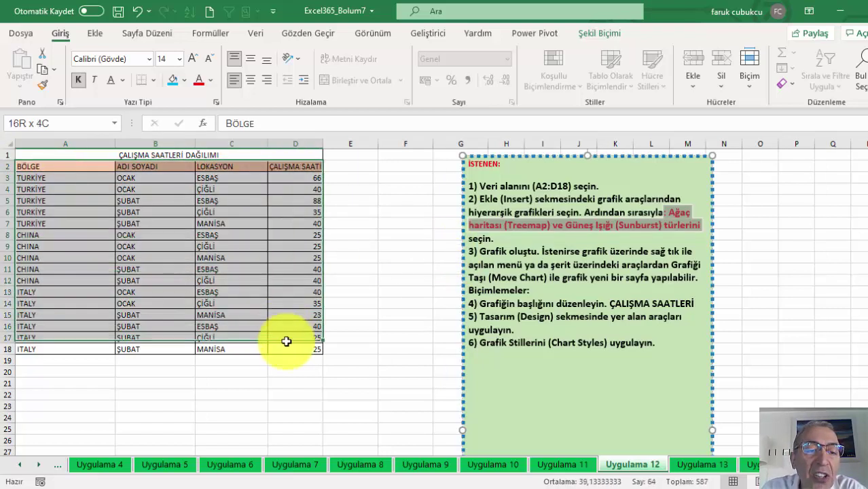
left_click(97, 32)
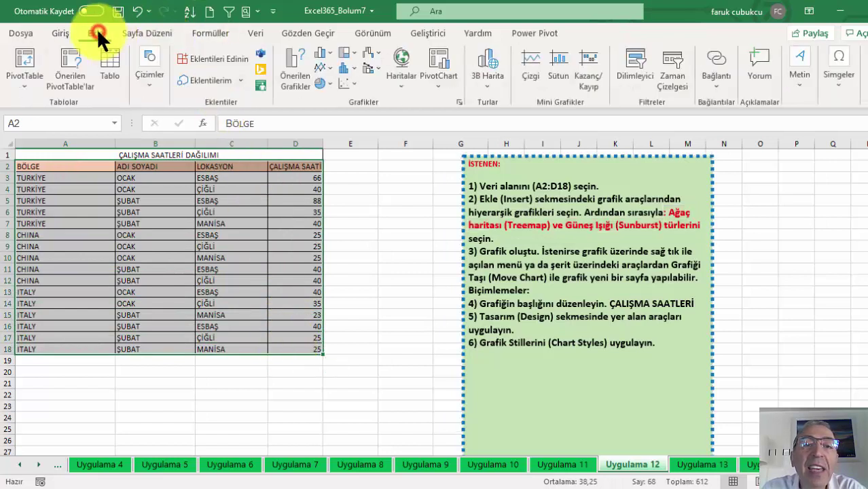
left_click(398, 79)
left_click(351, 54)
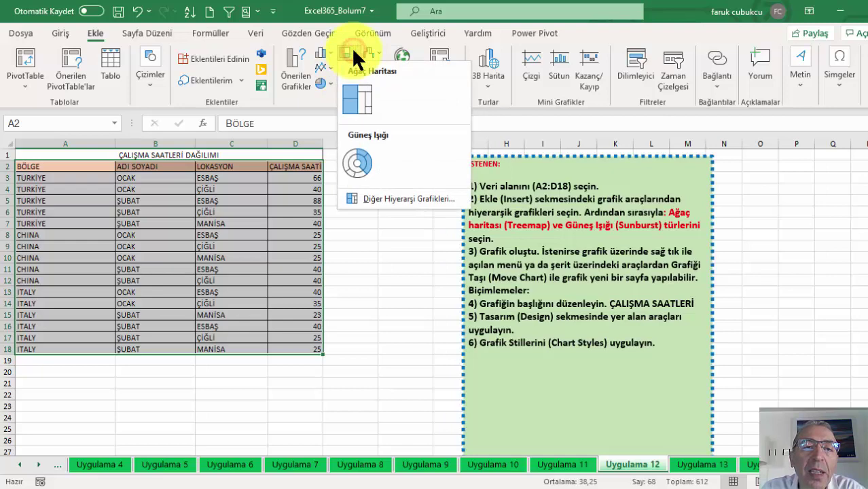
left_click(303, 64)
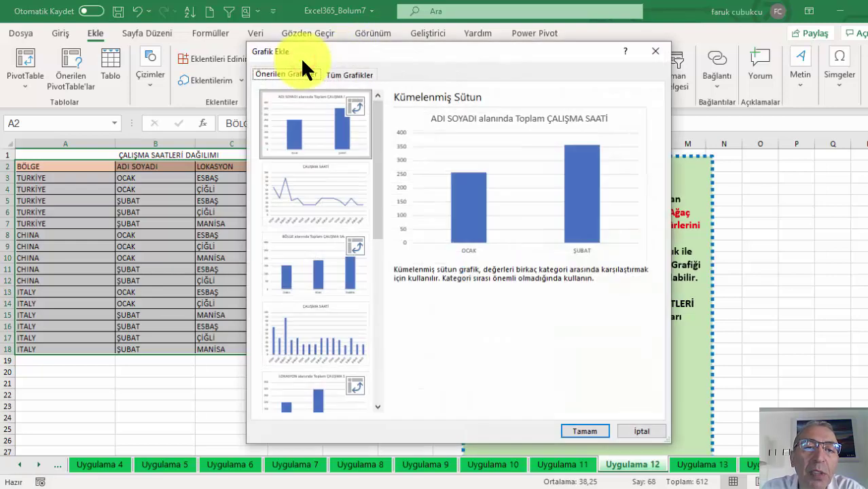
left_click(648, 45)
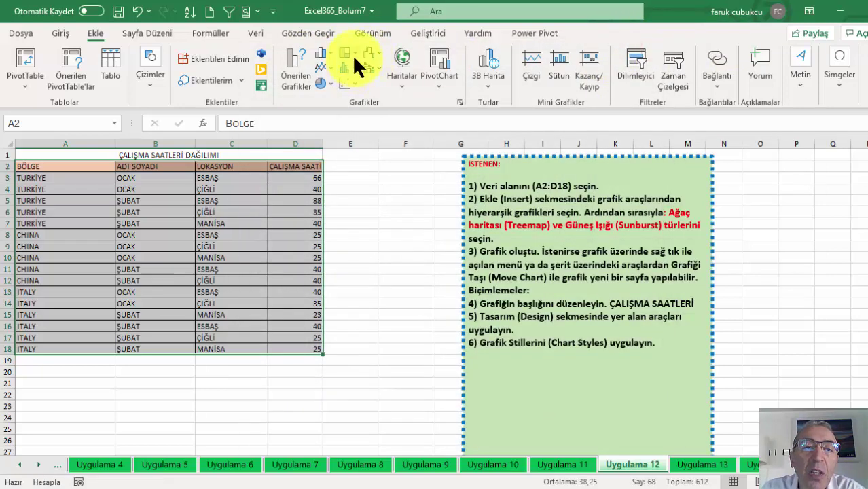
left_click(350, 53)
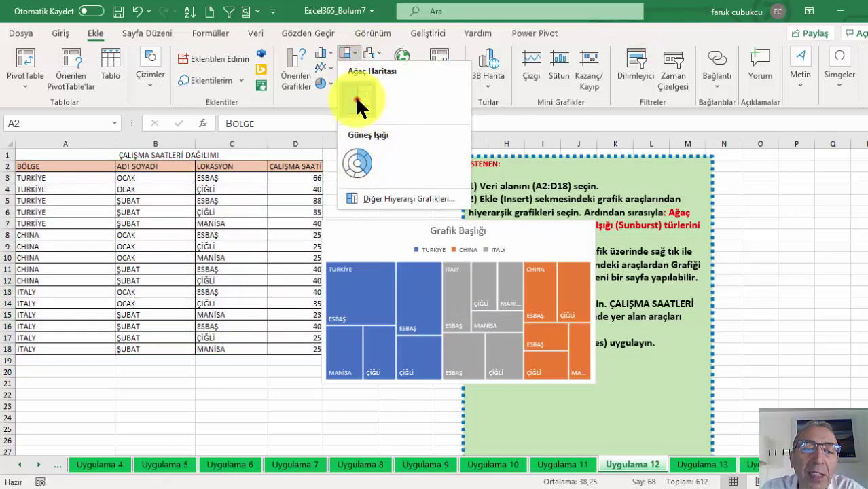
left_click(355, 96)
Step: Enlarge the treemap, give it a dark style, place it over the instructions box, and reselect A2:D18
left_click_drag(322, 221, 296, 170)
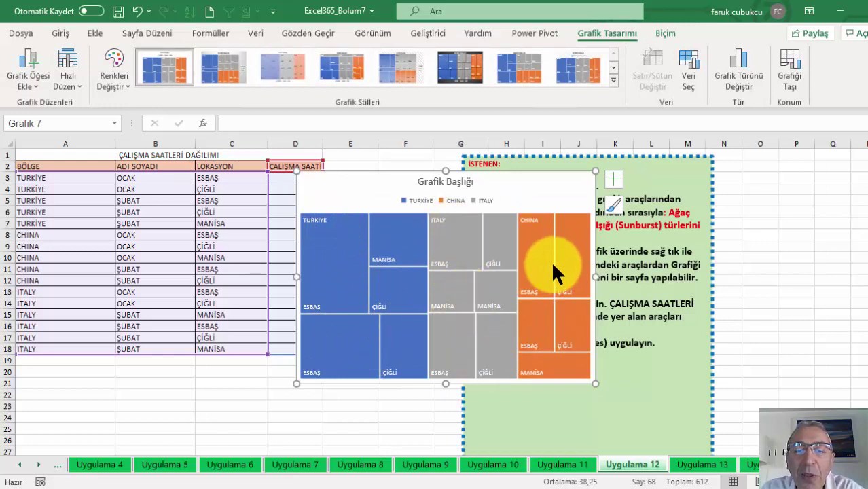
left_click(455, 62)
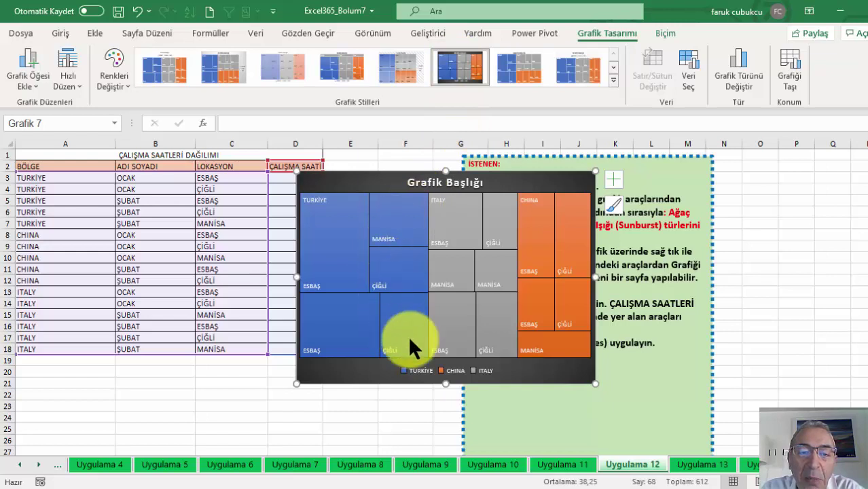
mouse_move(405, 269)
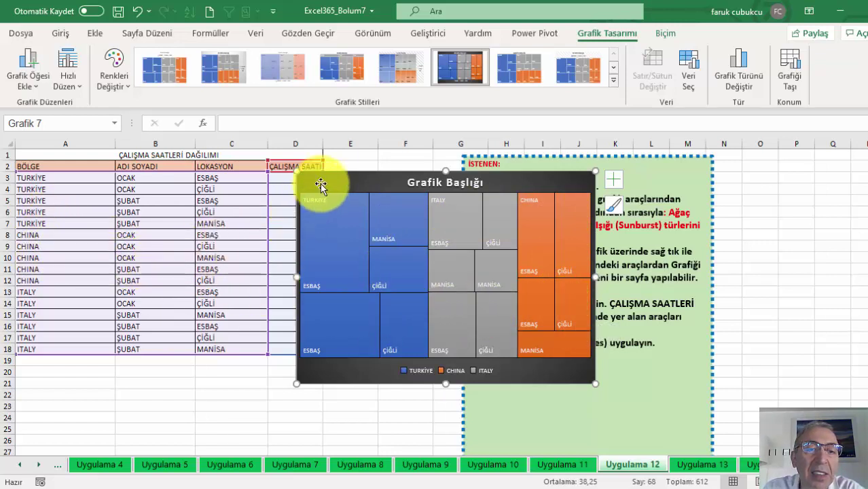
left_click_drag(320, 185, 450, 178)
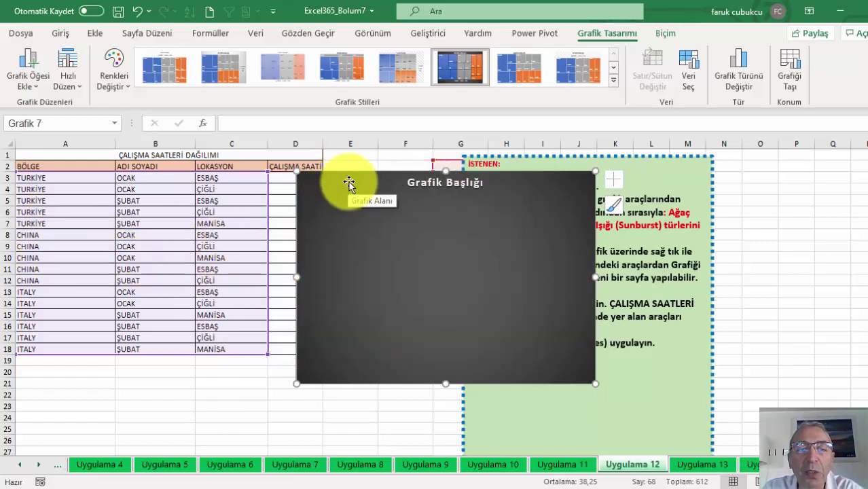
key("ctrl+z")
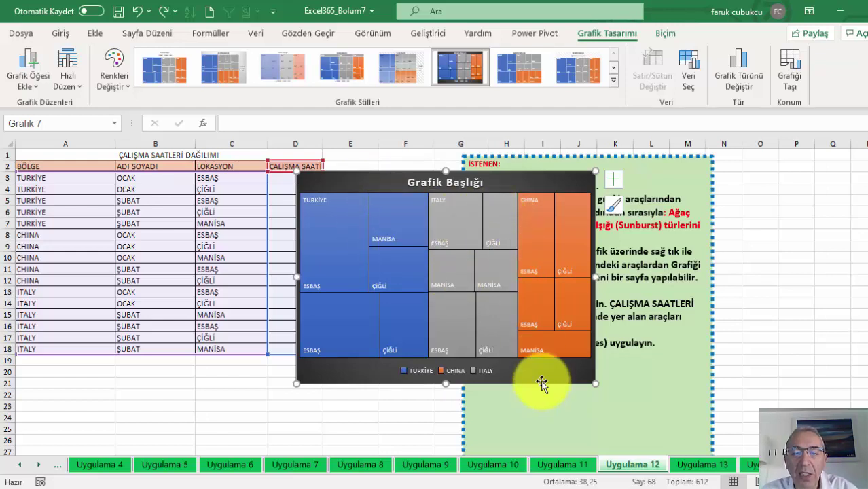
left_click_drag(539, 182, 700, 180)
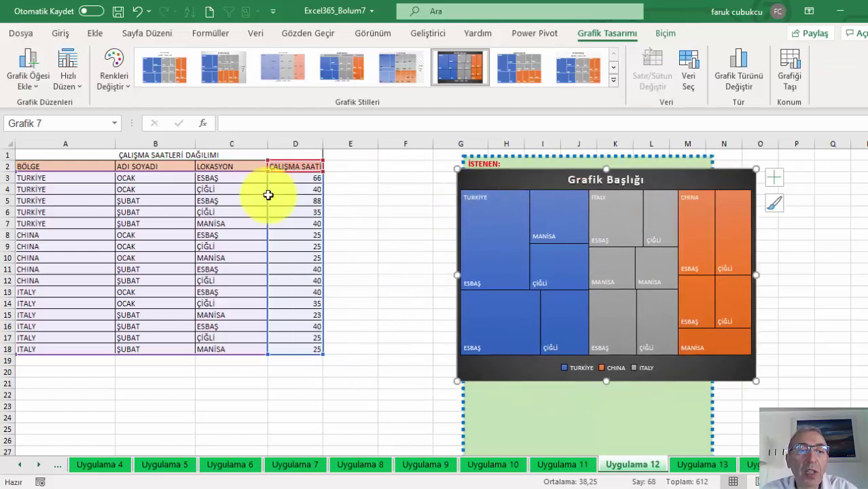
left_click(103, 169)
left_click_drag(98, 165, 312, 348)
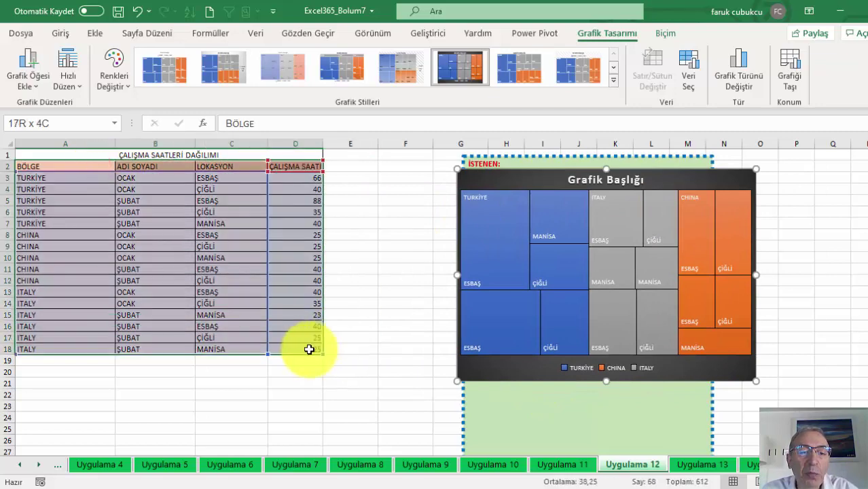
left_click(96, 32)
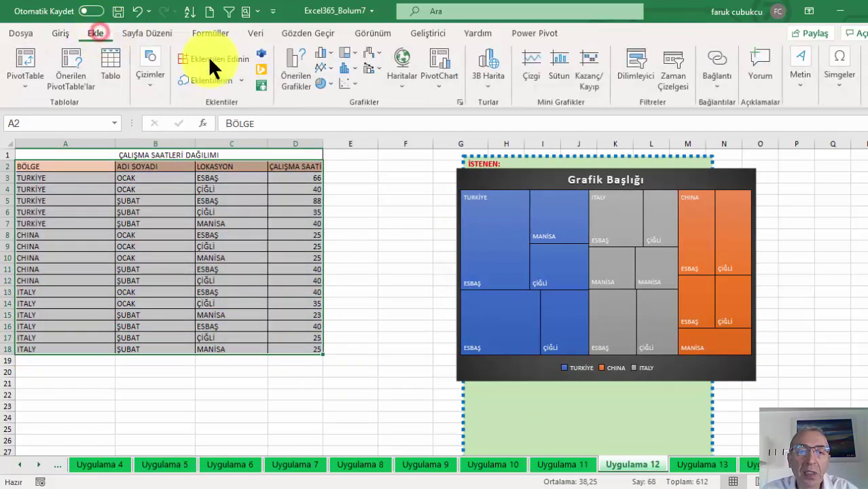
Step: Insert a sunburst chart of the working hours, apply a dark style, and move and enlarge it
left_click(358, 50)
left_click(357, 149)
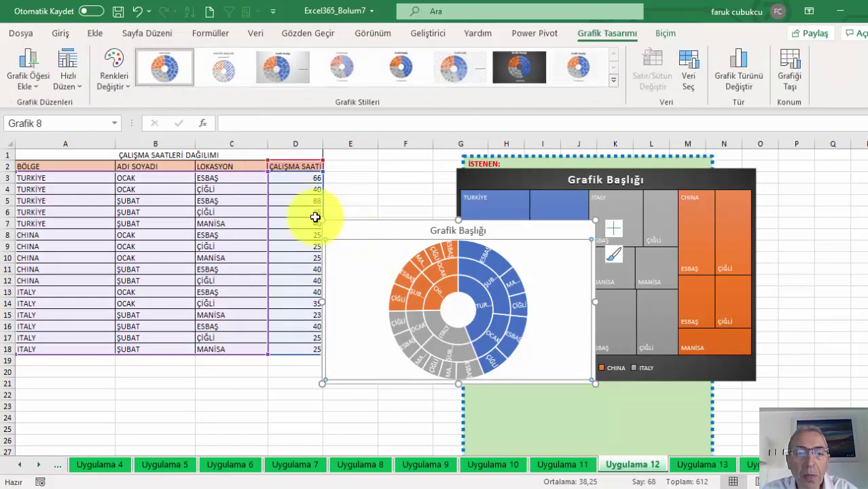
left_click(506, 69)
left_click_drag(353, 235, 121, 203)
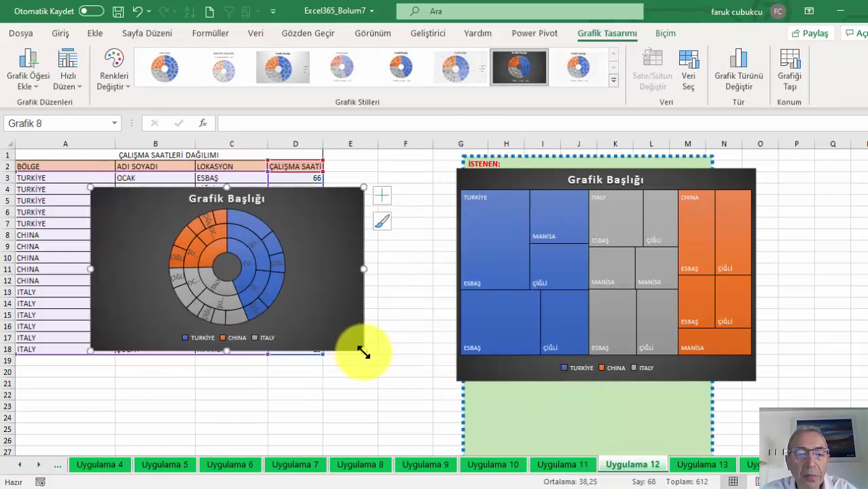
left_click_drag(363, 351, 408, 421)
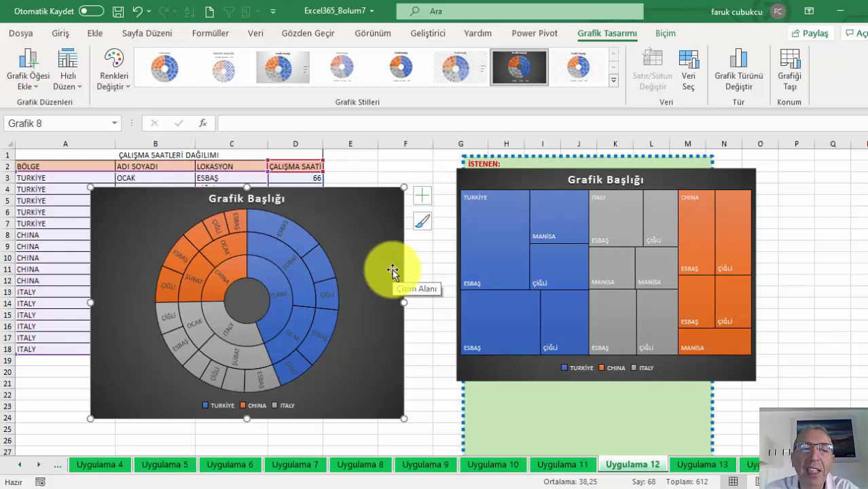
mouse_move(327, 276)
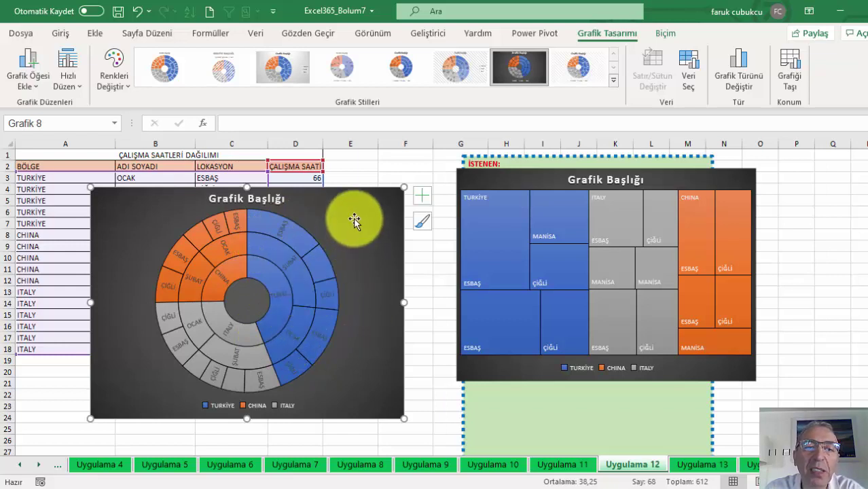
mouse_move(354, 208)
left_mouse_down()
mouse_move(360, 234)
mouse_move(388, 224)
left_mouse_up()
Step: Delete the sunburst and treemap charts and move the instructions text box right
key("Delete")
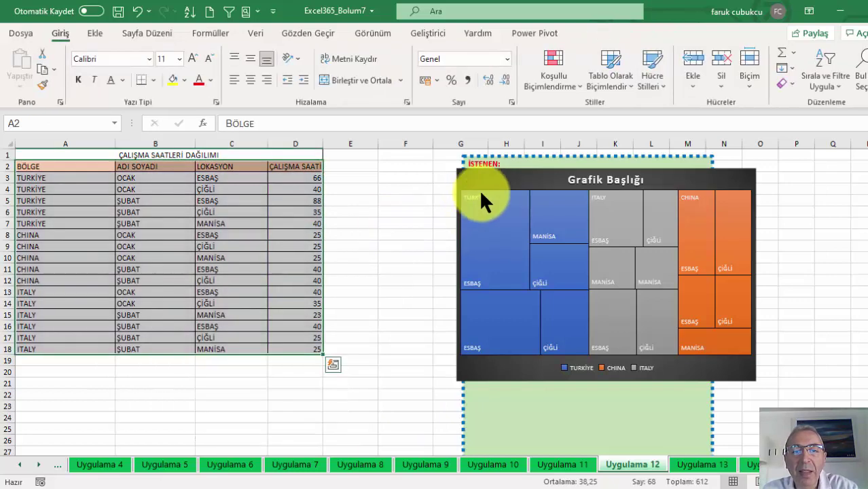
left_click(470, 180)
key("Delete")
left_click(301, 214)
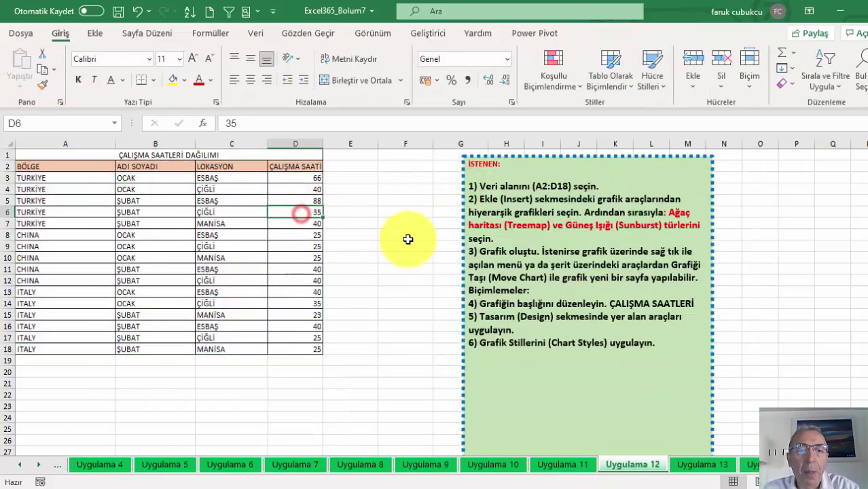
left_click(461, 234)
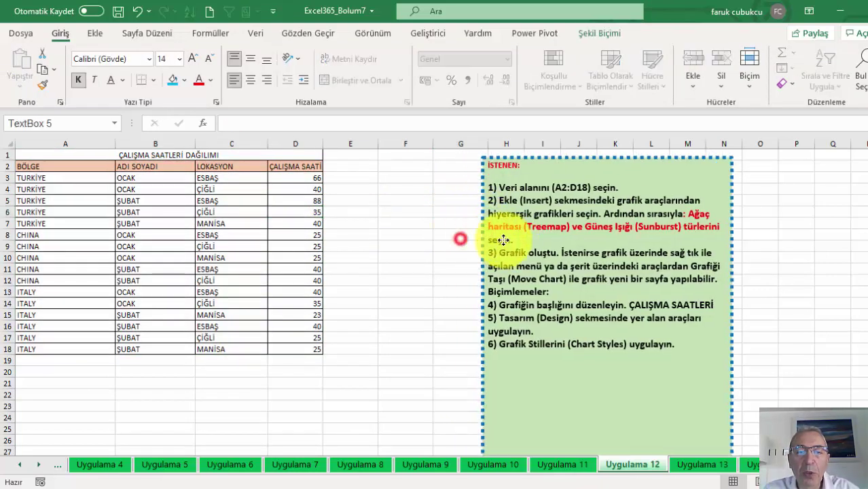
left_click_drag(461, 233, 541, 240)
Step: Type EGE in G4 and fill the following region names down to G7
left_click(53, 180)
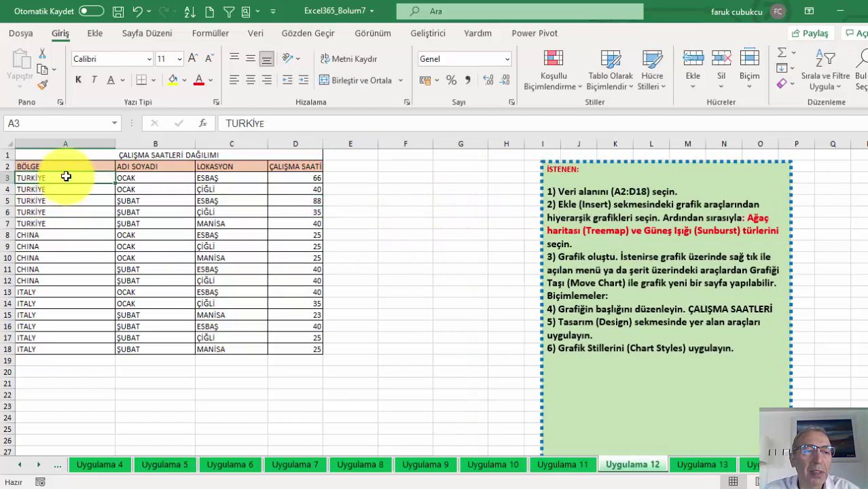
mouse_move(68, 179)
left_mouse_down()
mouse_move(67, 204)
mouse_move(405, 211)
left_mouse_up()
left_click(457, 192)
type("EG")
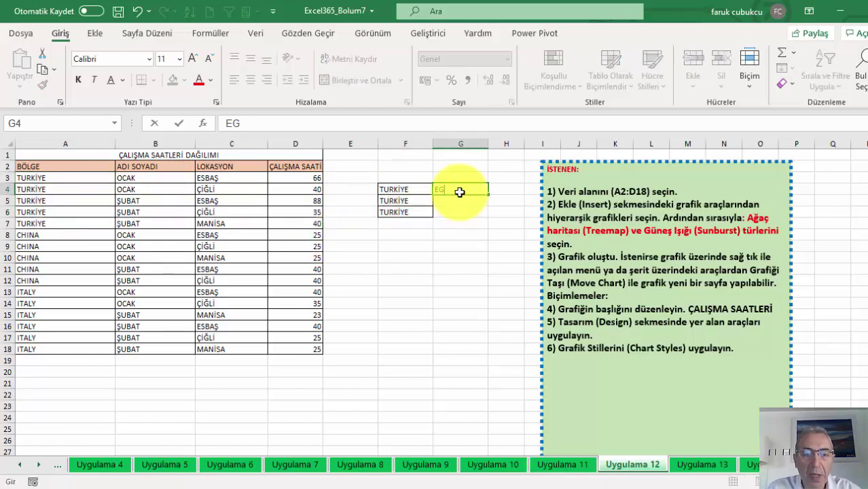
type("E")
key("Return")
left_click(476, 190)
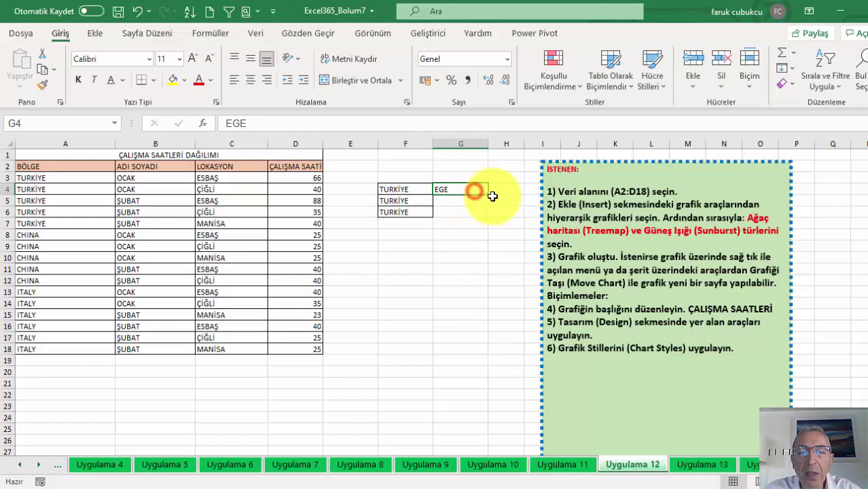
left_click_drag(488, 195, 480, 226)
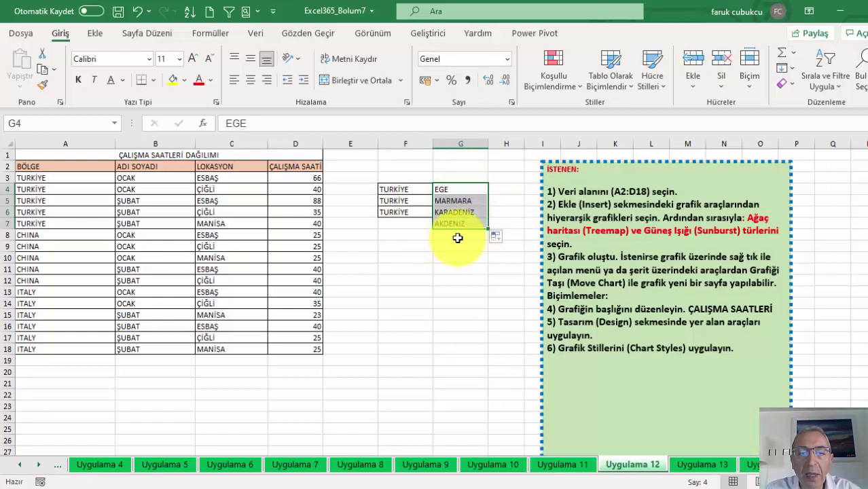
Step: Rearrange the regions in G4:G9, moving MARMARA to G8 and ending with KARADENİZ in G9
left_click(457, 192)
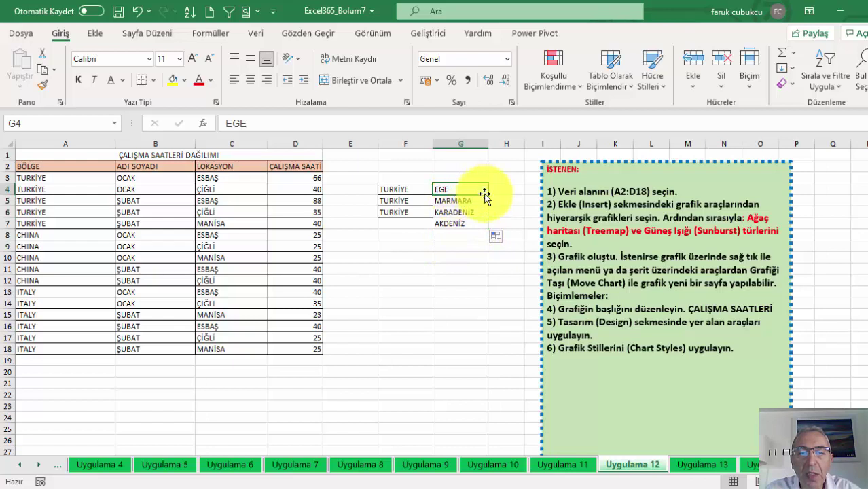
left_click(470, 199)
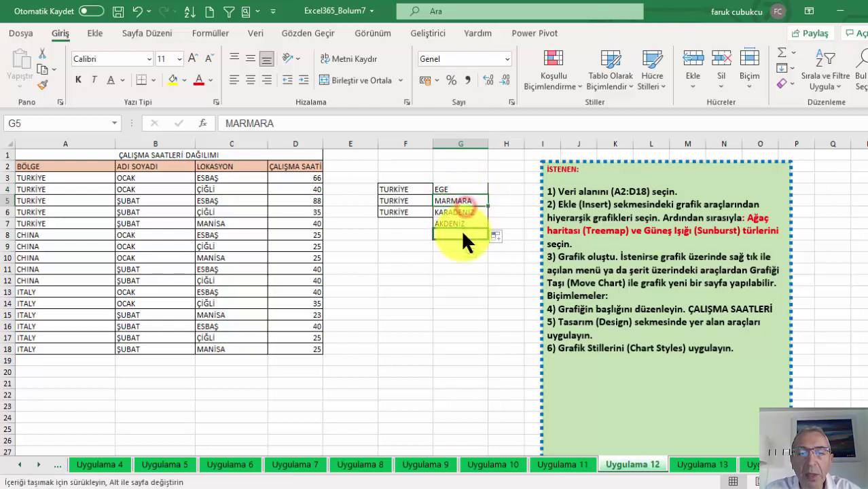
left_click_drag(466, 207, 462, 239)
left_click(465, 190)
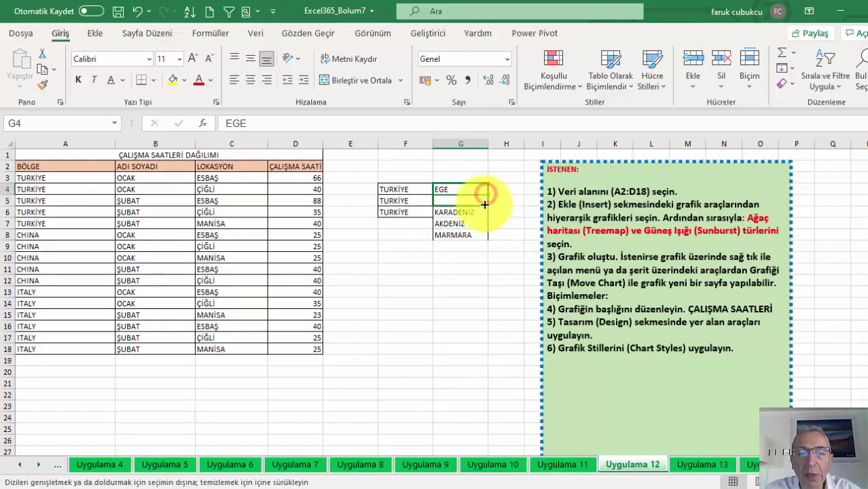
left_click_drag(486, 194, 475, 212)
left_click(472, 212)
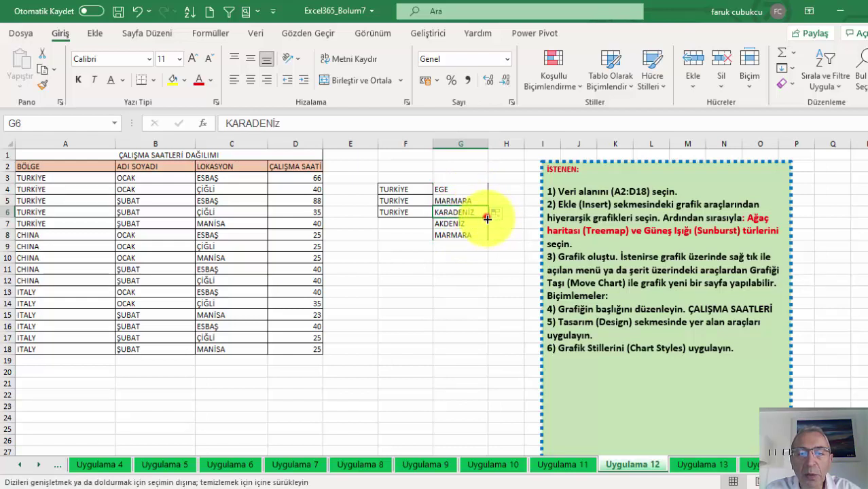
left_click(474, 235)
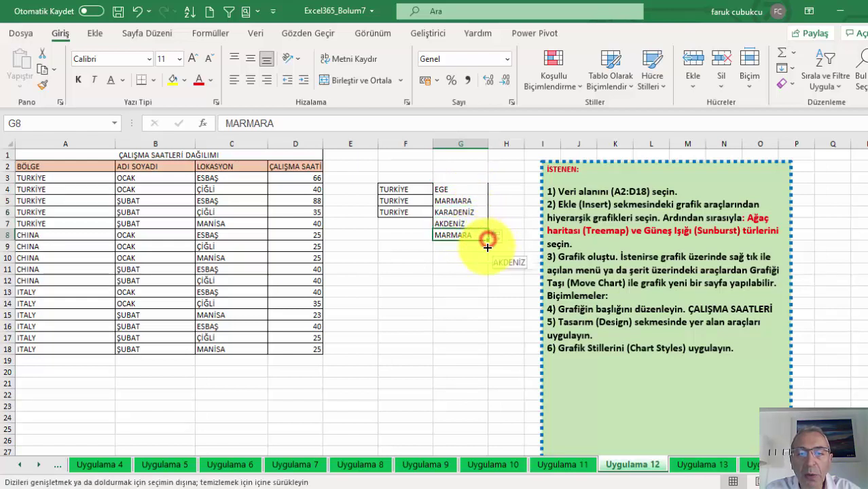
left_click_drag(488, 240, 481, 246)
Step: Fill TURKİYE down to F9 and move the instruction text box further right
left_click(422, 211)
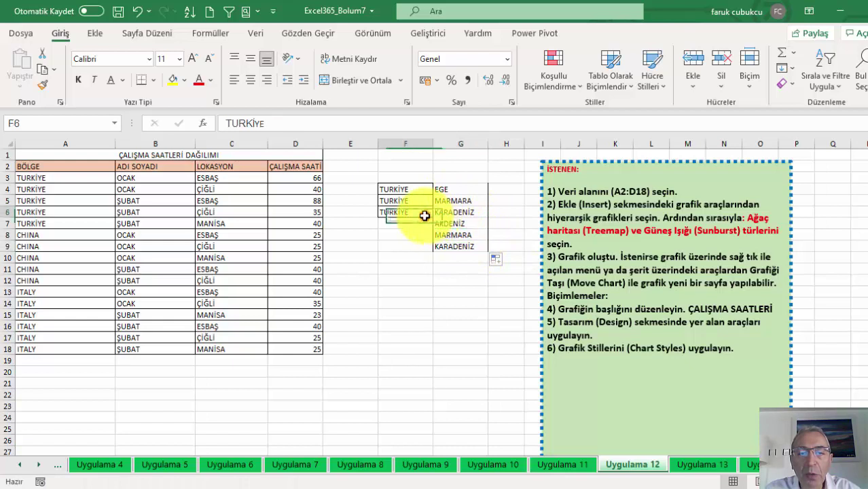
left_click_drag(433, 217, 448, 248)
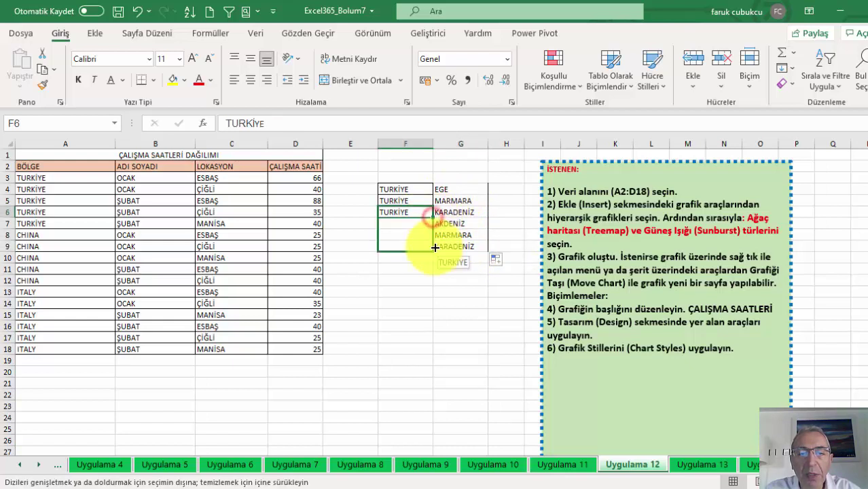
left_click(508, 187)
left_click(536, 167)
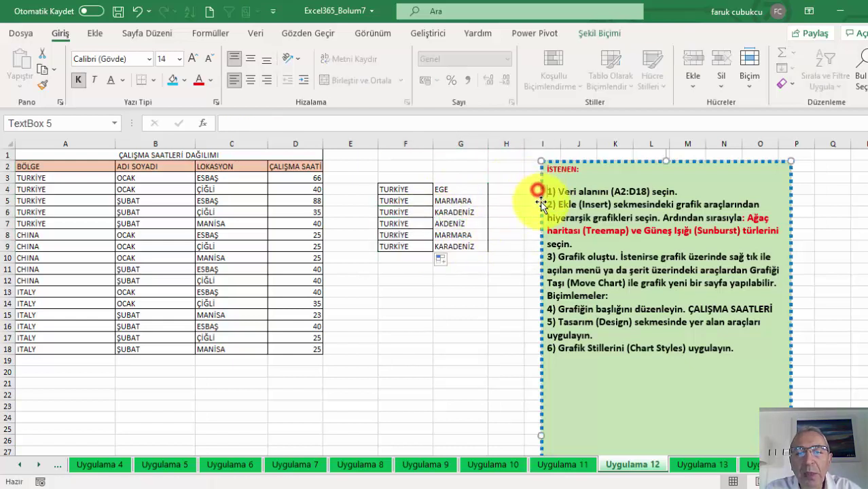
left_click_drag(545, 188, 621, 198)
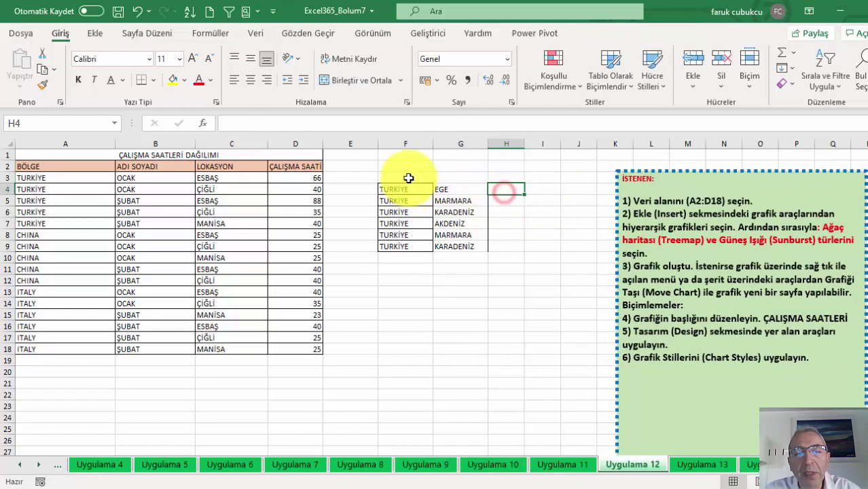
Step: Add ÜLKE, BÖLGE, ÜRETİM headers in F3:H3, enter production values 45, 56, 67, 67, 5, 56, and select F3:H9
left_click(408, 177)
type("ÜLKE")
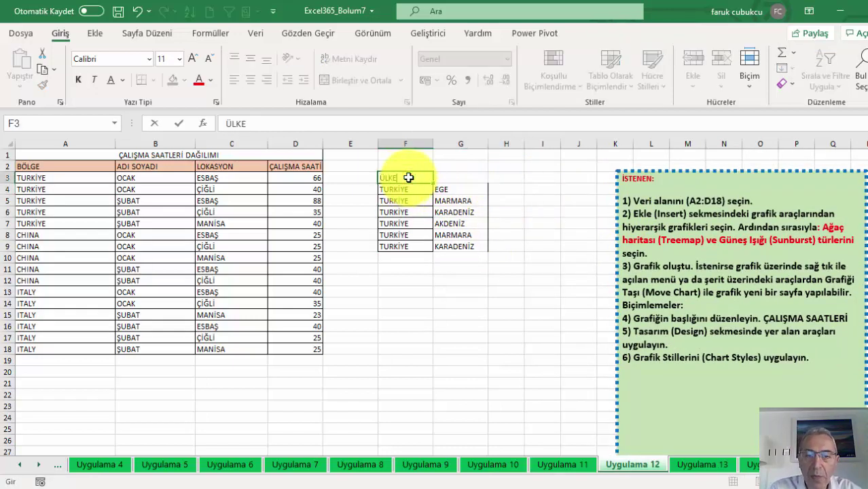
key("Tab")
type("BÖLG")
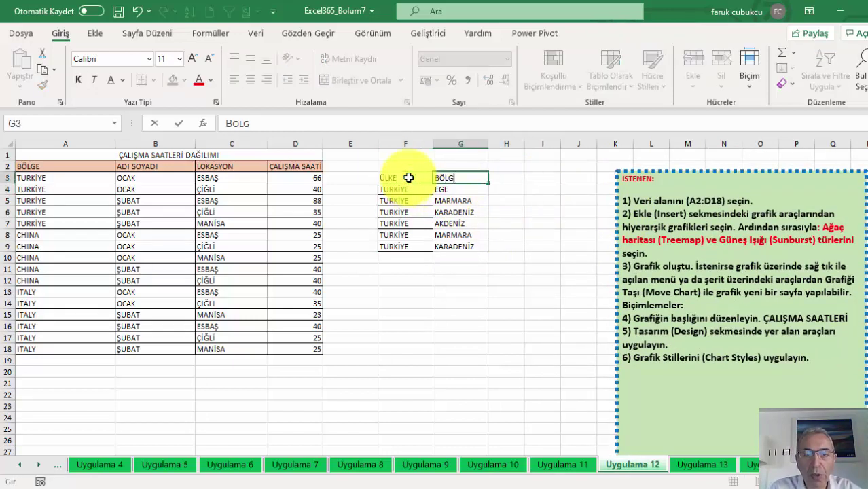
key("Tab")
type("ÜRETİ")
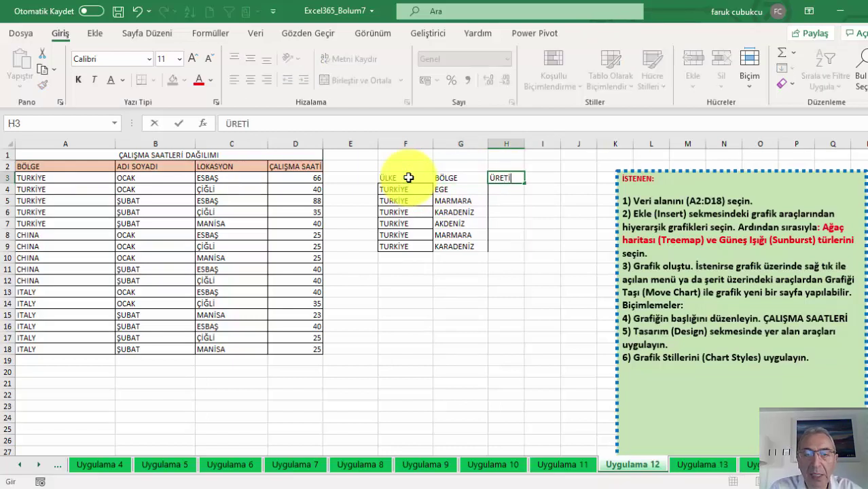
key("Down")
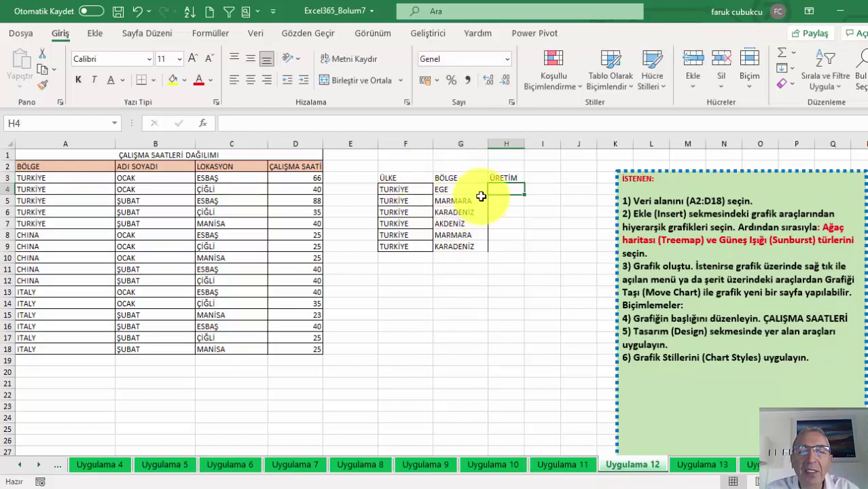
type("67 ")
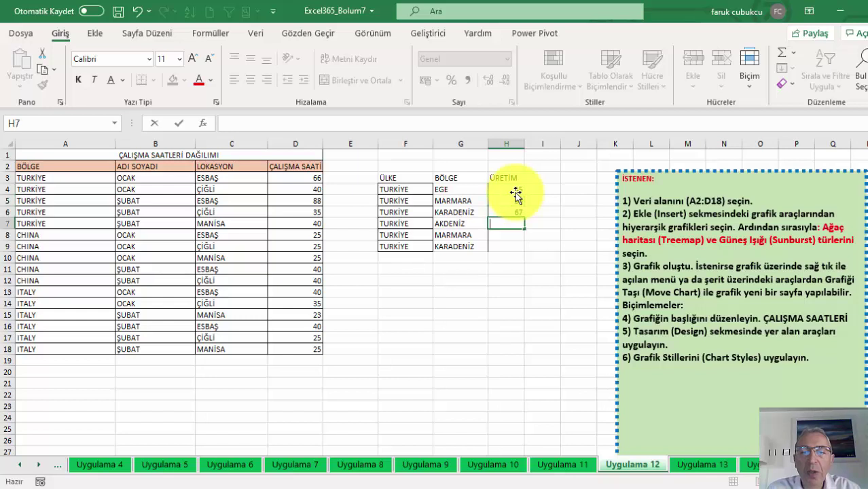
type("67 5 56")
left_click(517, 201)
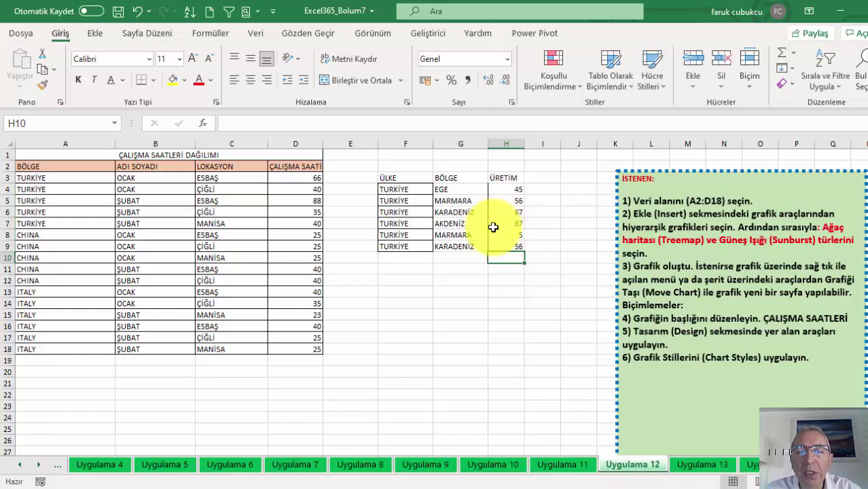
left_click(419, 179)
left_click_drag(418, 179, 506, 246)
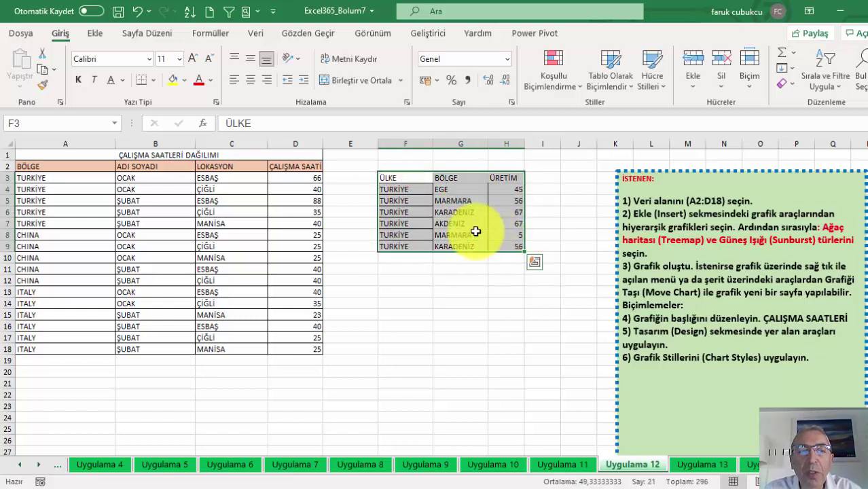
left_click(99, 35)
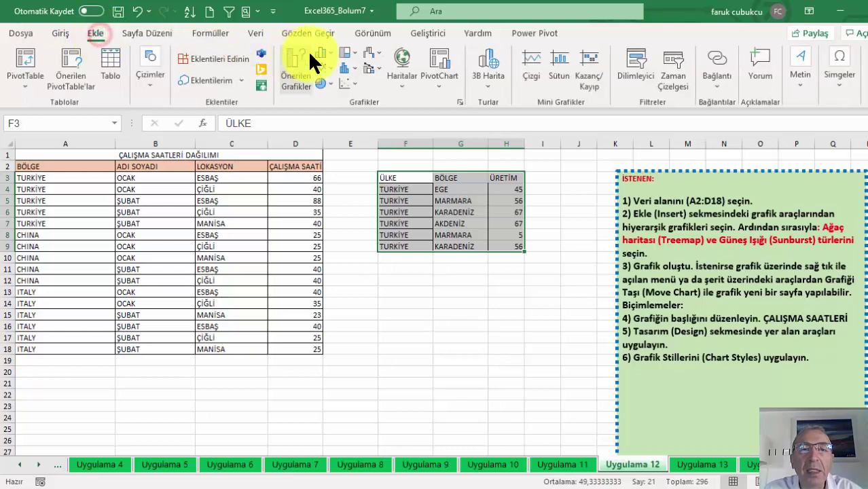
left_click(349, 52)
left_click(349, 87)
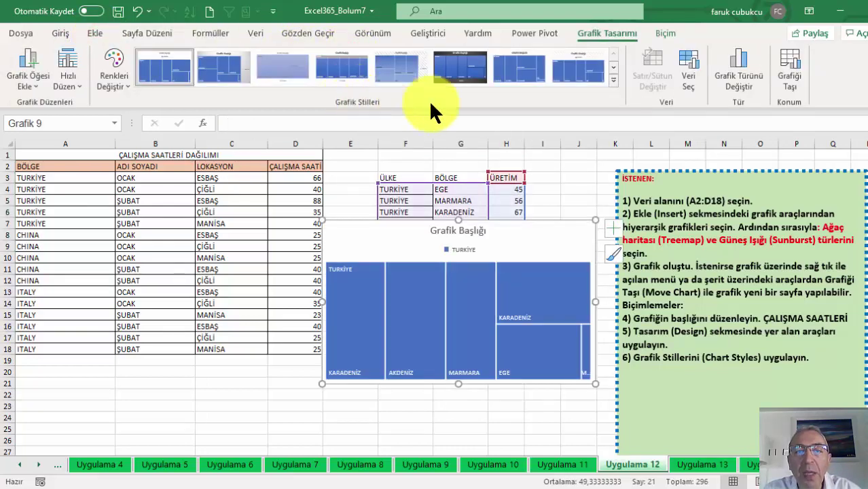
left_click(471, 80)
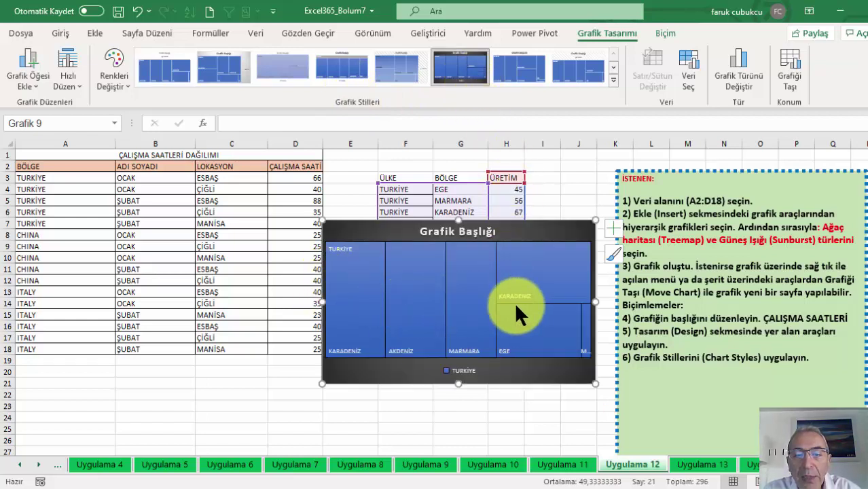
mouse_move(506, 357)
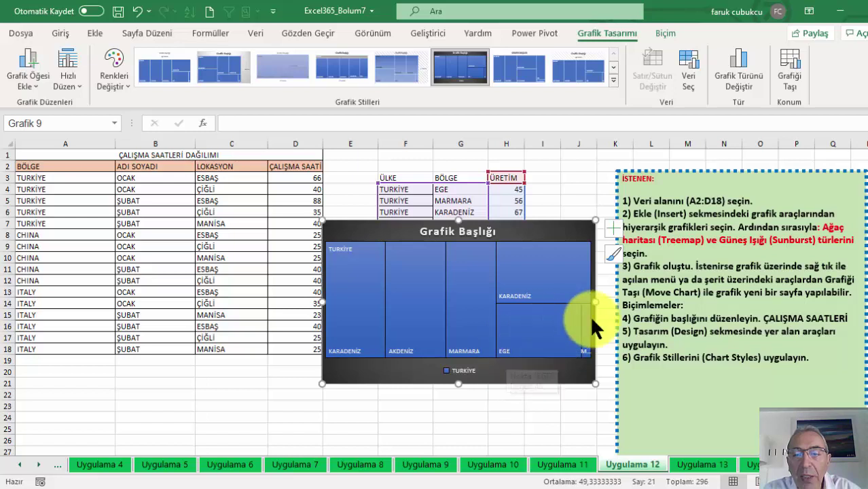
left_click(443, 60)
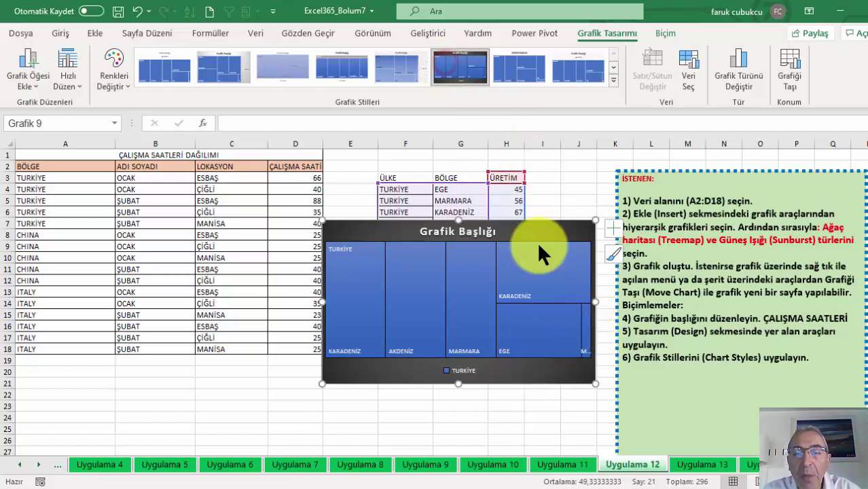
left_click_drag(540, 223, 312, 267)
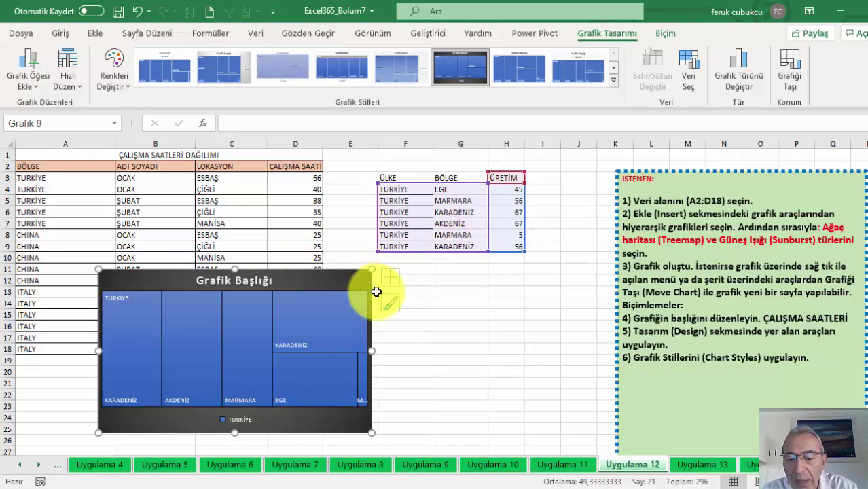
key("Delete")
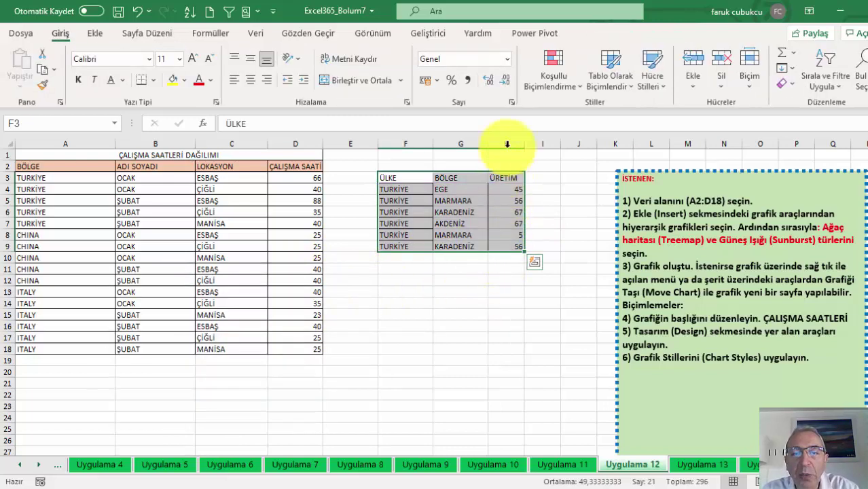
Step: Insert a blank column at H and head it İLLER in H3
right_click(508, 144)
left_click(542, 256)
left_click(508, 178)
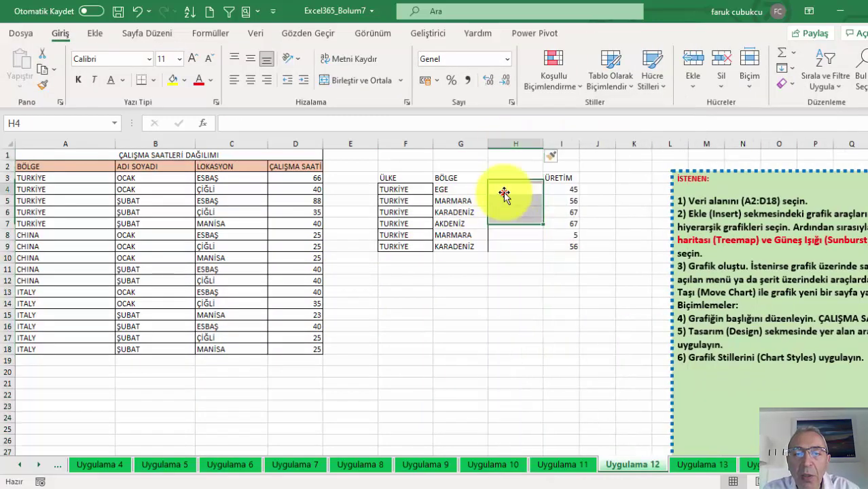
left_click(506, 178)
type("İLLER")
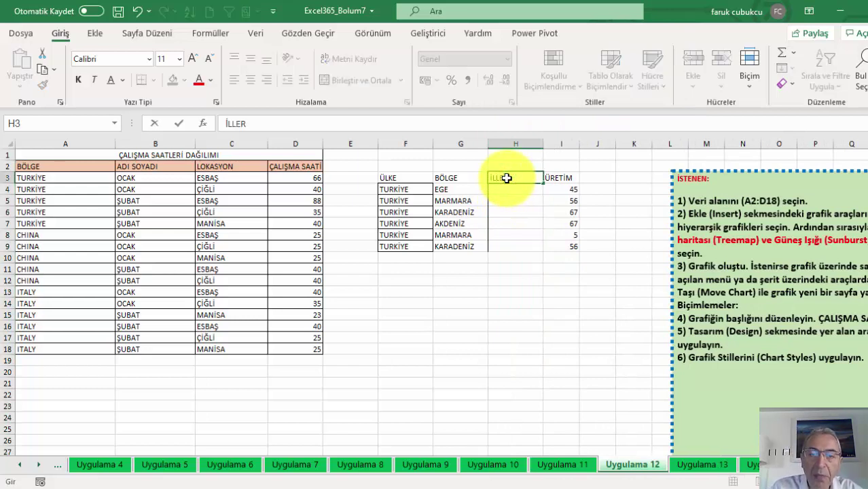
key("Return")
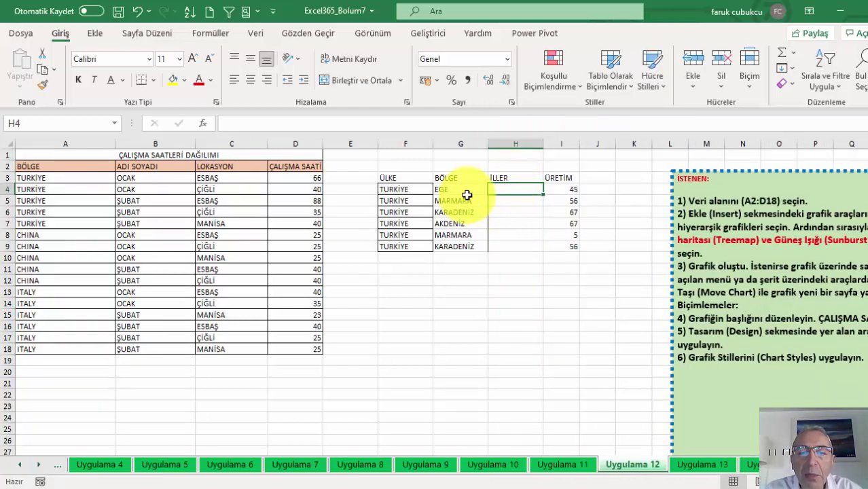
left_click(468, 197)
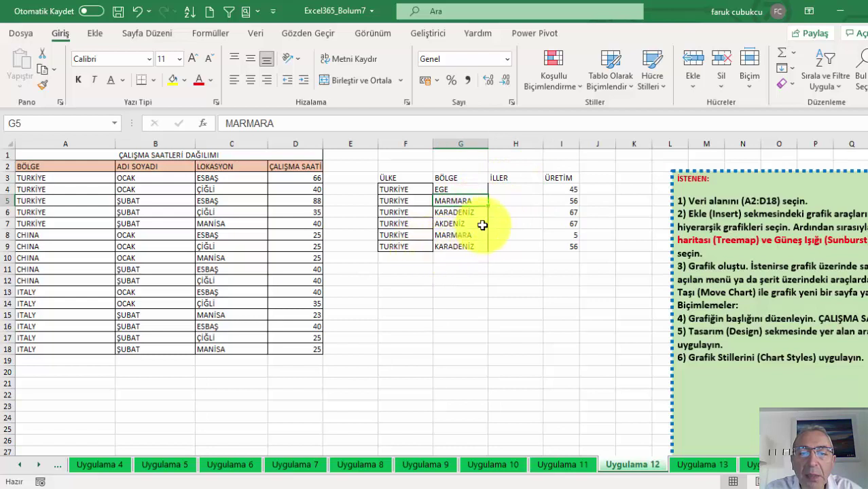
left_click_drag(471, 238, 483, 243)
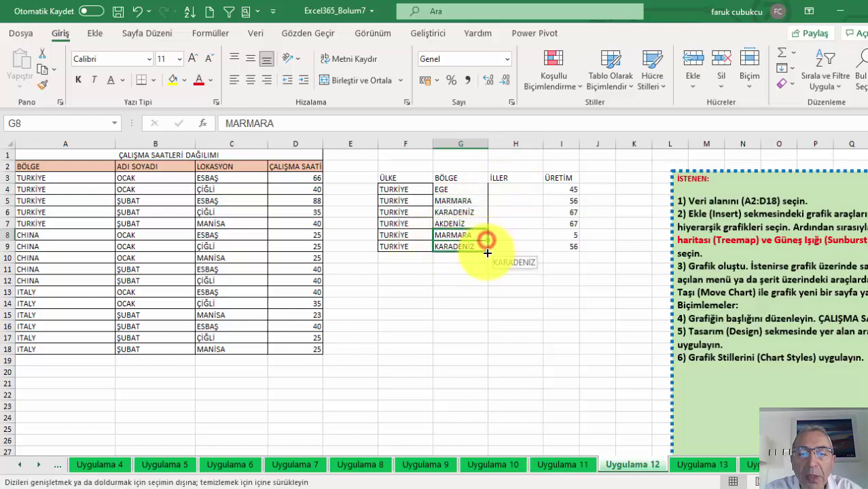
Step: Shift the region entries in column G down one row, copying cells rather than filling a series
left_click(469, 212)
left_click(466, 189)
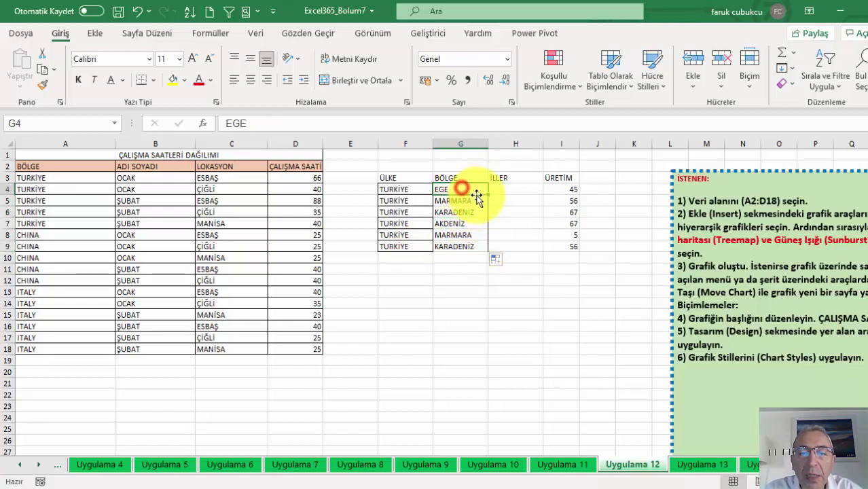
left_click(471, 200)
left_click_drag(471, 200, 479, 210)
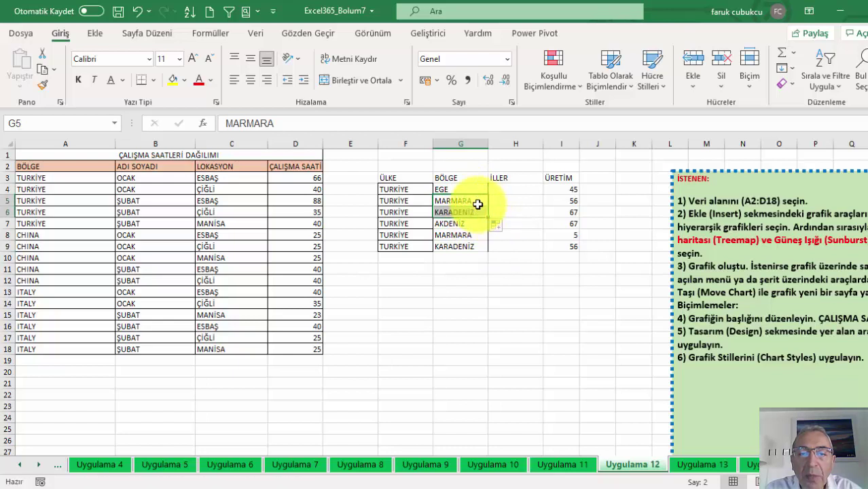
left_click(473, 191)
left_click_drag(471, 201, 468, 266)
left_click(475, 190)
left_click_drag(488, 195, 489, 228)
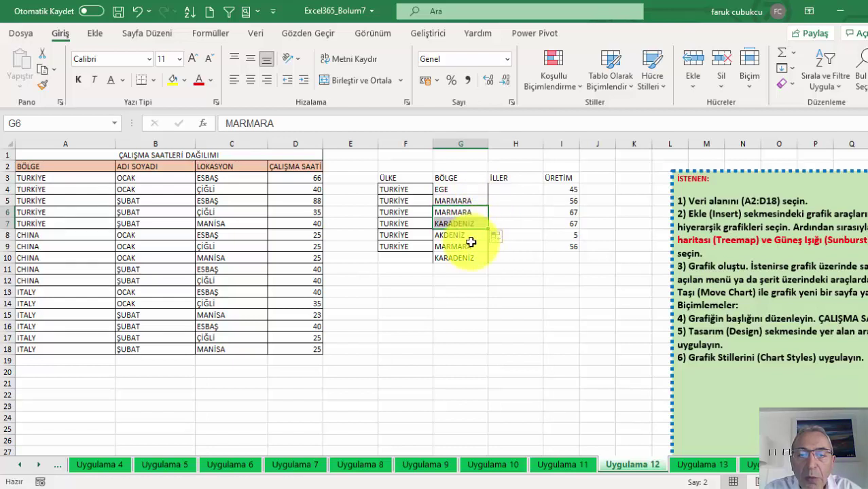
left_click(498, 237)
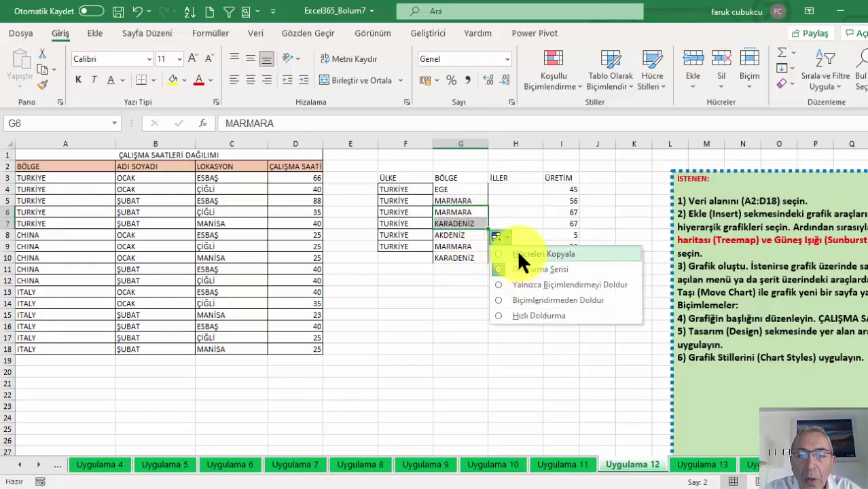
left_click(518, 254)
Step: Copy AKDENİZ down to G10 unchanged and extend TURKİYE into F10
left_click(457, 235)
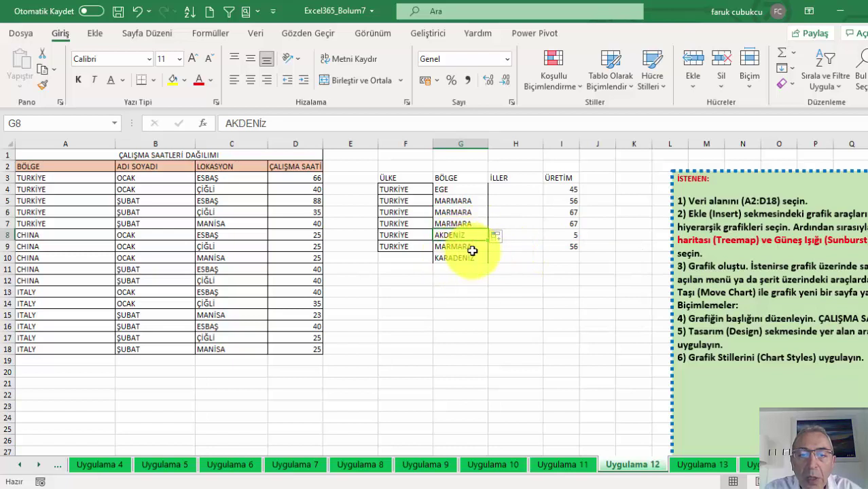
left_click_drag(487, 239, 487, 267)
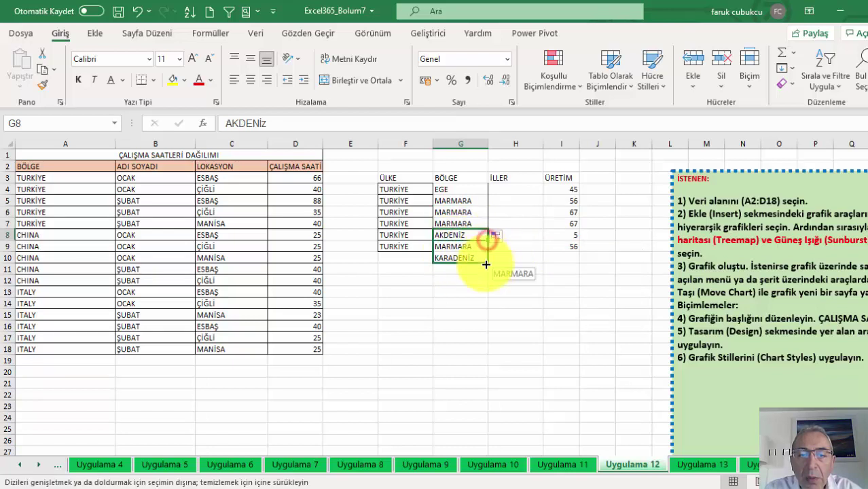
left_click(497, 272)
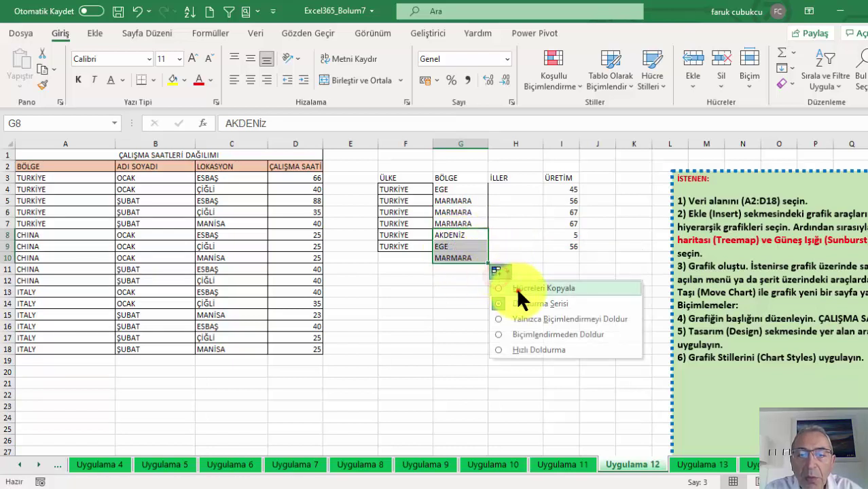
left_click(517, 288)
left_click(415, 250)
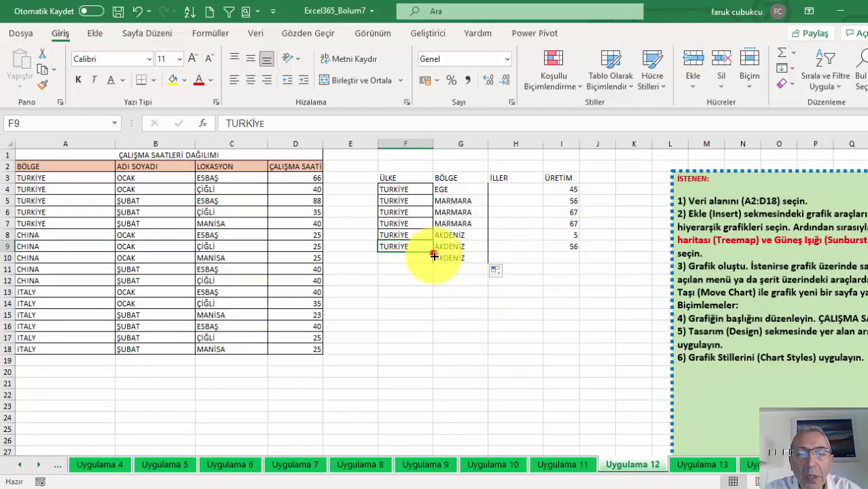
left_click_drag(432, 252, 431, 265)
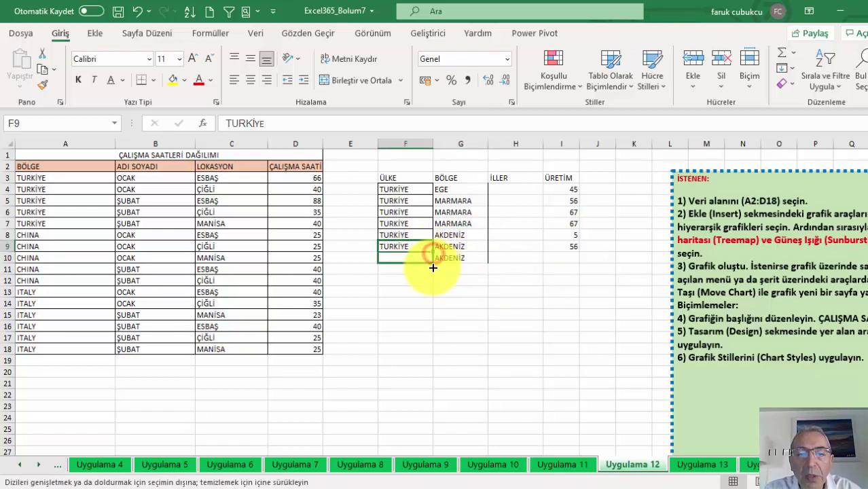
Step: Copy EGE into G5 with Hücreleri Kopyala, check the region list, and select H4
left_click(469, 199)
left_click(463, 193)
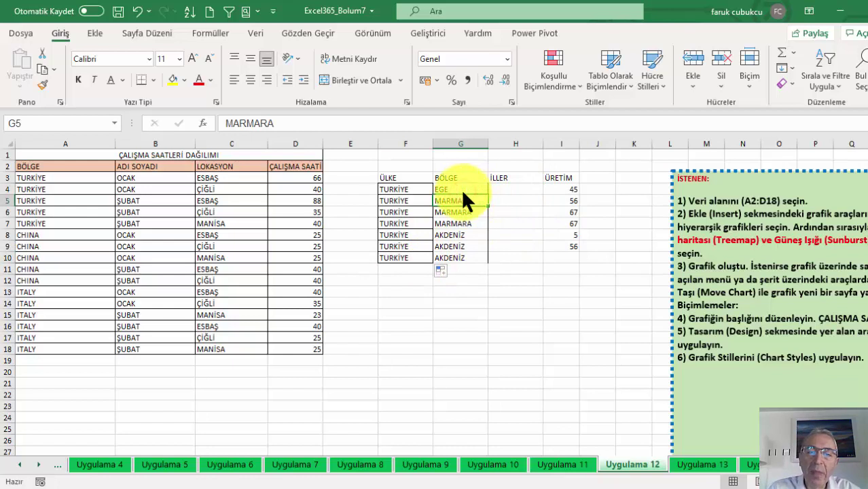
left_click(516, 143)
right_click(514, 145)
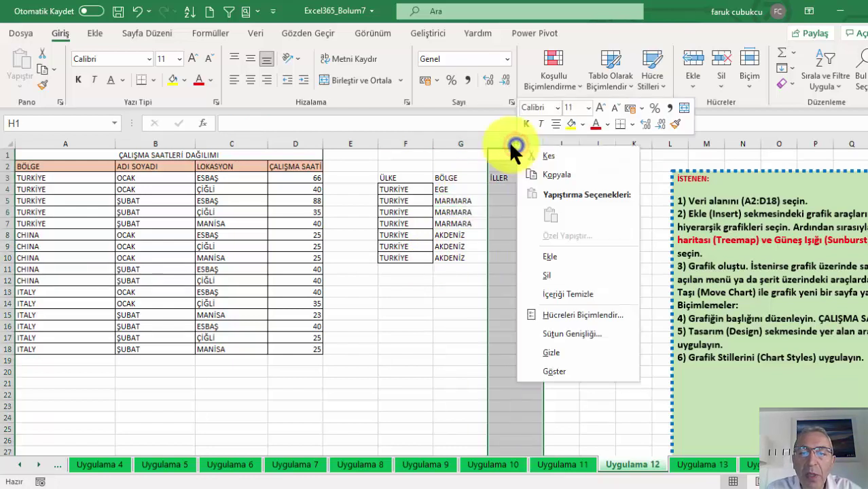
left_click(470, 183)
left_click(469, 192)
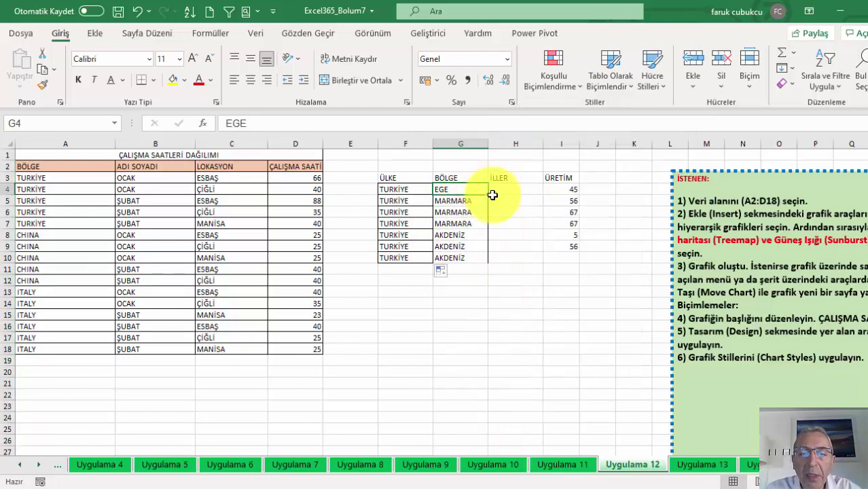
left_click_drag(493, 195, 496, 219)
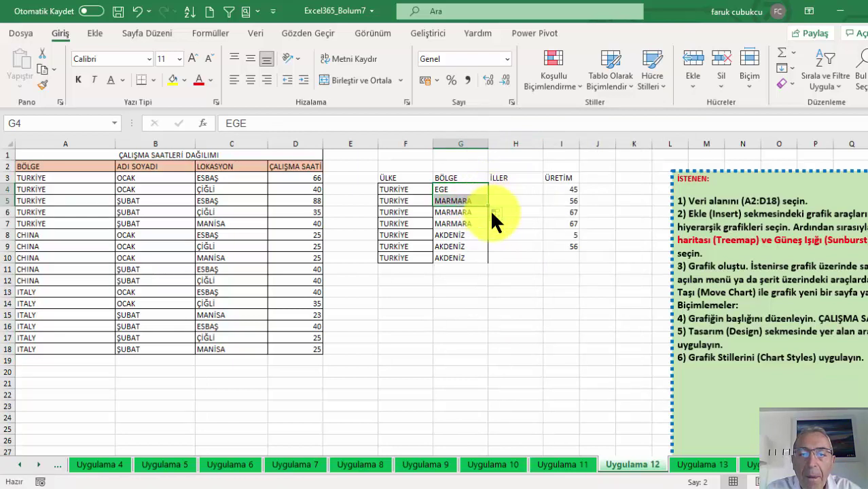
left_click(493, 212)
left_click(518, 228)
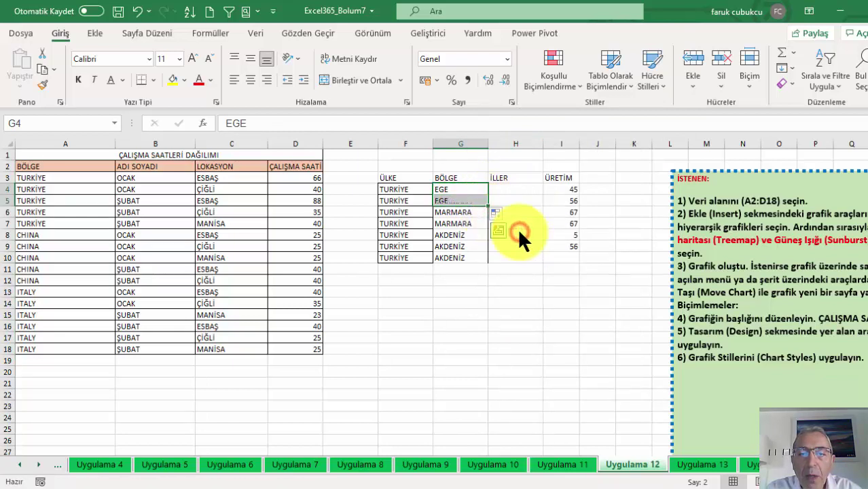
left_click(464, 212)
left_click(455, 258)
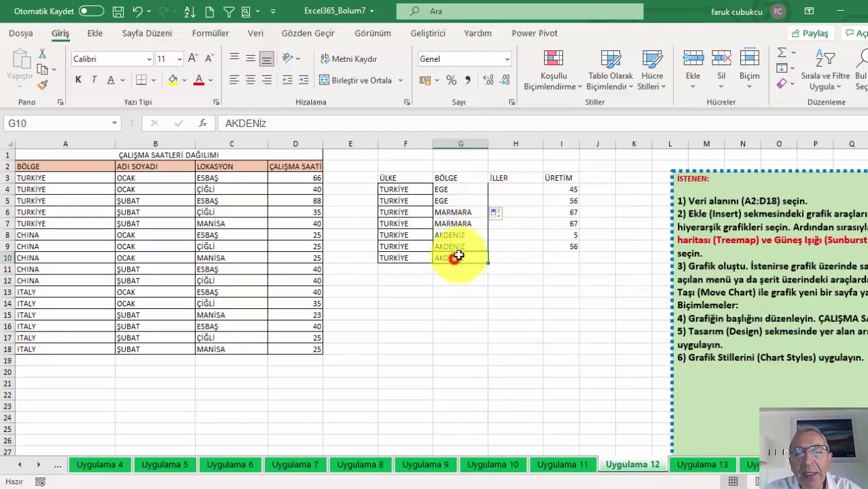
left_click(506, 189)
Step: Fill H4:H10 with İZMİR, AYDIN, İSTANBUL, ÇORLU, ANTALYA, ADANA and ADANA
type("İZMİR")
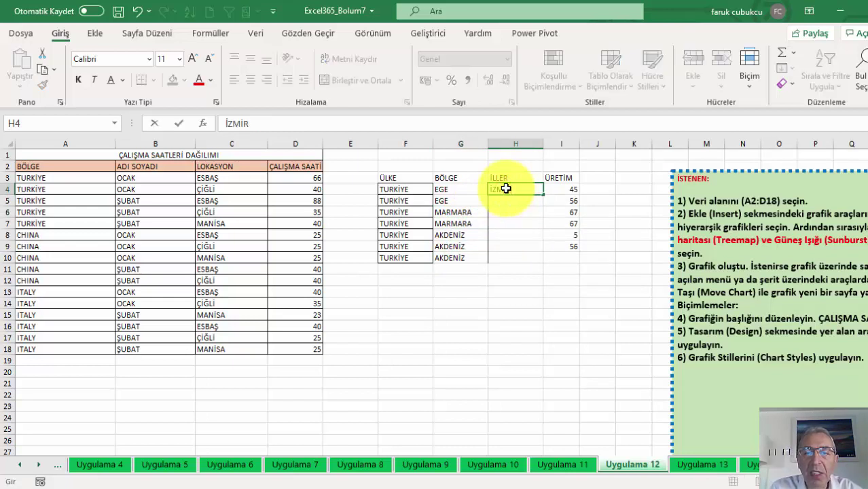
key("Return")
type("YDI")
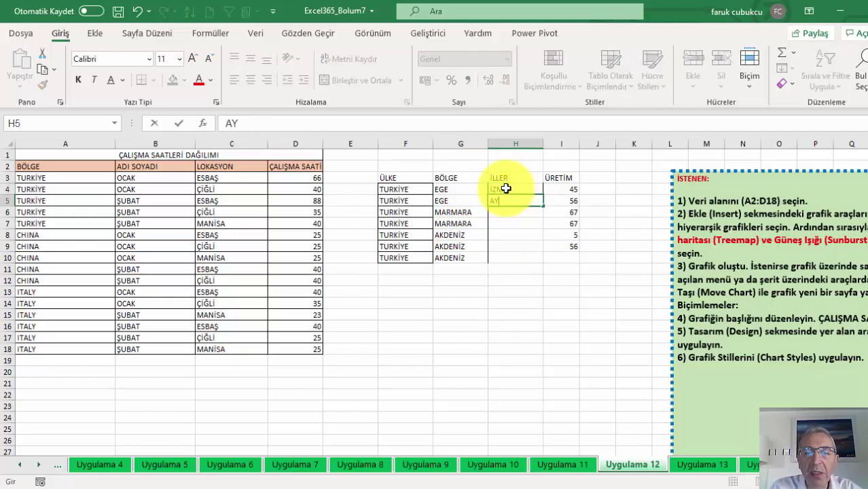
type("N")
key("Return")
type("İST")
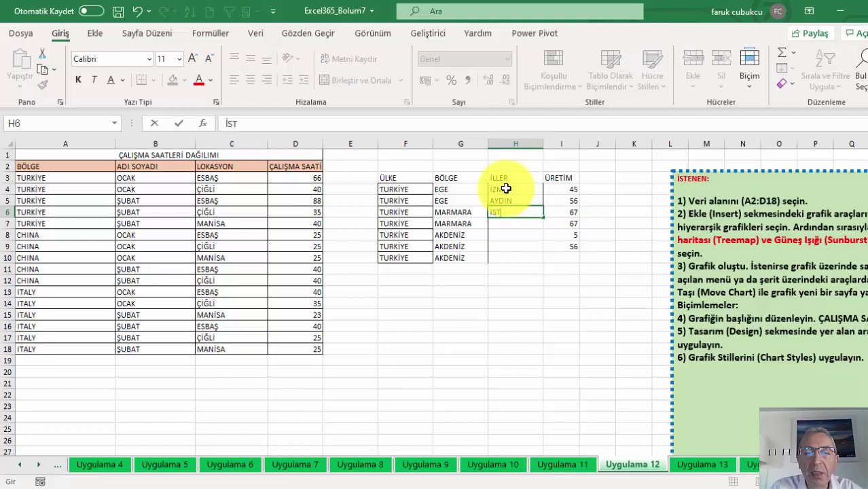
key("Return")
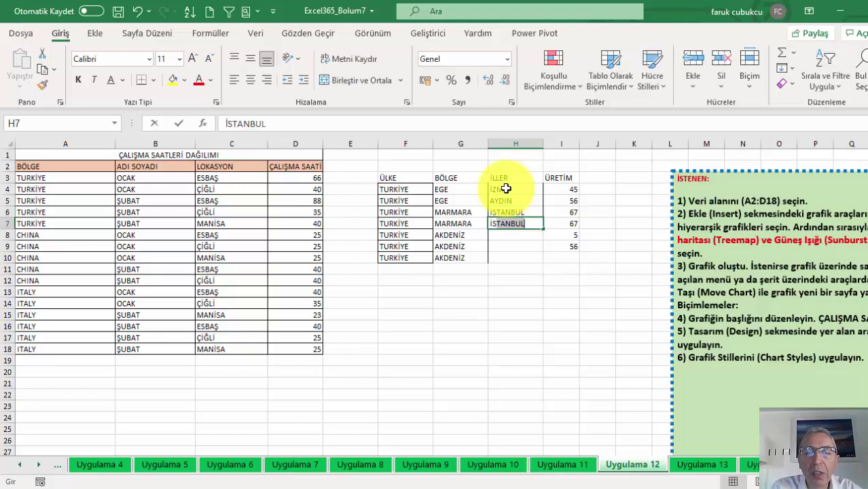
type("İs")
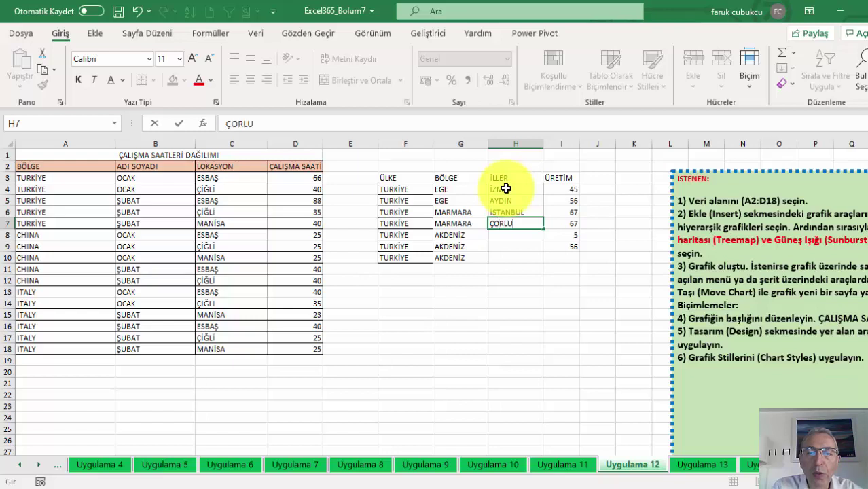
key("Return")
type("NTALYA")
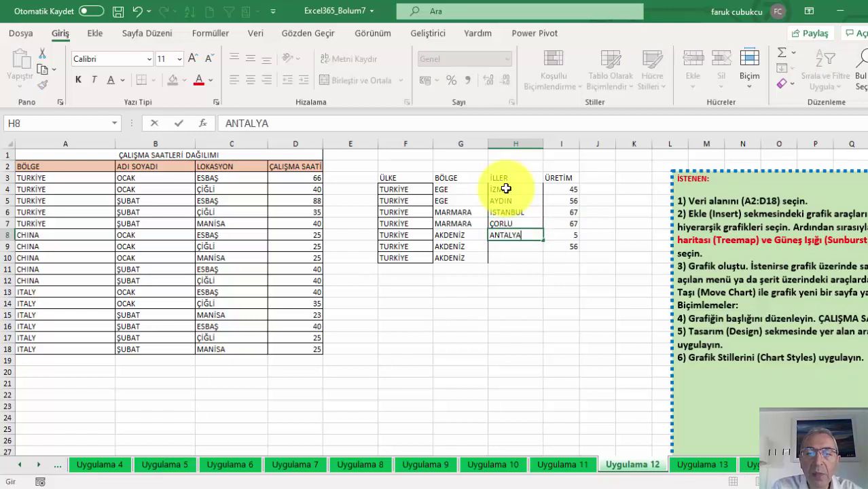
key("Return")
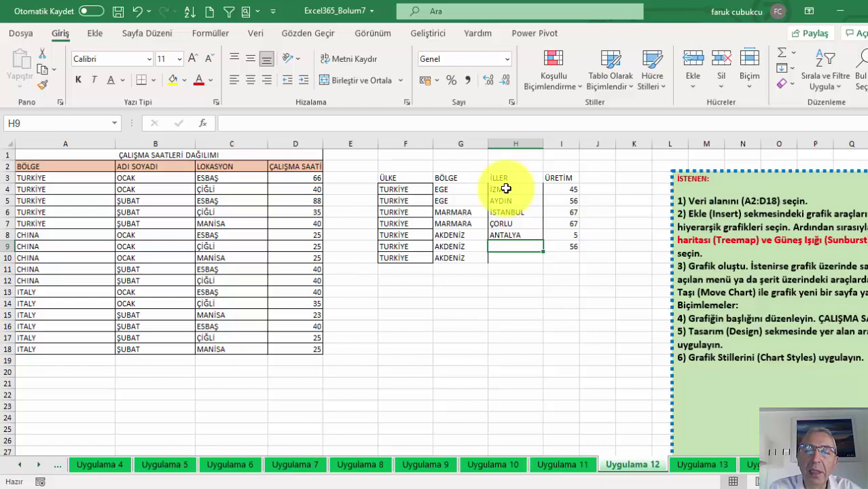
type("ADA")
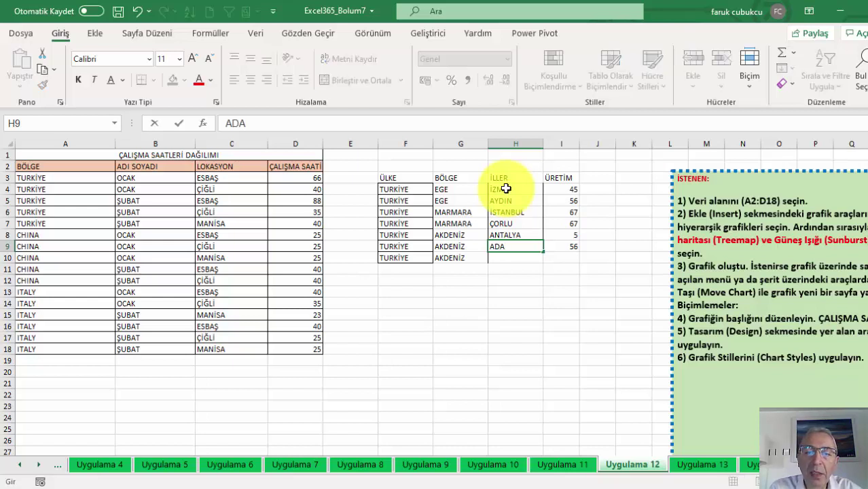
type("NA")
key("Return")
type("ADA")
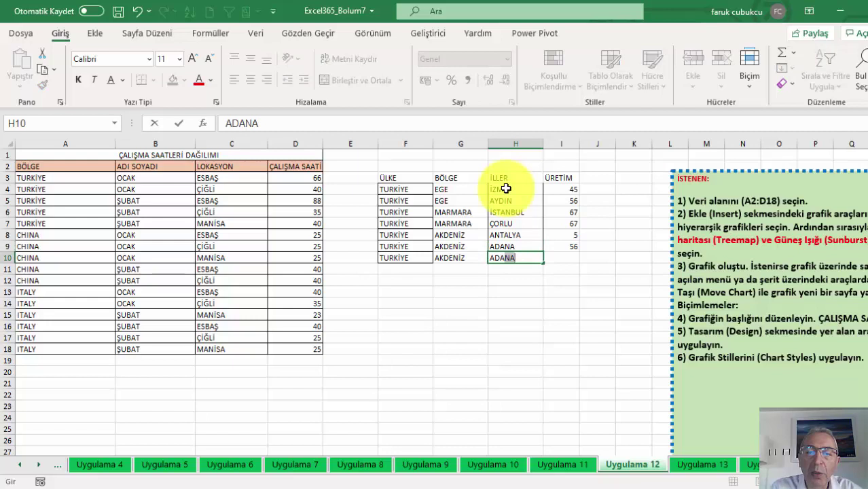
key("Return")
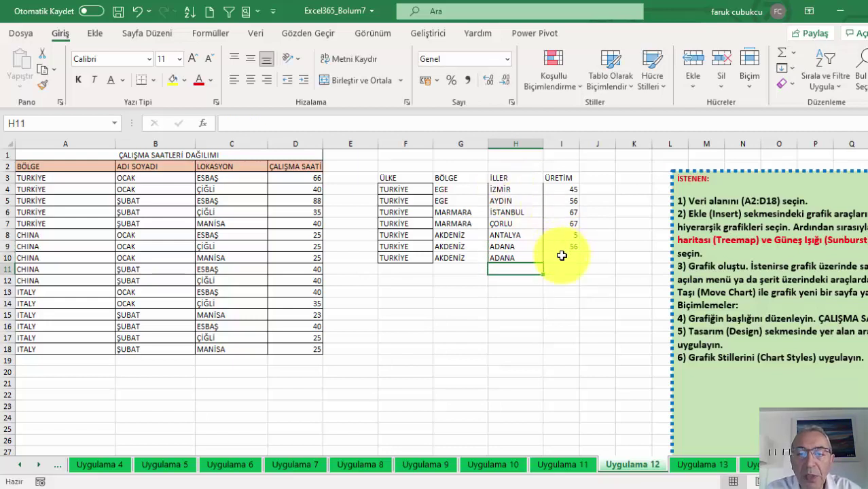
Step: Enter 44 as the last row's ÜRETİM value in I10
left_click(561, 257)
type("44")
left_click(583, 224)
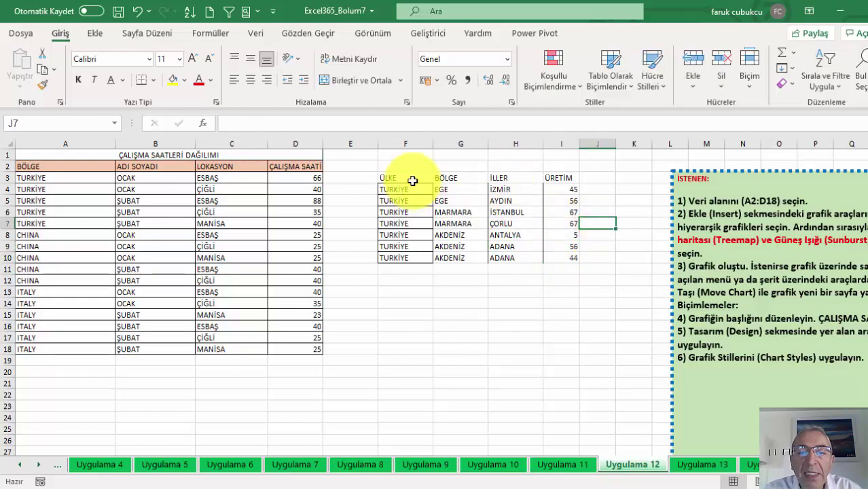
Step: Insert a treemap (Ağaç Haritası) of F3:I10, move it left, then delete it
left_click_drag(410, 178, 558, 258)
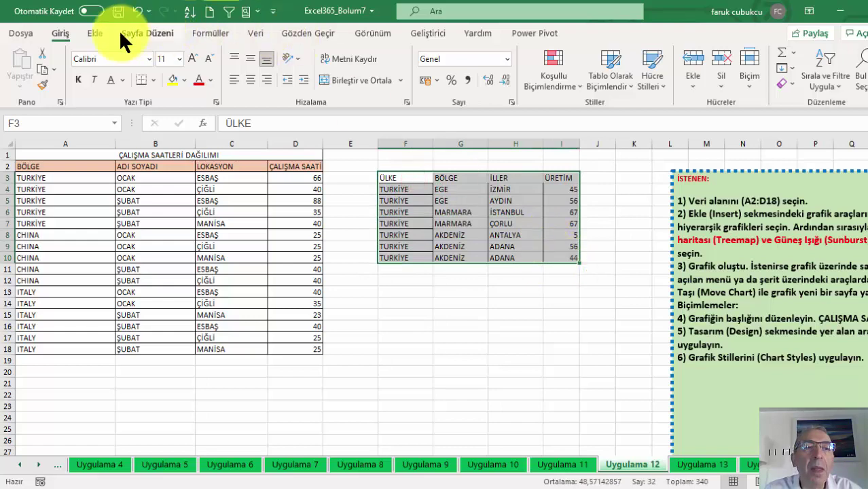
left_click(99, 32)
left_click(348, 52)
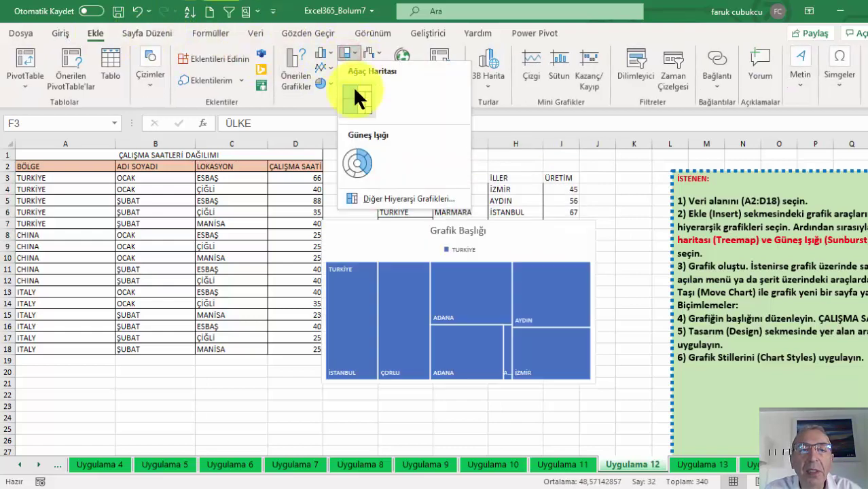
left_click(356, 99)
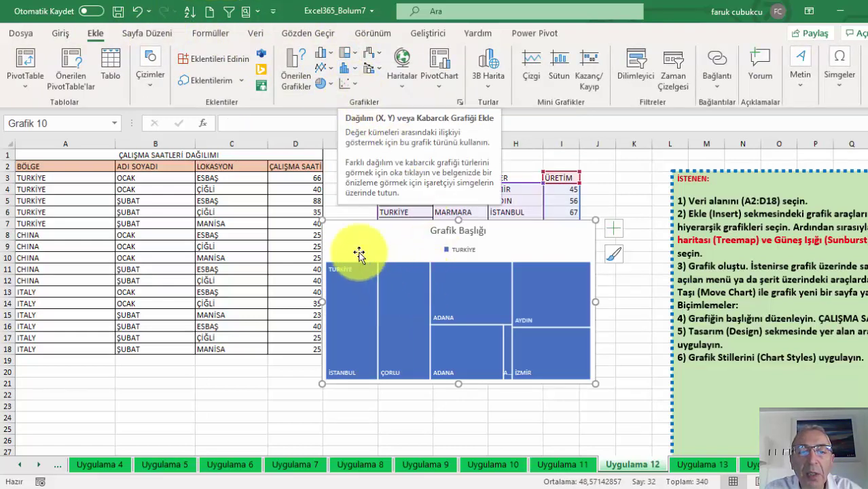
left_click_drag(345, 233, 163, 225)
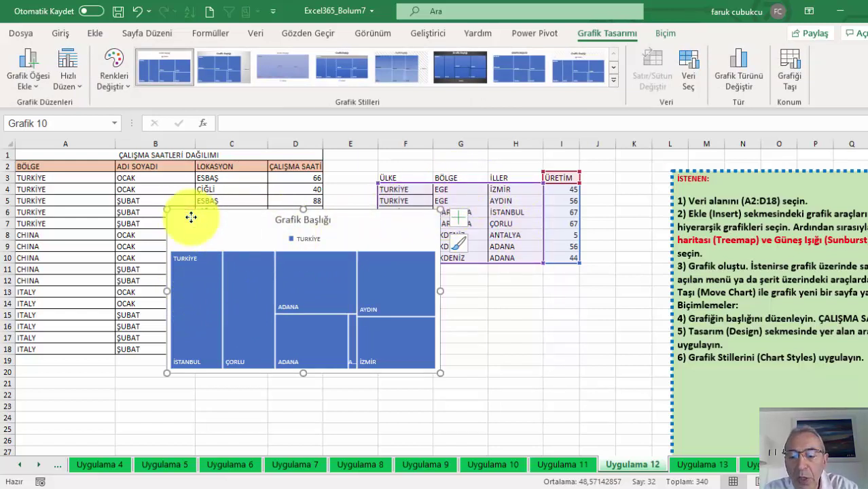
key("Delete")
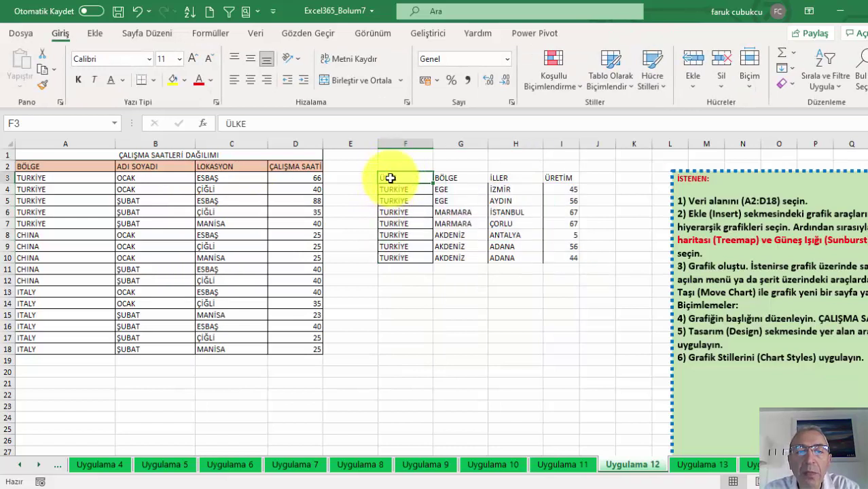
Step: Insert a sunburst hierarchy chart of F3:I10 and drag its corner to enlarge it
mouse_move(388, 178)
left_mouse_down()
mouse_move(568, 239)
mouse_move(568, 260)
left_mouse_up()
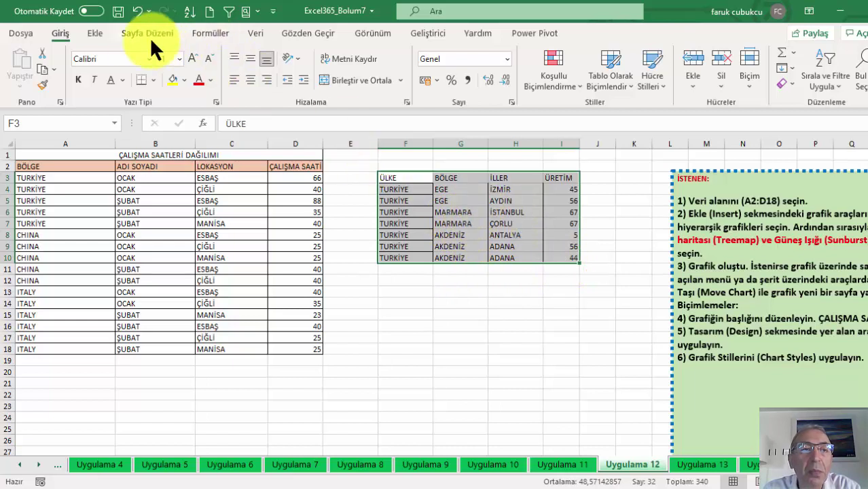
left_click(101, 31)
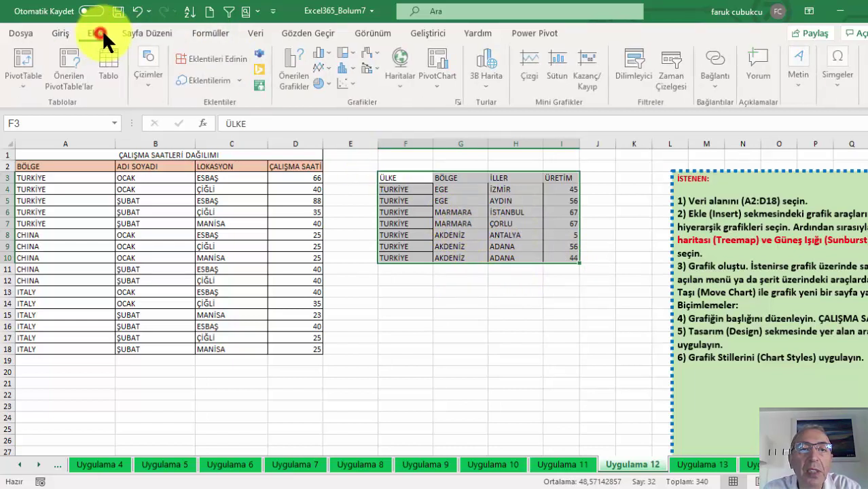
left_click(352, 52)
left_click(361, 152)
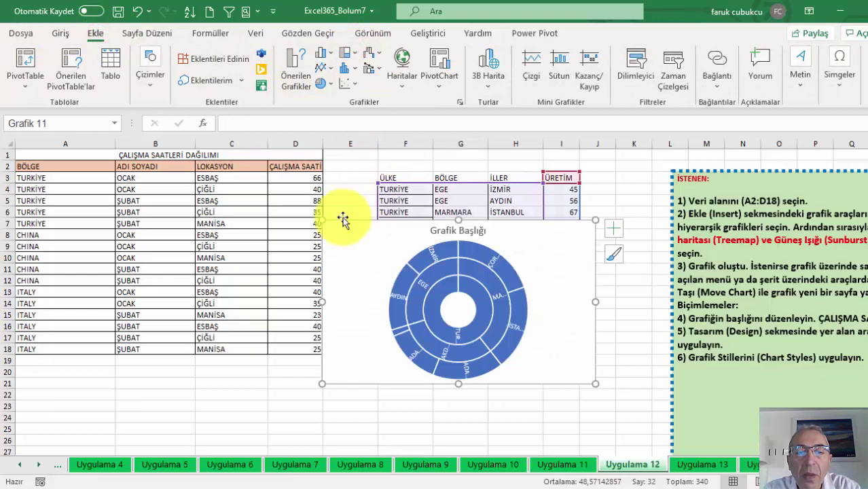
left_click_drag(323, 221, 264, 161)
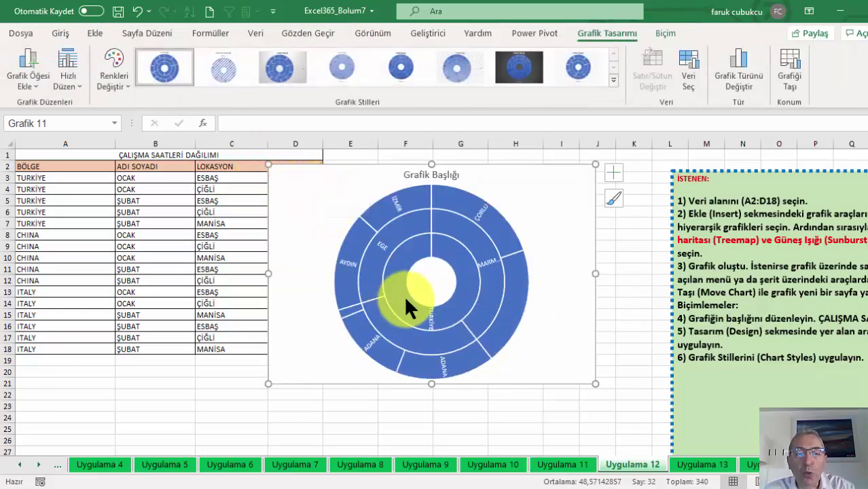
Step: Apply the dark chart style to the sunburst, enlarge it and move it down-left
left_click(292, 184)
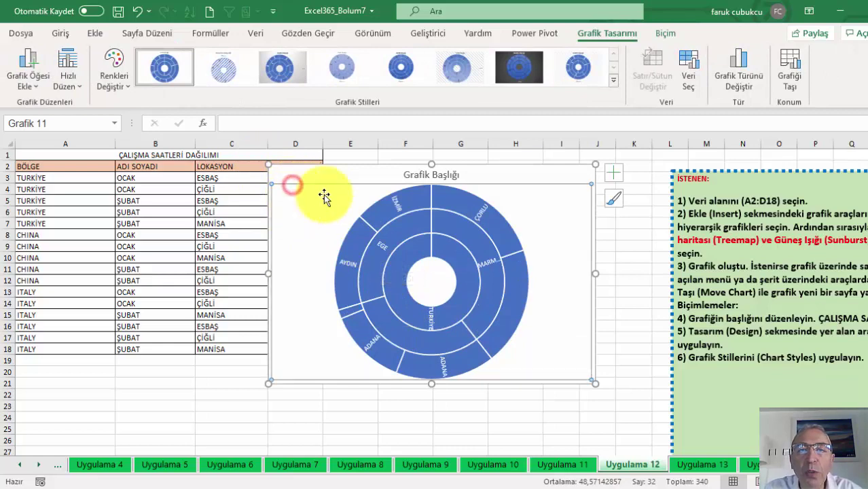
left_click(506, 63)
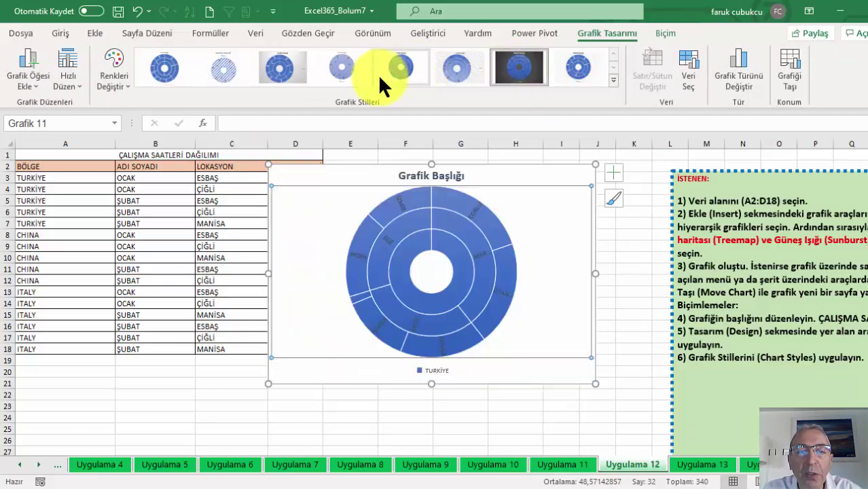
left_click(276, 65)
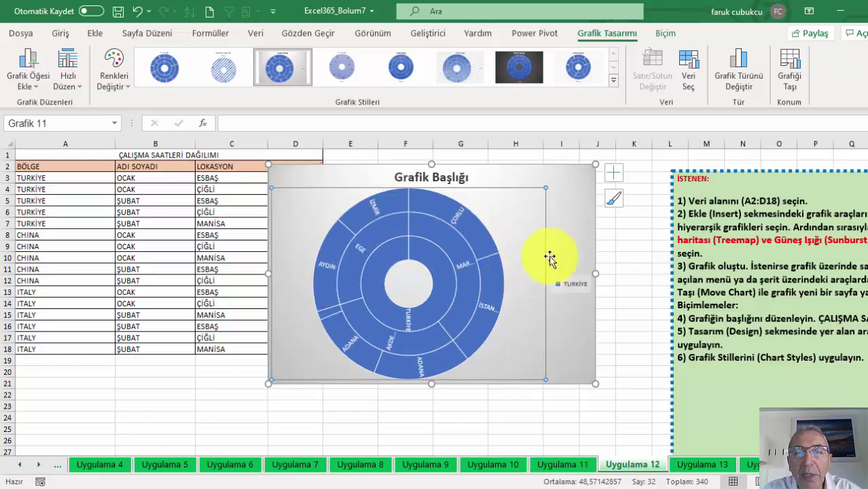
left_click(531, 67)
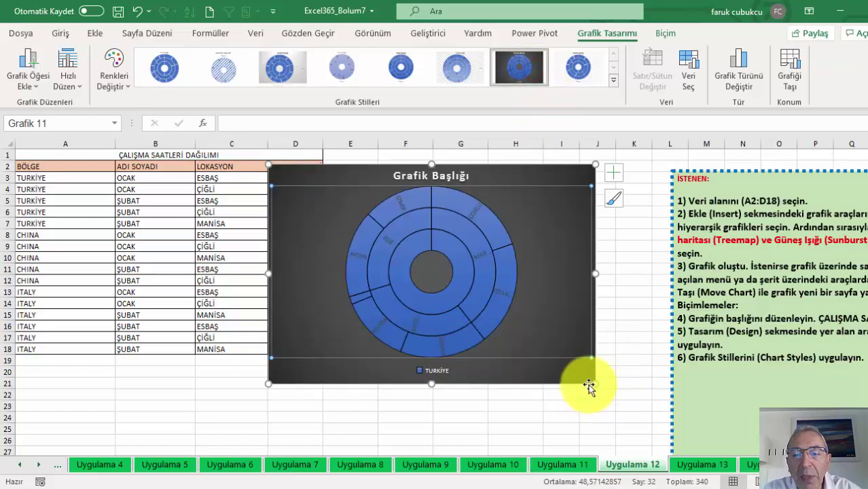
left_click_drag(593, 385, 615, 396)
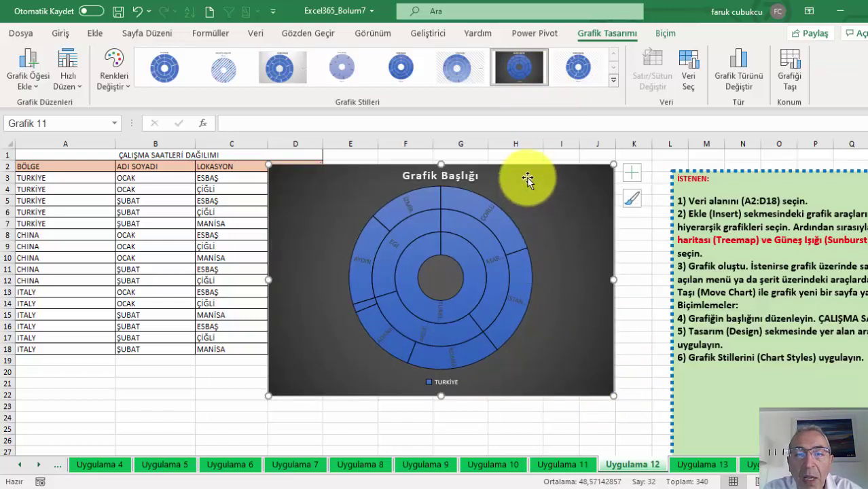
left_click_drag(527, 178, 392, 226)
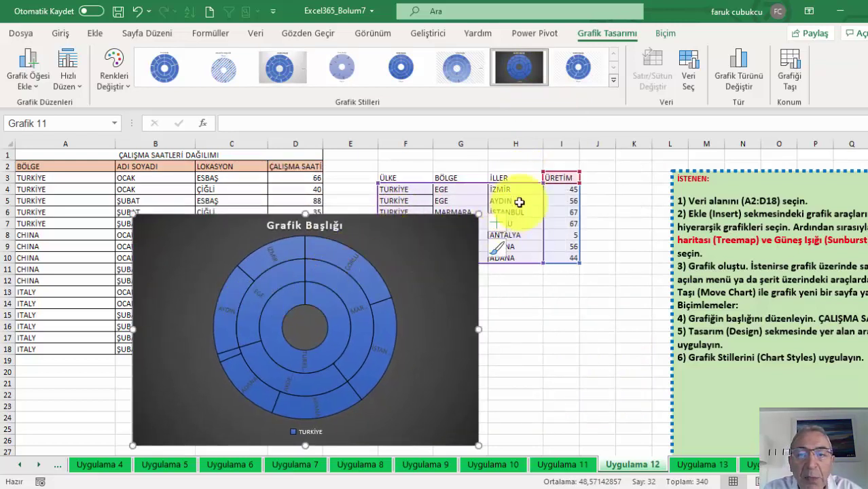
Step: Change İZMİR's production in I4 to 2
left_click(563, 190)
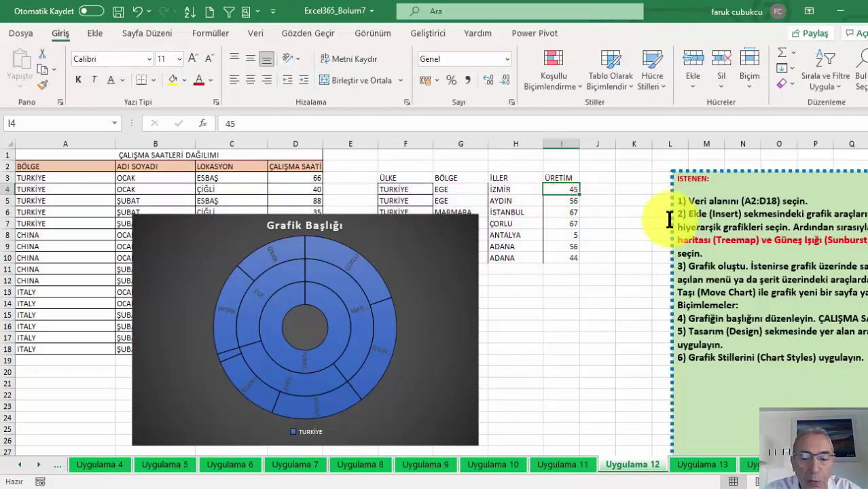
type("2")
key("Return")
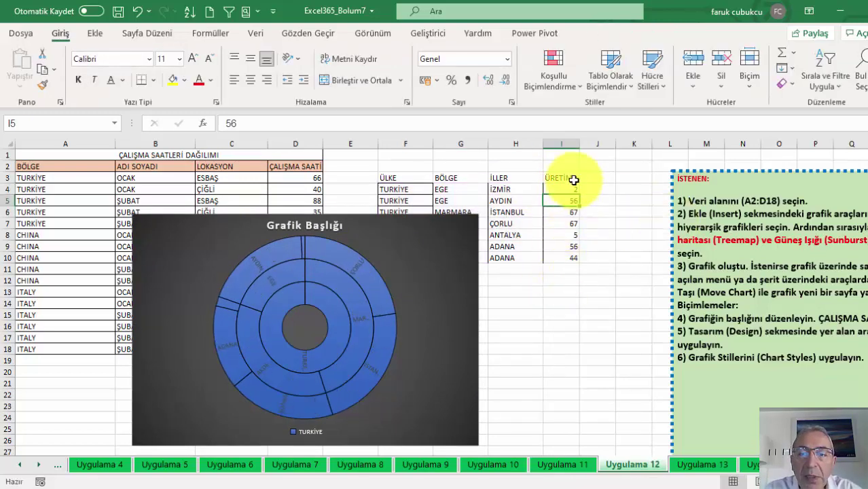
Step: Set İZMİR's production to 22 and AYDIN's to 12
left_click(565, 185)
type("22")
key("Return")
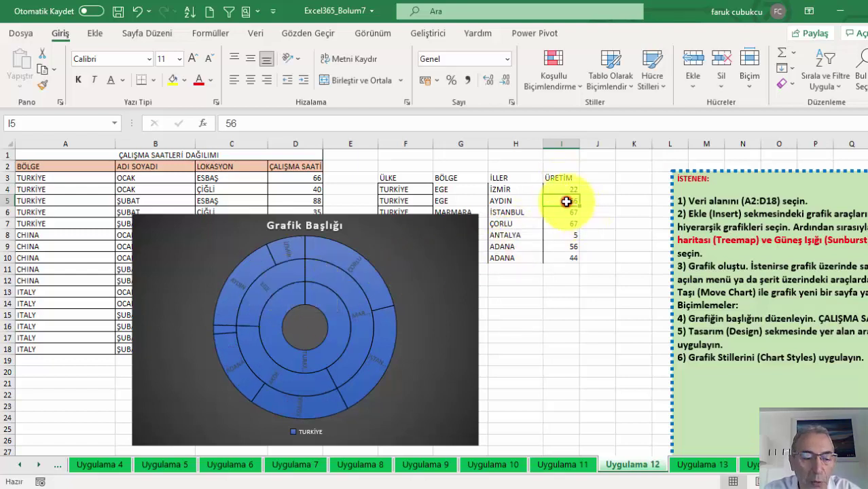
type("12")
key("Return")
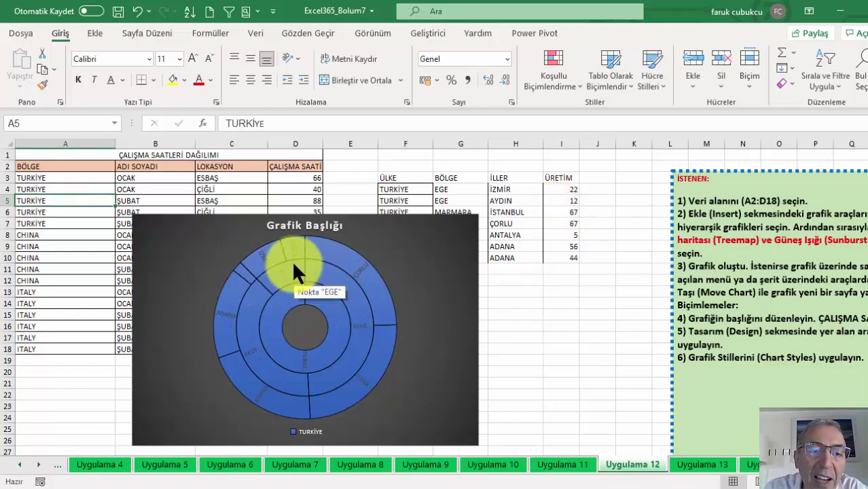
Step: Reposition the sunburst chart up and to the right
mouse_move(281, 251)
mouse_move(310, 269)
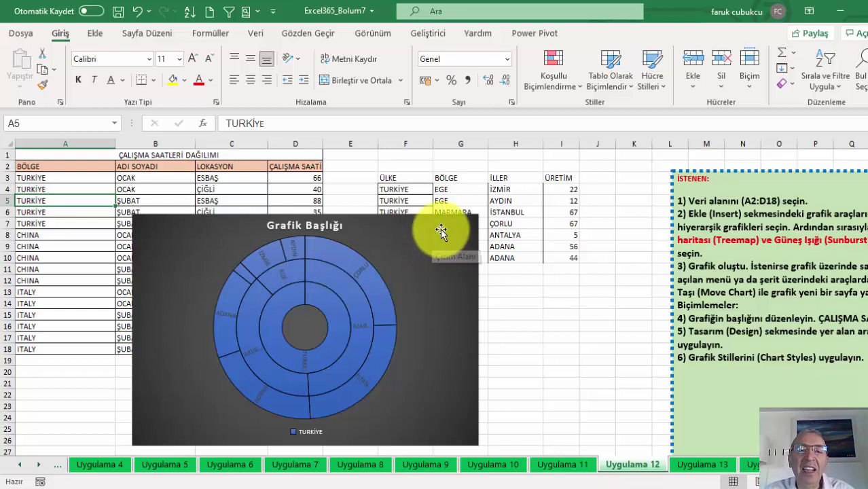
mouse_move(440, 233)
left_mouse_down()
mouse_move(443, 263)
mouse_move(417, 320)
left_mouse_up()
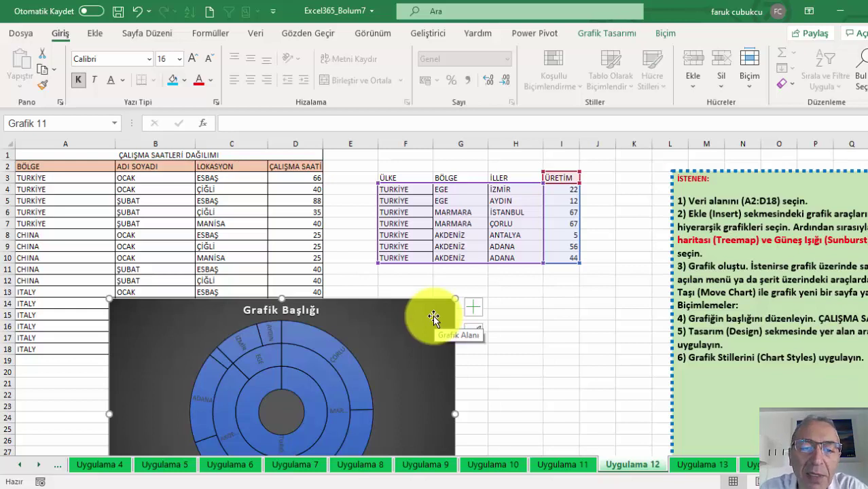
left_click_drag(433, 318, 487, 246)
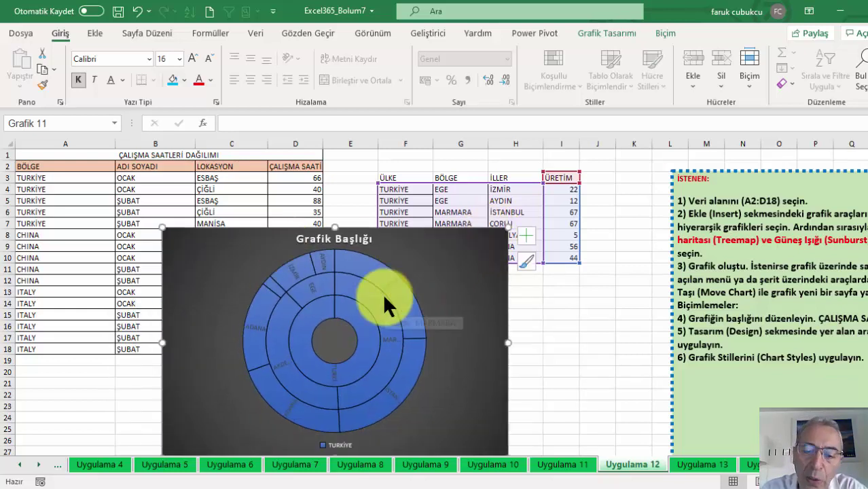
Step: Switch to the Uygulama 13 worksheet
left_click(38, 465)
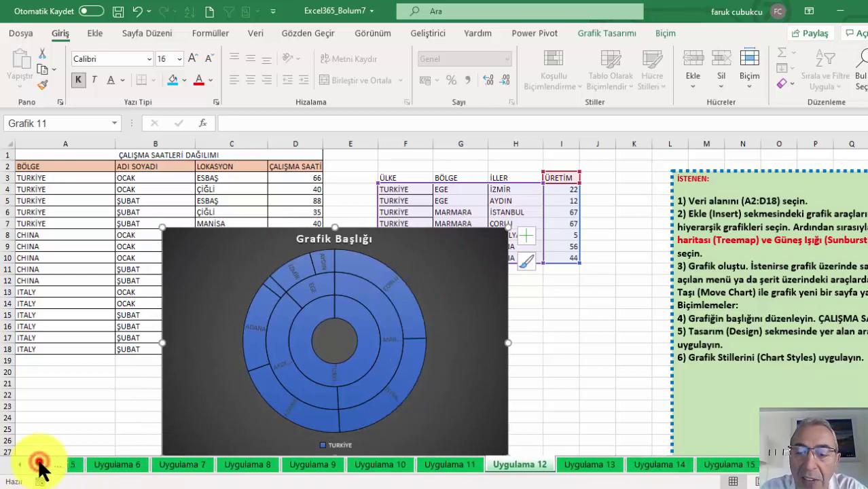
left_click(39, 465)
left_click(443, 464)
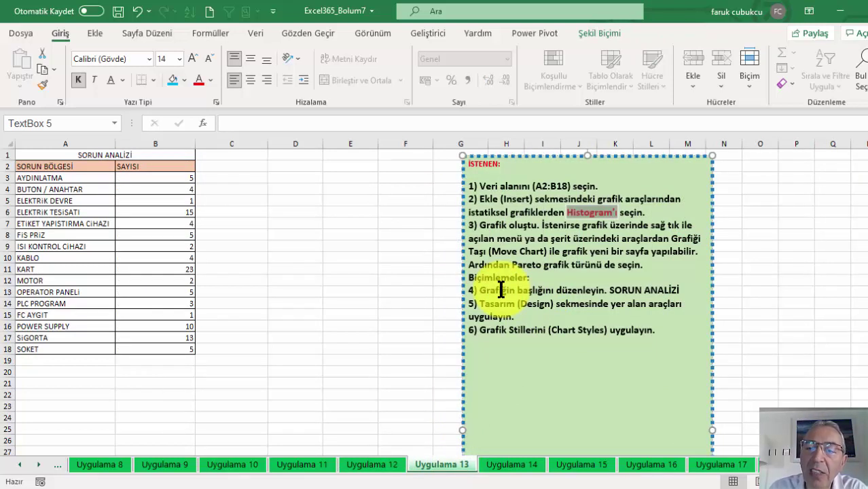
left_click(248, 246)
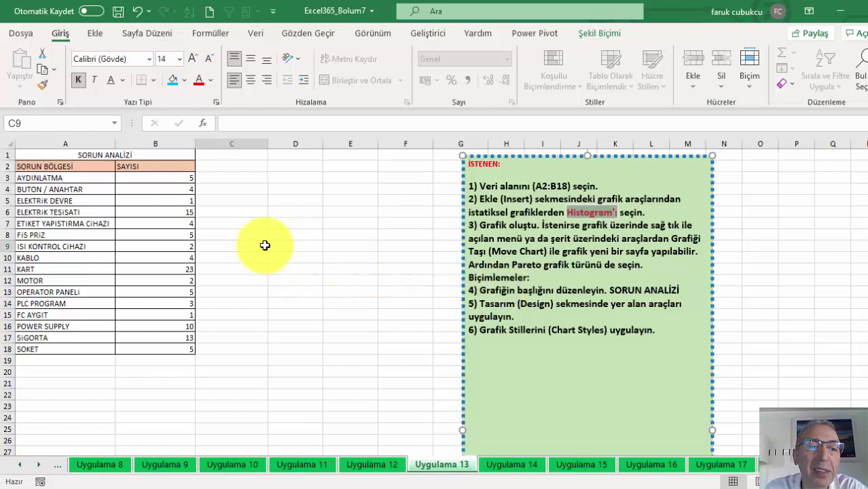
Step: Review the problem names and counts, then select the SORUN ANALİZİ table A2:B18
left_click(173, 348)
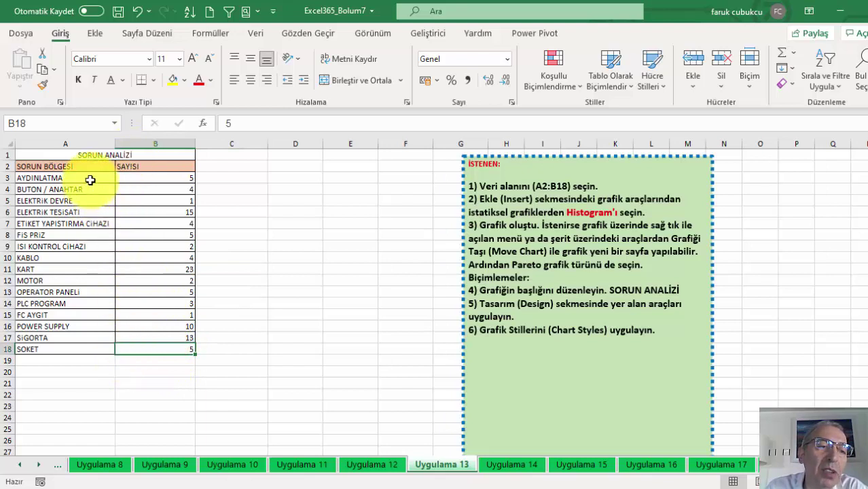
left_click(85, 178)
left_click(70, 211)
left_click(128, 180)
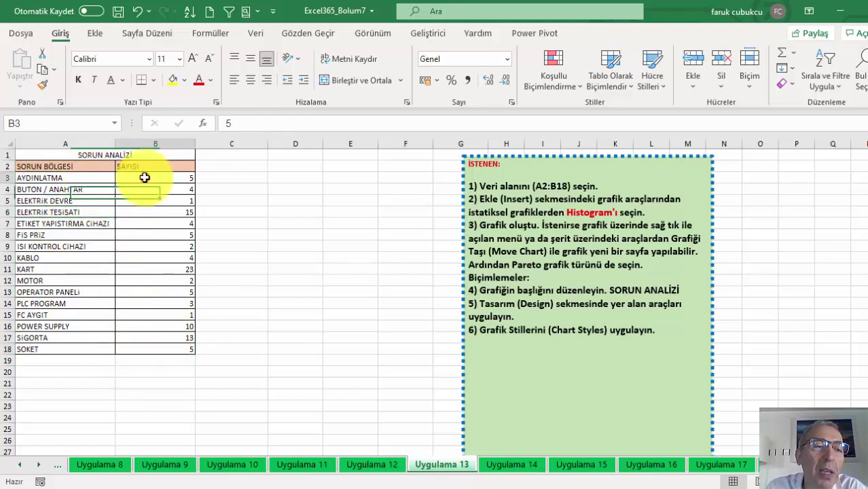
left_click(91, 199)
left_click(72, 225)
left_click(65, 235)
left_click(49, 279)
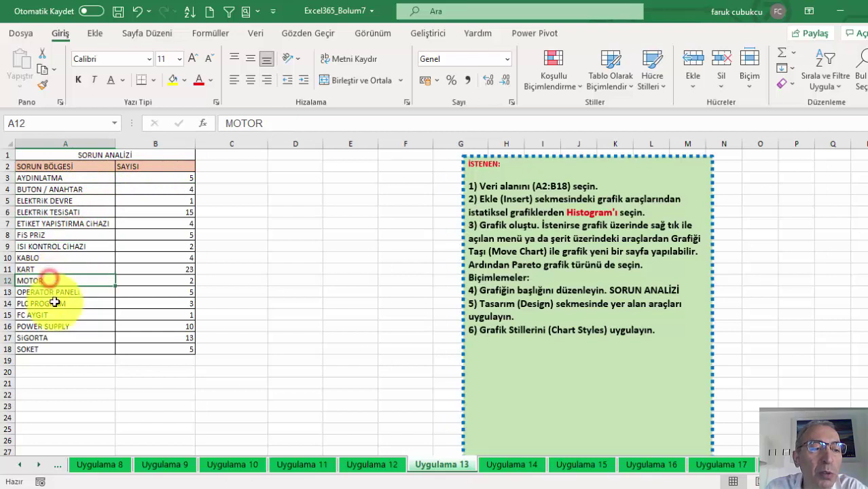
left_click(49, 326)
left_click(63, 337)
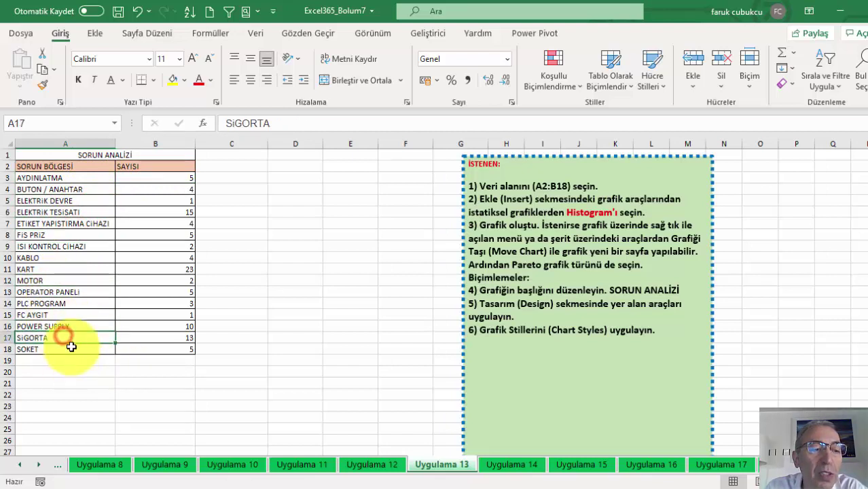
left_click(49, 255)
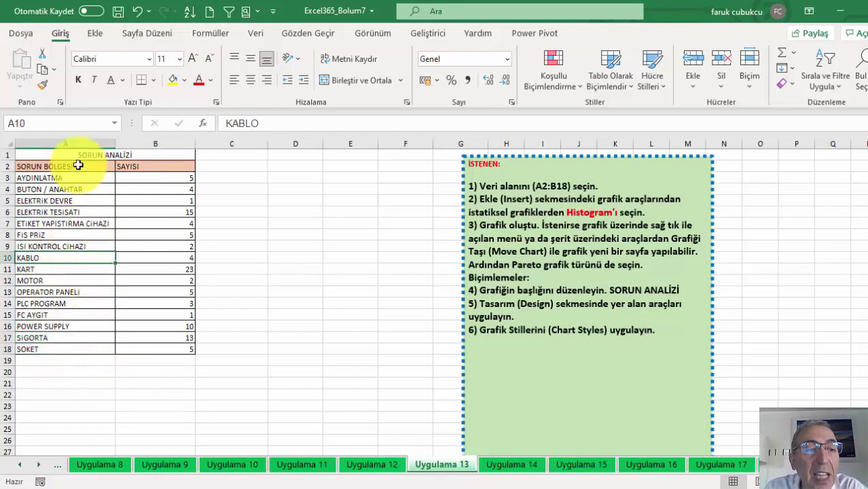
left_click_drag(68, 165, 158, 347)
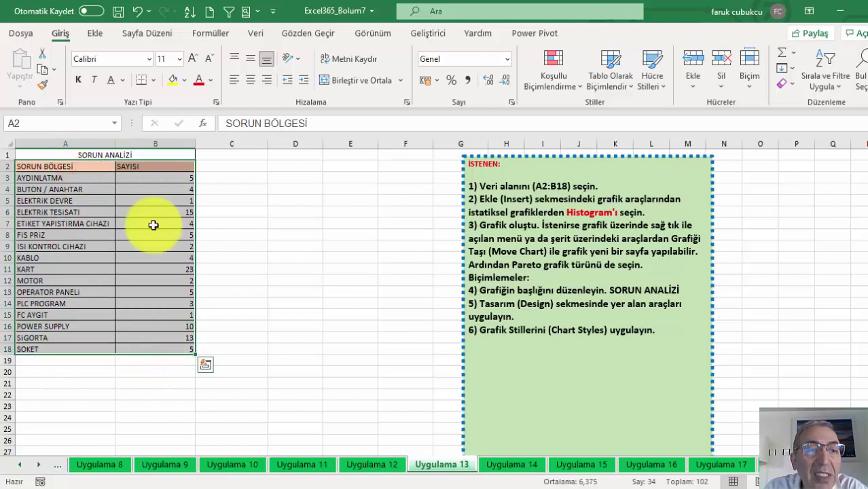
Step: Insert a histogram of the problem counts, place it beside the table, and enlarge it slightly
left_click(95, 33)
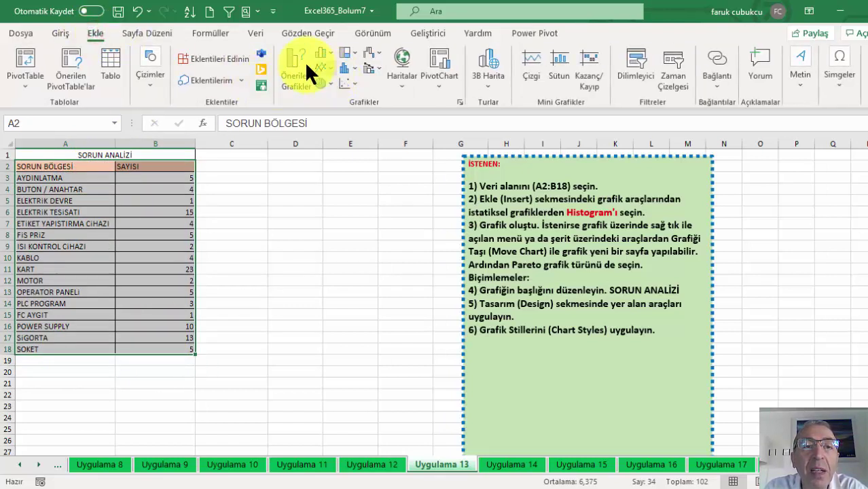
left_click(354, 66)
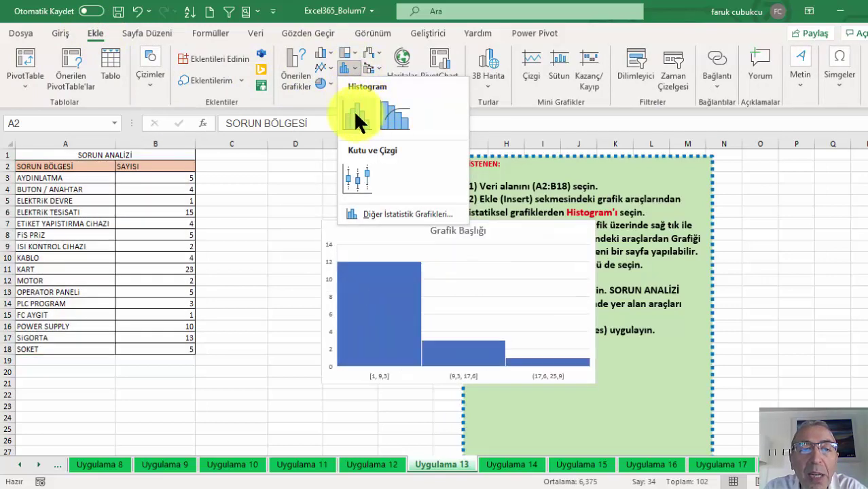
left_click(355, 114)
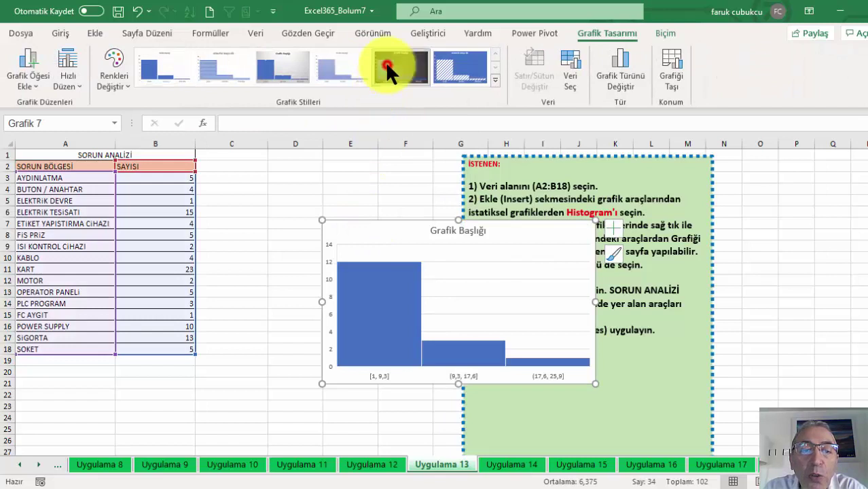
left_click_drag(353, 216, 305, 195)
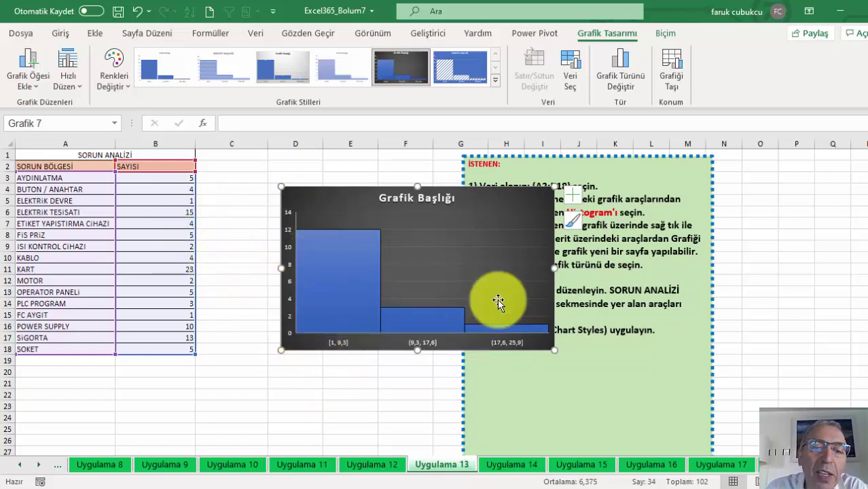
left_click_drag(555, 350, 578, 365)
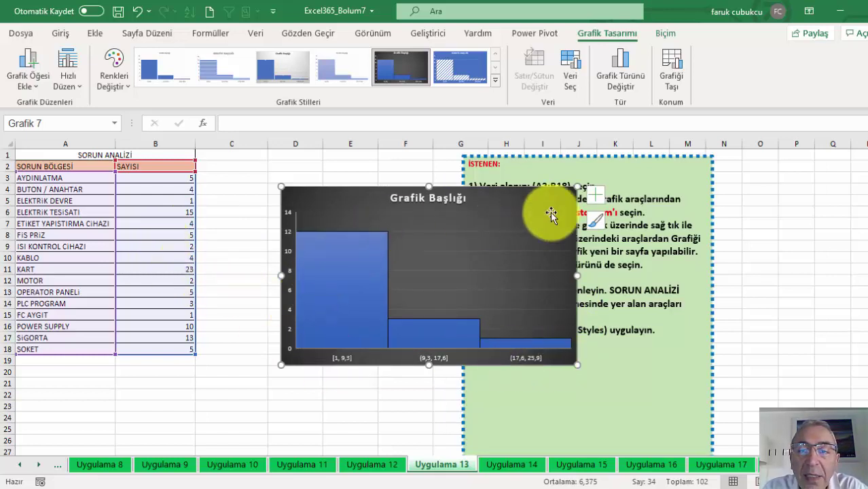
Step: Add data labels showing 12, 3 and 1 above the histogram bars
left_click(594, 195)
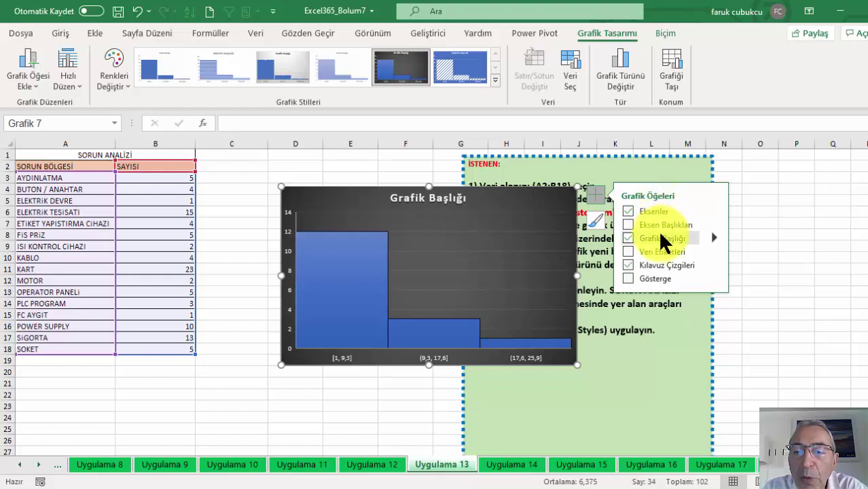
left_click(657, 250)
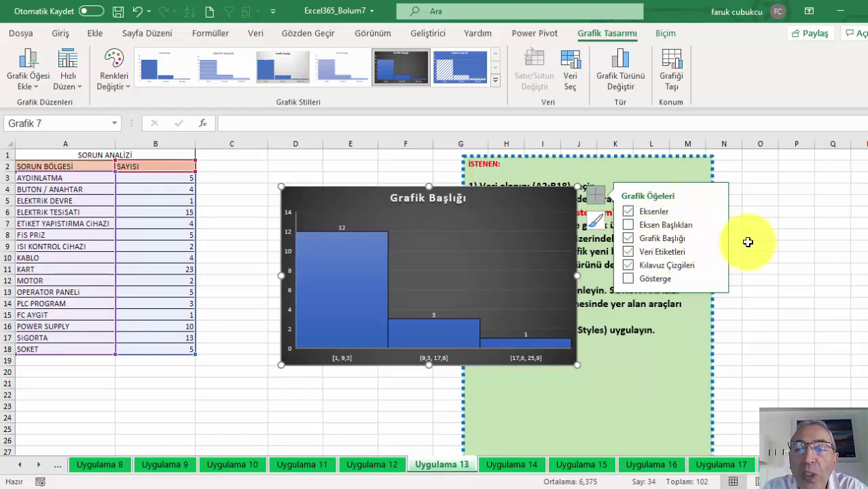
left_click(785, 241)
left_click(333, 275)
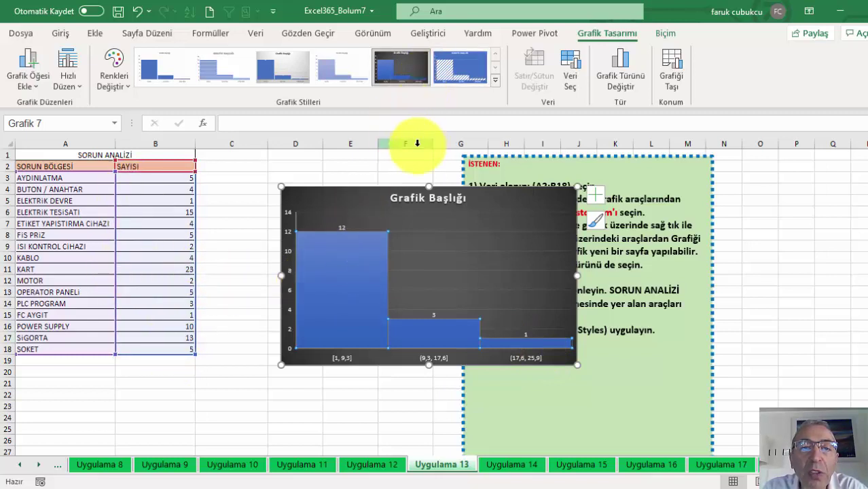
Step: Change the chart type to the Pareto variant of Histogram
left_click(621, 62)
left_click(410, 105)
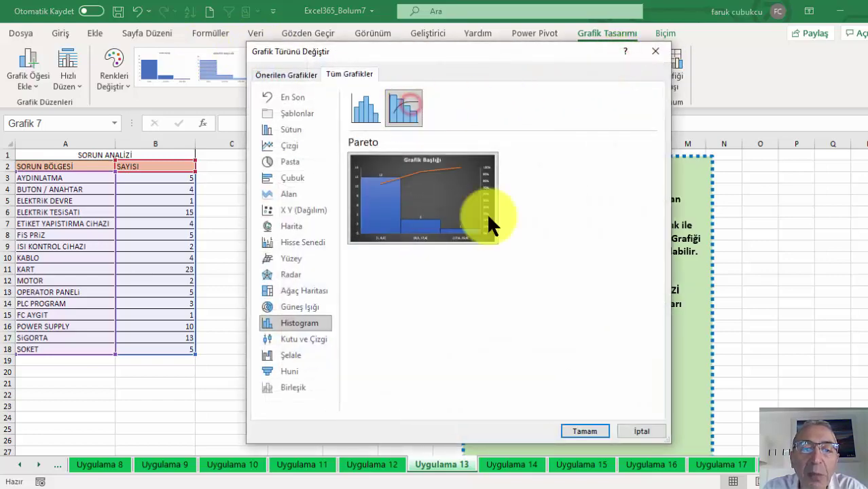
left_click(582, 431)
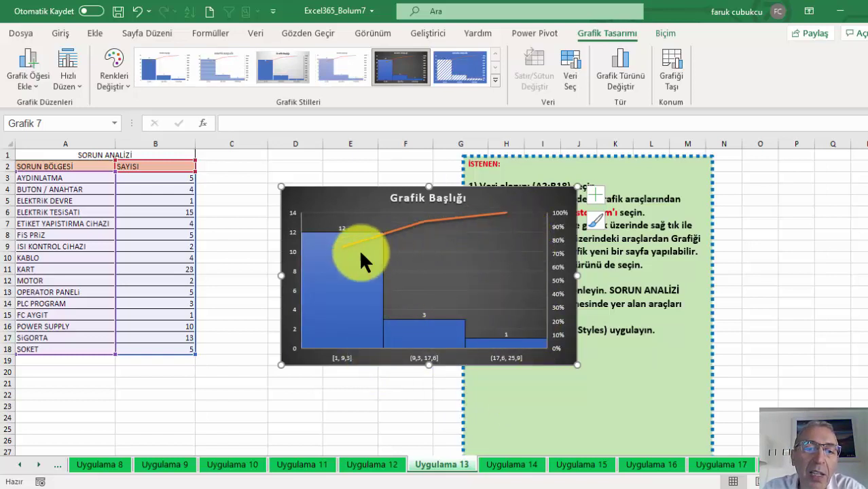
mouse_move(353, 262)
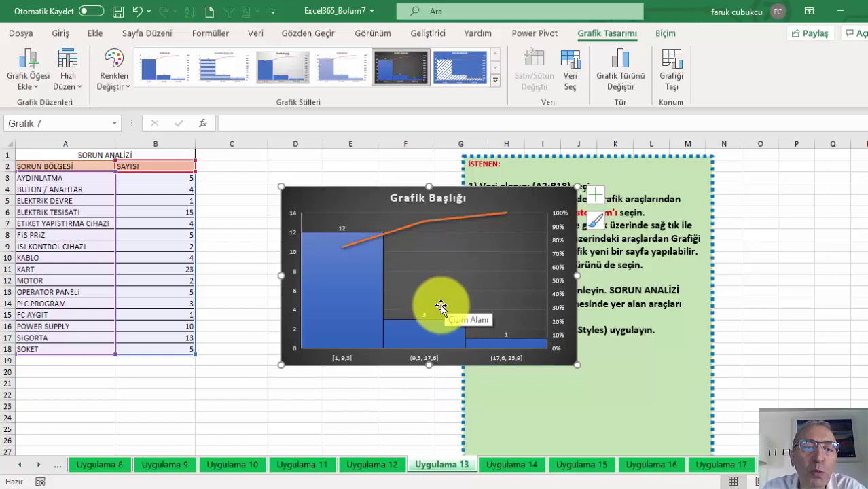
right_click(349, 284)
left_click(425, 430)
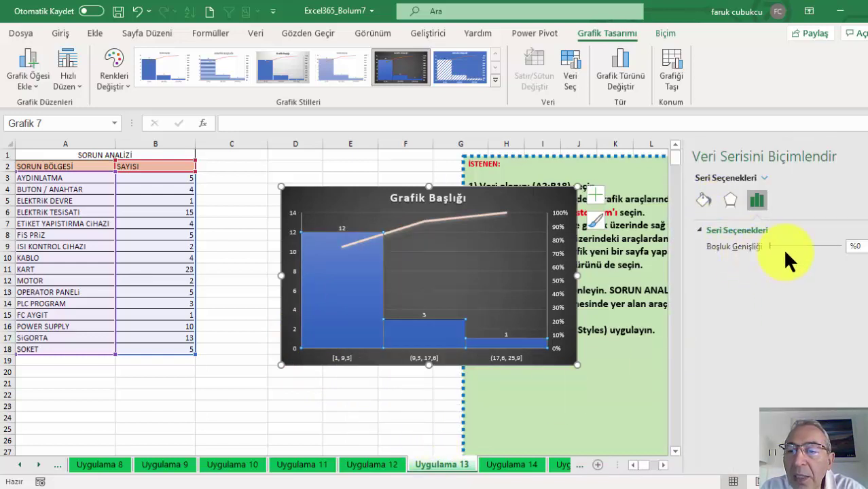
left_click(704, 200)
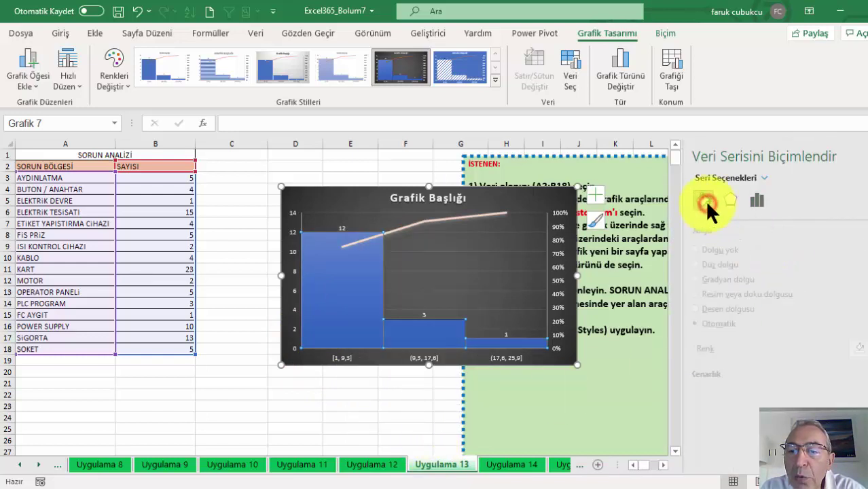
left_click(731, 200)
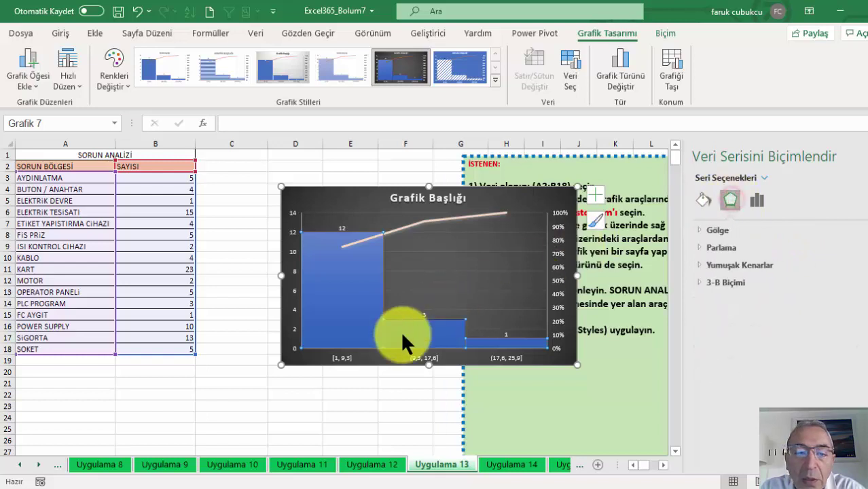
left_click(339, 304)
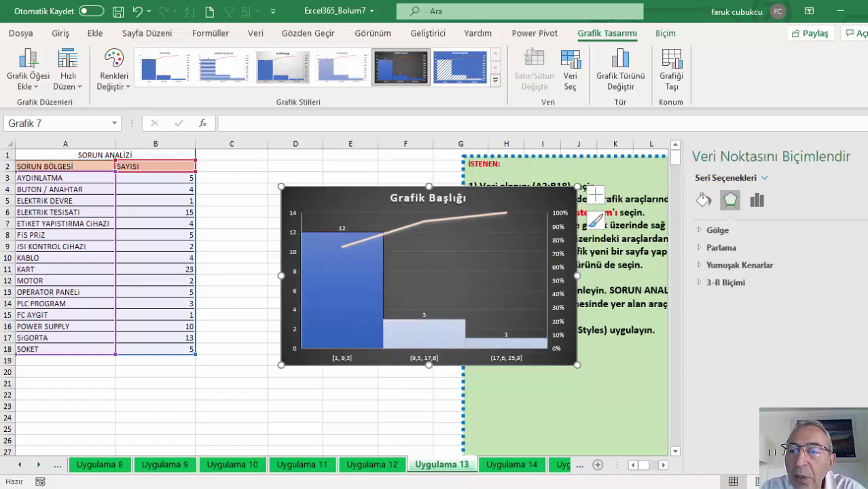
left_click(445, 293)
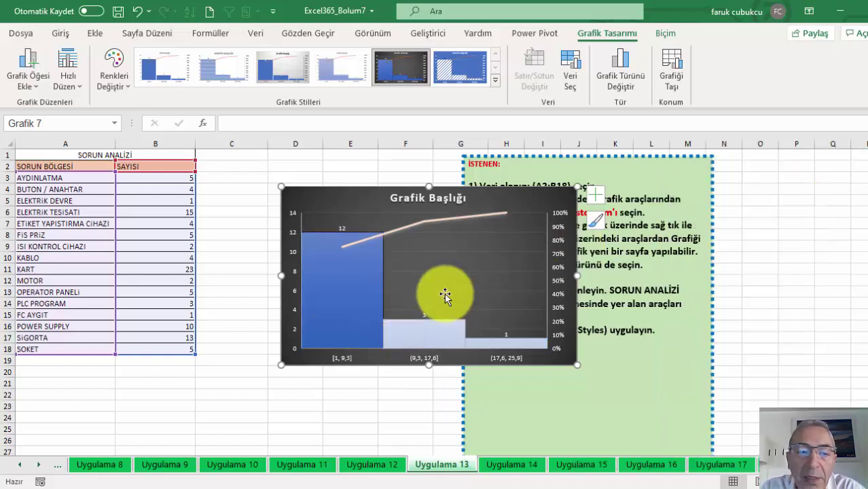
left_click(231, 288)
right_click(345, 311)
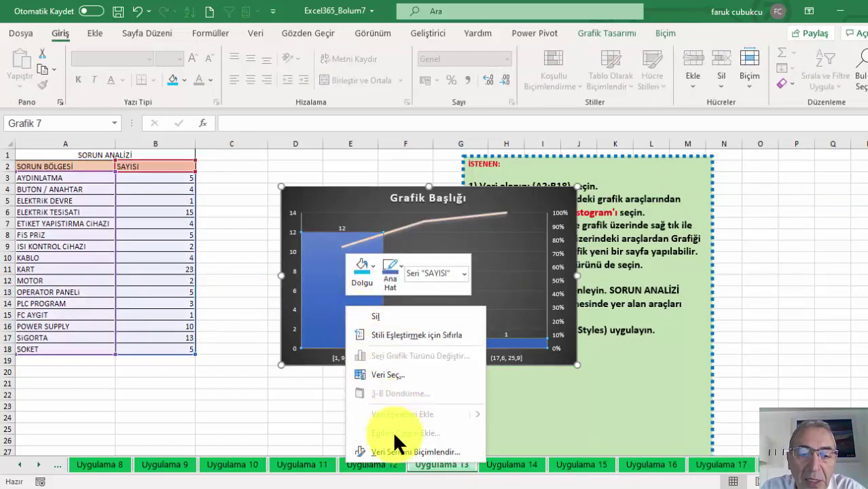
left_click(400, 452)
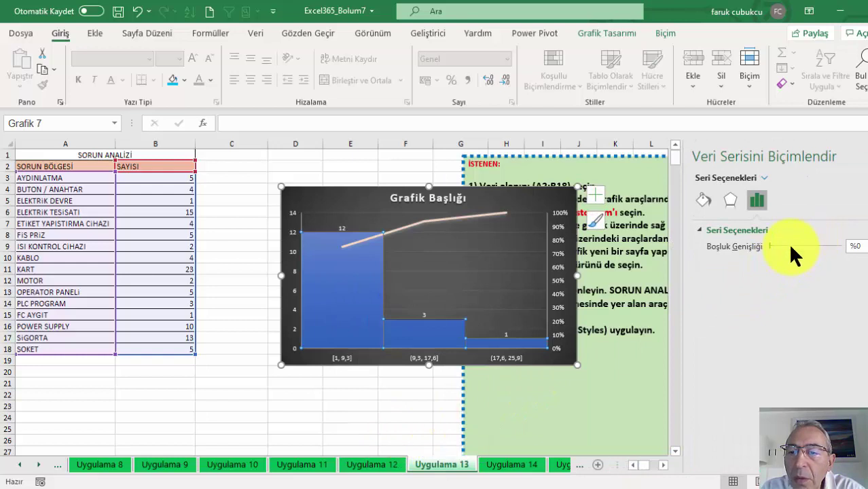
left_click_drag(788, 242, 816, 240)
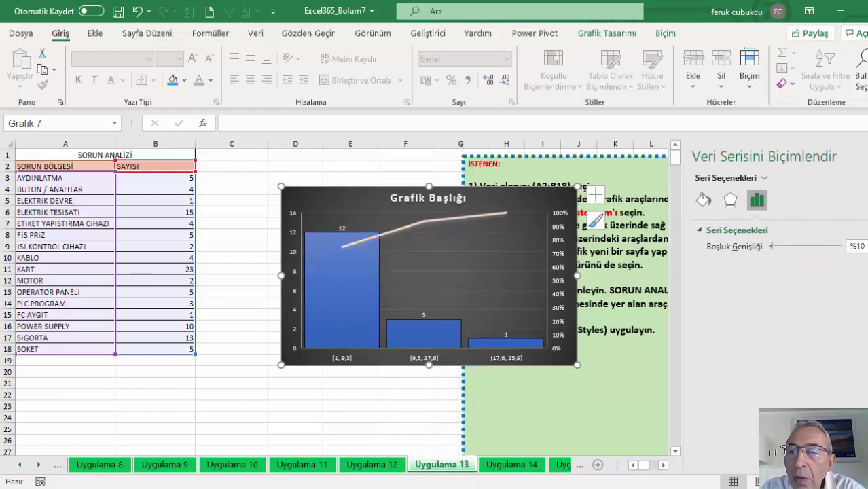
key("ctrl+z")
key("ctrl+z")
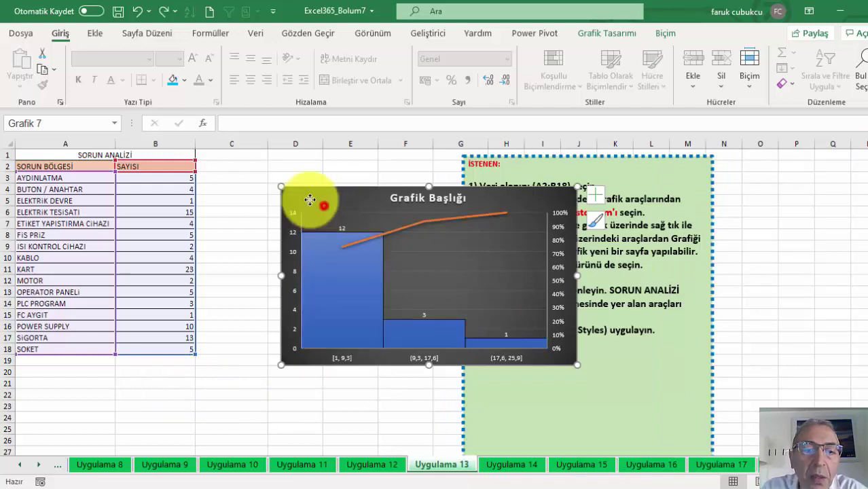
Step: Set the horizontal axis to 5 bins via Format Axis, repositioning and slightly enlarging the chart
left_click_drag(323, 204, 271, 186)
right_click(281, 331)
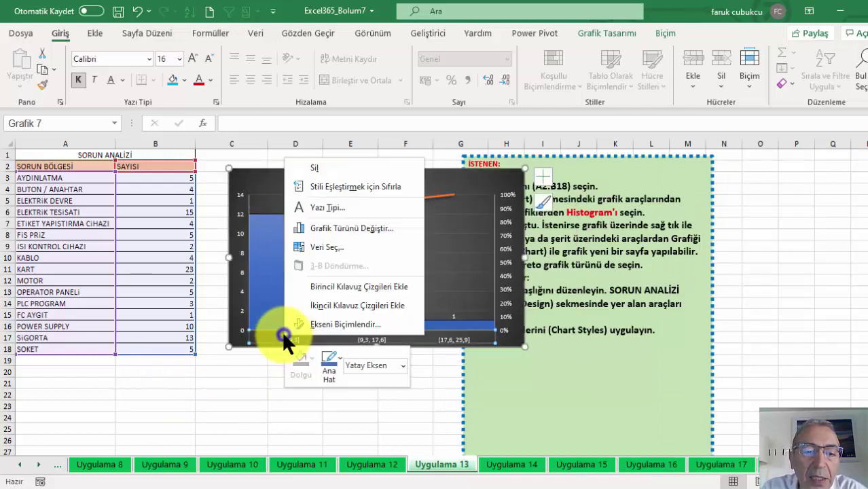
left_click(364, 323)
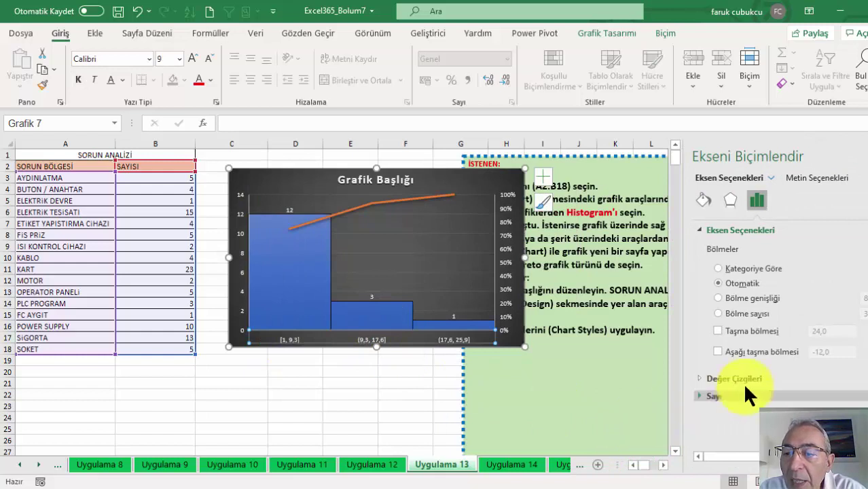
left_click(750, 298)
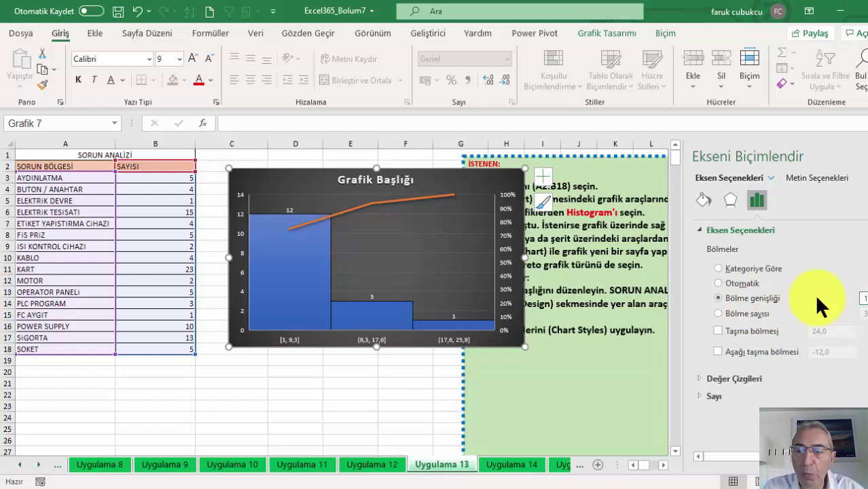
key("Return")
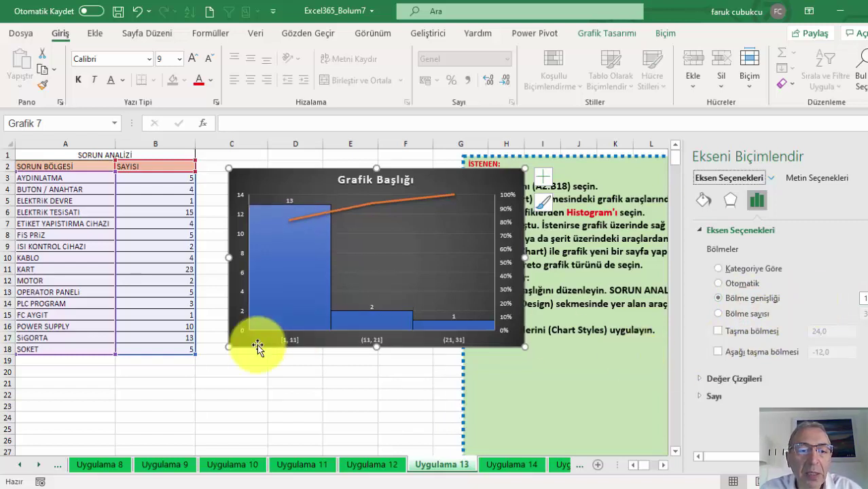
left_click(746, 314)
type("5")
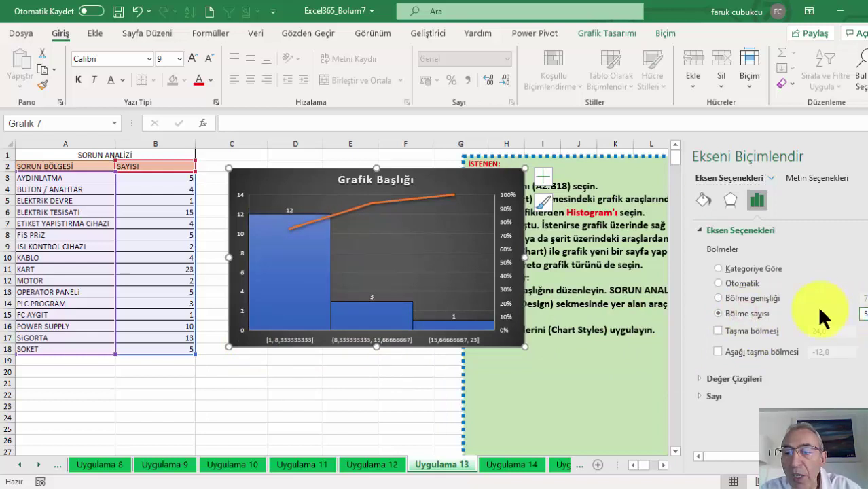
key("Return")
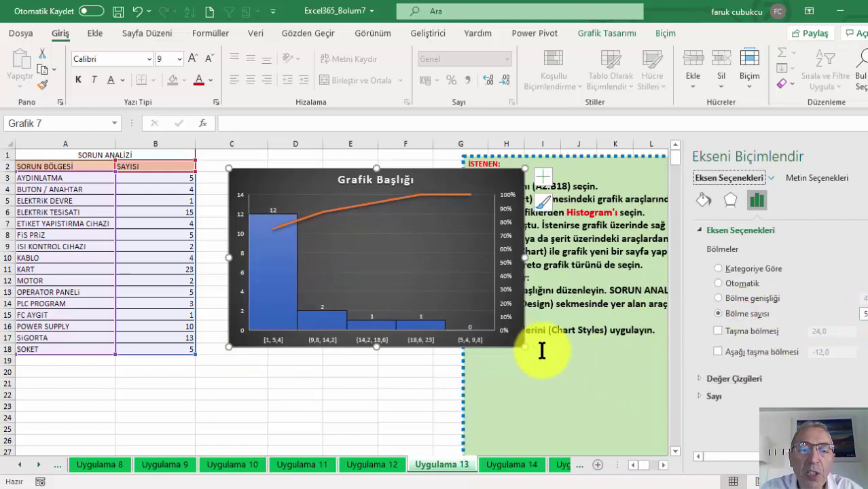
left_click_drag(522, 347, 544, 358)
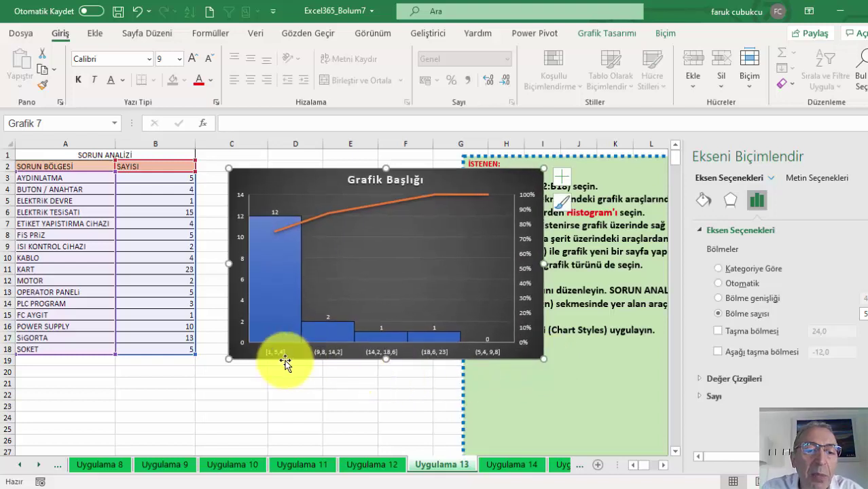
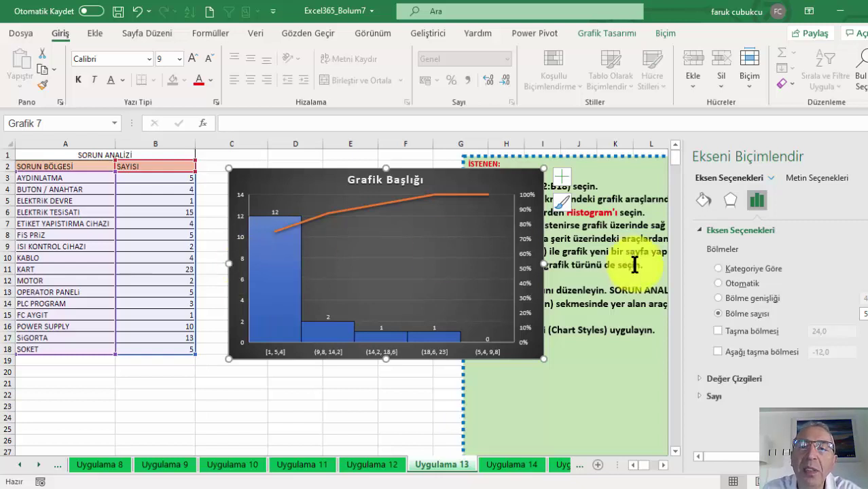
Step: Close the Ekseni Biçimlendir pane beside the Pareto chart and go to the Uygulama 14 sheet
left_click(867, 156)
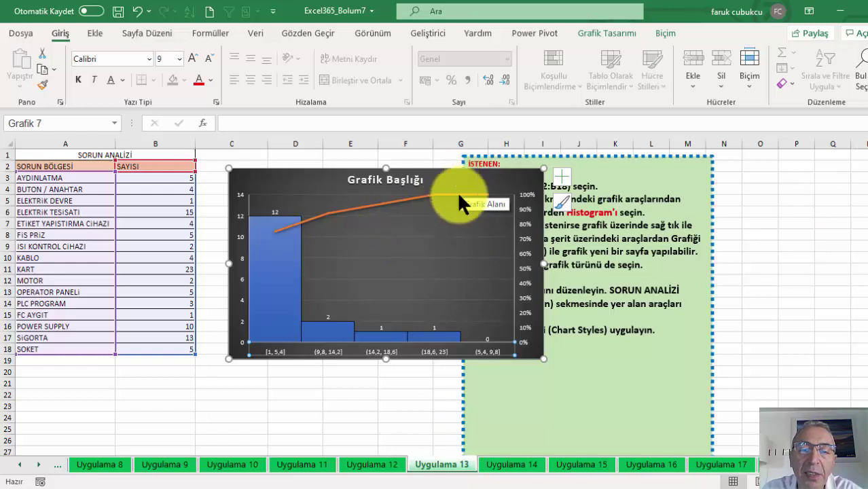
left_click(500, 466)
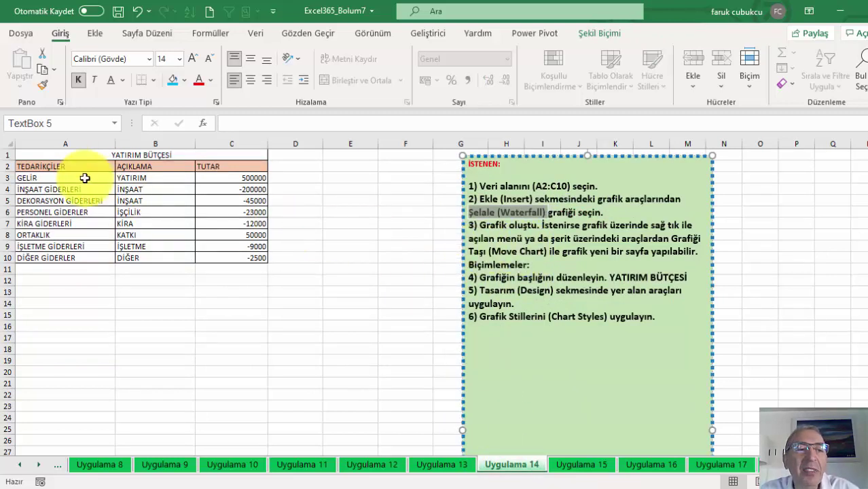
Step: Insert a Şelale (waterfall) chart of the budget descriptions and amounts in B2:C10
left_click_drag(80, 166, 262, 257)
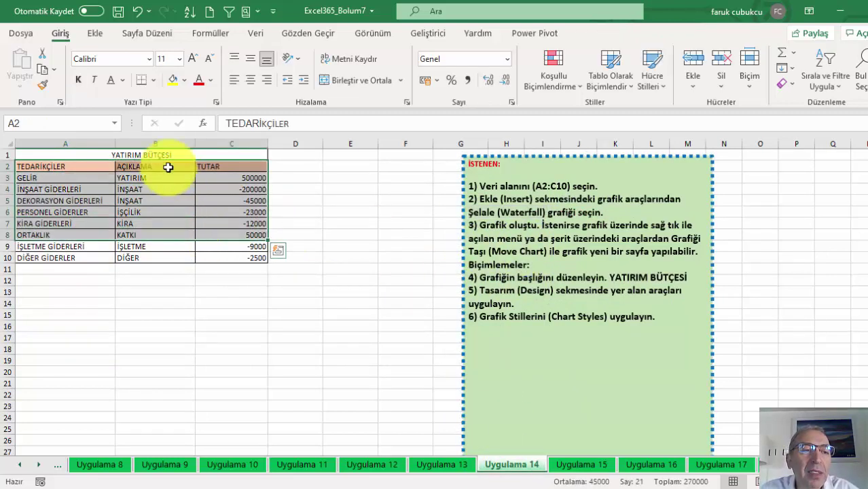
left_click(168, 167)
left_click_drag(168, 168, 248, 257)
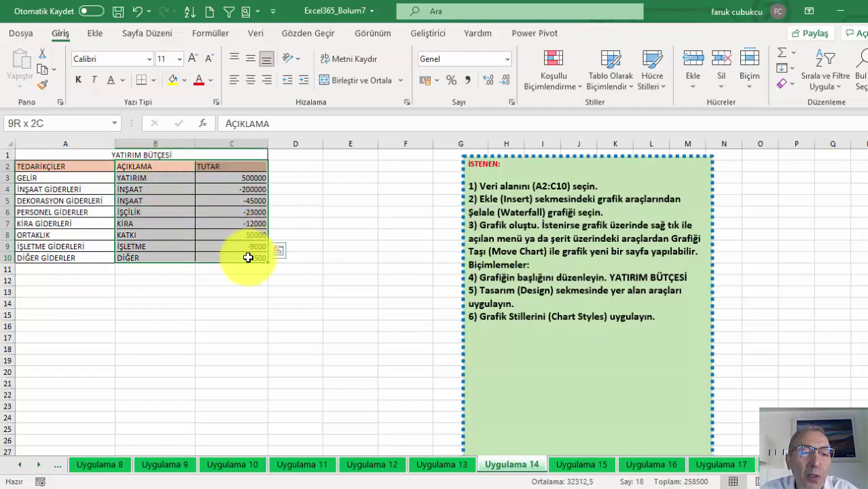
left_click(98, 35)
left_click(293, 59)
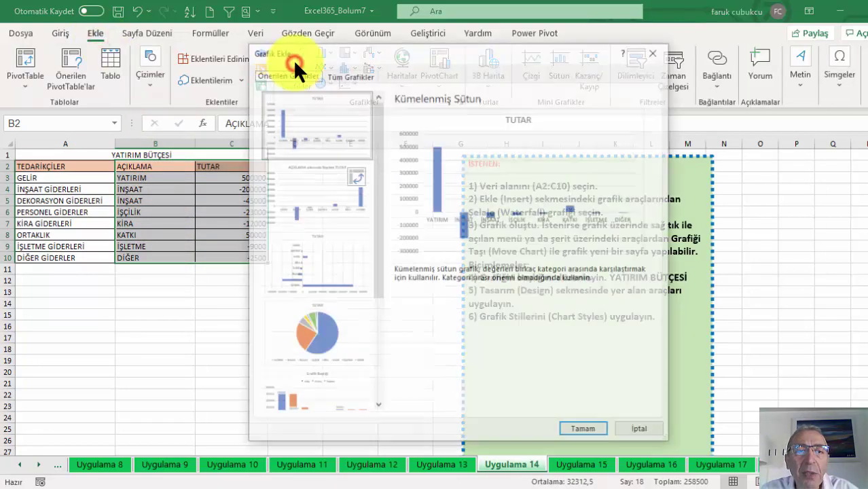
left_click(349, 74)
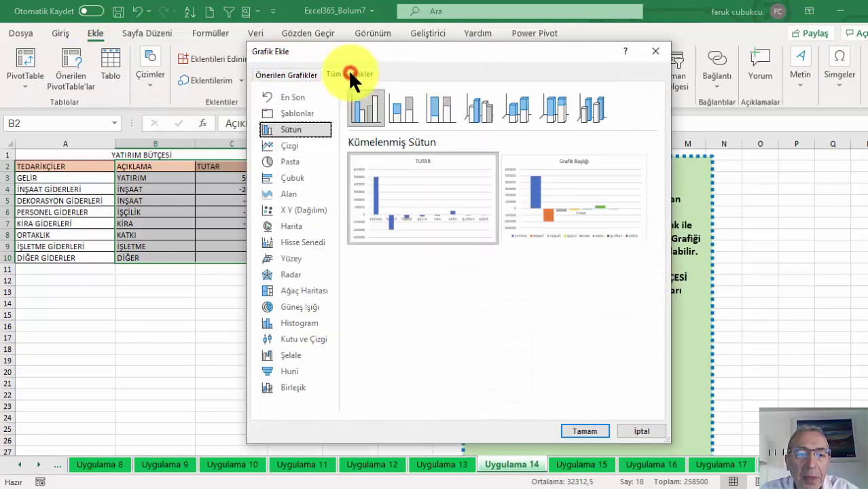
left_click(282, 356)
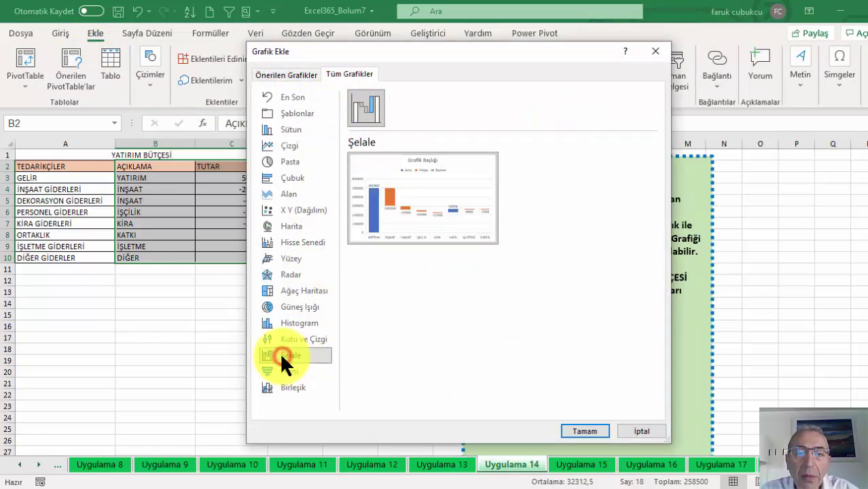
left_click(589, 429)
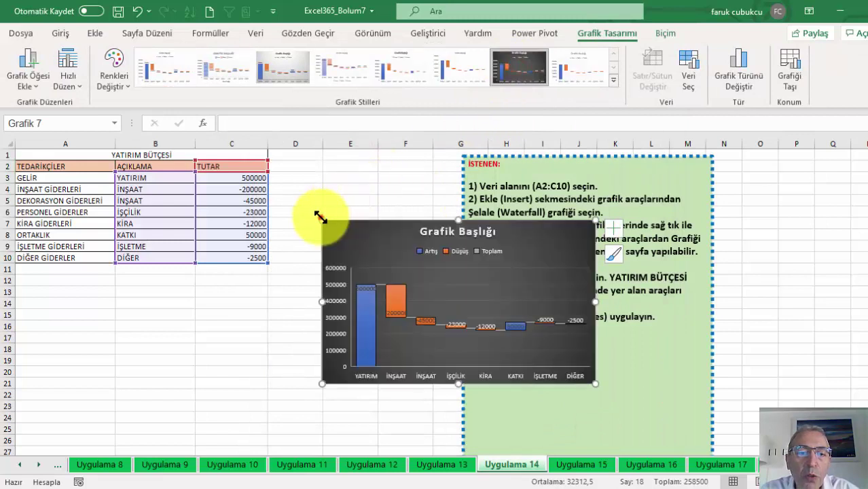
Step: Enlarge and reposition the waterfall chart, then move on to the Uygulama 15 sheet
left_click_drag(322, 220, 279, 154)
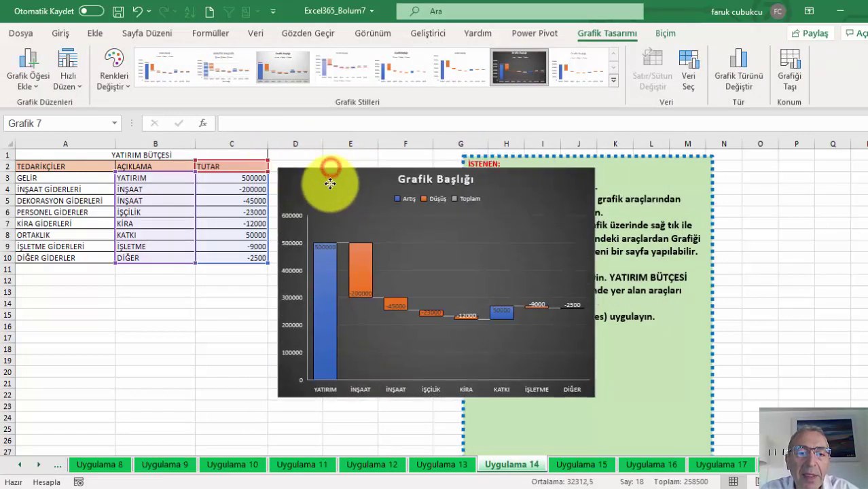
left_click_drag(331, 169, 326, 175)
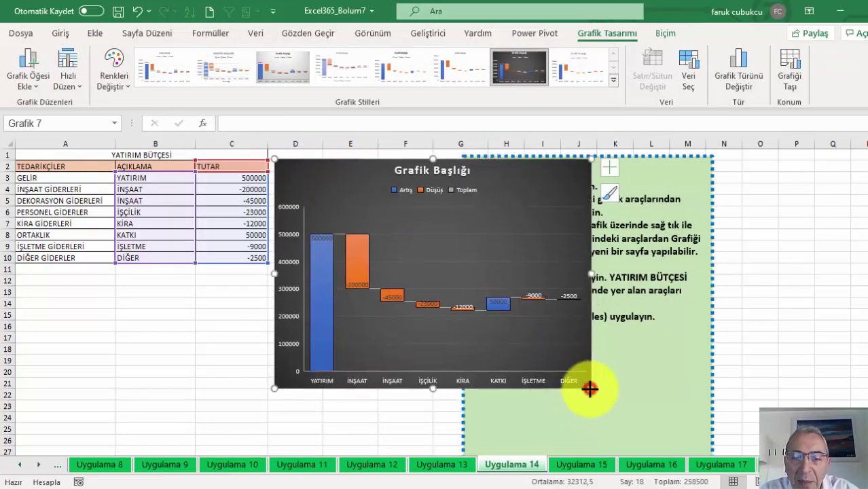
left_click_drag(590, 388, 607, 419)
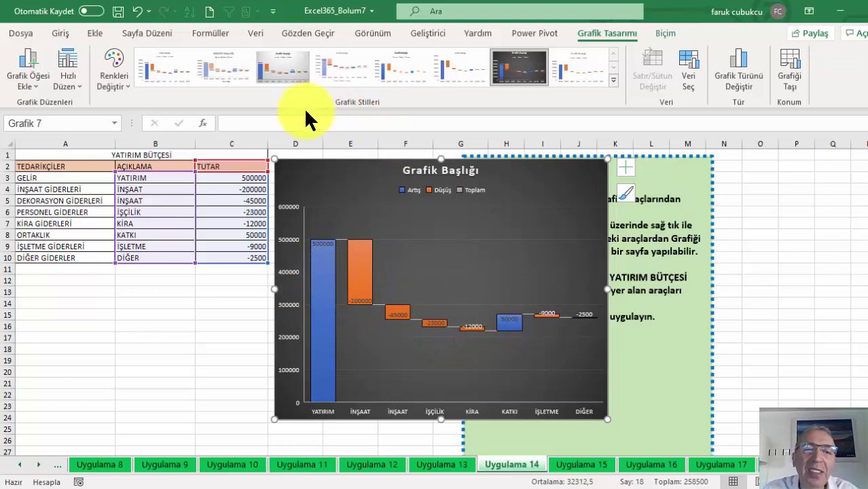
left_click(576, 467)
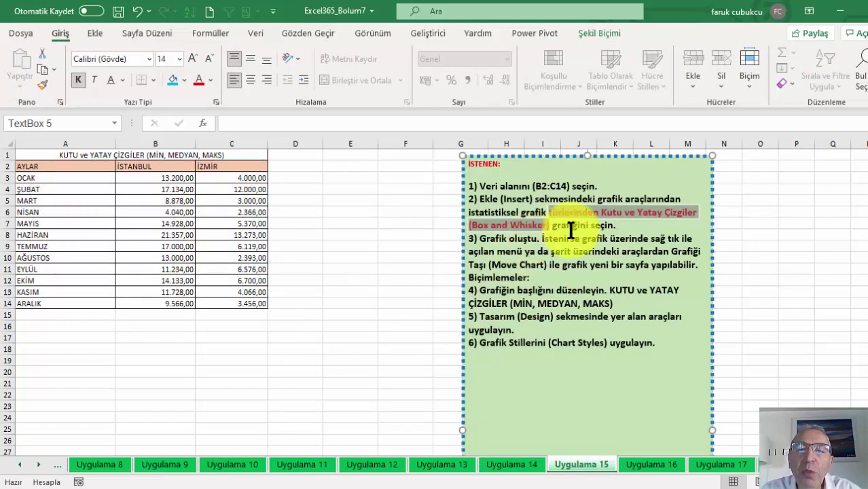
Step: Chart the İSTANBUL and İZMİR data in A2:C14 as a dark-styled Kutu ve Çizgi chart, then open Uygulama 16
left_click(528, 237)
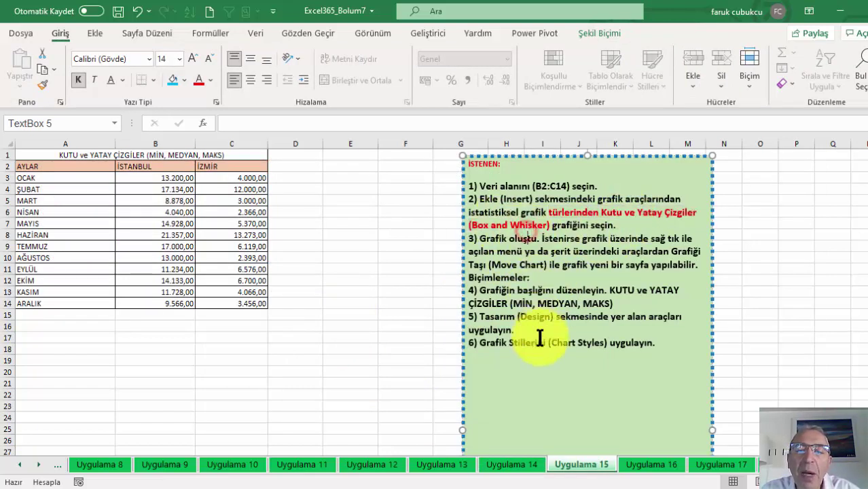
left_click(562, 302)
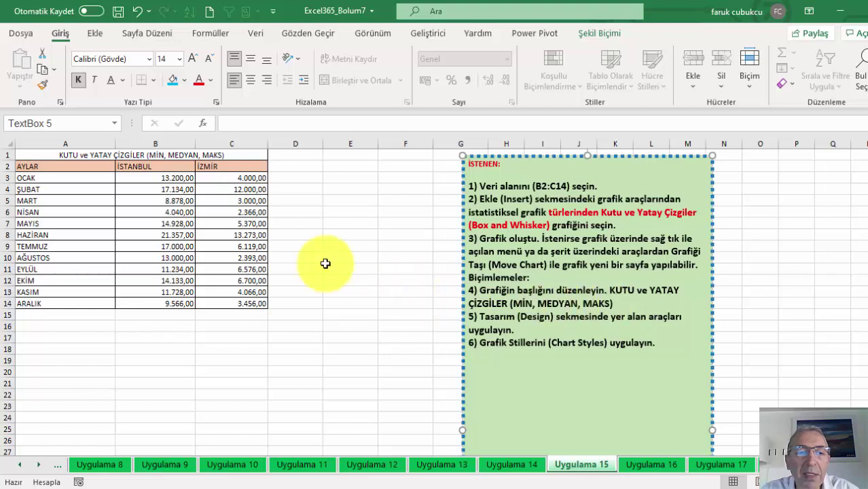
mouse_move(78, 166)
left_mouse_down()
mouse_move(219, 265)
mouse_move(220, 304)
left_mouse_up()
left_click(96, 33)
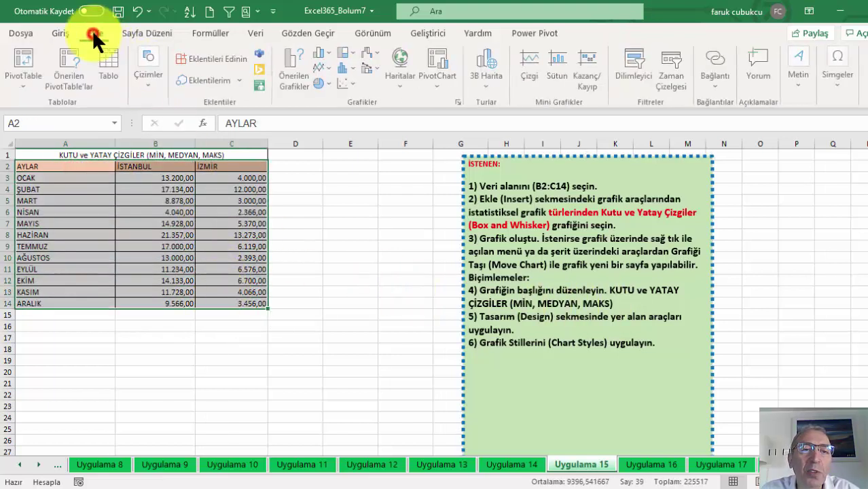
left_click(293, 66)
left_click(344, 74)
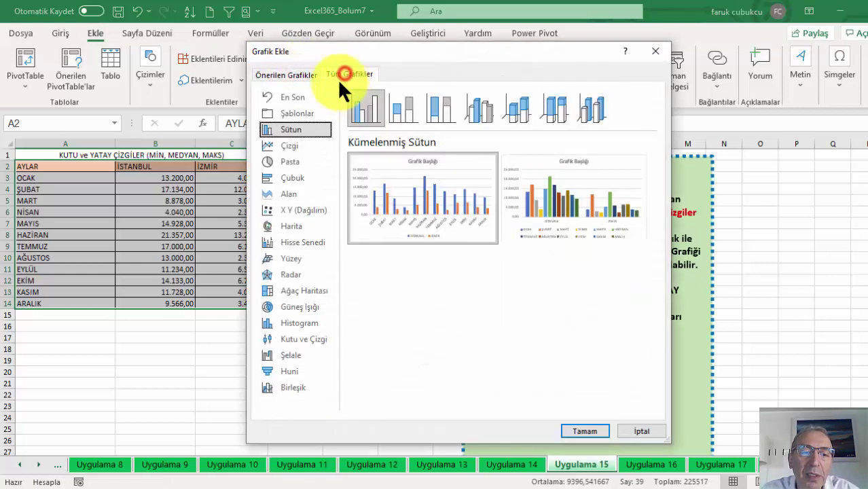
left_click(303, 339)
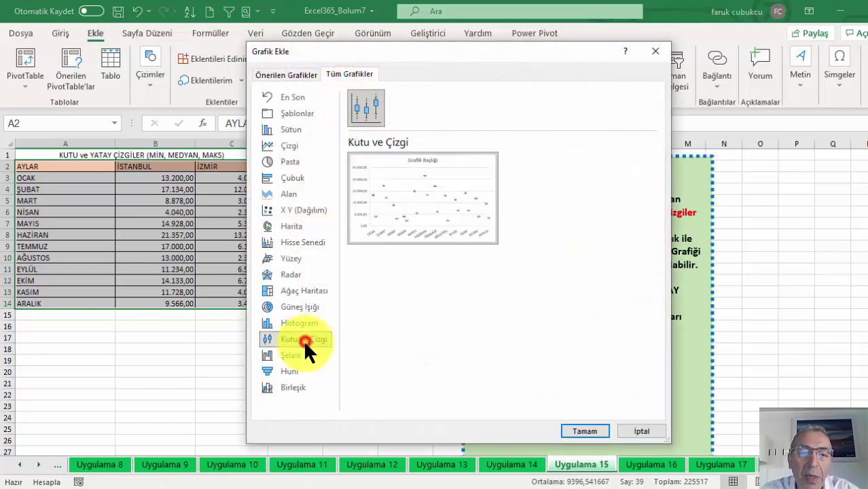
left_click(585, 431)
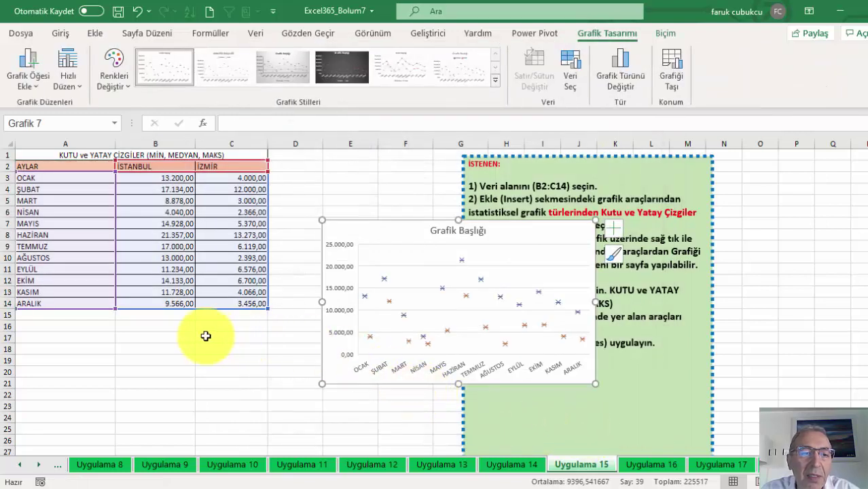
left_click(346, 65)
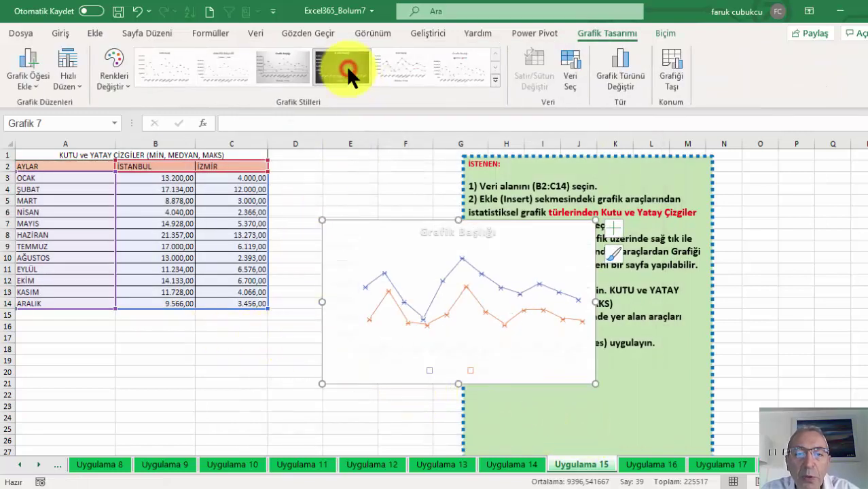
left_click(649, 465)
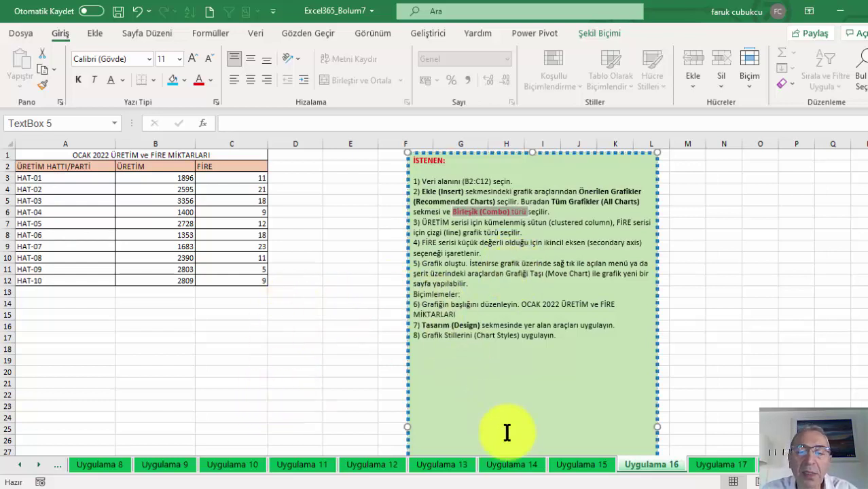
Step: Select the ÜRETİM and FİRE production table A2:C12
left_click_drag(73, 165, 218, 284)
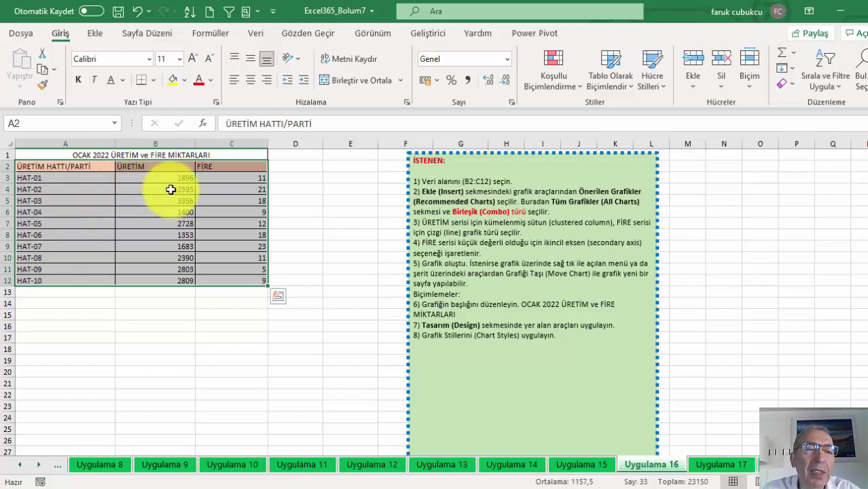
left_click_drag(170, 165, 161, 283)
left_click_drag(238, 170, 232, 279)
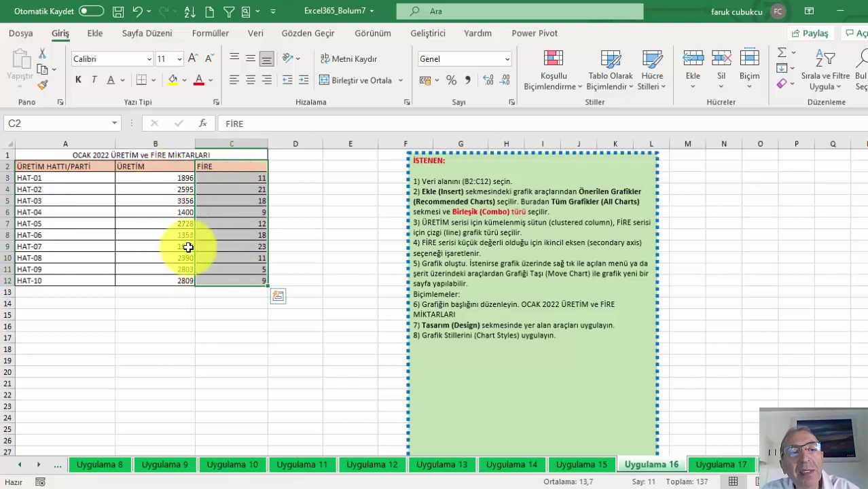
left_click_drag(165, 172, 165, 269)
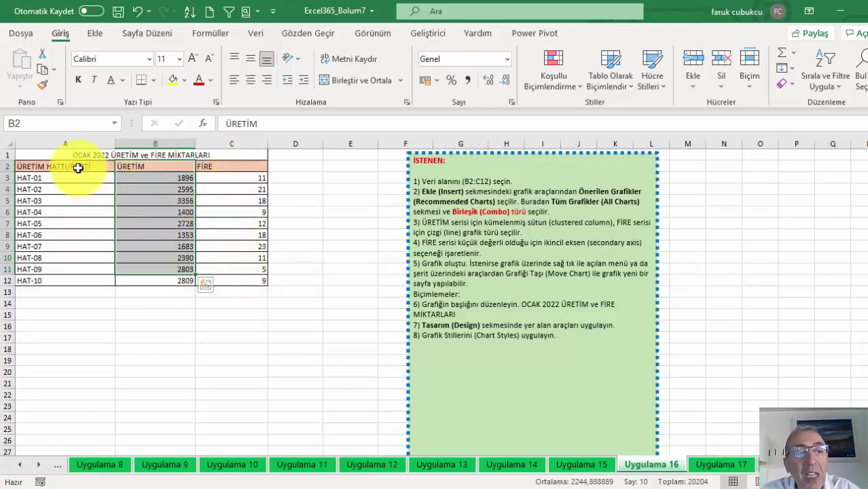
left_click_drag(73, 166, 217, 282)
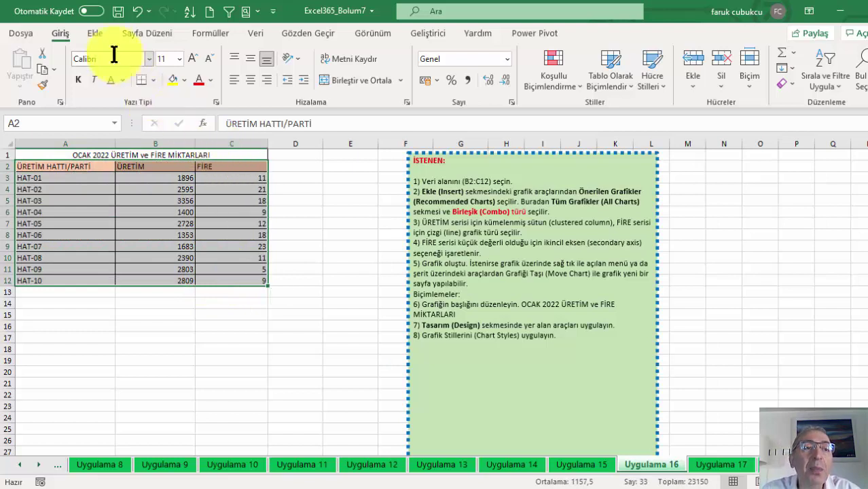
Step: Insert a trial clustered column chart, delete it, and reselect A2:C12
left_click(95, 33)
left_click(321, 53)
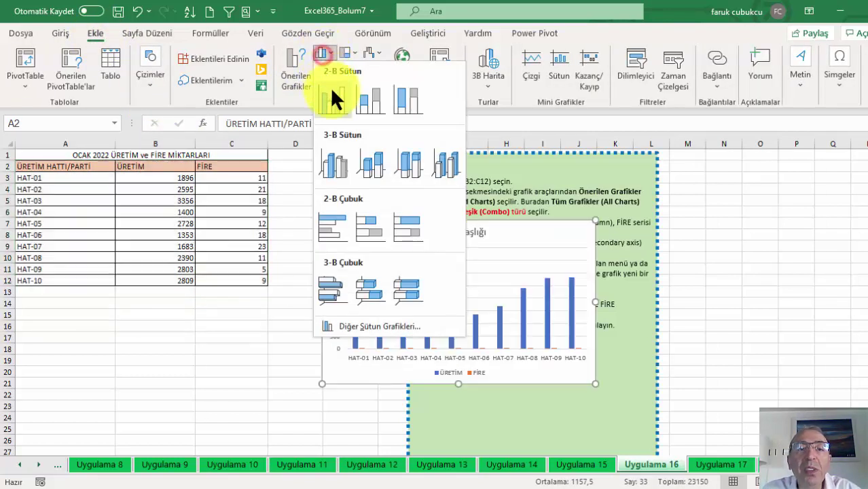
left_click(331, 93)
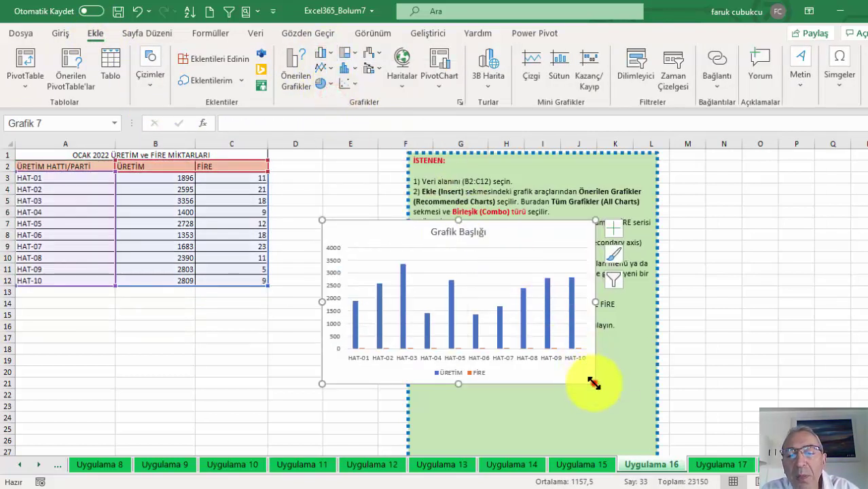
left_click_drag(593, 384, 676, 395)
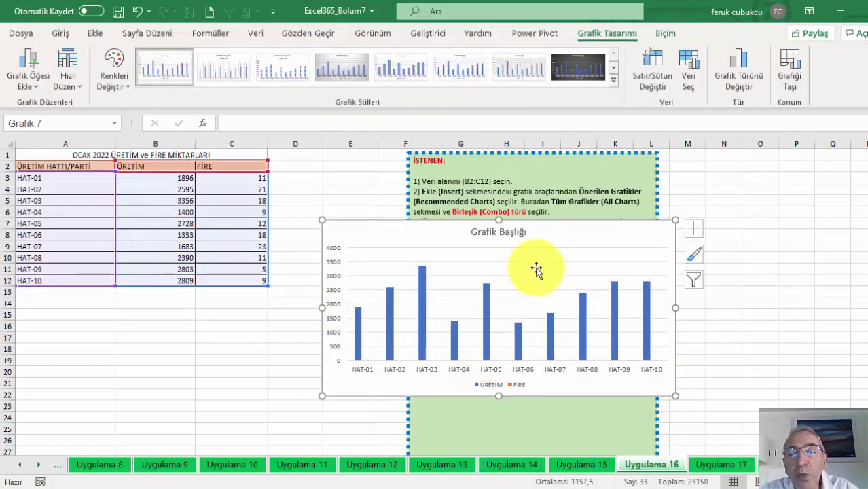
key("Delete")
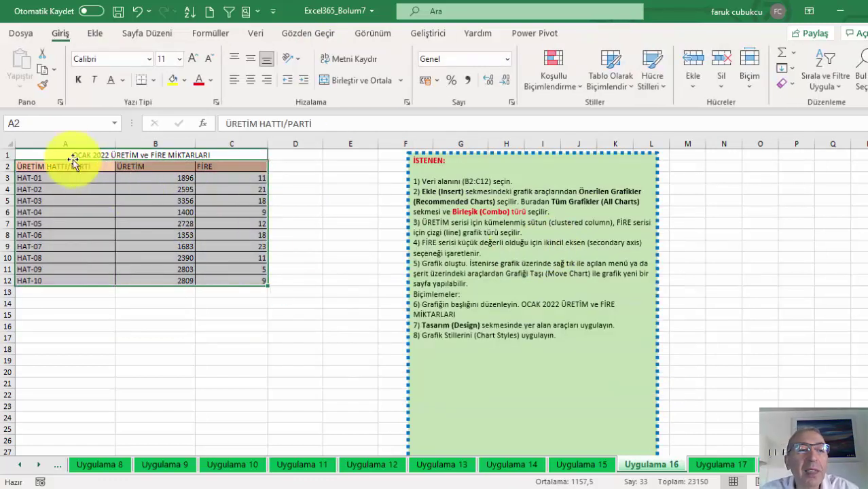
left_click_drag(70, 166, 240, 280)
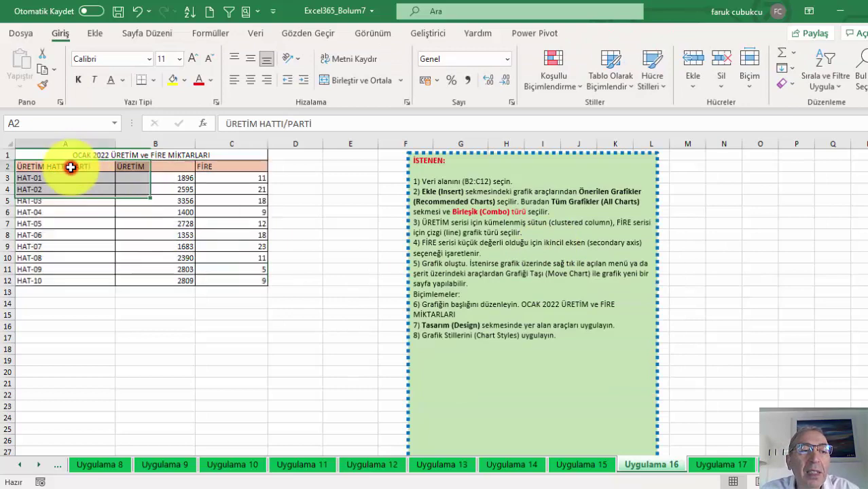
Step: Insert a combo chart with ÜRETİM as columns and FİRE as a marker line on a secondary axis
left_click(95, 34)
left_click(298, 67)
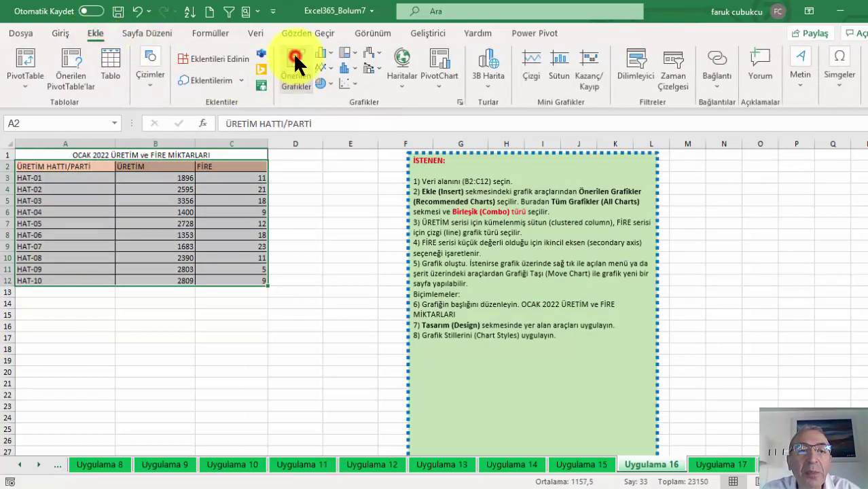
left_click(345, 70)
left_click(286, 388)
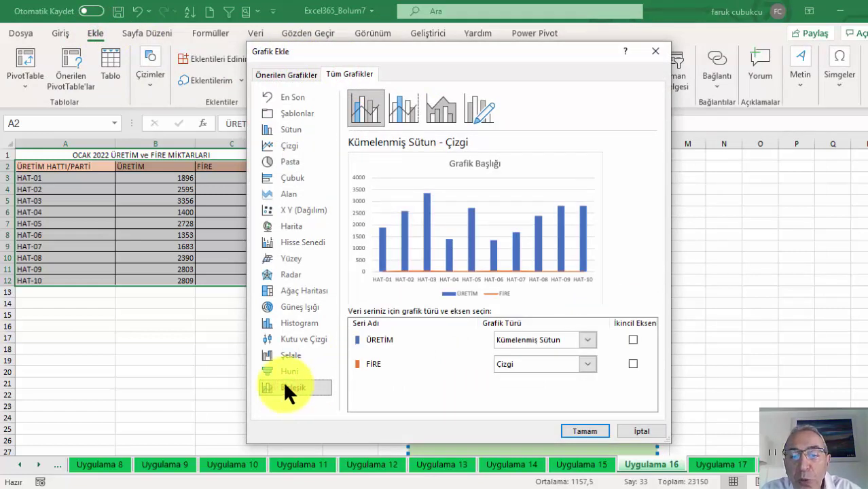
left_click(530, 364)
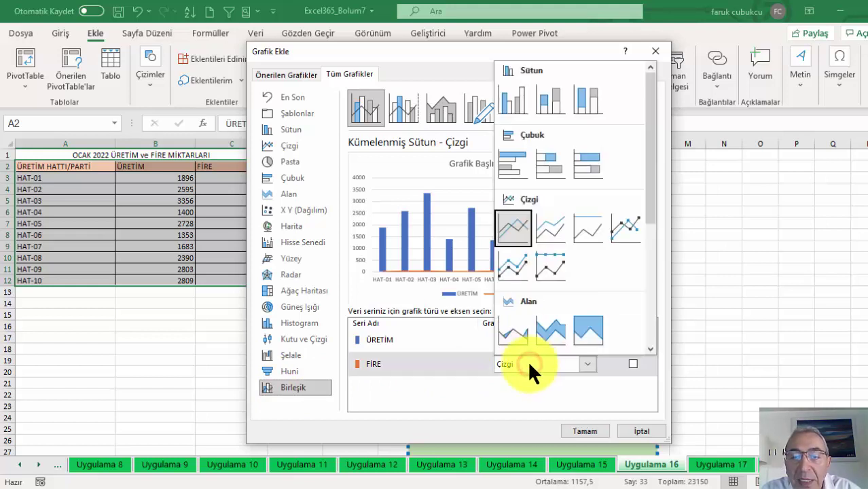
left_click(625, 225)
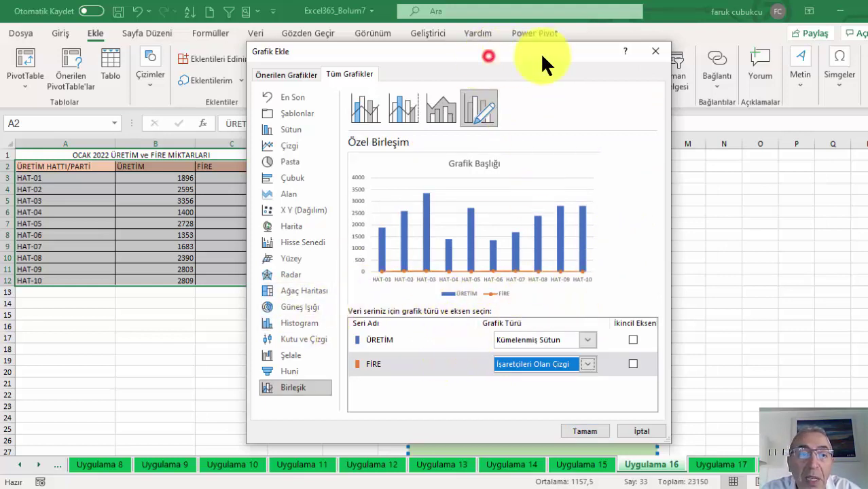
left_click_drag(542, 54, 571, 59)
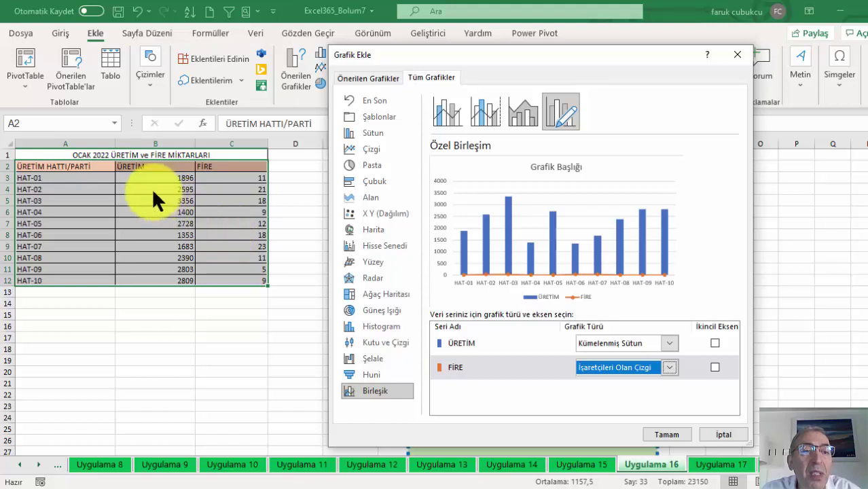
left_click(713, 368)
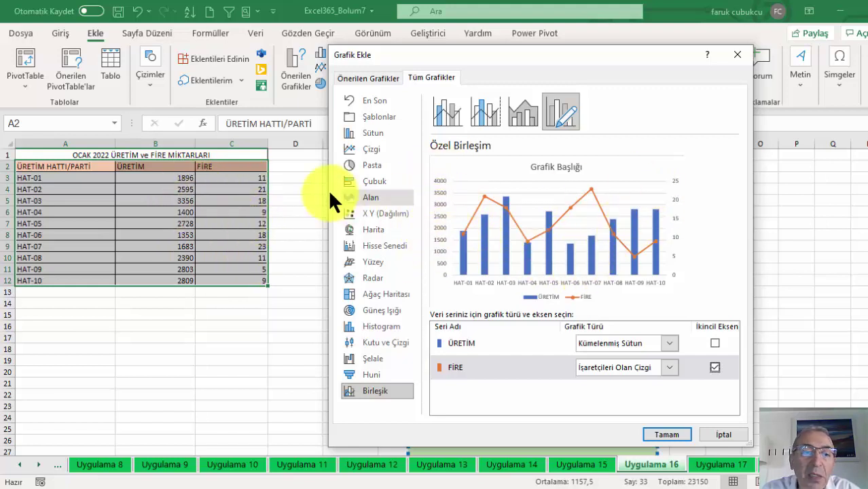
left_click(713, 367)
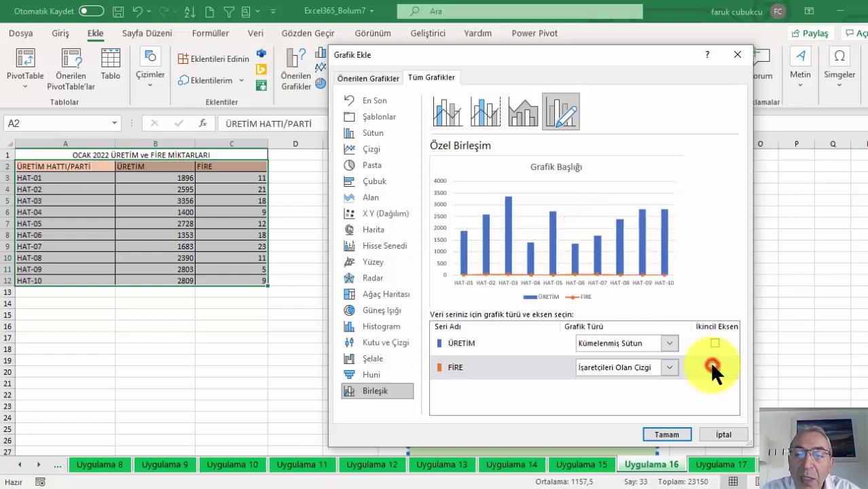
left_click(655, 434)
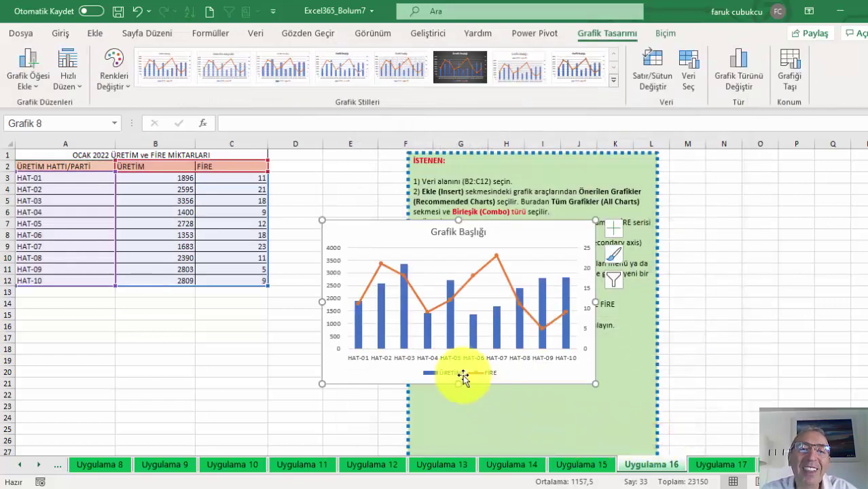
Step: Apply the dark chart style, move the chart higher, and open the Uygulama 17 sheet
left_click(459, 67)
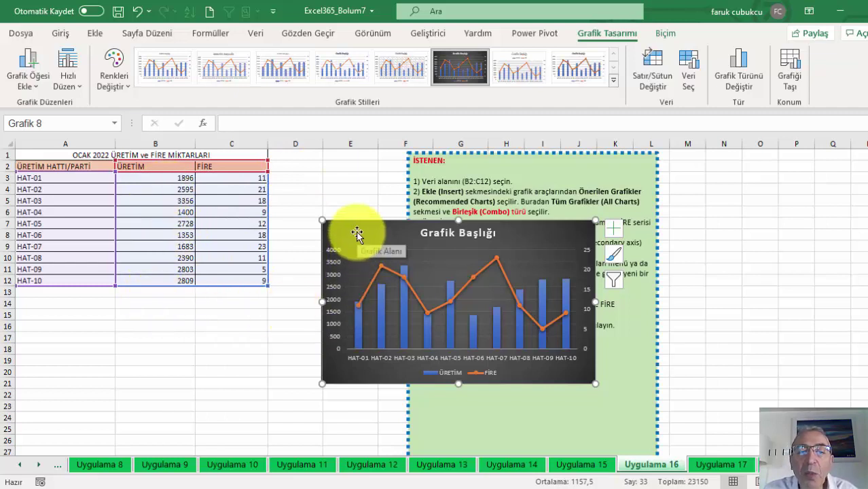
left_click_drag(358, 232, 355, 196)
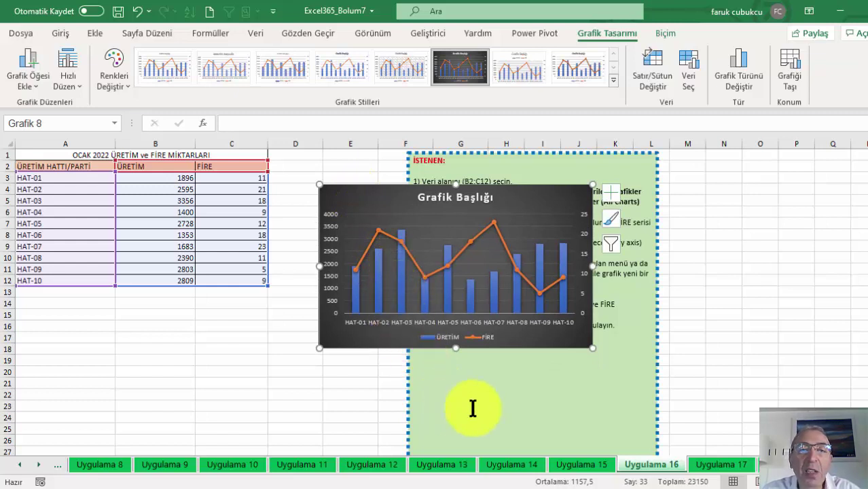
left_click(720, 465)
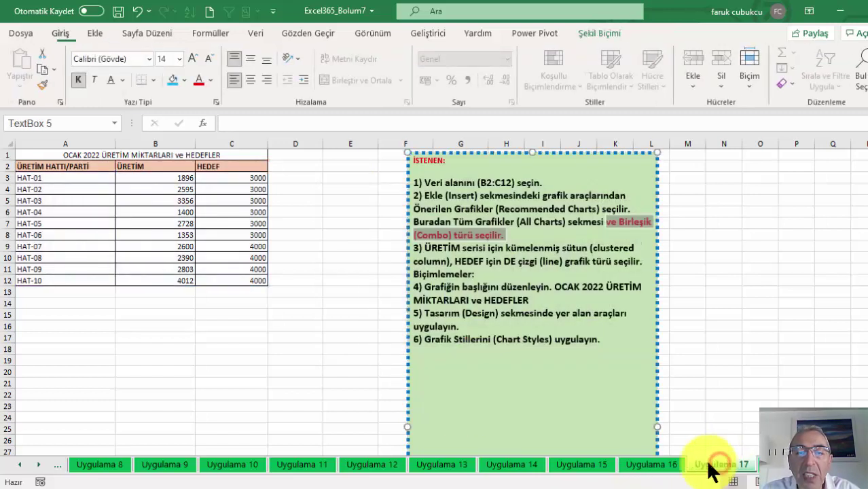
Step: Insert a clustered column chart of the table A2:C12
left_click(250, 233)
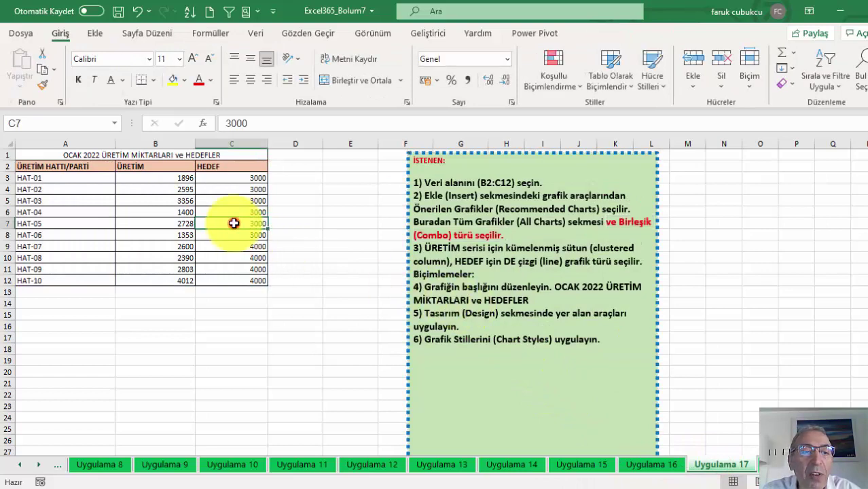
left_click_drag(102, 166, 224, 283)
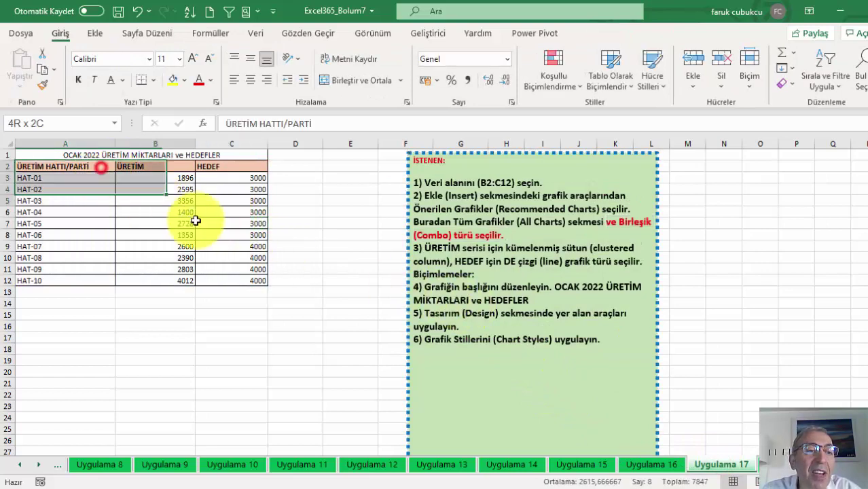
left_click(94, 34)
left_click(321, 52)
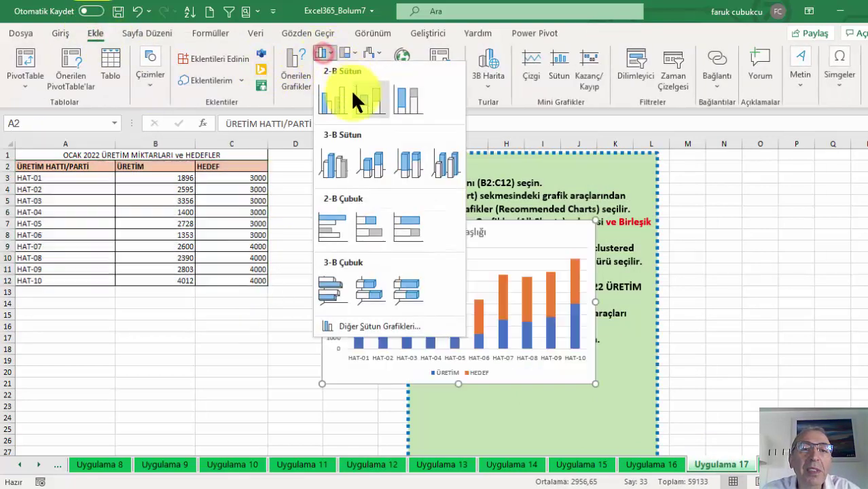
left_click(345, 89)
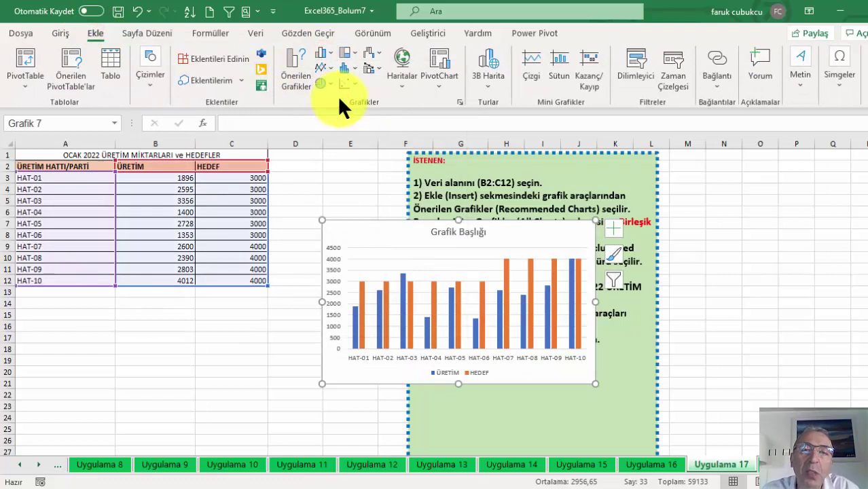
left_click(401, 235)
Step: Change the chart to Combo with HEDEF as a line with markers on the primary axis
left_click(738, 68)
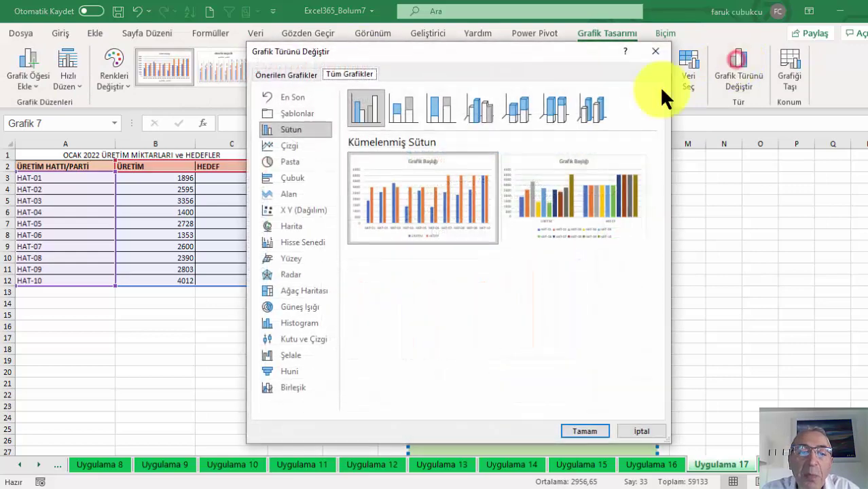
left_click(292, 387)
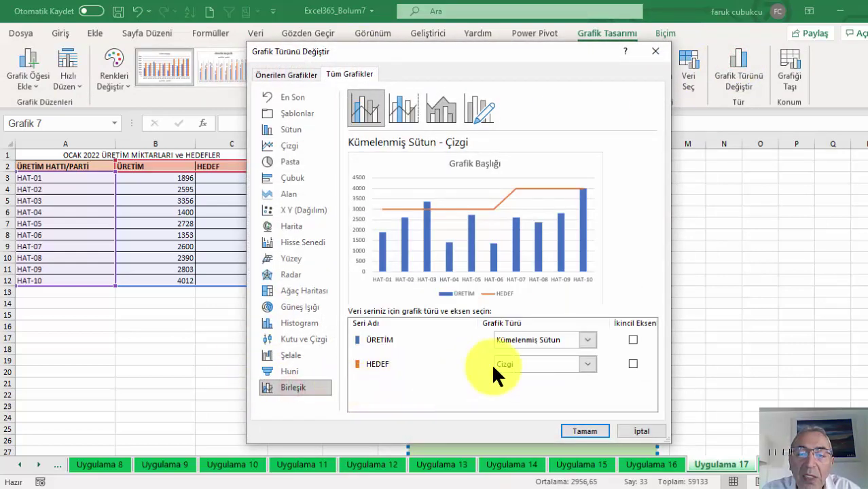
left_click(584, 360)
left_click(634, 227)
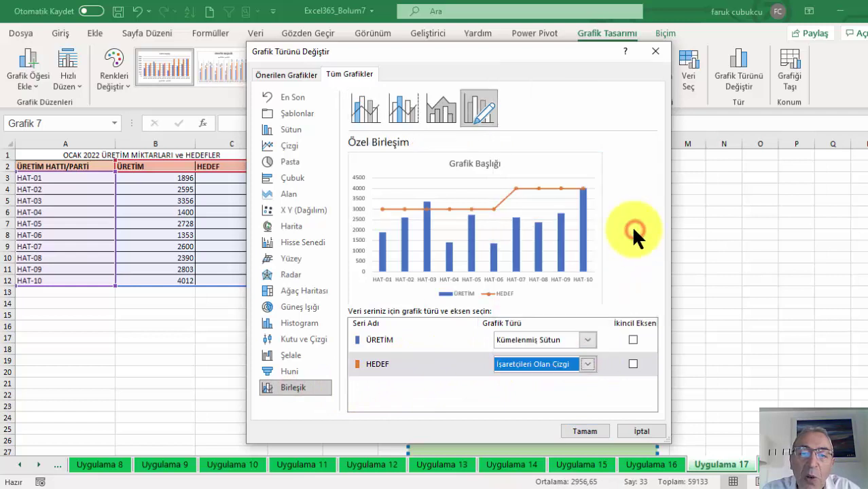
left_click(633, 365)
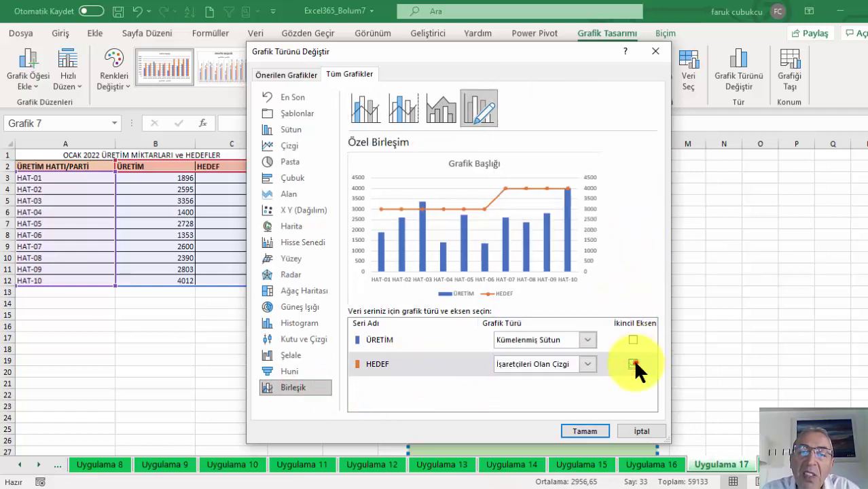
left_click(633, 364)
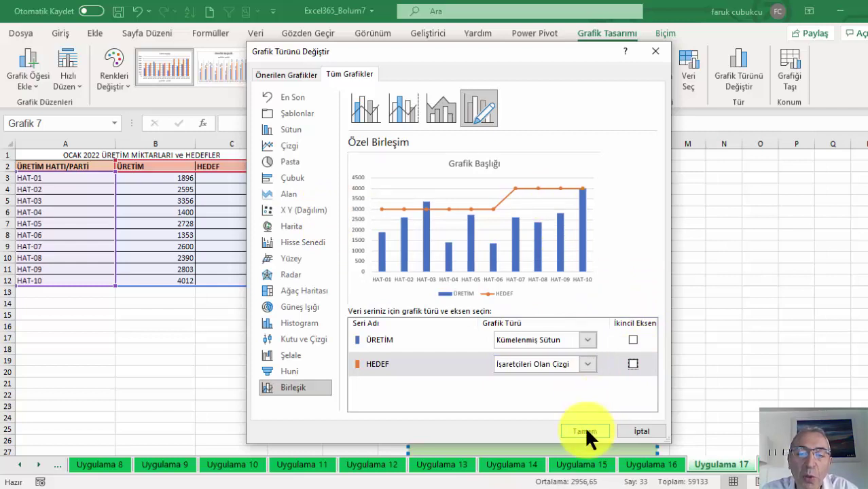
left_click(632, 363)
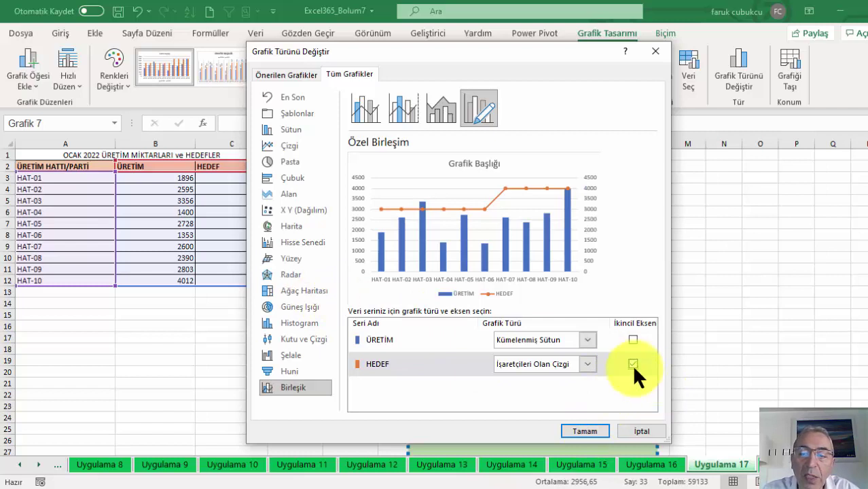
left_click(631, 363)
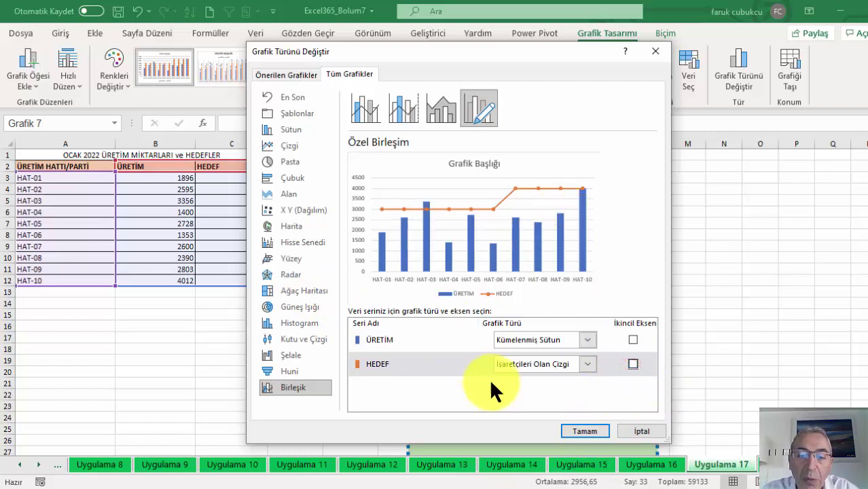
left_click(581, 426)
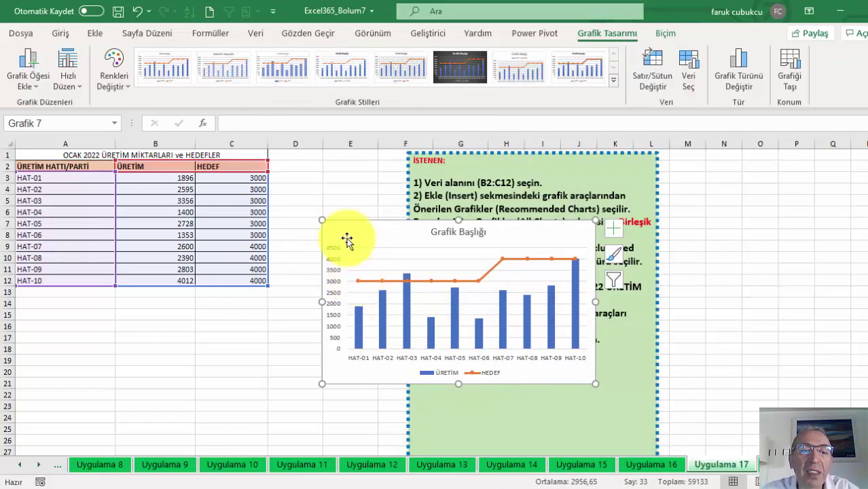
Step: Enlarge the chart, apply the dark style, add data labels to the ÜRETİM bars, and open Uygulama 18
left_click_drag(322, 220, 317, 204)
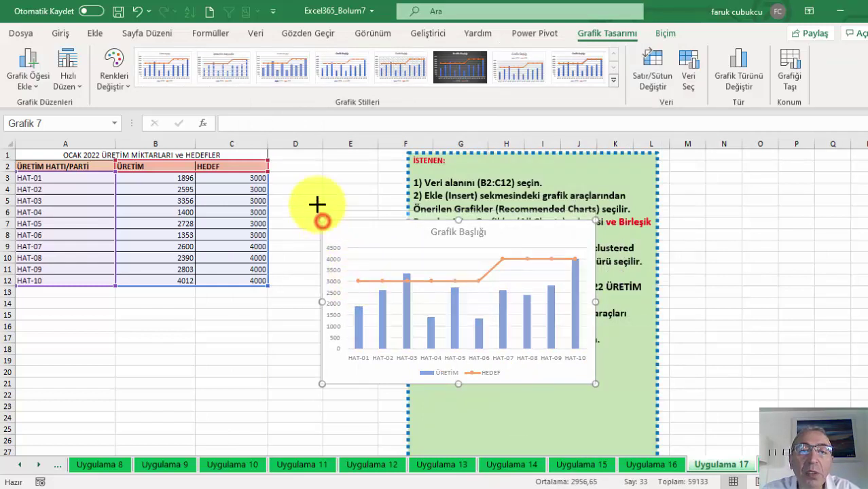
left_click(449, 68)
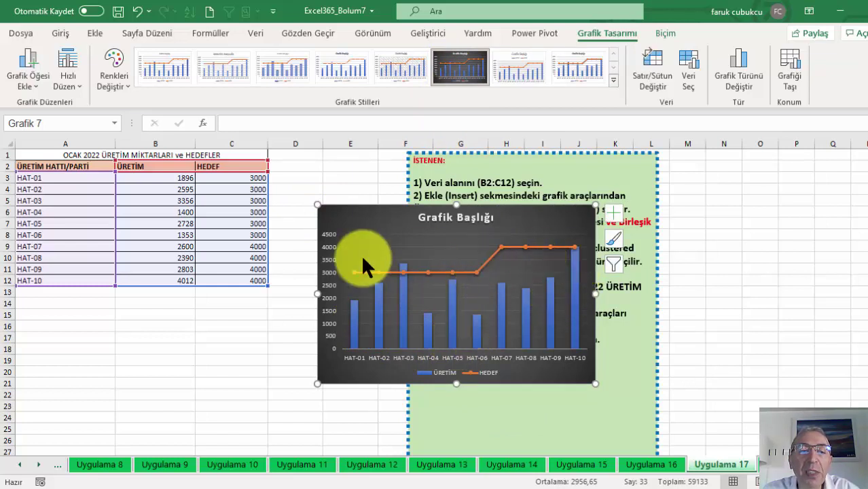
left_click(379, 311)
left_click(615, 215)
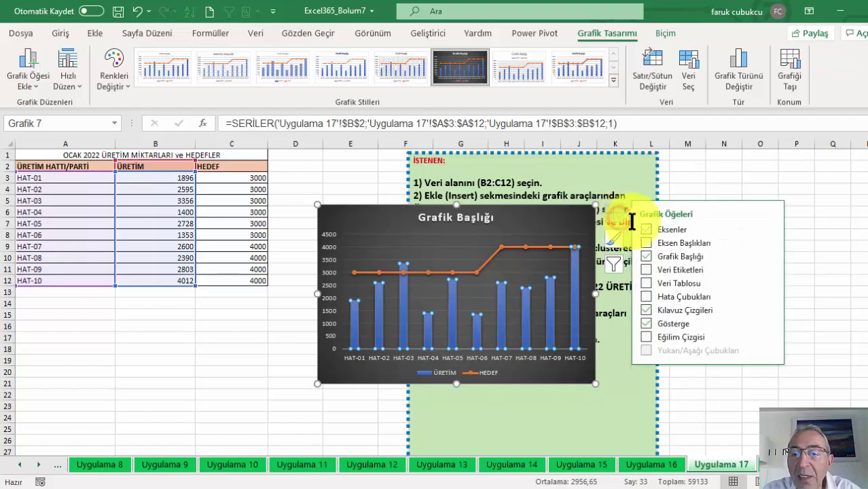
left_click(676, 270)
left_click(566, 372)
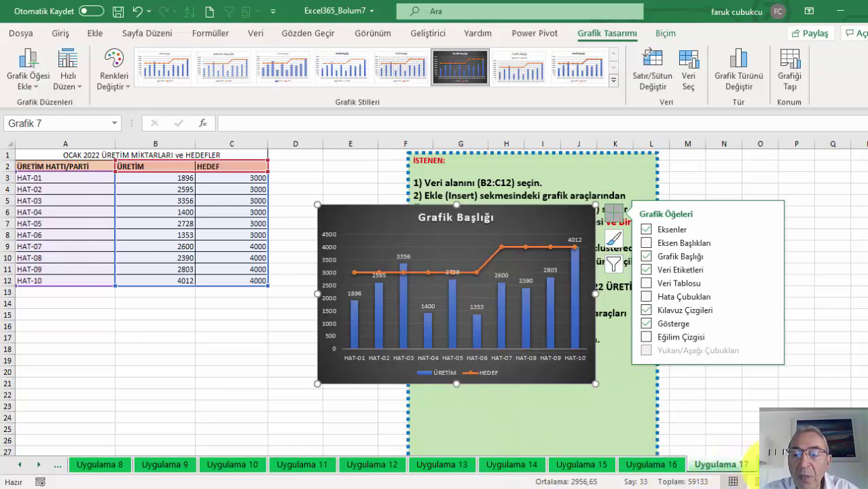
left_click(757, 465)
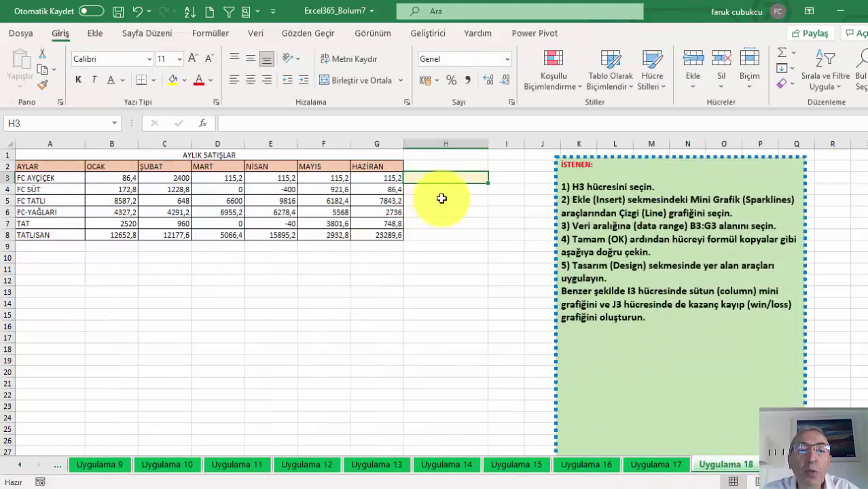
Step: Insert a line sparkline in H3 using the data range B3:G3
scroll(472, 198, "up", 2)
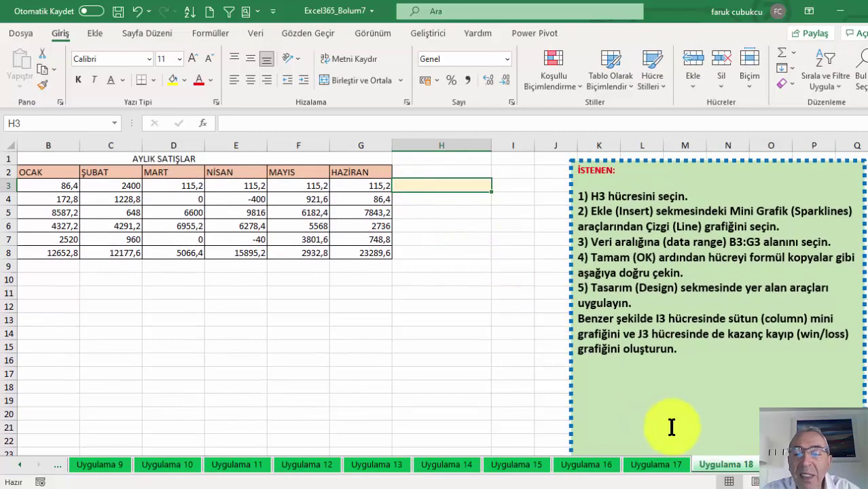
scroll(591, 367, "left", 3)
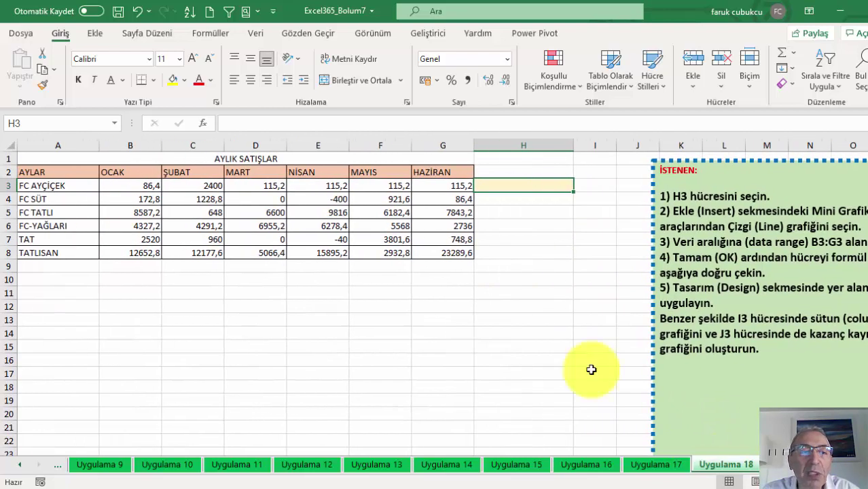
left_click(138, 185)
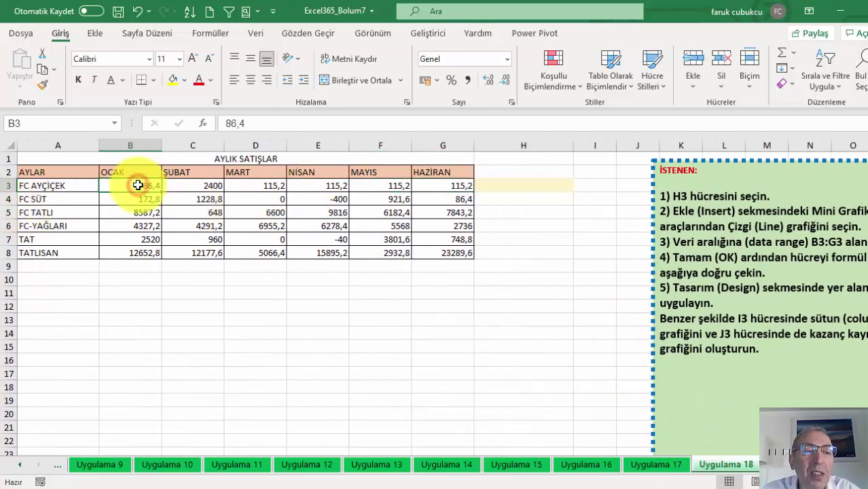
left_click(492, 183)
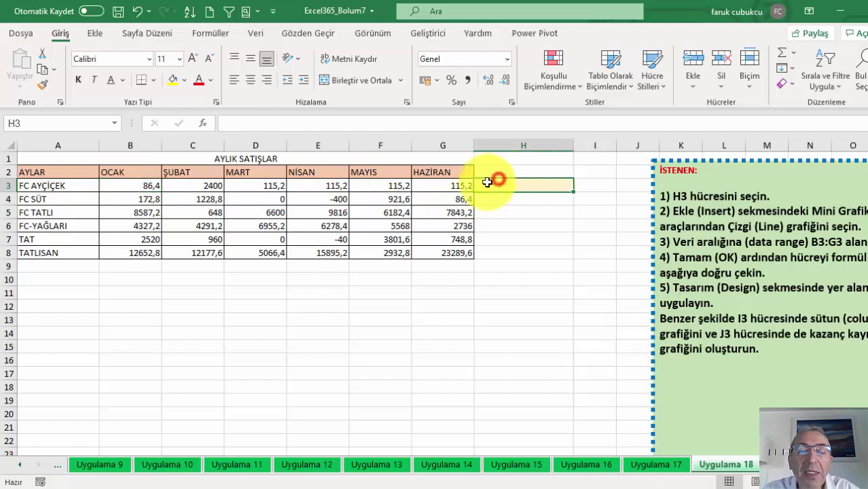
left_click_drag(73, 171, 443, 252)
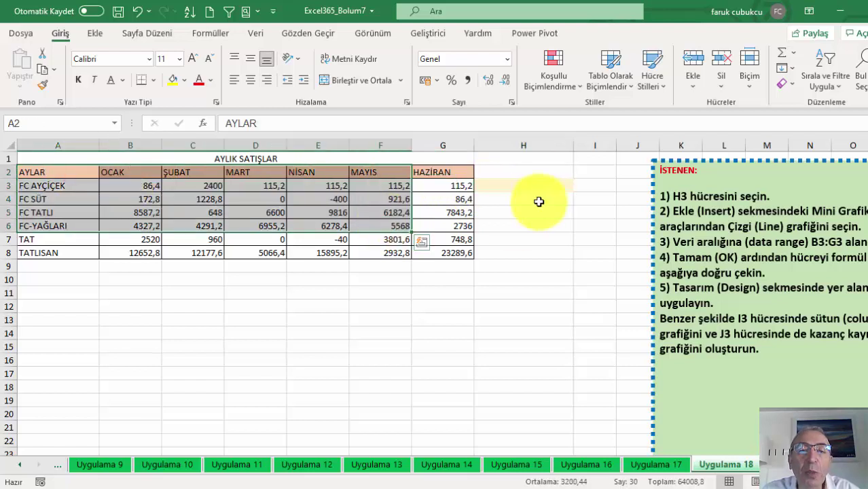
left_click(507, 186)
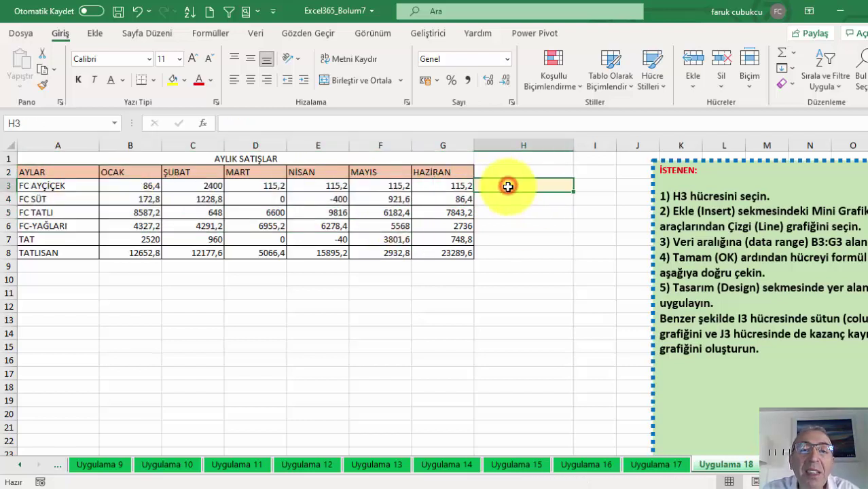
left_click(95, 34)
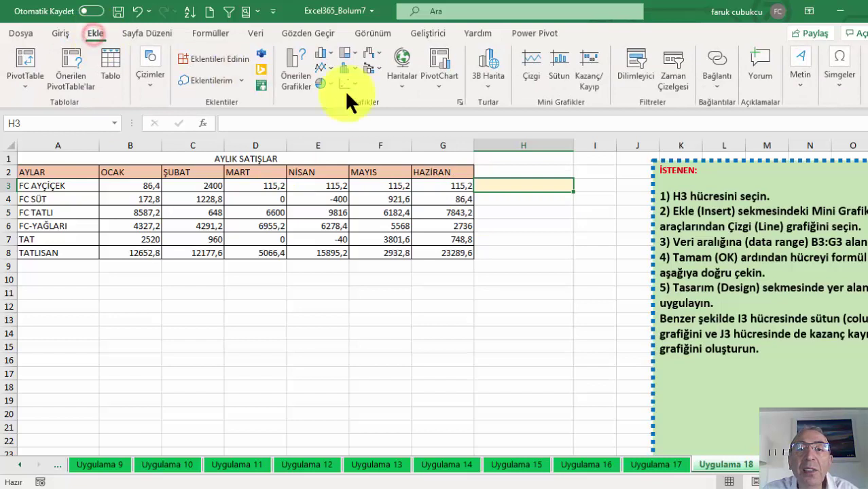
left_click(536, 68)
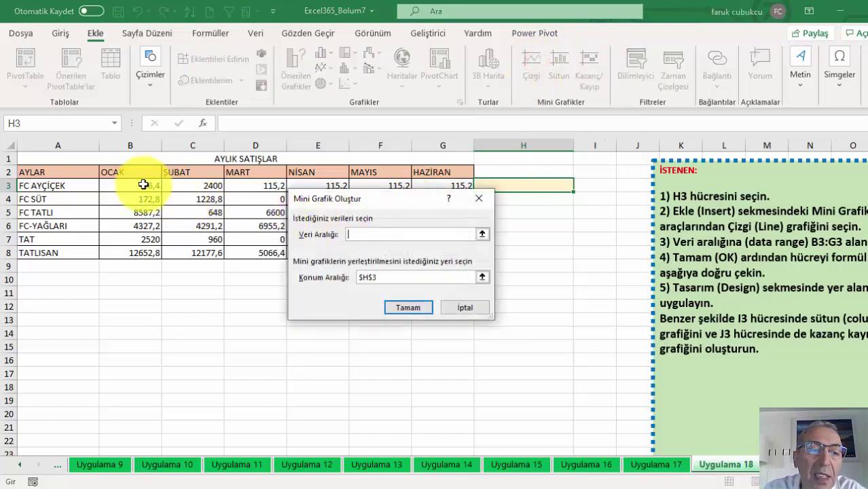
left_click_drag(134, 185, 441, 185)
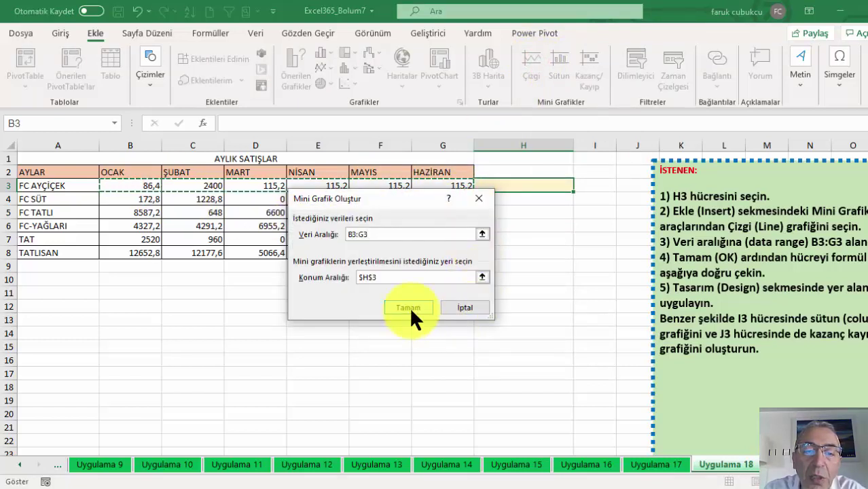
left_click(408, 307)
Step: Fill the line sparkline down to H8, mark high and low points, and widen column I
left_click_drag(574, 191, 574, 260)
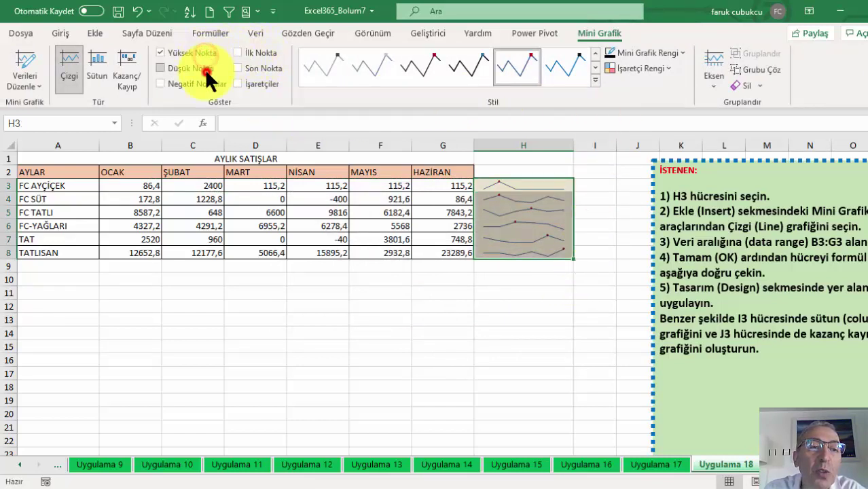
left_click(658, 67)
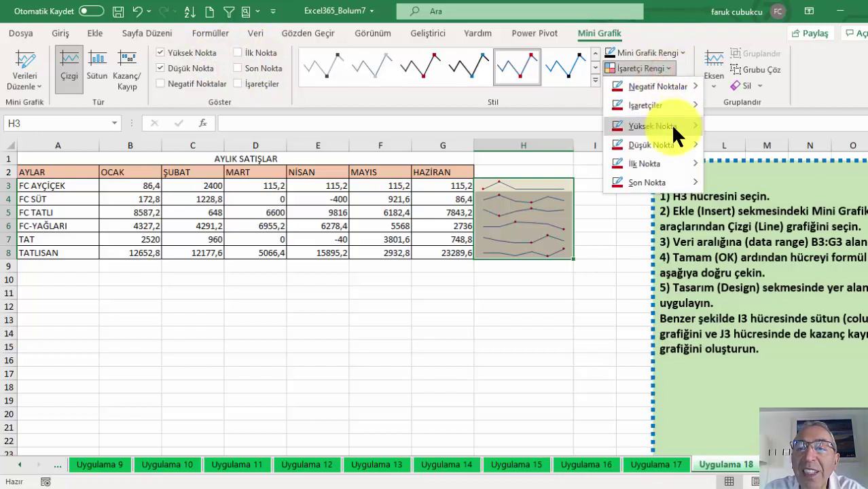
mouse_move(670, 126)
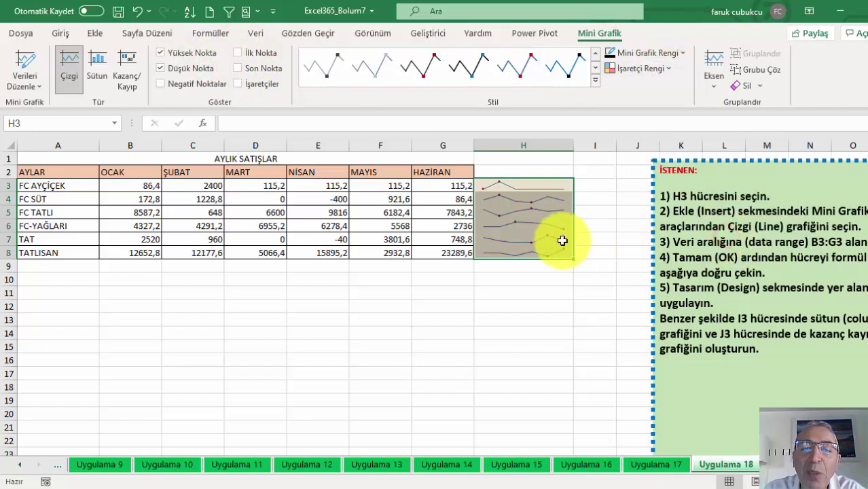
left_click(525, 248)
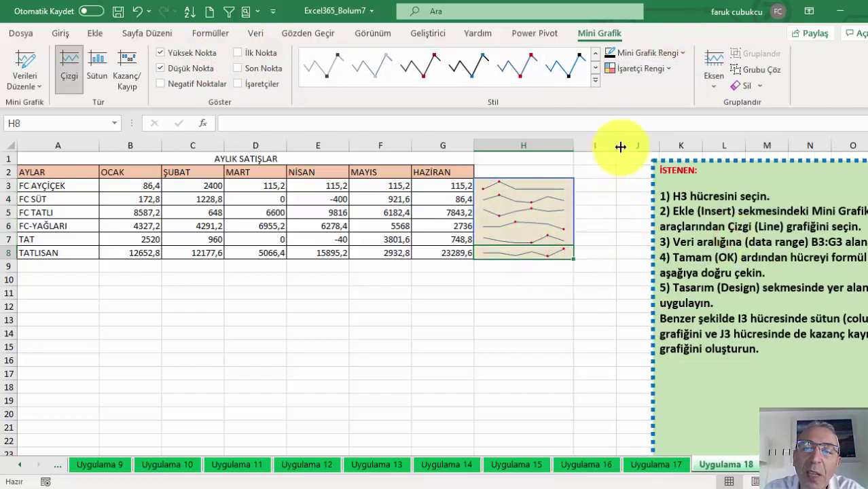
left_click_drag(617, 145, 646, 146)
left_click(608, 181)
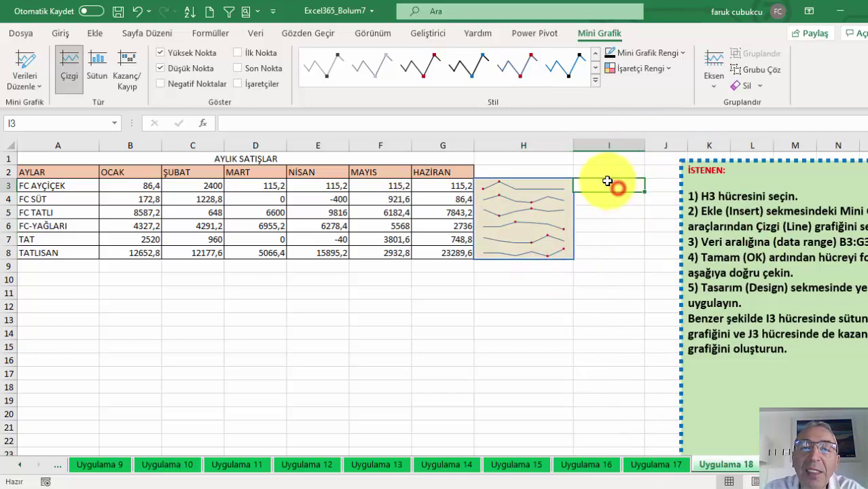
Step: Insert a column sparkline from B3:G3 in I3, fill it down to I8, and widen column I
left_click(95, 33)
left_click(558, 57)
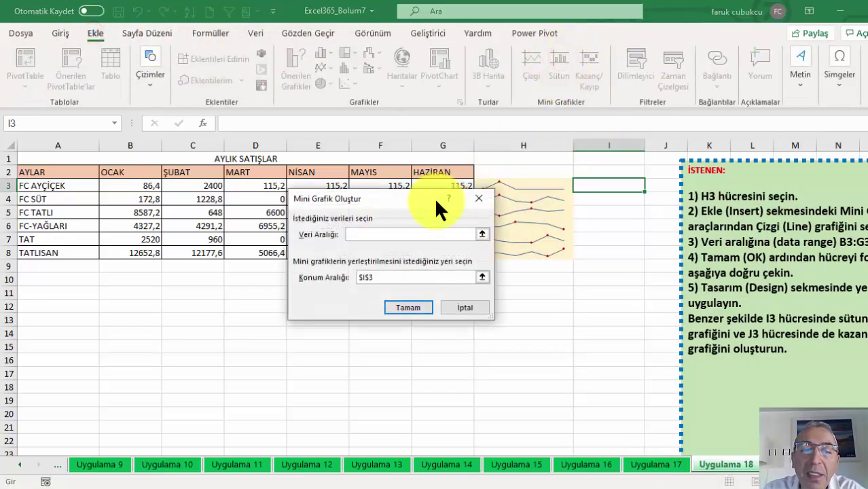
left_click_drag(136, 184, 483, 183)
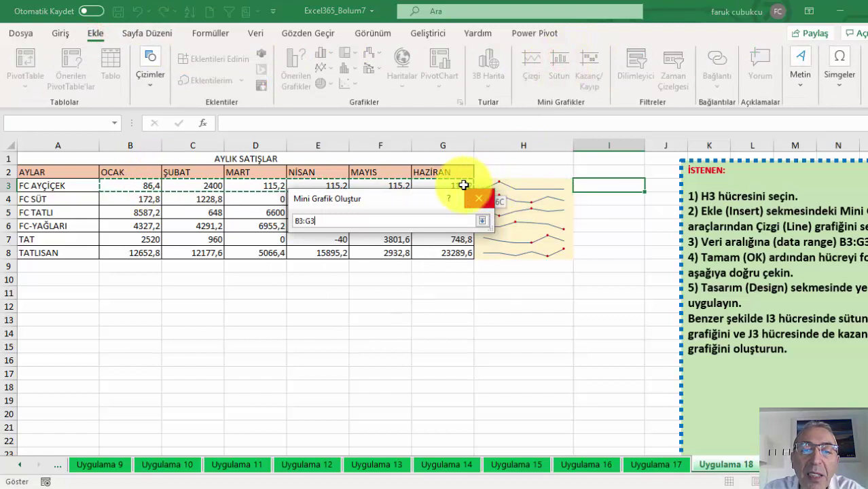
left_click(408, 305)
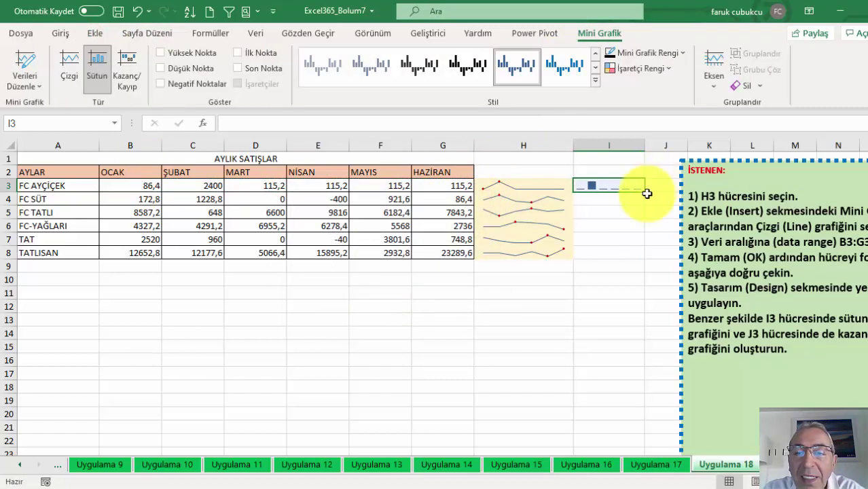
left_click_drag(646, 195, 639, 253)
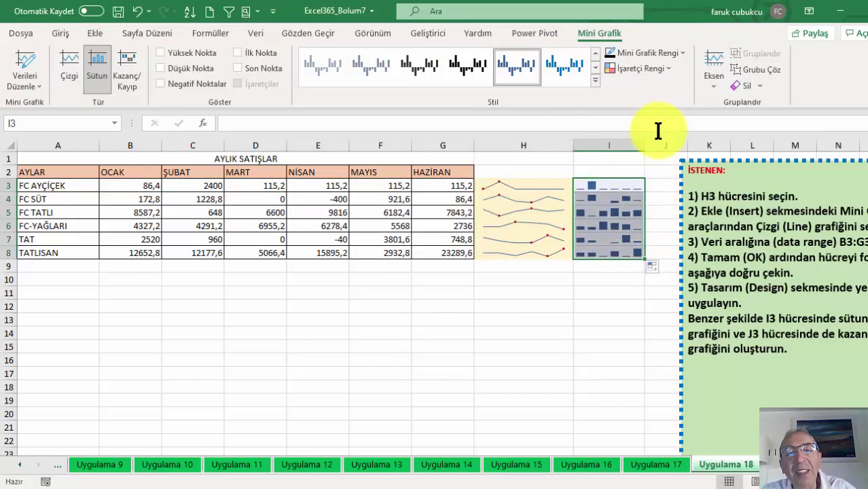
left_click_drag(645, 146, 663, 145)
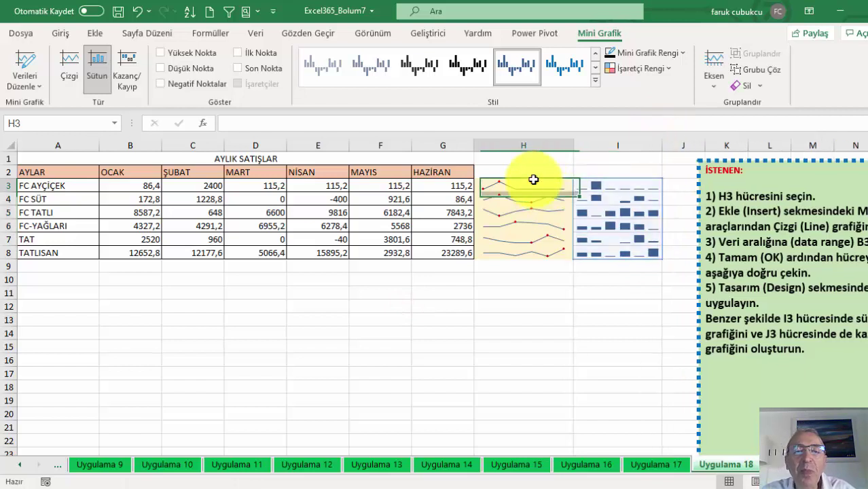
left_click(533, 179)
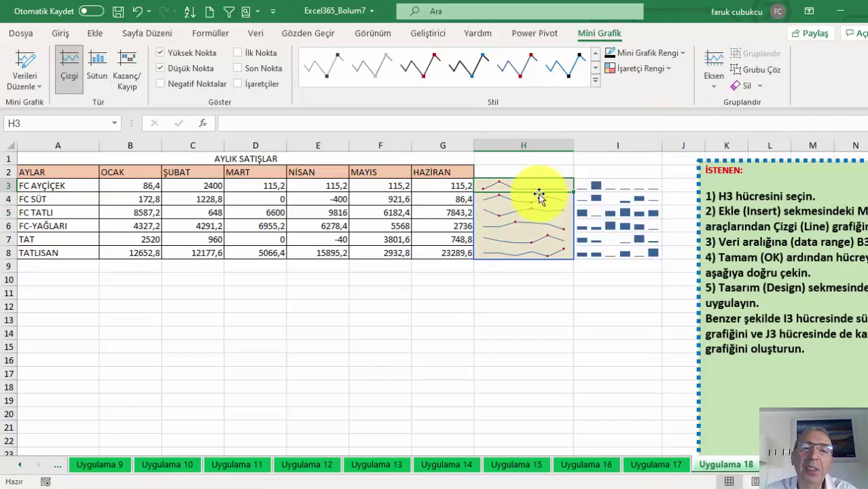